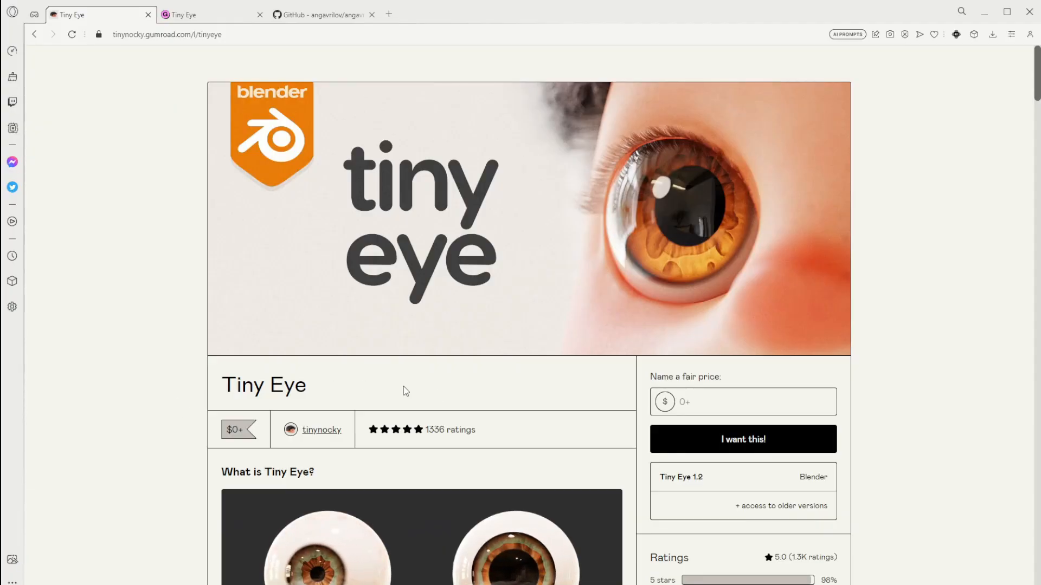
- Review the Tiny Eye product page, including its price section, demo video, asset browser library and shape key overview
scroll(616, 395, down, 1)
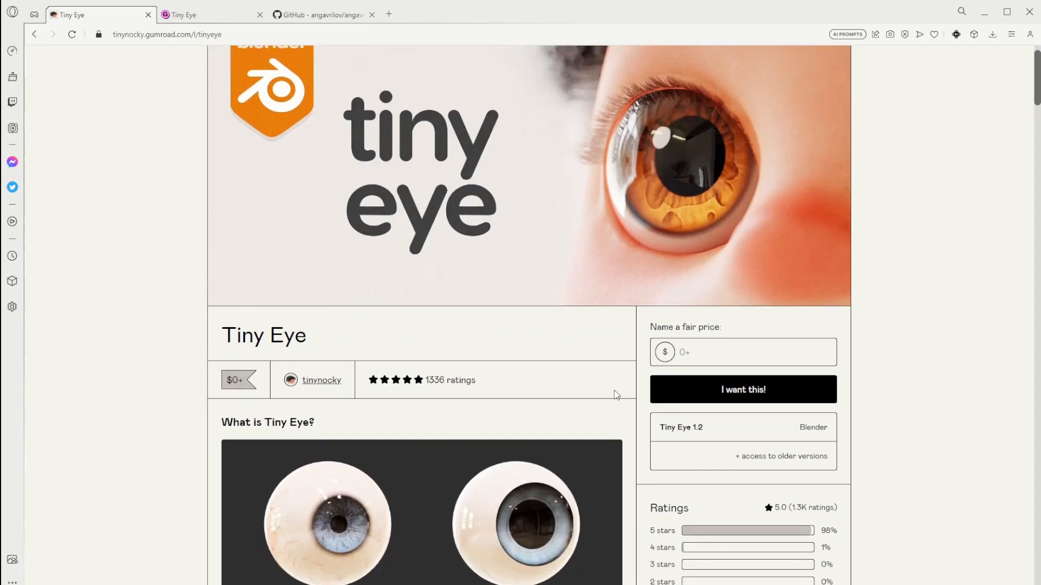
scroll(325, 216, up, 1)
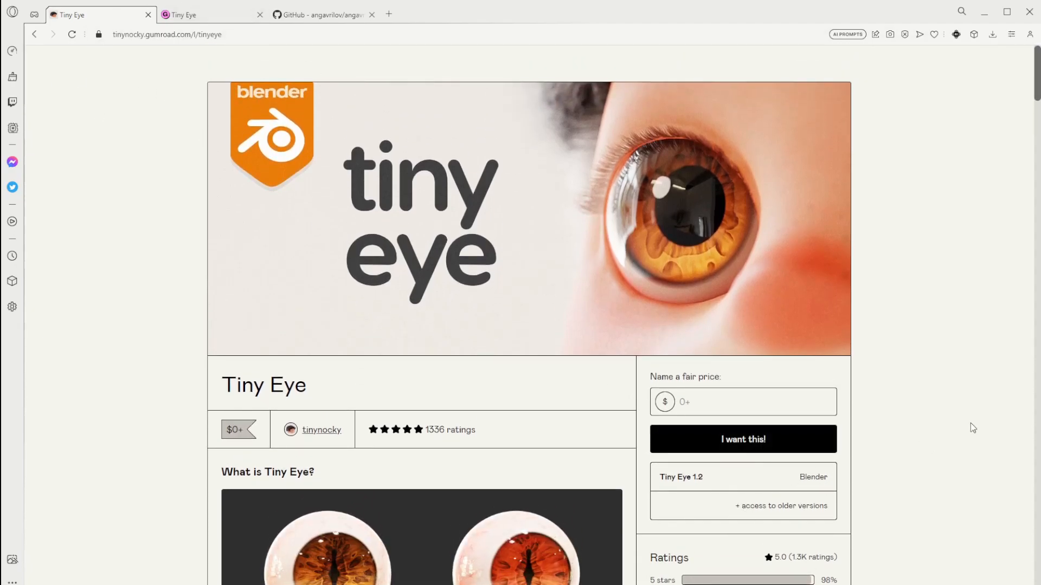
scroll(659, 477, down, 1)
scroll(659, 477, down, 2)
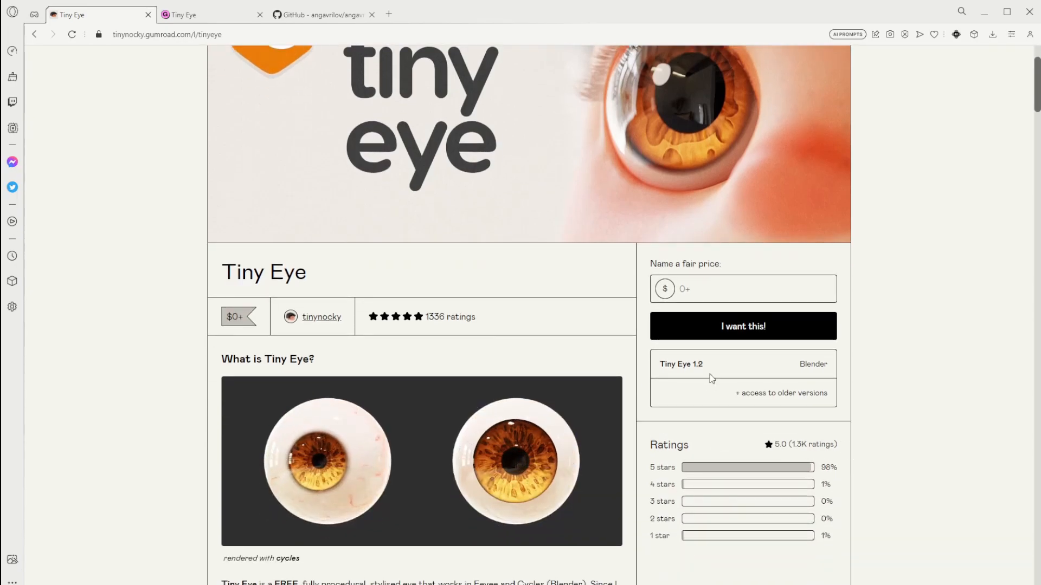
scroll(676, 314, up, 1)
scroll(676, 315, up, 1)
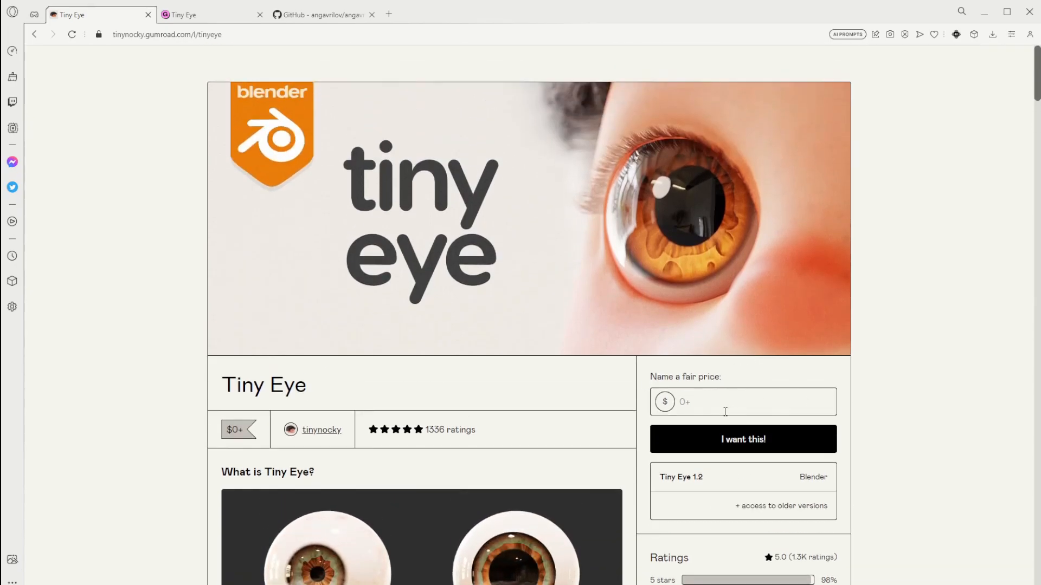
scroll(514, 426, down, 4)
scroll(514, 426, down, 4)
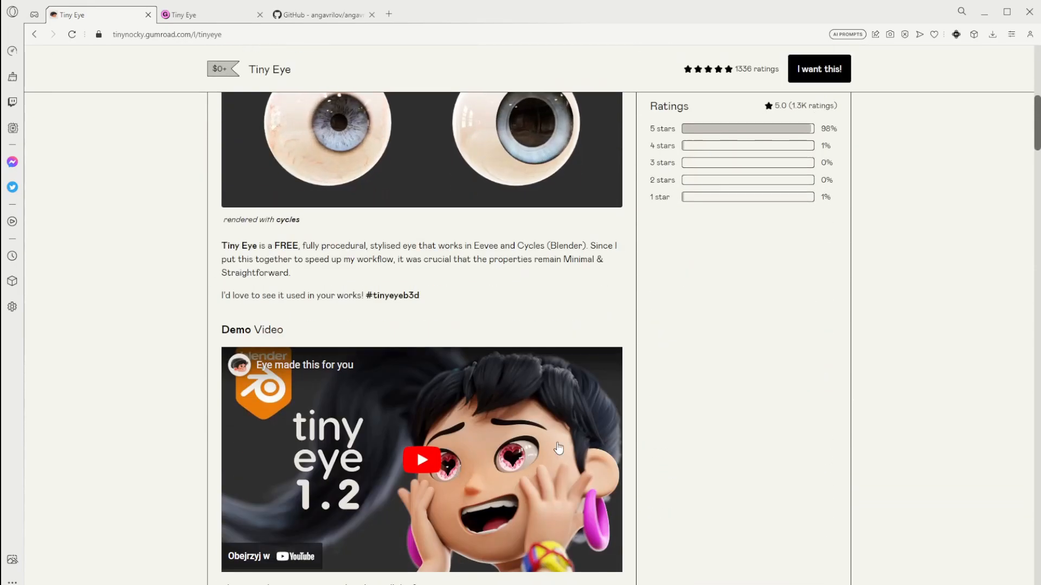
scroll(510, 450, down, 4)
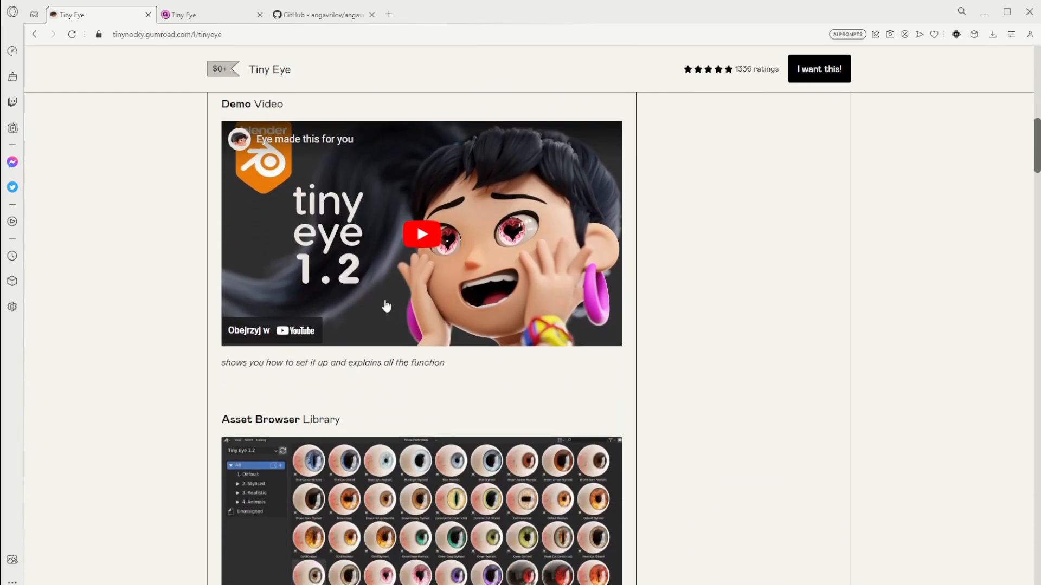
scroll(485, 339, up, 2)
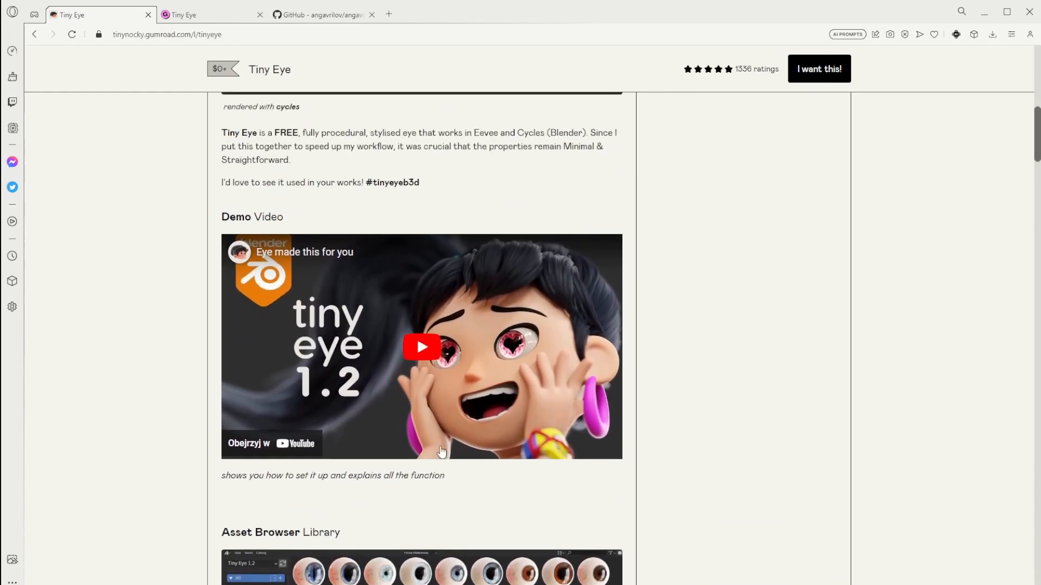
scroll(520, 461, down, 3)
scroll(570, 475, down, 4)
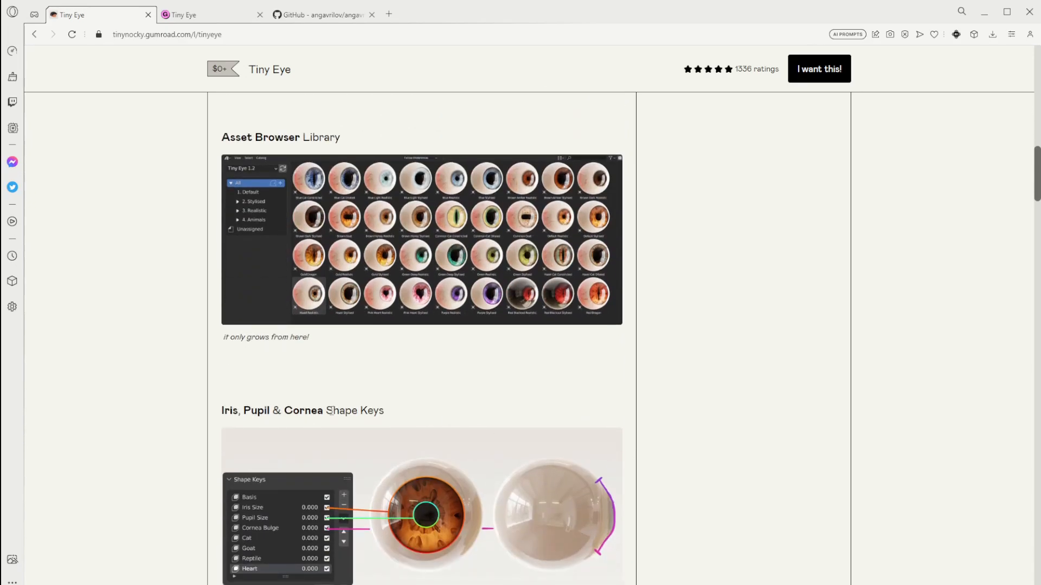
scroll(634, 418, down, 3)
- Switch to the Tiny Eye downloads page and look through the latest, community and older version files
key(ctrl+Tab)
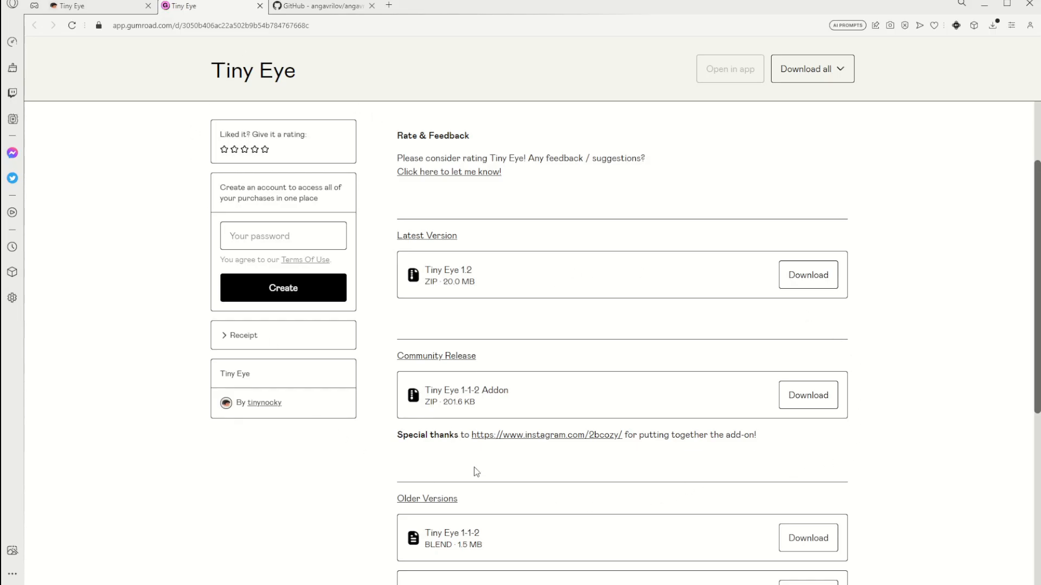
scroll(565, 449, down, 6)
scroll(565, 449, up, 6)
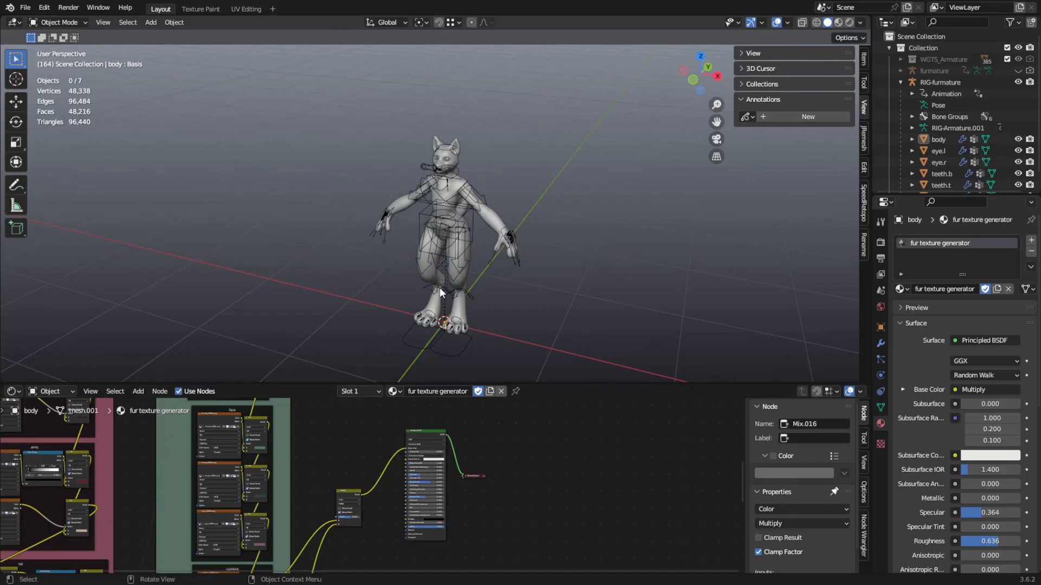
- Switch to Blender and open its Preferences window
click(45, 8)
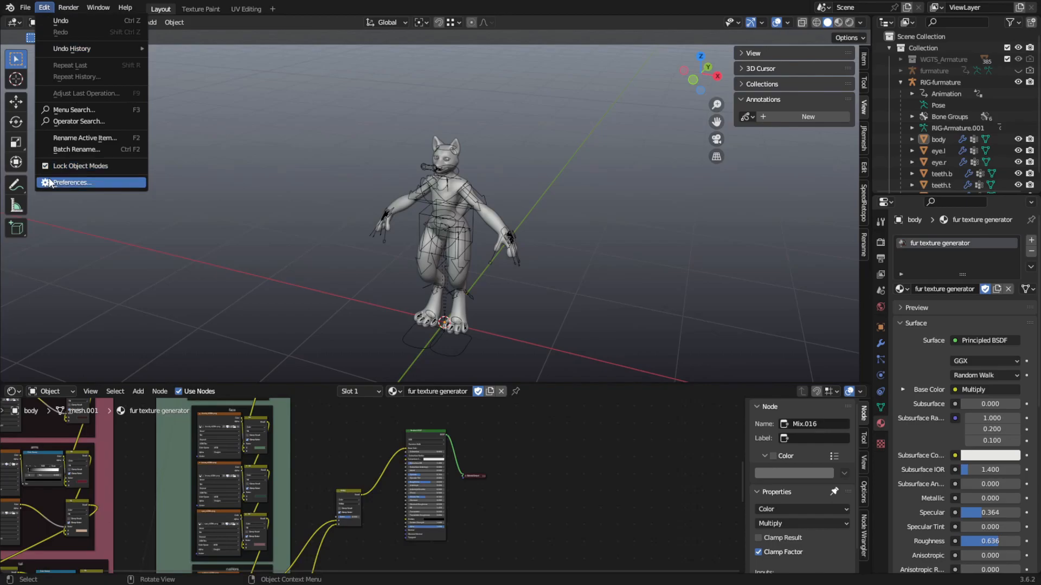
click(72, 183)
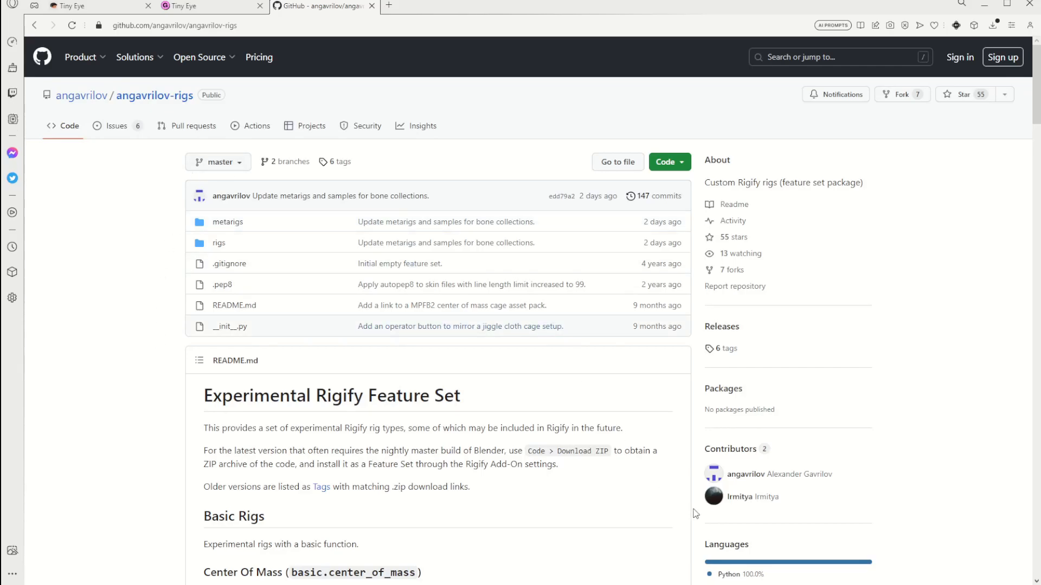
- Switch to the browser and download the angavrilov-rigs GitHub repository as a ZIP archive
click(679, 162)
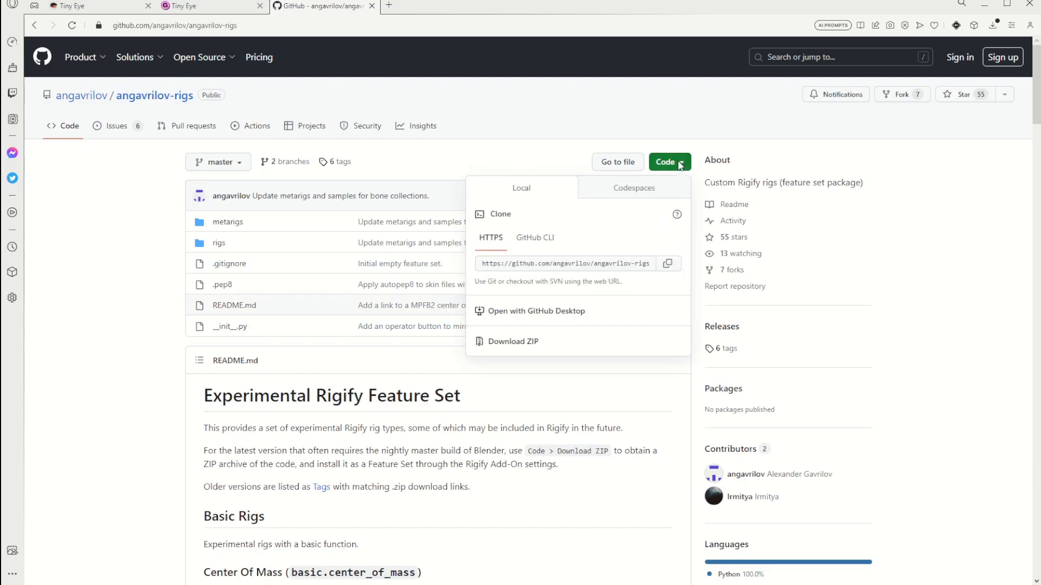
click(531, 343)
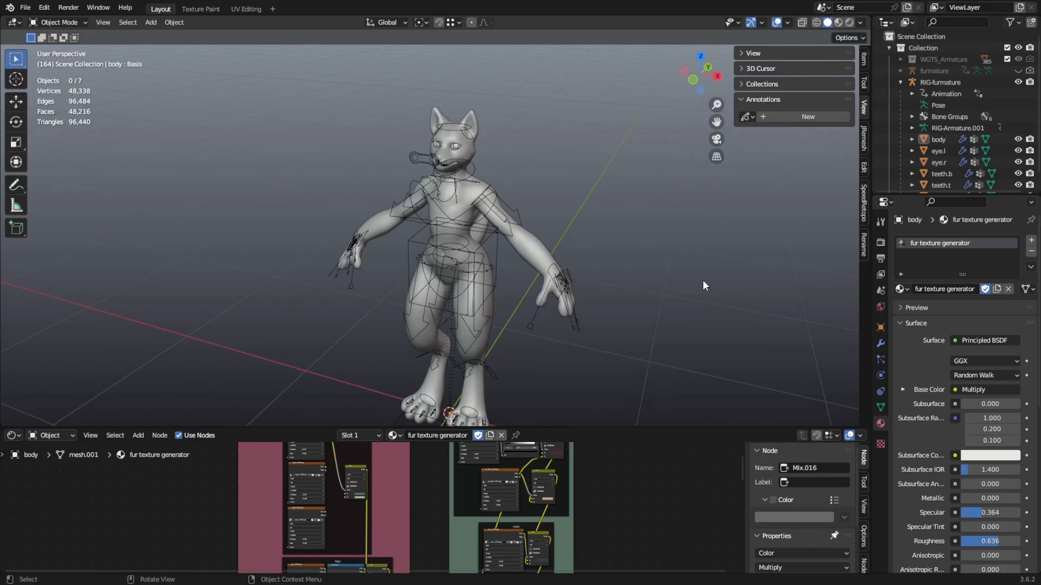
- In Blender, show the character in Material Preview shading and enlarge the shader editor to about half the window's height
click(838, 24)
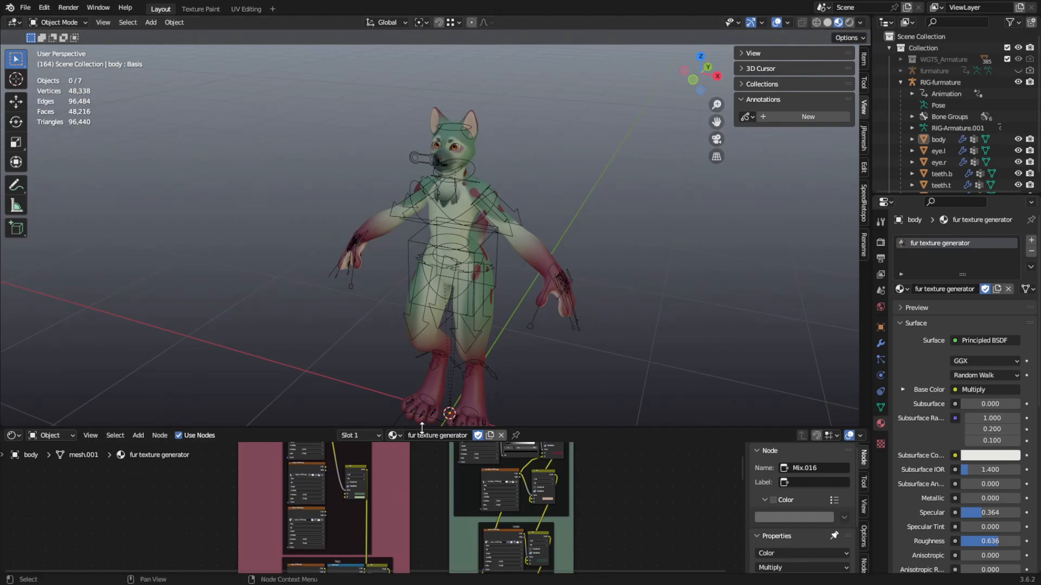
drag(421, 428, 421, 259)
scroll(374, 446, down, 2)
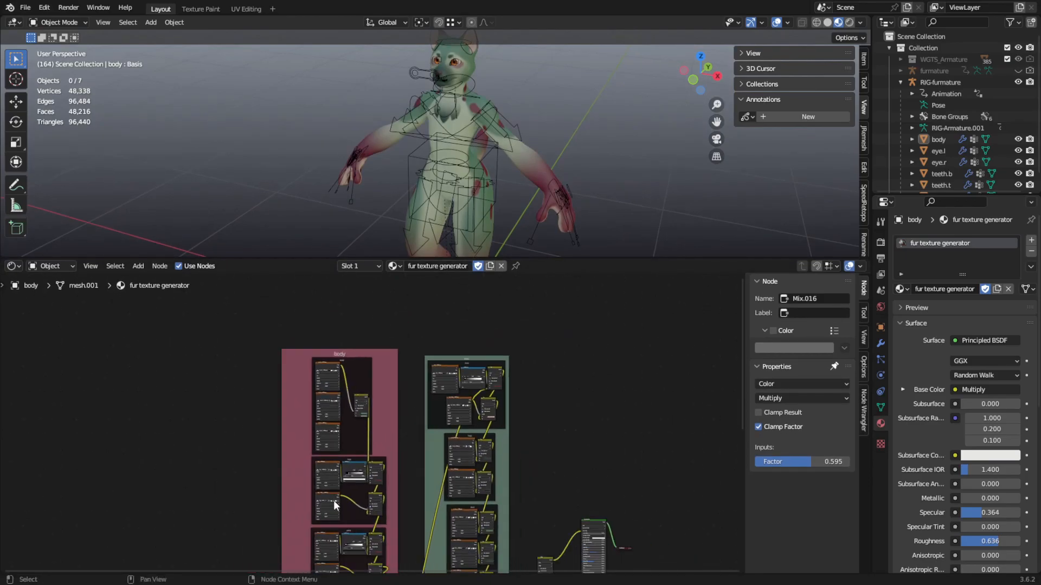
- Examine how the fur texture generator material organises its body and head nodes into frames such as base, legs, arms, ears, nose and face
scroll(332, 493, up, 4)
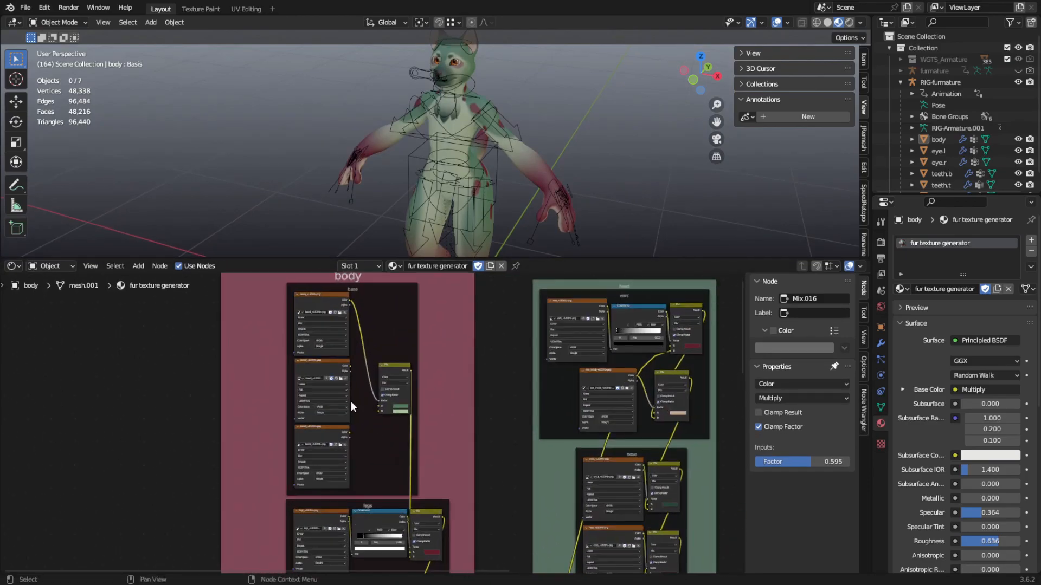
middle_drag(351, 401, 363, 439)
scroll(366, 437, up, 1)
scroll(372, 438, down, 2)
middle_drag(399, 564, 419, 439)
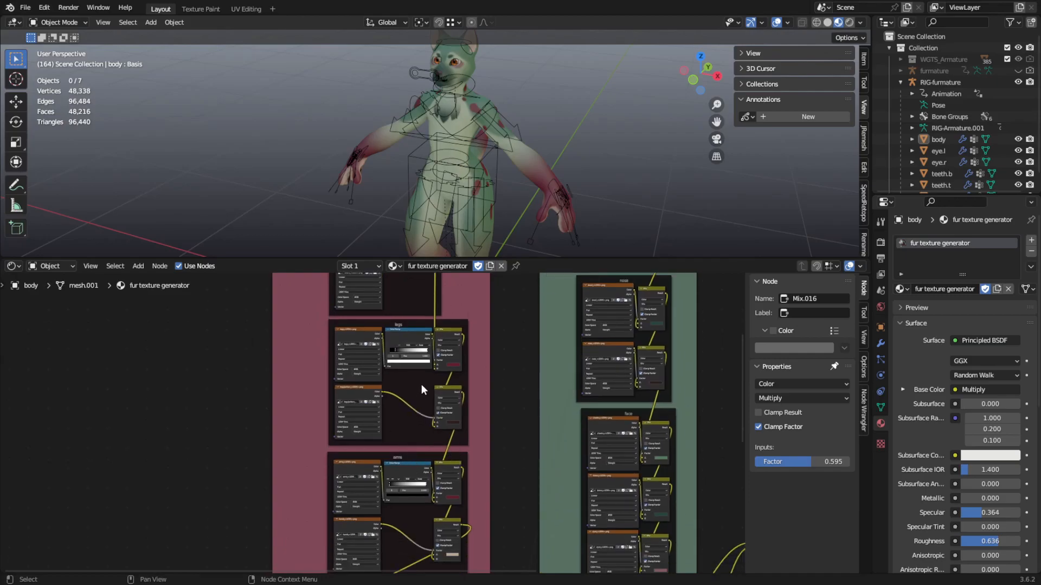
middle_drag(421, 385, 412, 448)
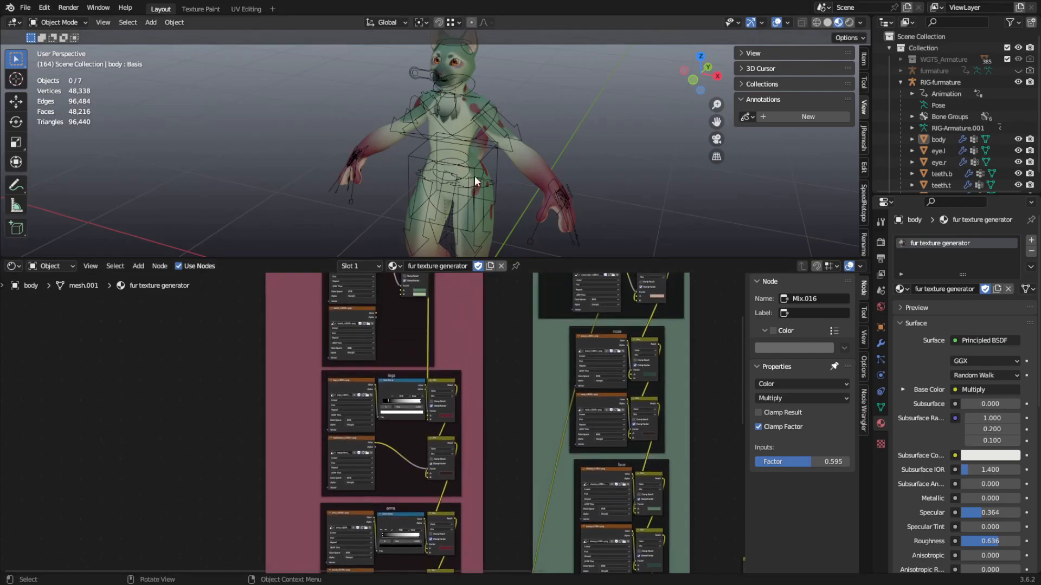
middle_drag(468, 320, 404, 341)
scroll(458, 362, up, 1)
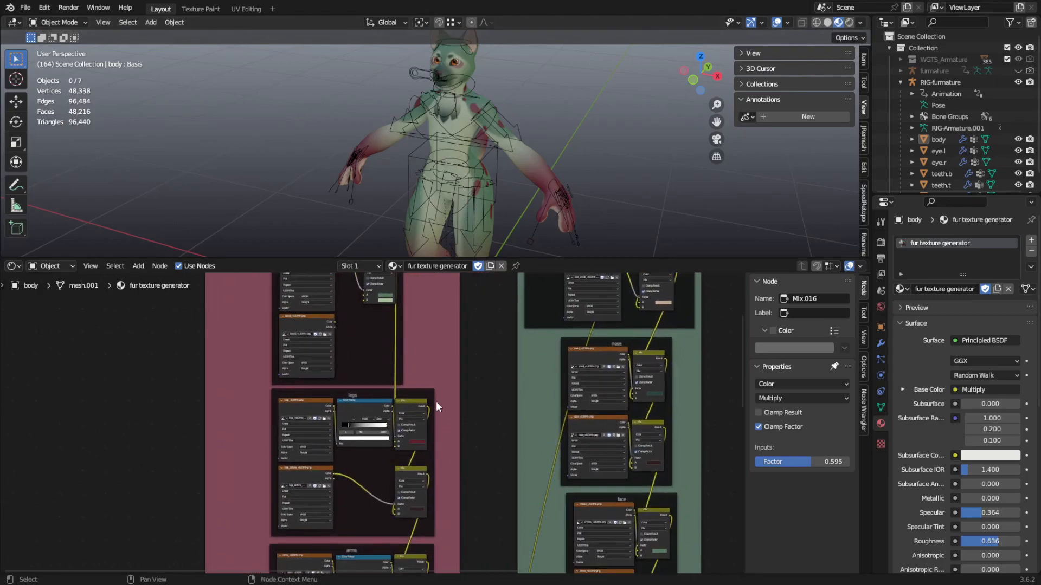
middle_drag(428, 520, 451, 455)
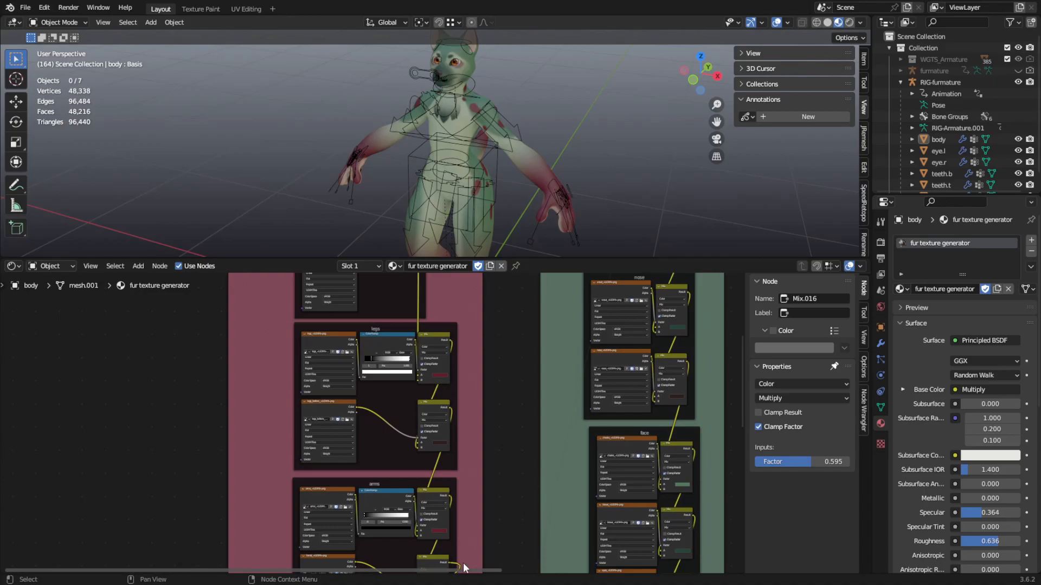
middle_drag(548, 357, 557, 471)
middle_drag(495, 340, 451, 451)
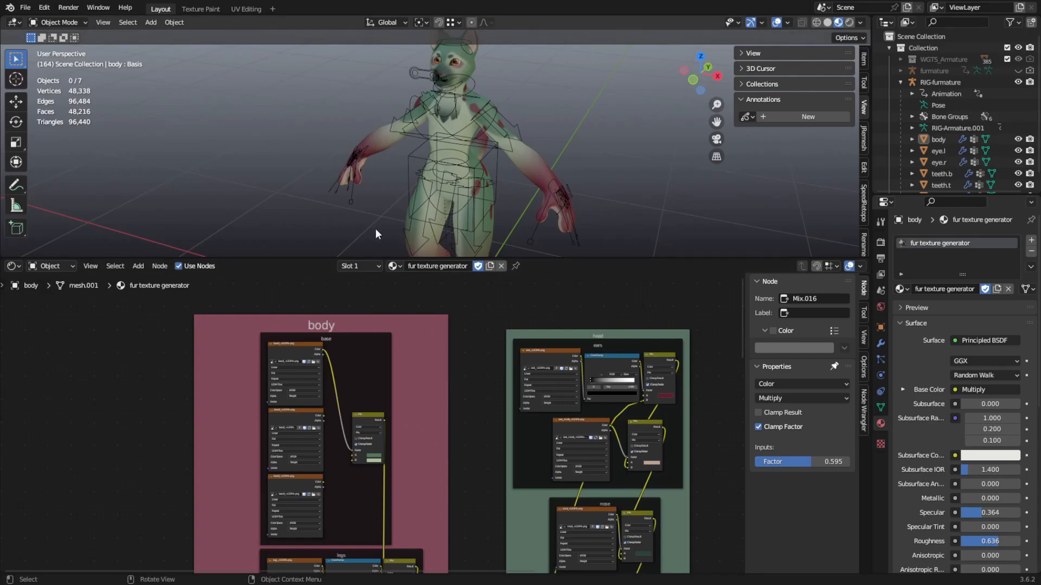
- In the body's base frame, try the base2 texture's Color output as the Mix node's Factor, and replace it with base3
scroll(416, 390, up, 2)
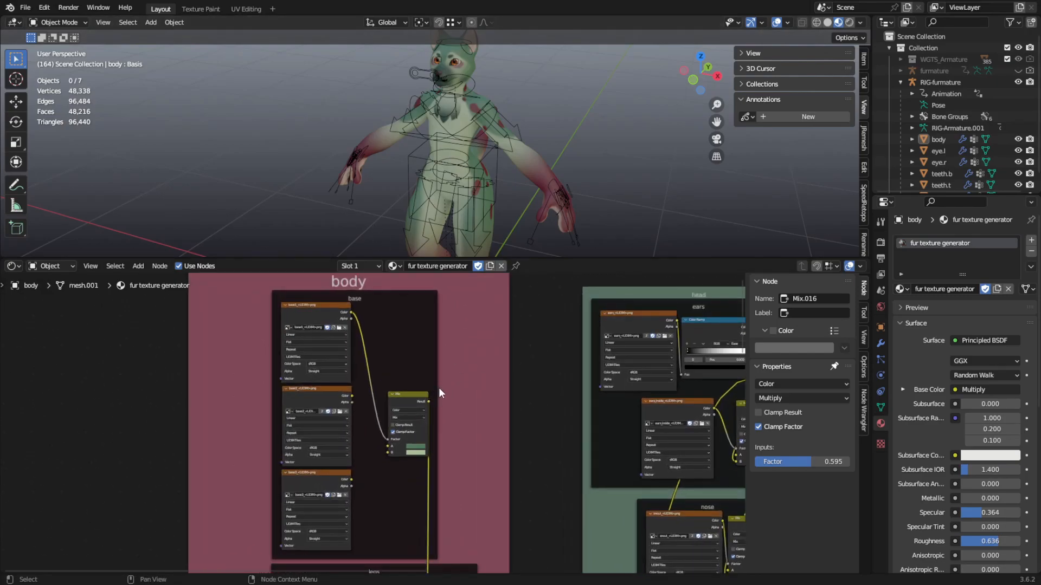
scroll(428, 380, up, 1)
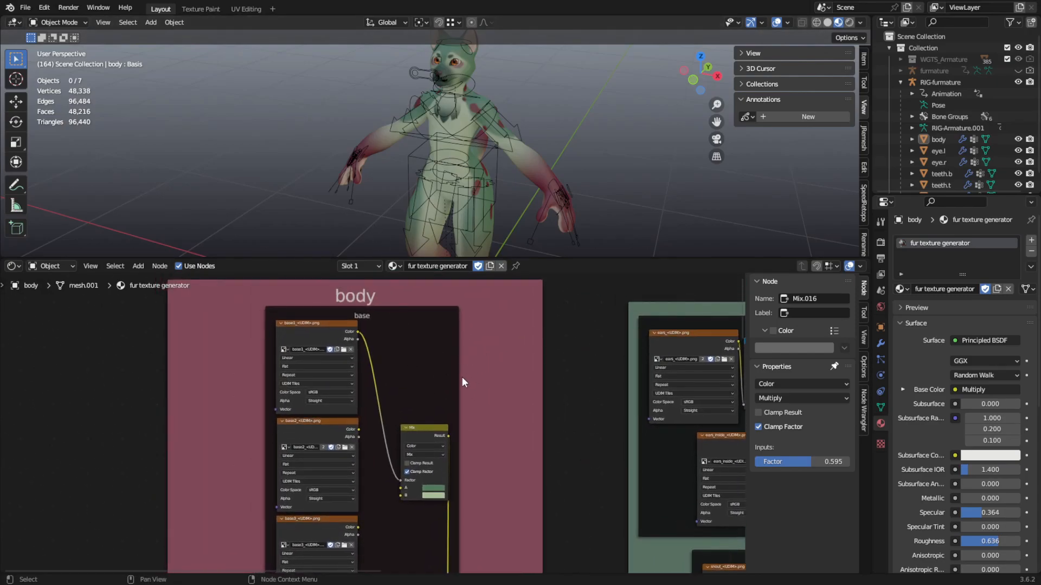
scroll(428, 460, up, 1)
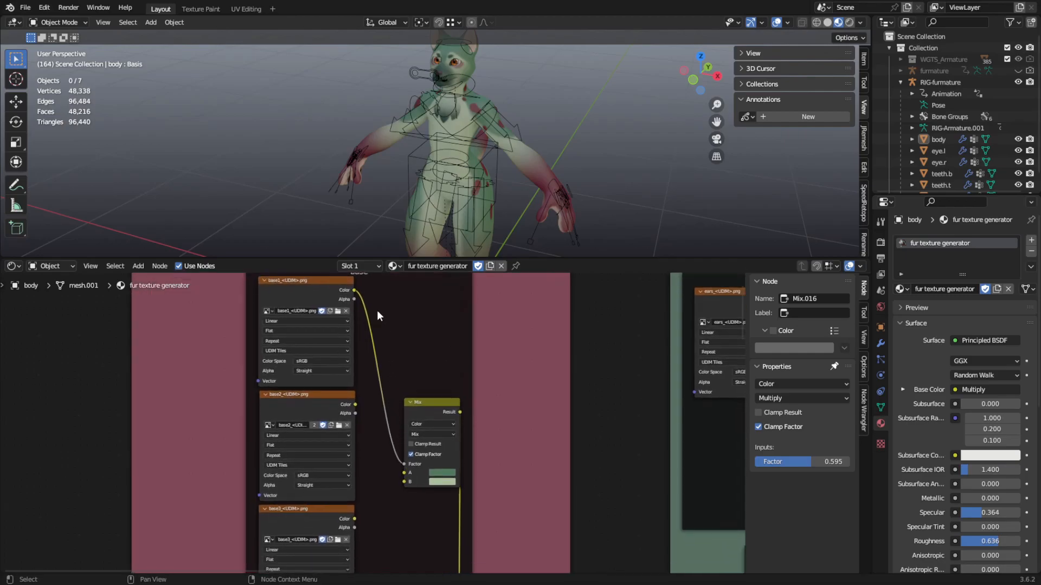
scroll(347, 401, down, 1)
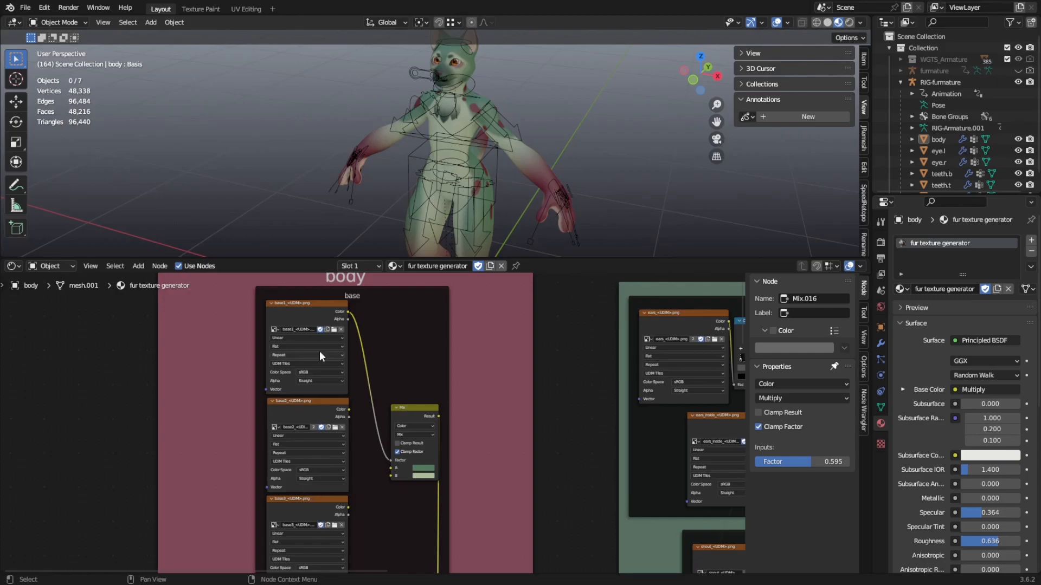
scroll(358, 418, up, 2)
scroll(350, 431, up, 1)
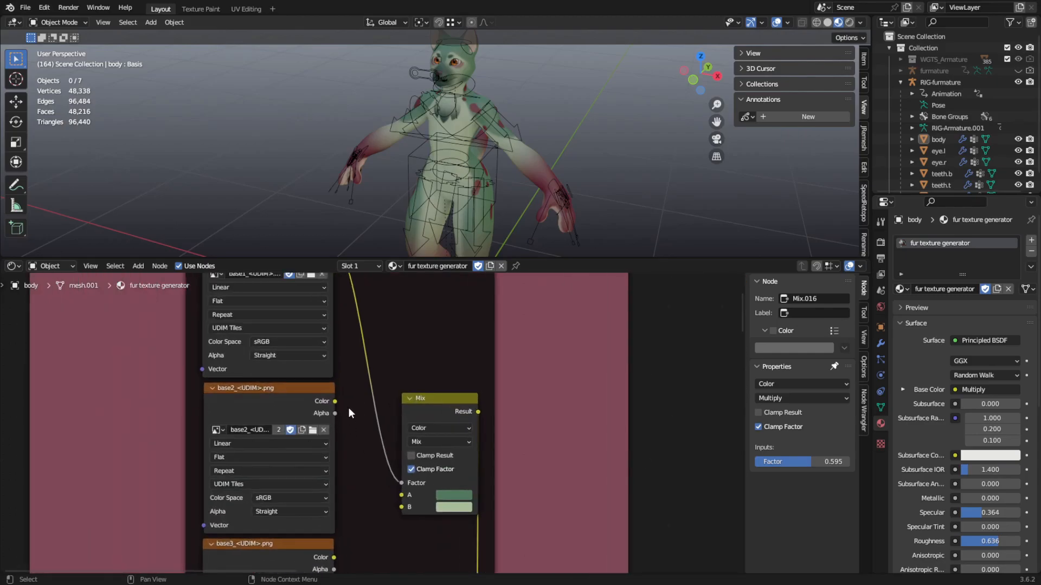
drag(335, 402, 402, 483)
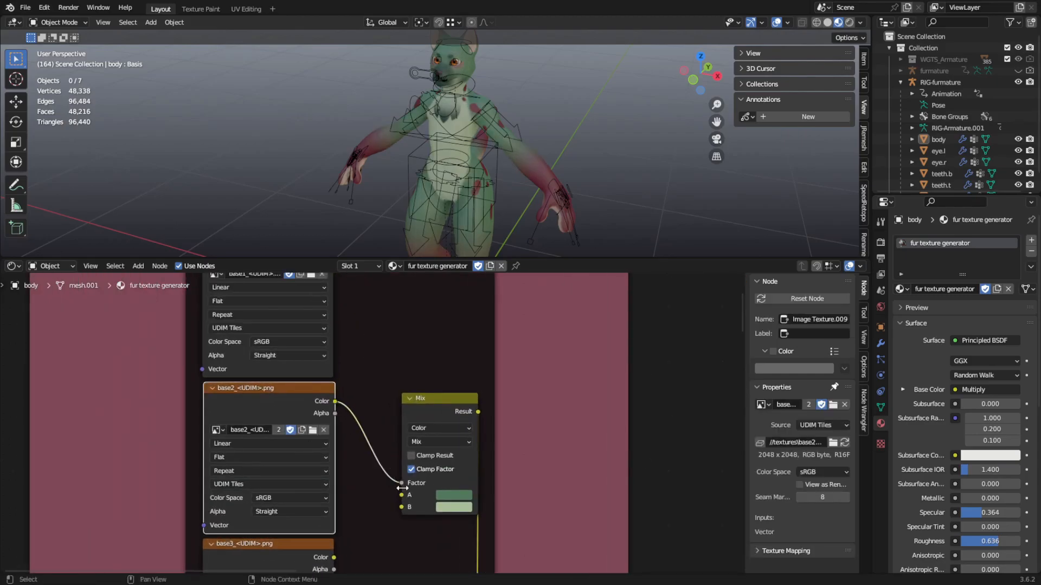
shift+scroll(374, 515, down, 4)
drag(332, 455, 401, 381)
- Reconnect the base1 texture's Color output to the Factor input of the Mix node in the base frame
middle_drag(434, 382, 417, 483)
scroll(342, 377, down, 1)
middle_drag(328, 288, 319, 328)
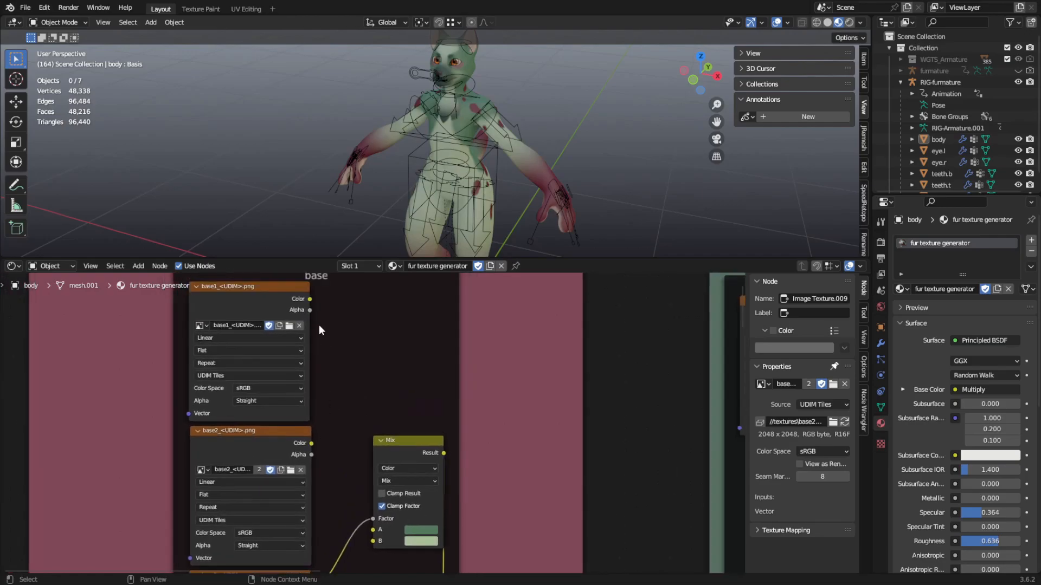
drag(310, 300, 374, 519)
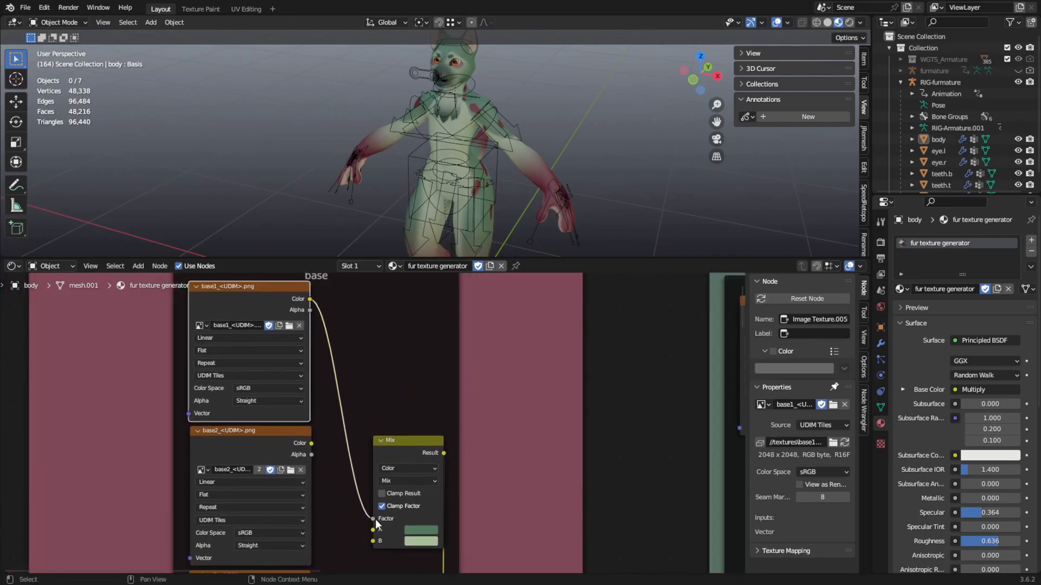
middle_drag(333, 521, 323, 430)
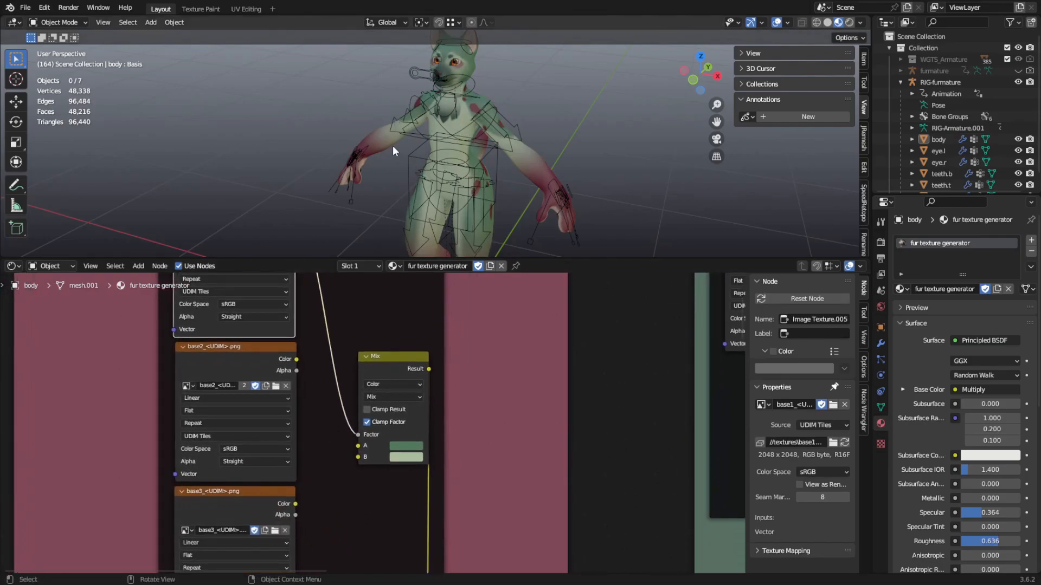
- Set color A of the base Mix node to a muted blue with hue 0.628, saturation 0.621 and value 0.191
scroll(425, 423, up, 3)
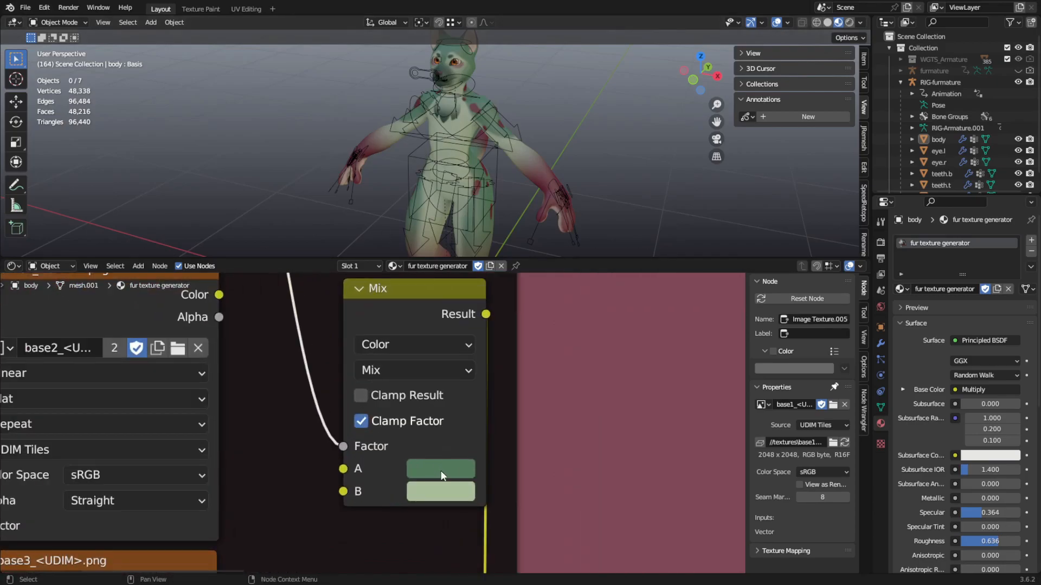
click(442, 472)
click(487, 255)
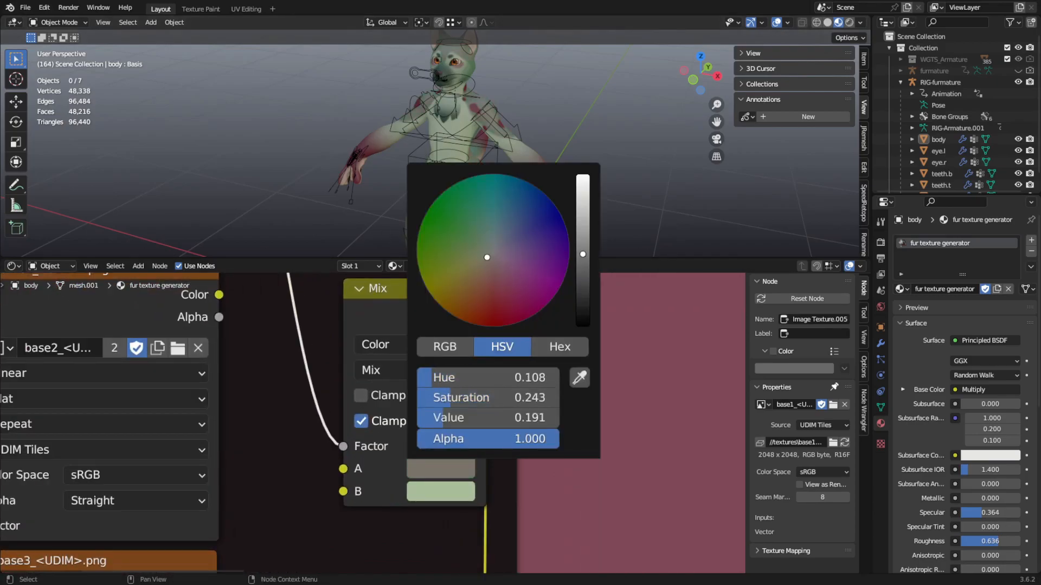
click(434, 467)
drag(515, 232, 512, 230)
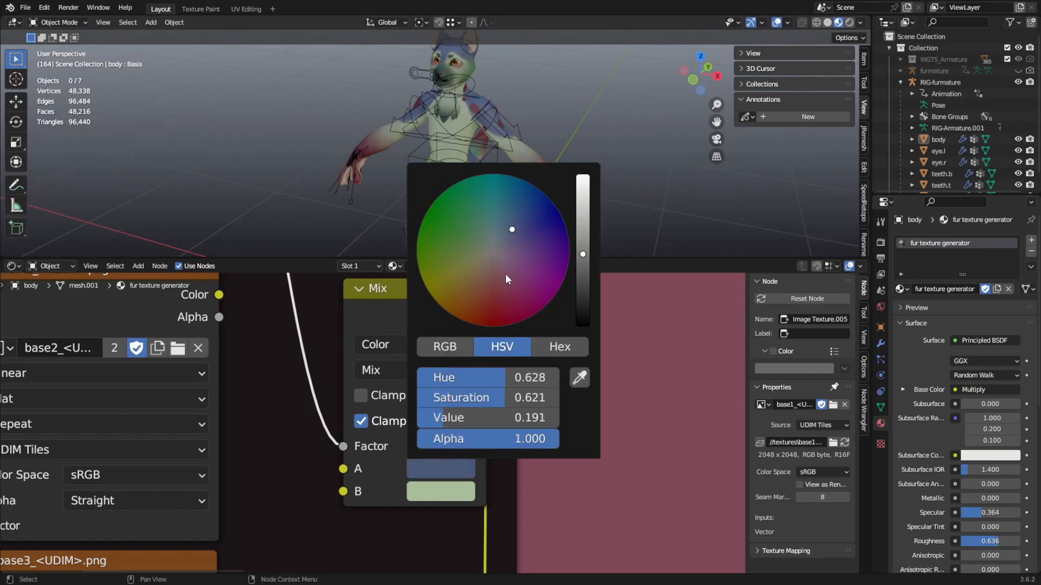
- Change color B of the base Mix node to a light salmon pink
click(443, 491)
drag(489, 297, 493, 294)
scroll(433, 495, down, 5)
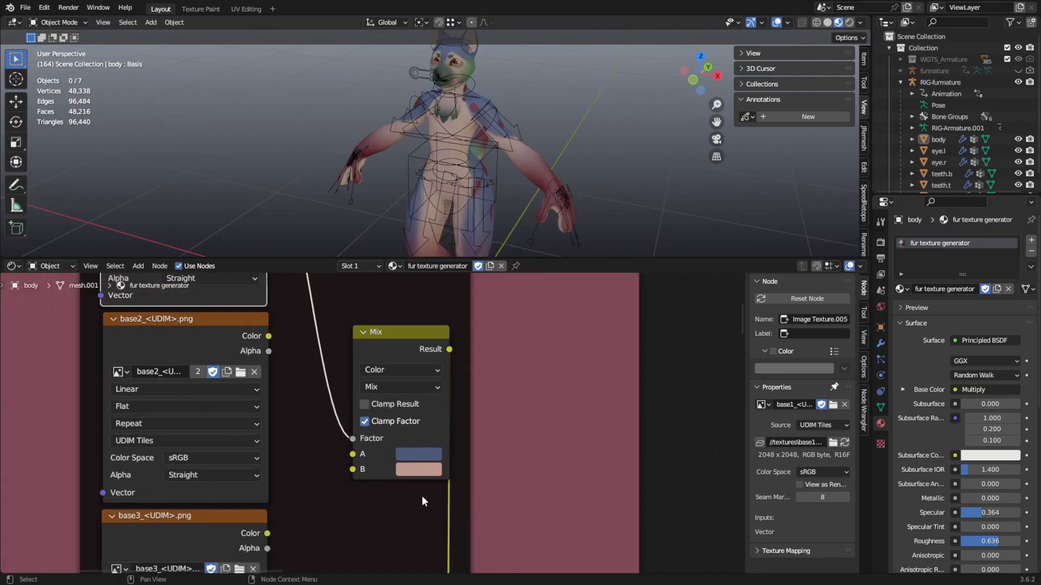
- Look through the body's part frames in the node tree, from the base frame to the tail frame
scroll(370, 462, down, 4)
middle_drag(371, 512, 370, 425)
scroll(412, 463, up, 1)
middle_drag(414, 495, 404, 406)
scroll(403, 406, up, 2)
middle_drag(362, 348, 384, 394)
scroll(379, 397, up, 4)
scroll(377, 380, down, 4)
middle_drag(381, 510, 409, 383)
scroll(399, 401, down, 1)
middle_drag(401, 446, 398, 404)
scroll(399, 403, down, 2)
middle_drag(394, 479, 404, 377)
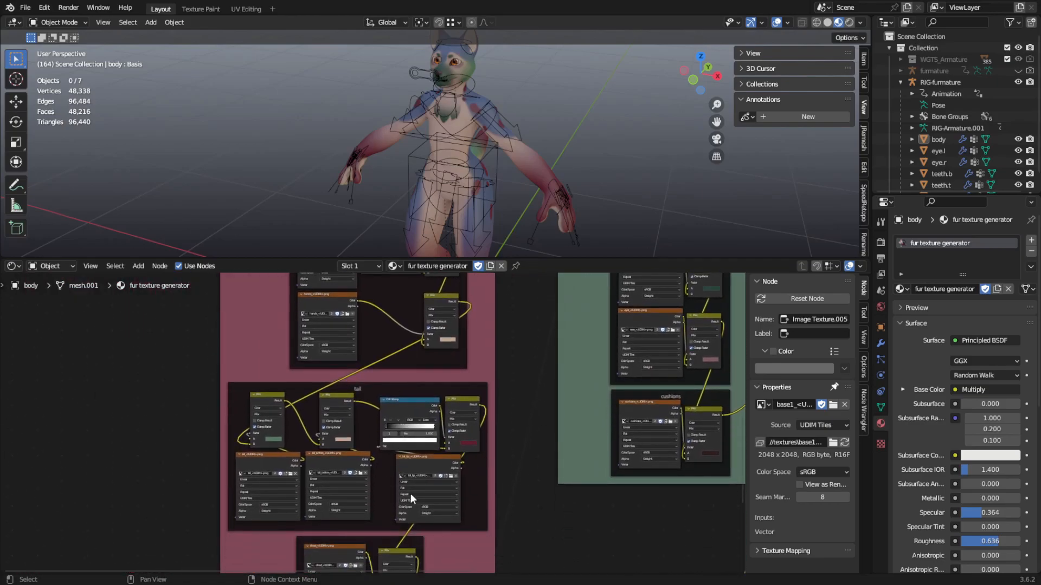
middle_drag(428, 287, 421, 428)
middle_drag(421, 329, 418, 405)
middle_drag(409, 354, 374, 453)
scroll(374, 453, up, 2)
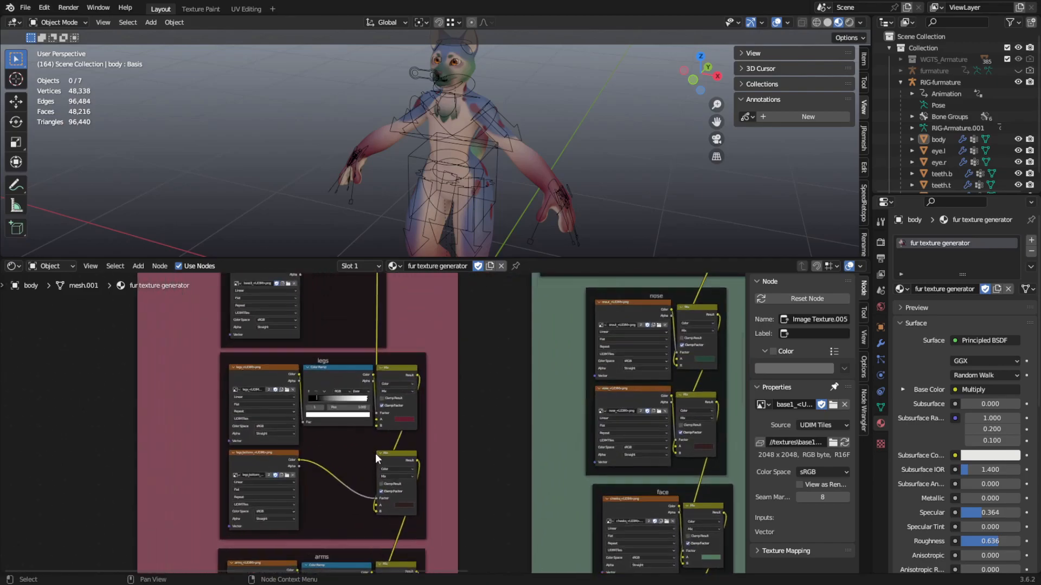
- Darken color A of the upper Mix node in the legs frame to a deep, dark red
scroll(374, 453, up, 6)
middle_drag(307, 423, 329, 442)
middle_drag(511, 201, 534, 192)
scroll(535, 145, up, 2)
scroll(536, 145, down, 1)
scroll(470, 224, down, 3)
middle_drag(470, 225, 444, 116)
scroll(448, 142, up, 4)
scroll(374, 436, down, 3)
scroll(380, 483, up, 2)
click(439, 436)
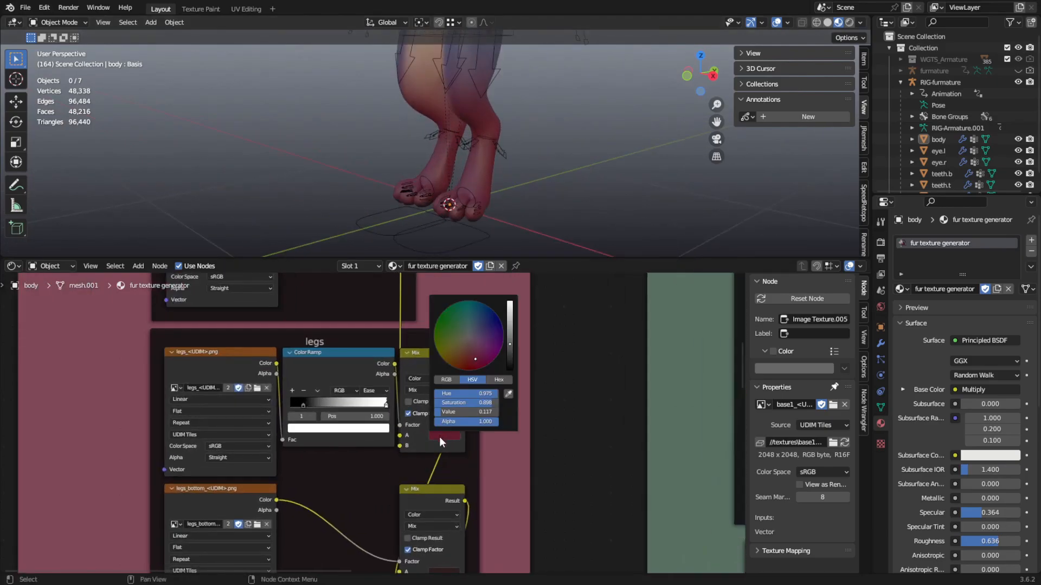
drag(510, 347, 510, 360)
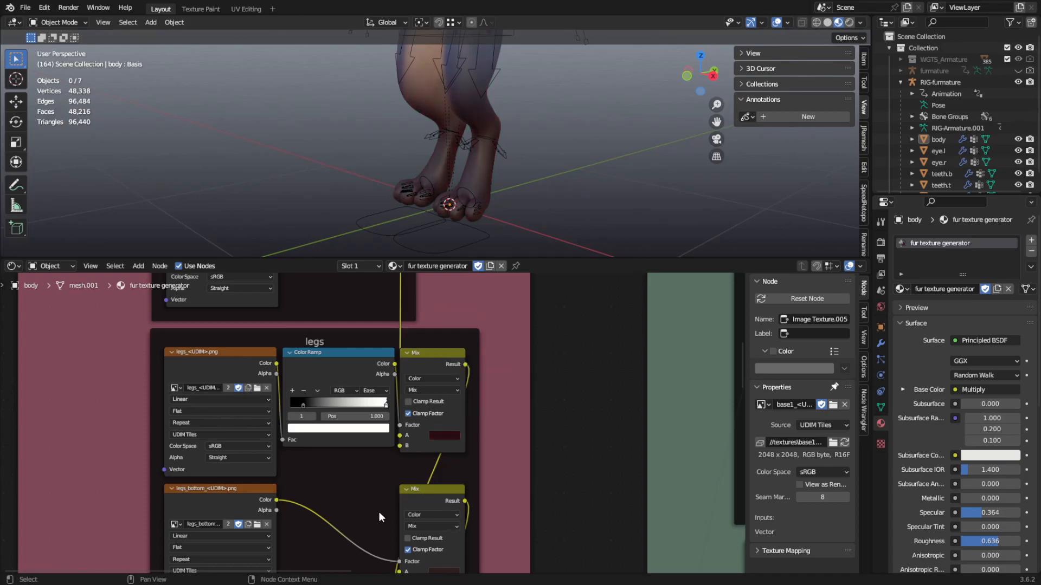
- Adjust how the legs color fades by shifting the black and white stops of the legs Color Ramp
mouse_move(303, 403)
mouse_down()
mouse_move(336, 398)
mouse_move(304, 411)
mouse_move(337, 405)
mouse_move(295, 430)
mouse_move(321, 432)
mouse_up()
mouse_move(387, 405)
mouse_down()
mouse_move(346, 422)
mouse_move(319, 411)
mouse_move(345, 412)
mouse_move(256, 429)
mouse_up()
key(Escape)
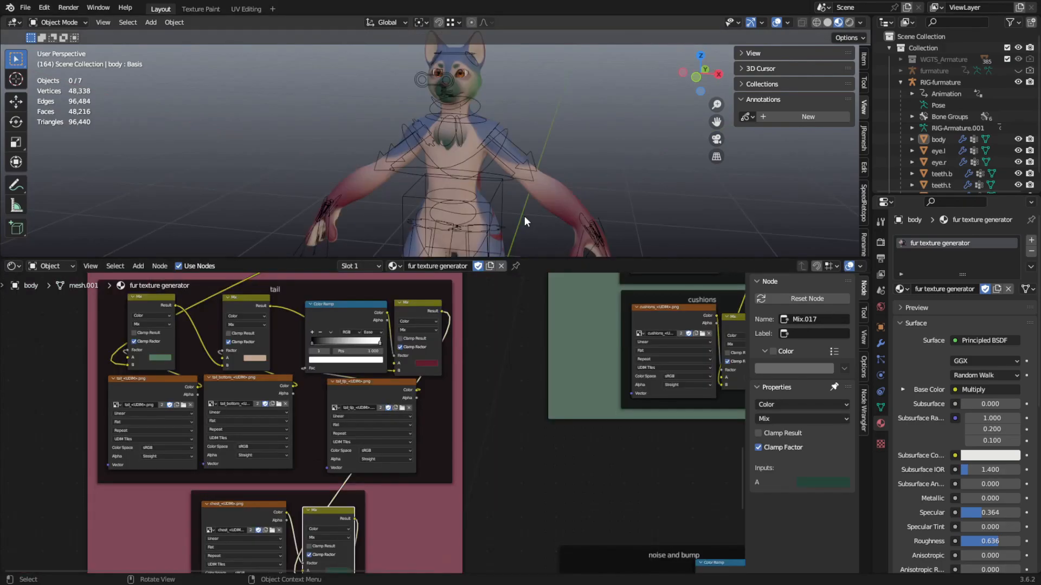
- Examine the texture, Color Ramp and Mix nodes of the tail frame, and the chest area on the model
middle_drag(467, 353, 456, 396)
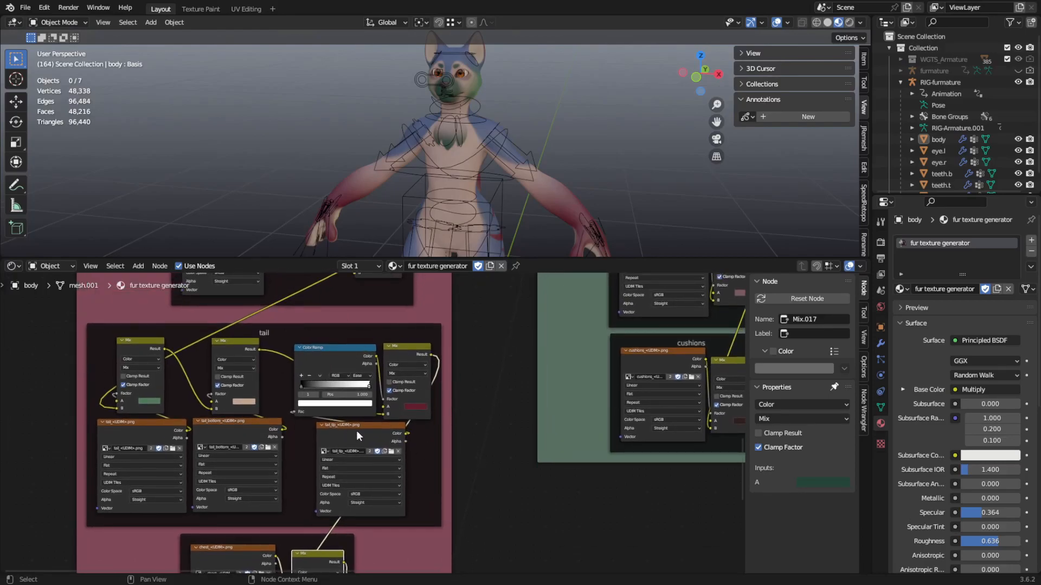
middle_drag(439, 471, 450, 407)
middle_drag(422, 495, 408, 460)
scroll(477, 164, up, 4)
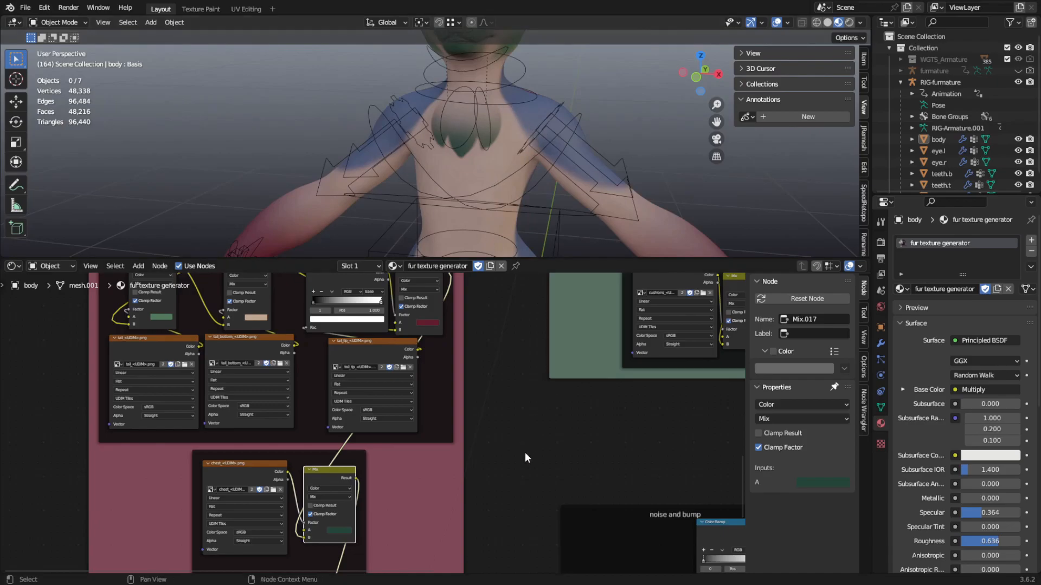
scroll(248, 516, down, 3)
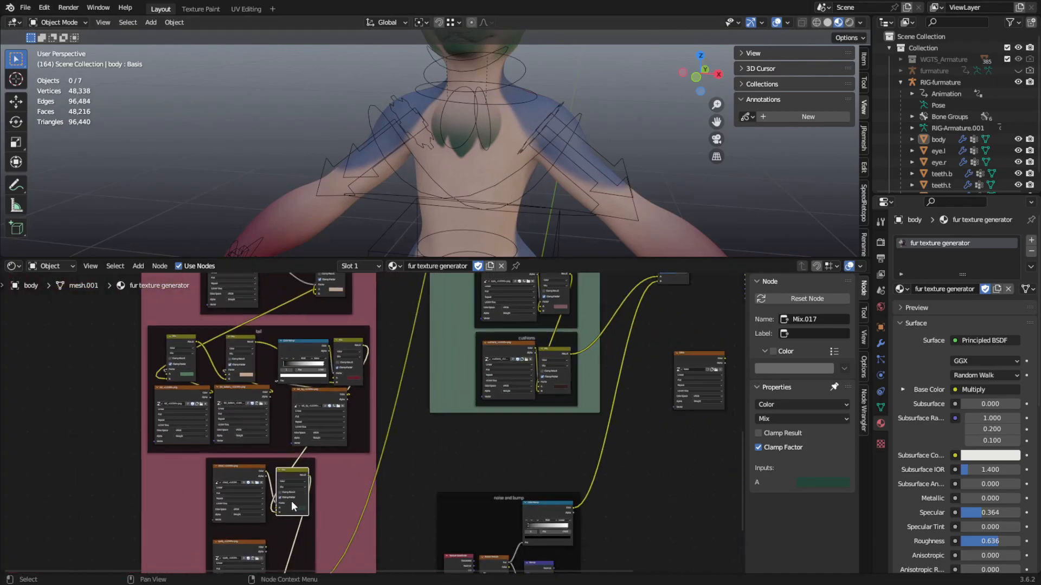
scroll(298, 500, up, 1)
middle_drag(294, 515, 301, 491)
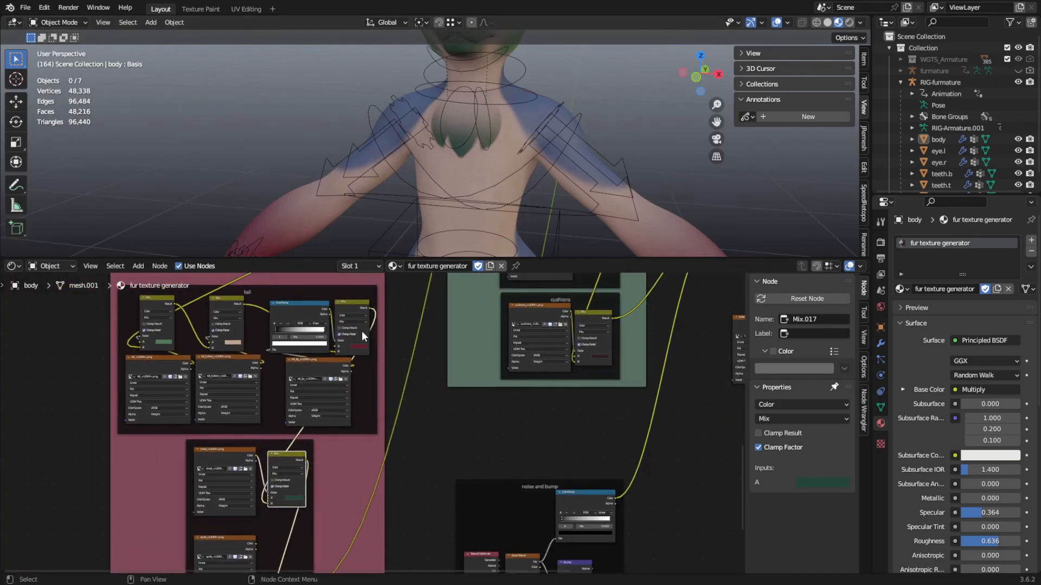
scroll(369, 310, up, 3)
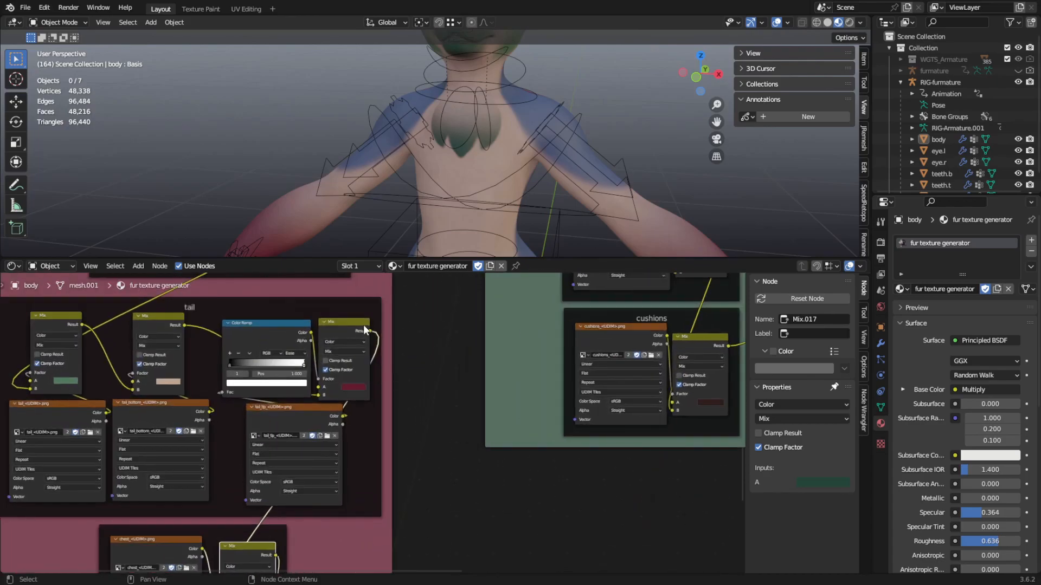
scroll(377, 395, down, 4)
- Change color A of the Mix node beside the chest texture to a dark muted red
middle_drag(316, 498, 337, 404)
scroll(246, 464, up, 3)
middle_drag(246, 464, 332, 392)
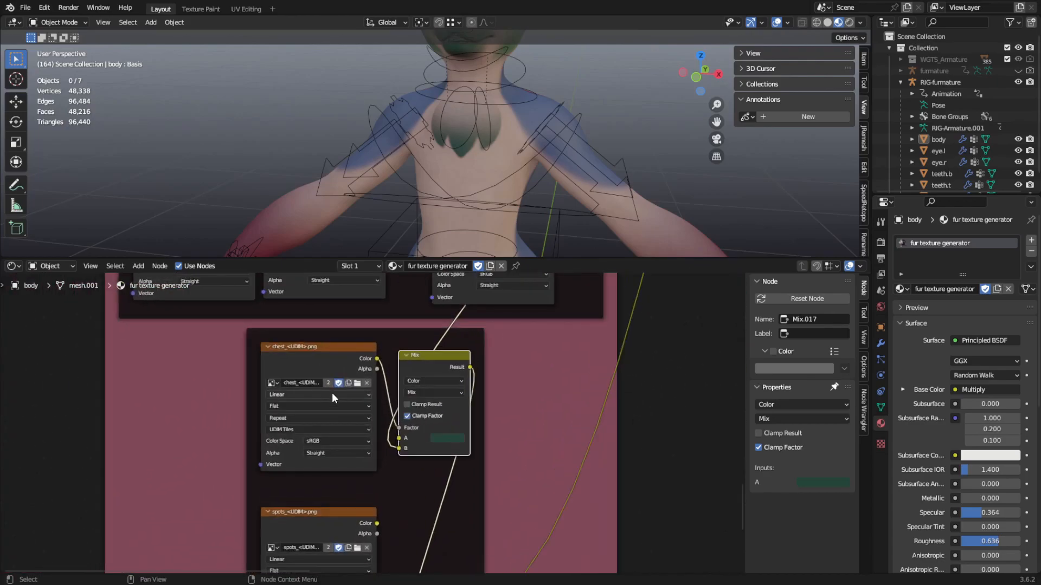
click(449, 437)
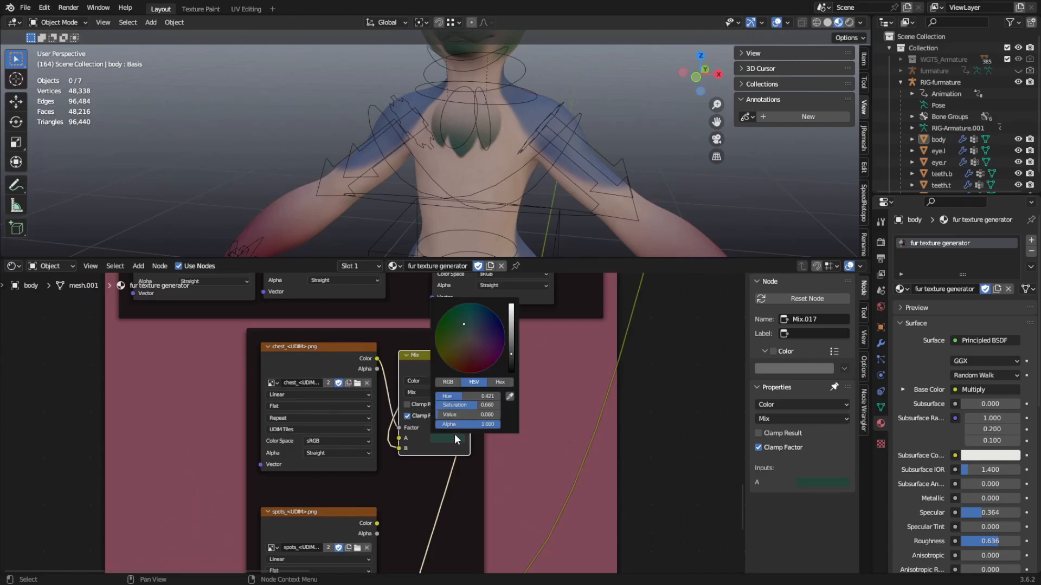
click(472, 352)
middle_drag(476, 446, 410, 493)
scroll(411, 492, down, 2)
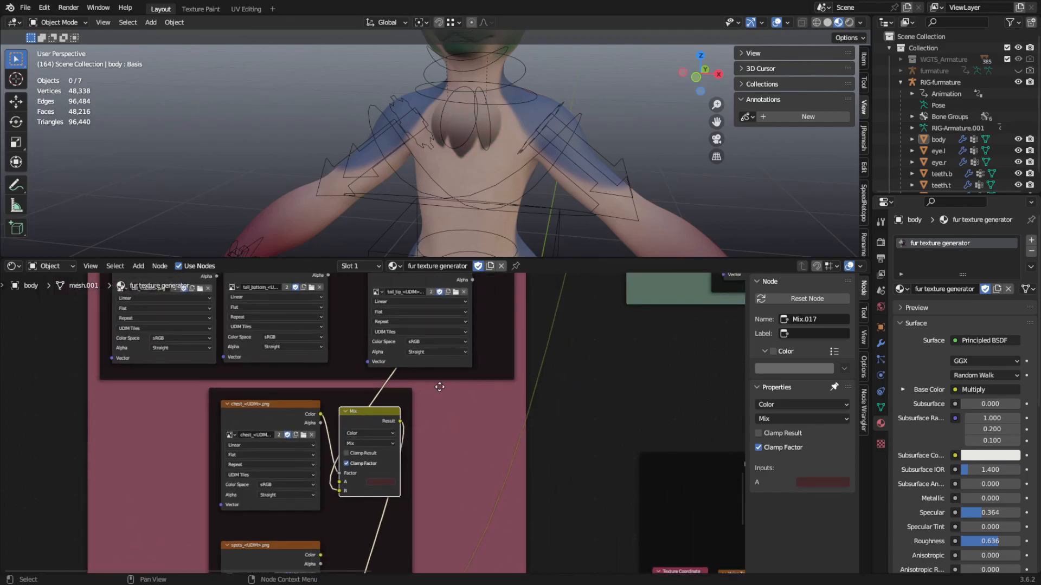
- Connect the tail tip Mix node's Result directly to input B of the stripes Mix node, bypassing the chest Mix node
middle_drag(457, 316, 415, 406)
middle_drag(395, 464, 316, 530)
scroll(366, 426, up, 1)
scroll(417, 325, up, 1)
drag(385, 298, 178, 520)
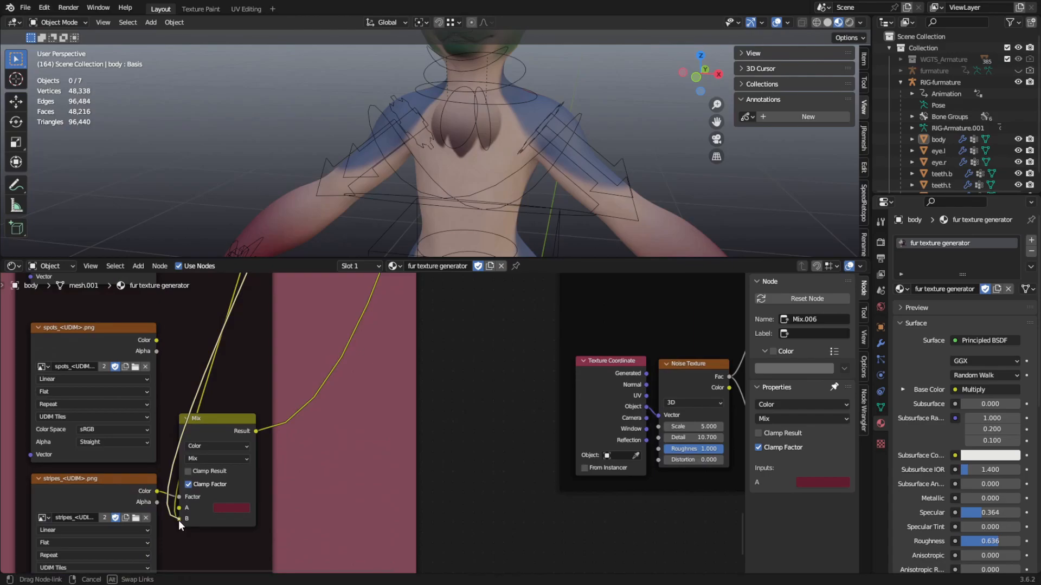
drag(177, 521, 178, 520)
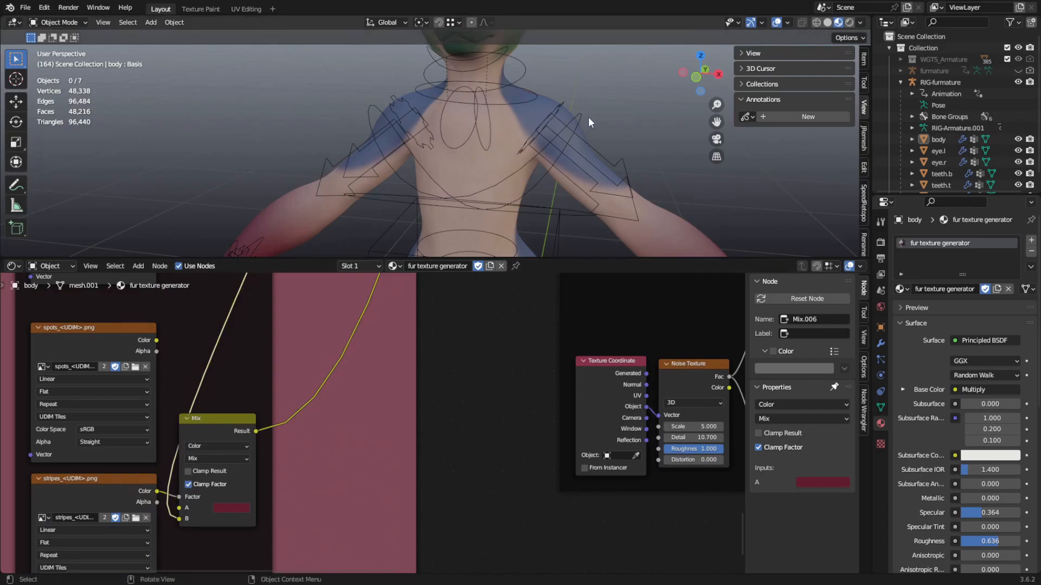
- Delete the chest image texture node together with its Mix node
scroll(587, 116, down, 5)
scroll(552, 173, up, 4)
middle_drag(551, 173, 476, 164)
scroll(191, 367, down, 1)
middle_drag(190, 367, 303, 478)
scroll(307, 401, down, 1)
middle_drag(307, 354, 305, 389)
click(245, 362)
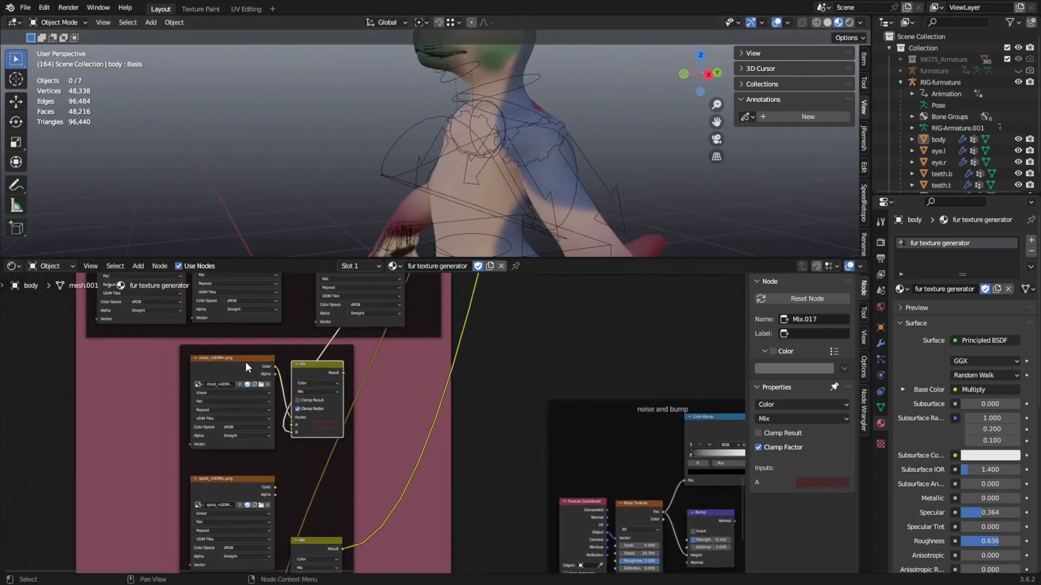
key(x)
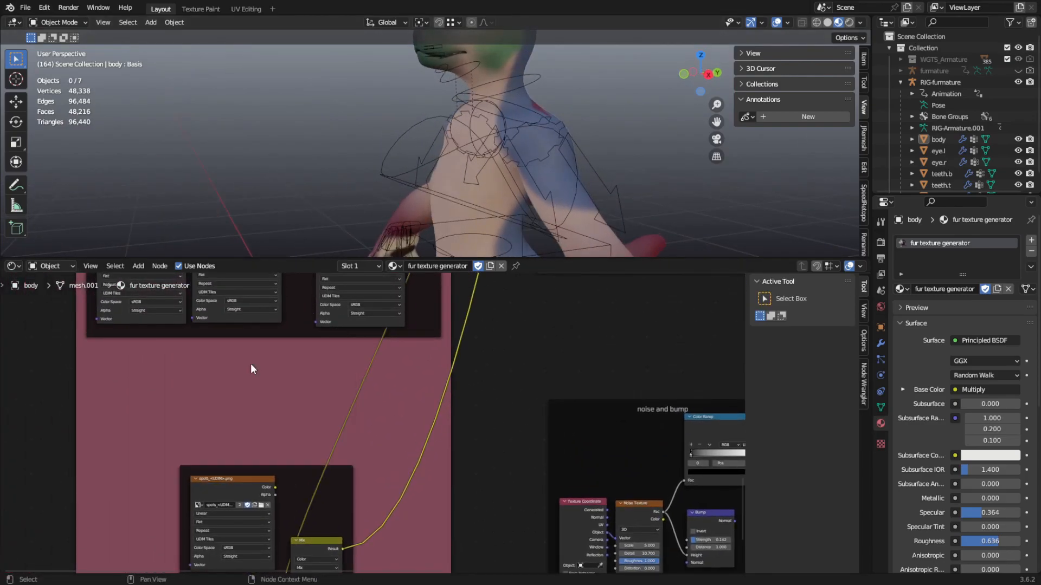
- Add an Image Texture node in the empty space outside the body frame
scroll(284, 446, down, 1)
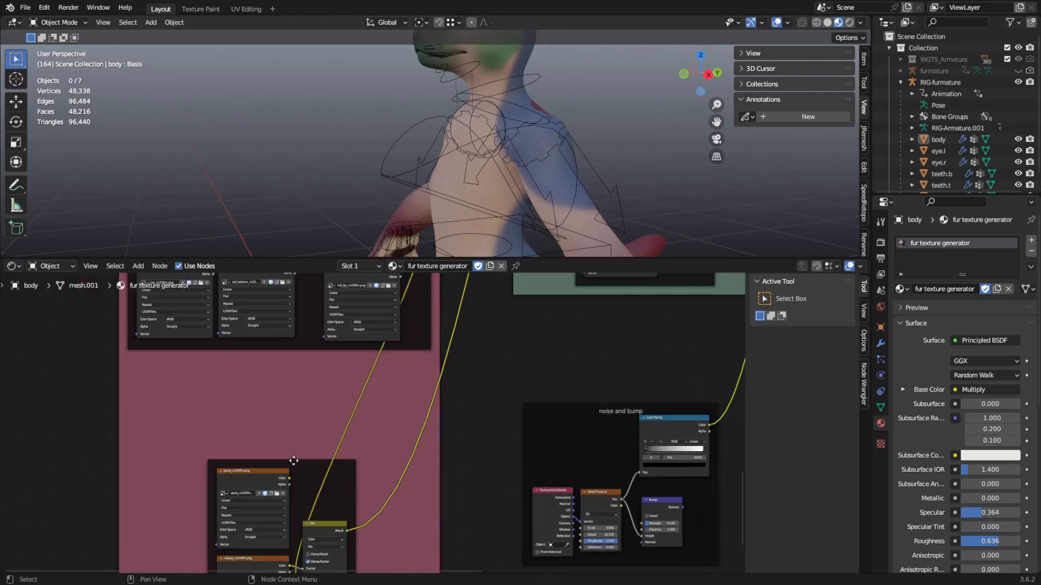
scroll(300, 422, down, 3)
middle_drag(334, 434, 325, 378)
scroll(325, 379, up, 2)
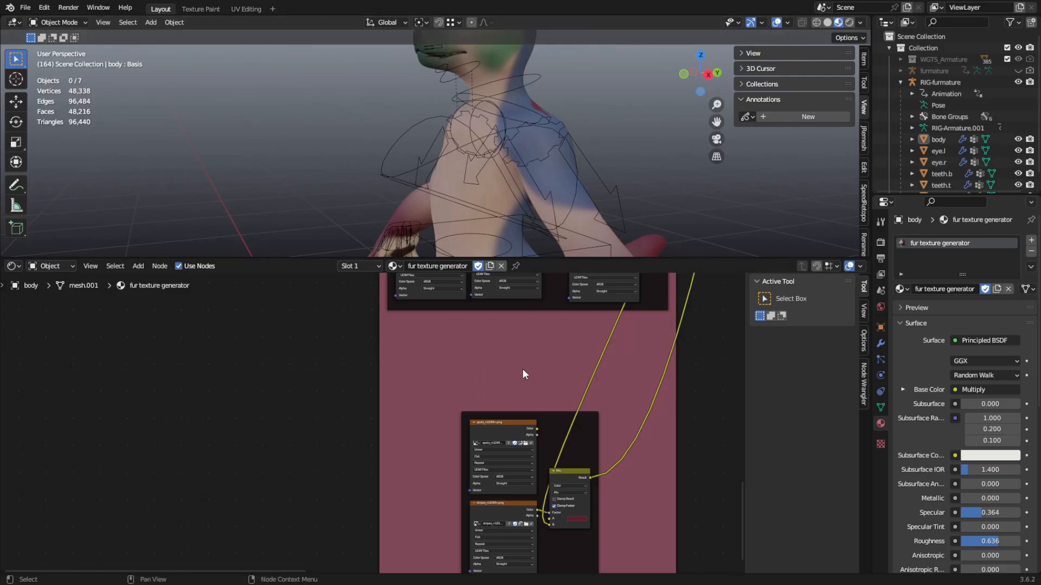
middle_drag(523, 374, 516, 429)
middle_drag(561, 390, 494, 446)
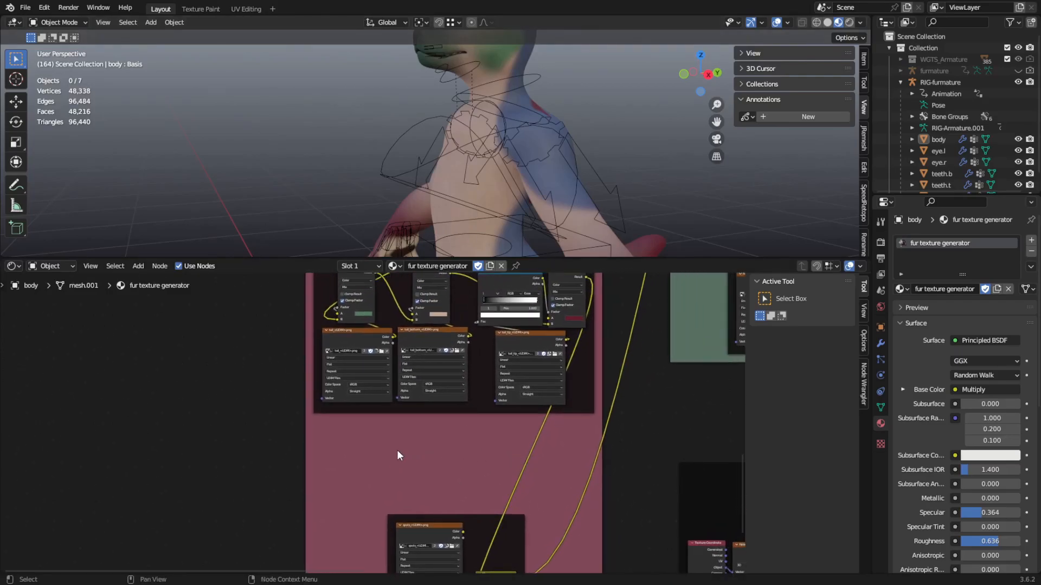
middle_drag(395, 454, 494, 407)
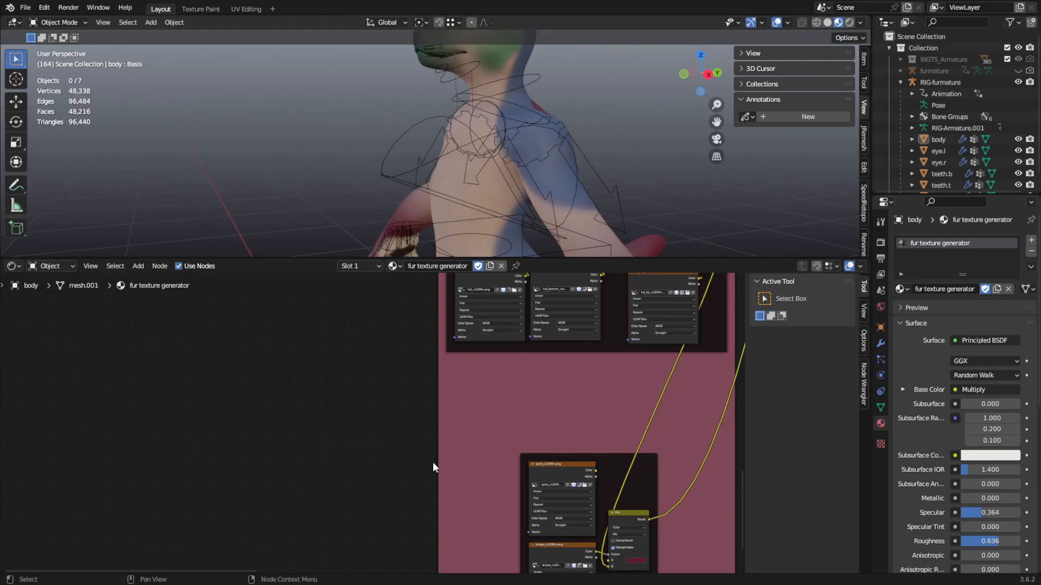
middle_drag(433, 465, 467, 420)
click(138, 266)
click(149, 282)
text(image)
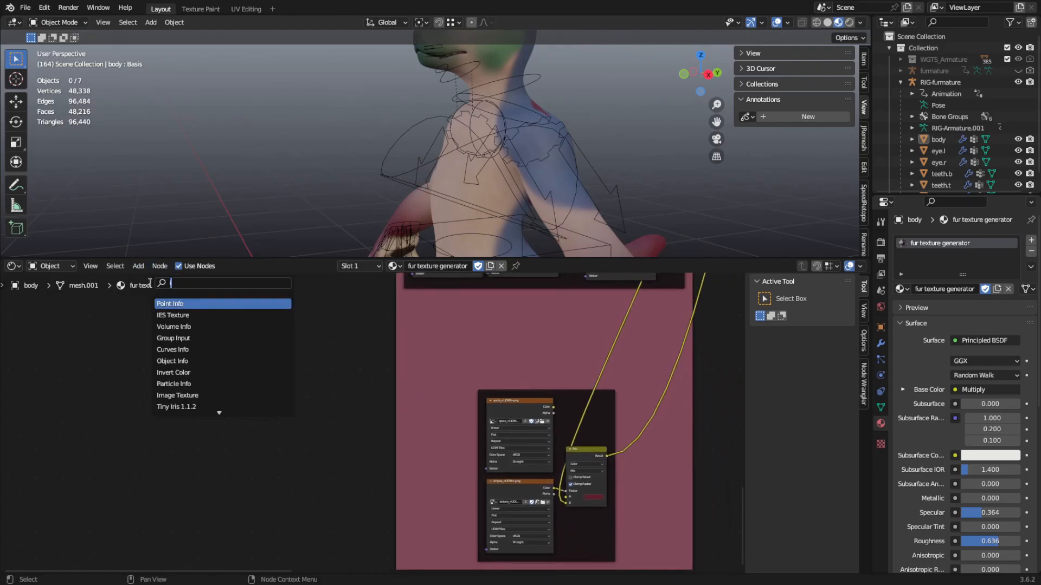
key(Return)
click(187, 334)
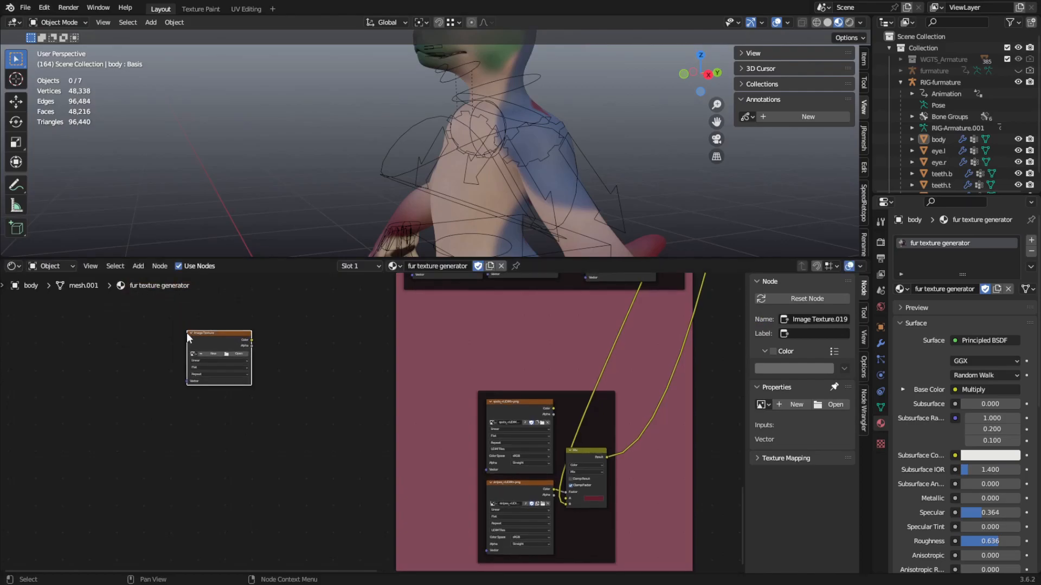
- Start a new image in the added Image Texture node, named detail and sized 2048 by 2048 px
scroll(198, 343, up, 4)
middle_drag(199, 346, 321, 447)
scroll(321, 448, up, 4)
click(233, 425)
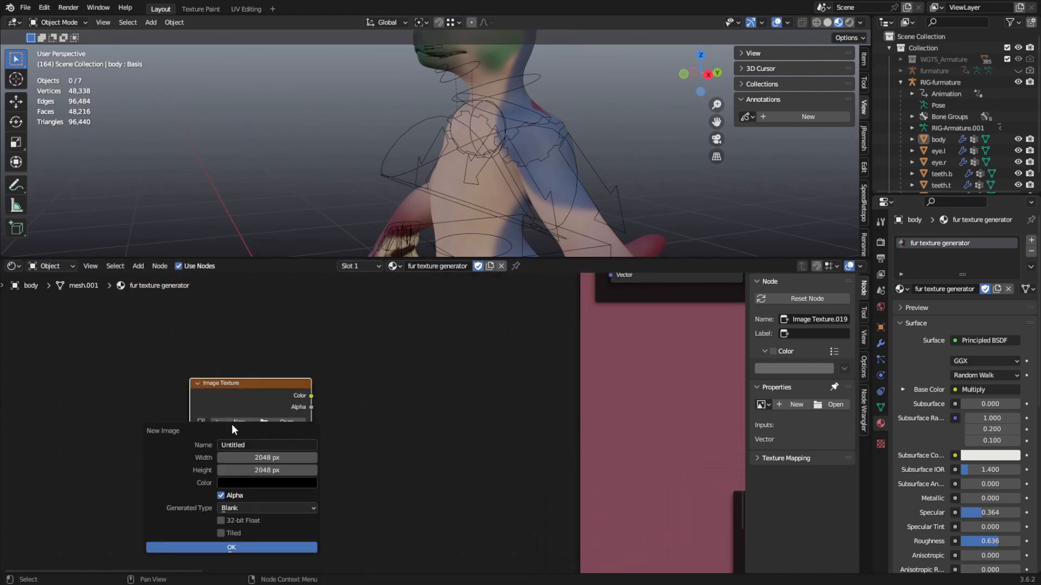
click(251, 442)
text(detail)
key(Return)
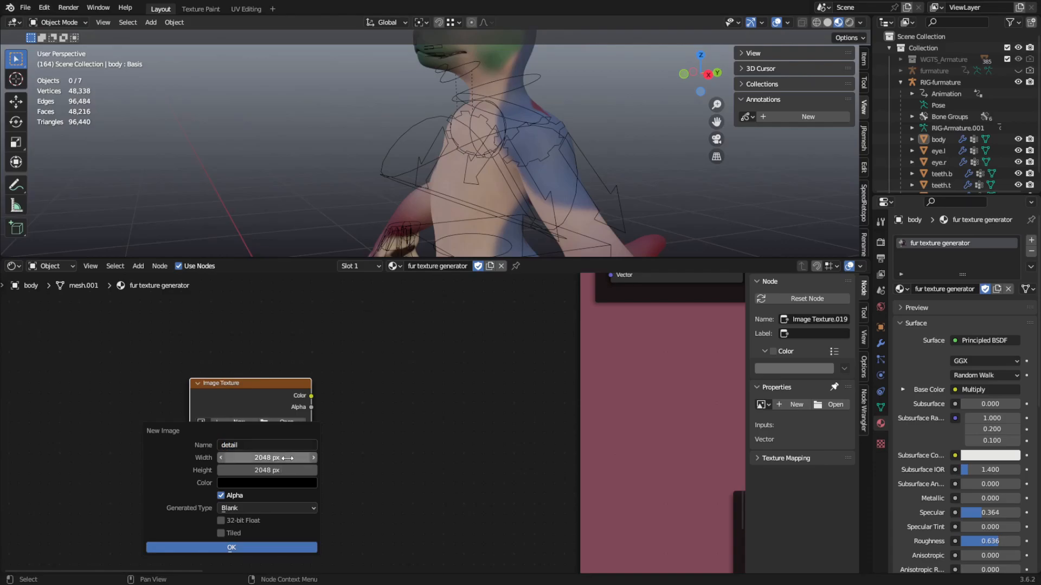
click(297, 458)
click(298, 473)
click(300, 471)
key(Return)
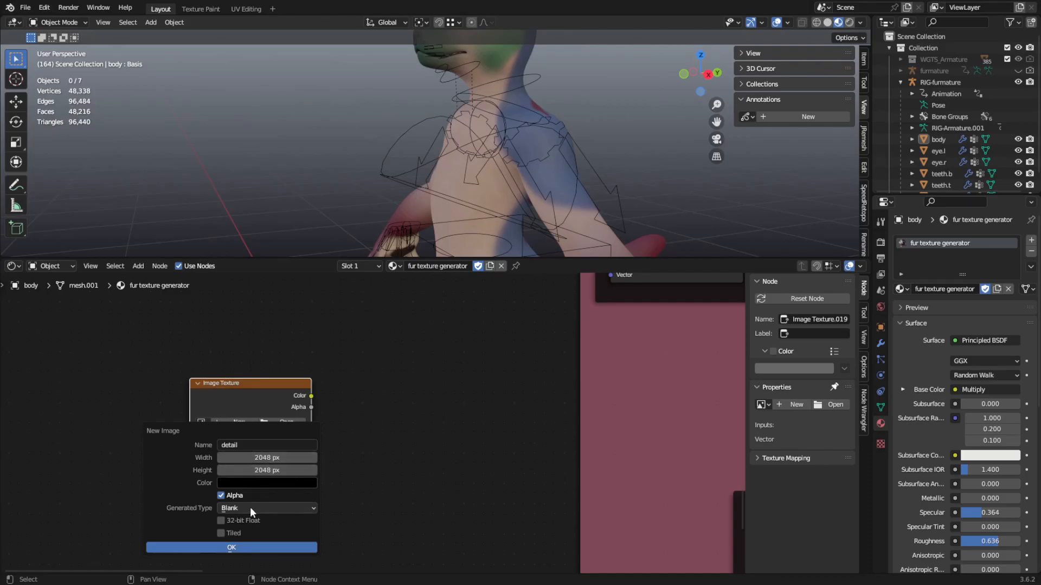
- Make the new detail image tiled with a white fill color and create it
click(224, 532)
click(237, 484)
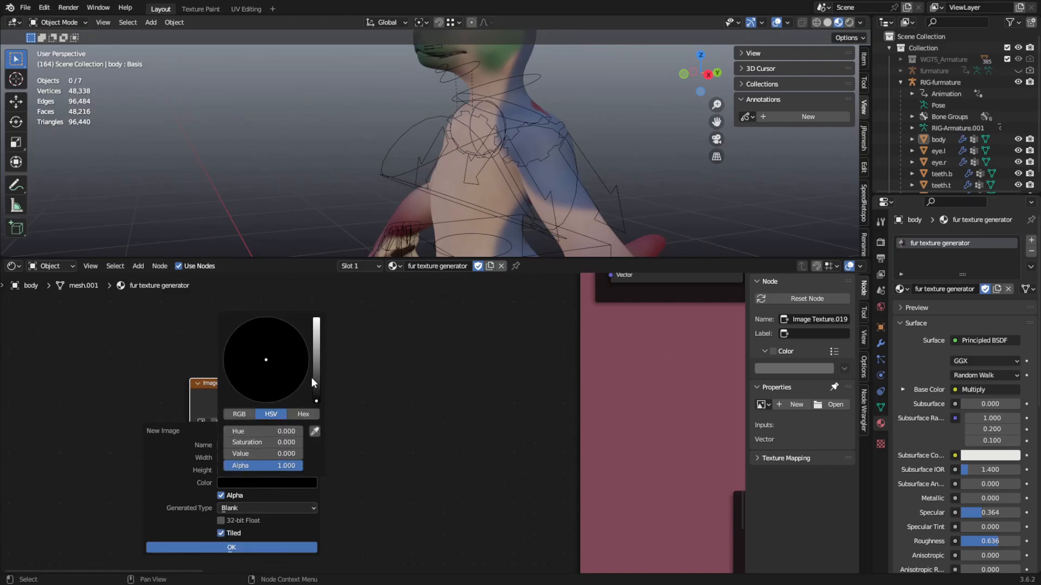
drag(317, 374, 315, 317)
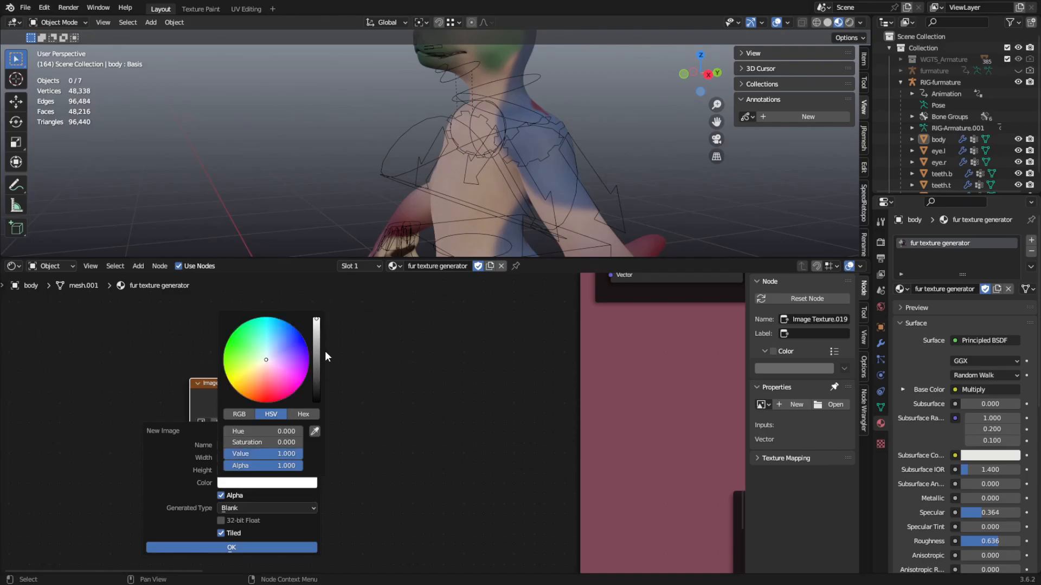
click(250, 543)
middle_drag(275, 236, 266, 141)
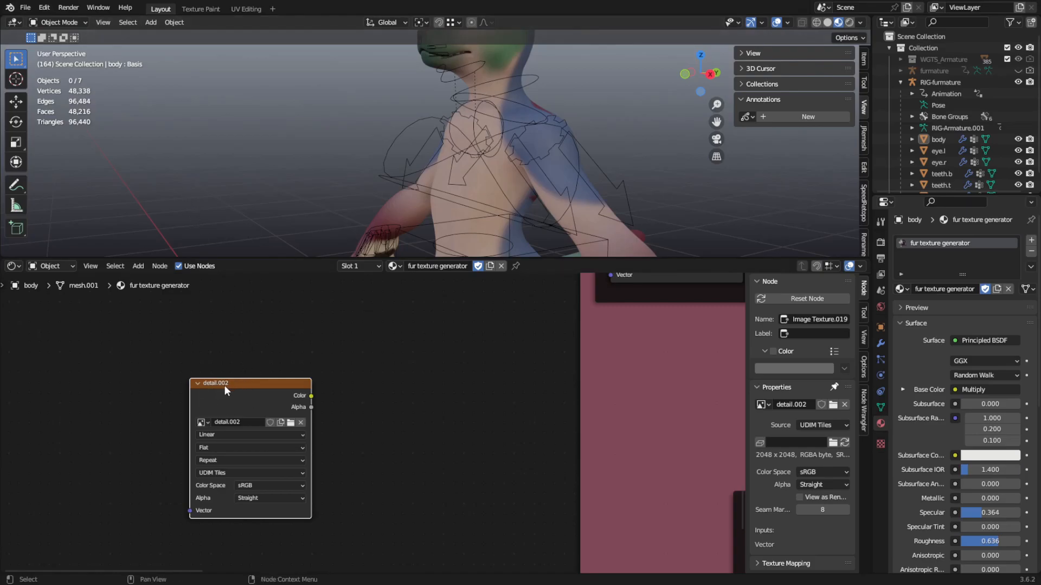
- Switch to the Texture Paint workspace and add UDIM tile 1002 with a white fill to the detail image
click(204, 8)
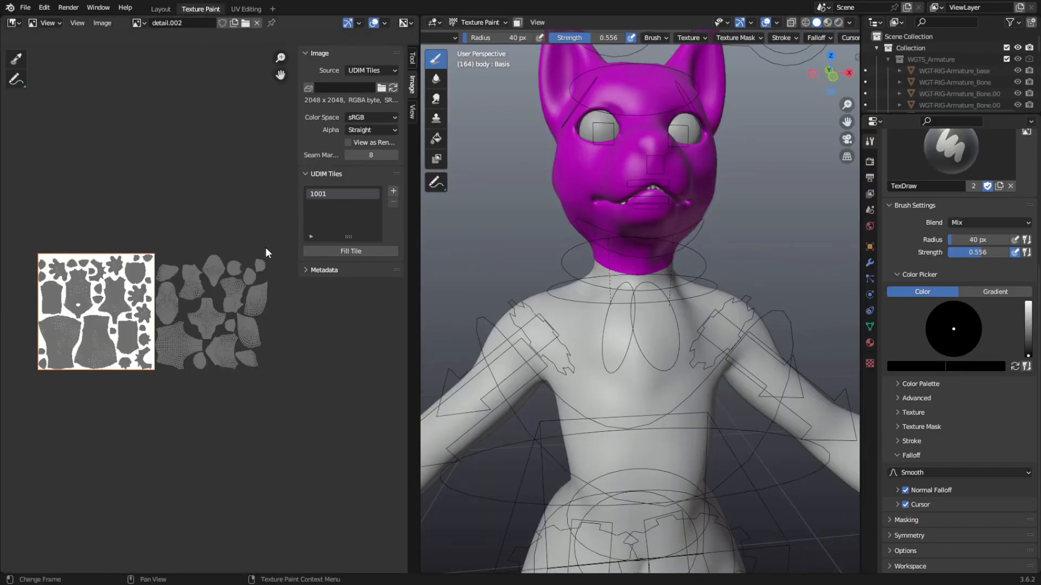
scroll(576, 275, down, 3)
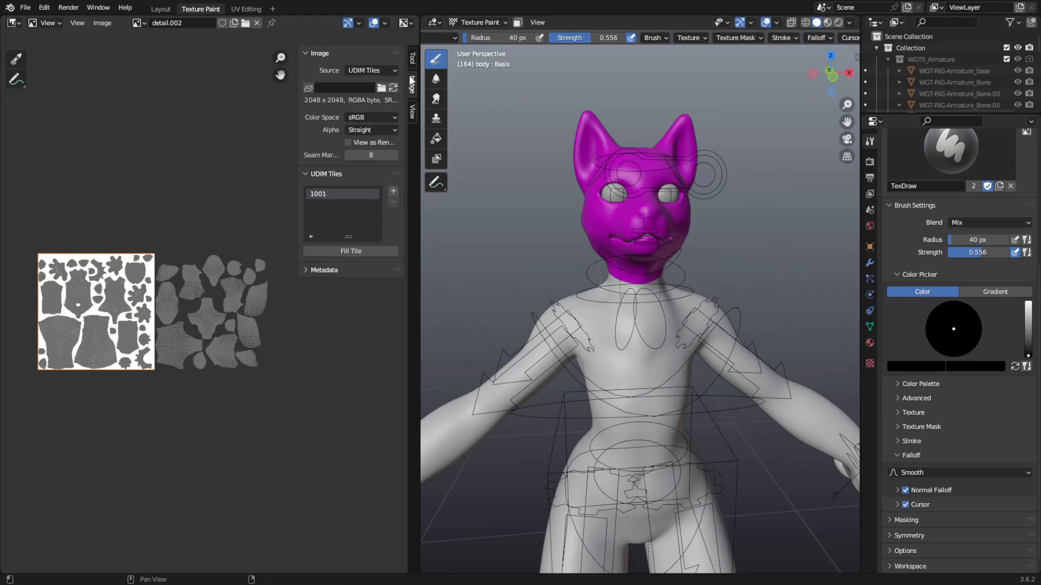
click(394, 193)
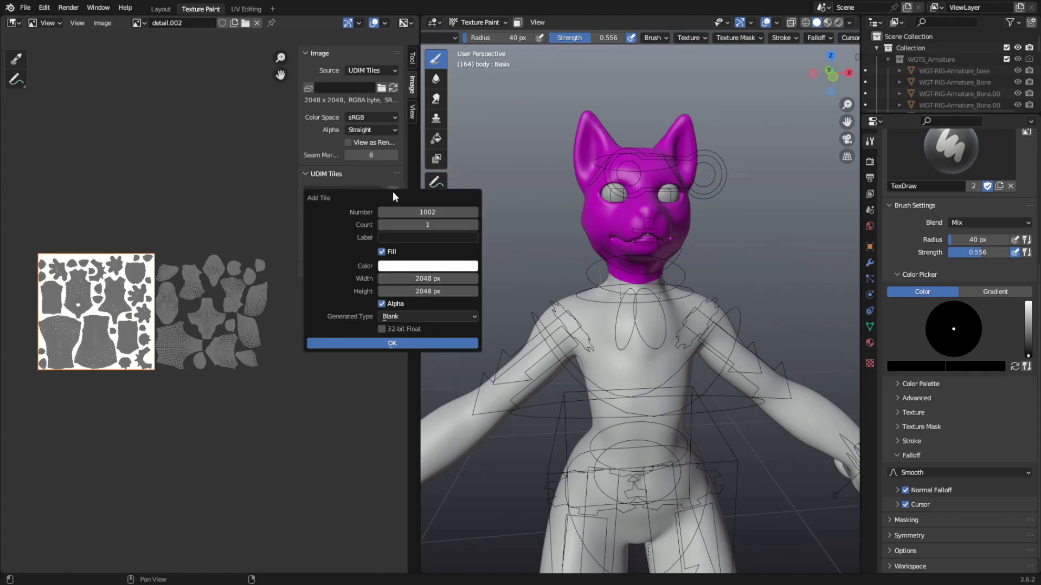
click(402, 266)
drag(477, 139, 477, 101)
click(370, 344)
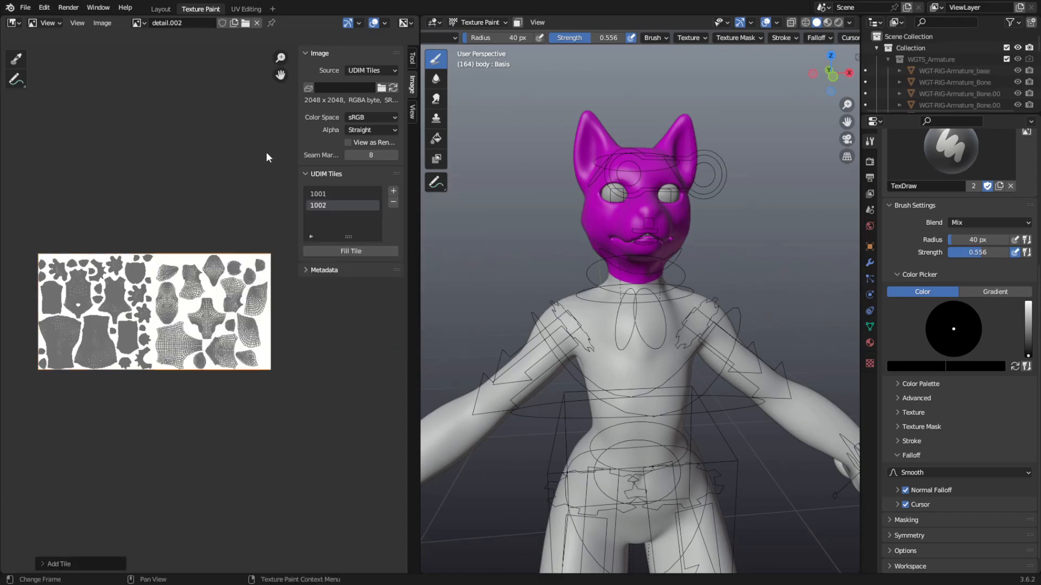
- Leave and re-enter the Texture Paint workspace to refresh the model's texture display
click(160, 9)
click(187, 10)
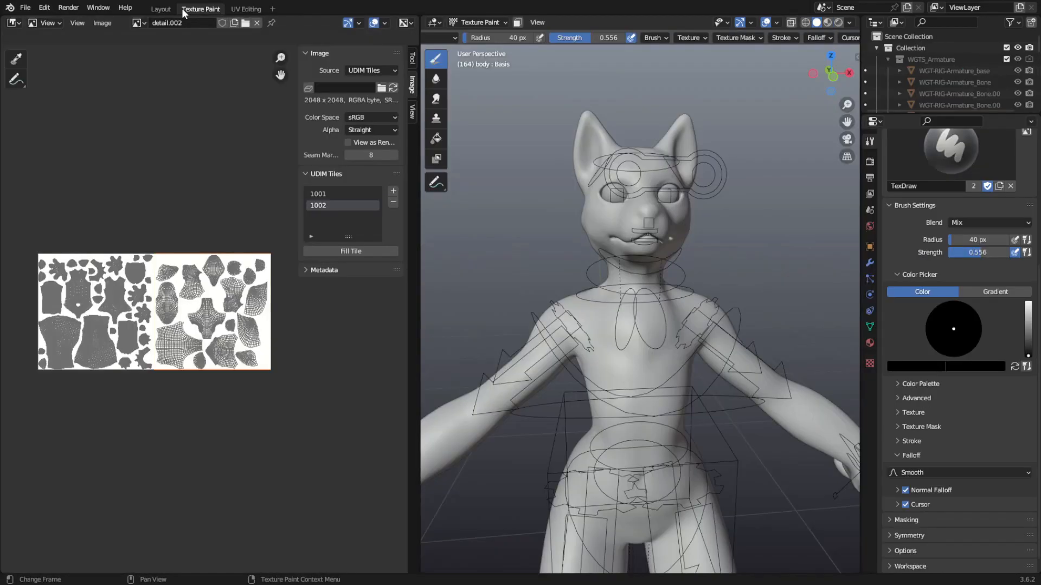
mouse_move(669, 255)
middle_down()
mouse_move(634, 263)
mouse_move(671, 250)
middle_up()
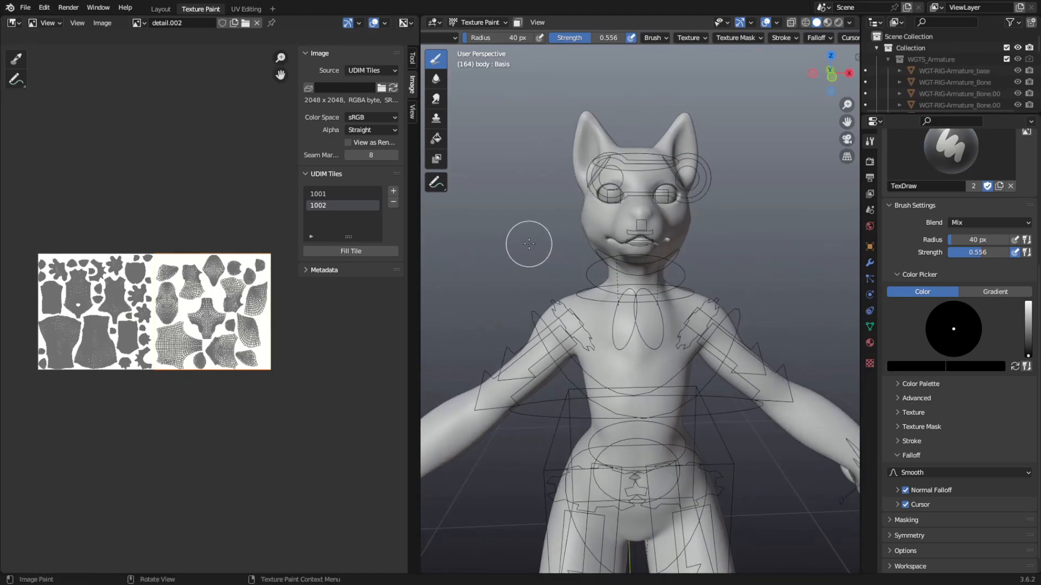
- Paint a soft-edged black band around the character's upper chest, shoulders and upper back on the detail texture
scroll(652, 314, up, 1)
middle_drag(653, 320, 631, 321)
scroll(640, 324, up, 1)
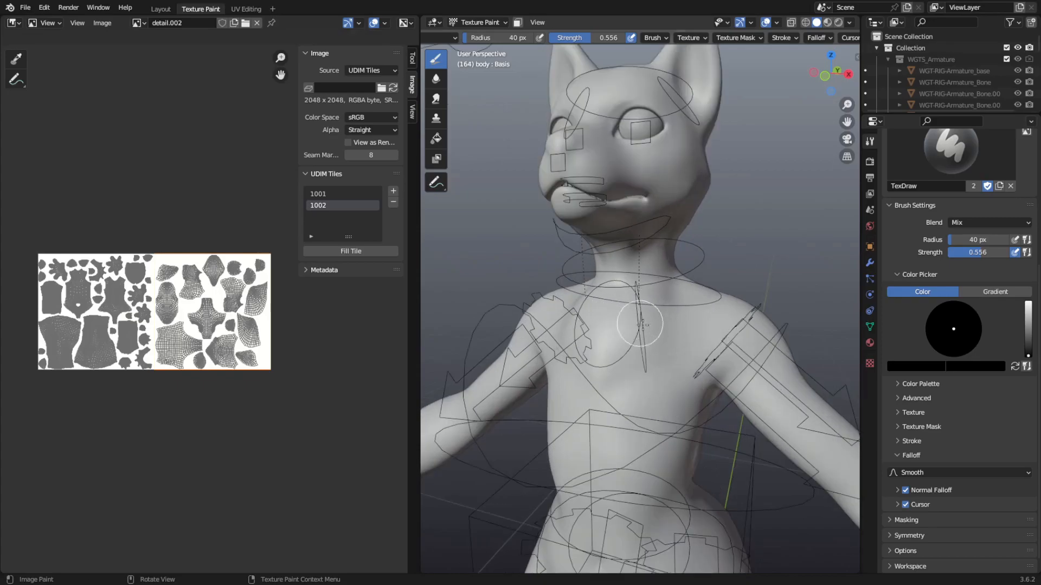
scroll(650, 328, down, 1)
mouse_move(655, 331)
mouse_down()
mouse_move(695, 324)
mouse_move(678, 320)
mouse_up()
mouse_move(678, 320)
middle_down()
mouse_move(645, 348)
mouse_move(608, 350)
mouse_move(726, 325)
mouse_move(704, 354)
middle_up()
scroll(704, 353, up, 2)
mouse_move(727, 376)
mouse_down()
mouse_move(766, 386)
mouse_move(755, 391)
mouse_up()
middle_drag(755, 391, 606, 386)
drag(641, 395, 667, 392)
middle_drag(668, 392, 588, 370)
mouse_move(558, 364)
mouse_down()
mouse_move(616, 372)
mouse_move(611, 388)
mouse_move(699, 376)
mouse_up()
middle_drag(516, 372, 727, 373)
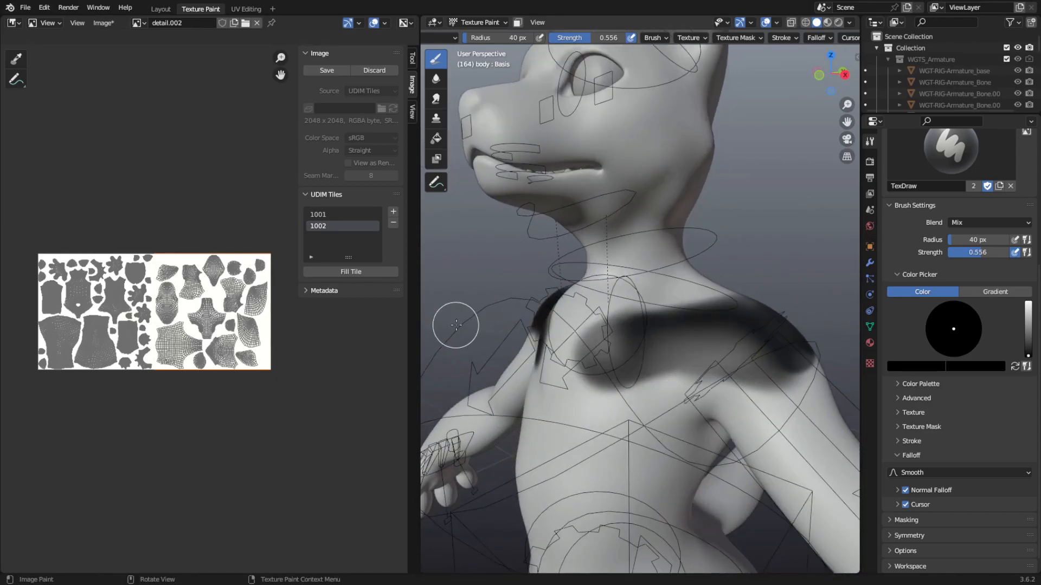
middle_drag(453, 318, 654, 344)
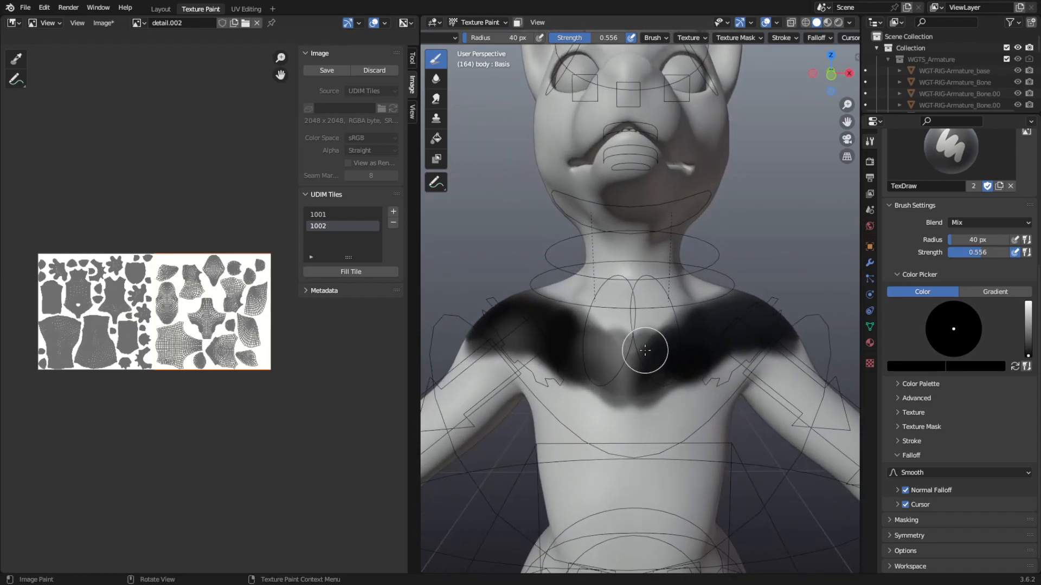
middle_drag(637, 376, 607, 365)
mouse_move(607, 365)
mouse_down()
mouse_move(639, 326)
mouse_move(608, 341)
mouse_move(627, 332)
mouse_up()
mouse_move(627, 332)
middle_down()
mouse_move(620, 344)
mouse_move(648, 344)
mouse_move(657, 320)
mouse_move(551, 301)
mouse_move(566, 321)
mouse_move(612, 293)
middle_up()
scroll(594, 324, down, 5)
scroll(589, 286, up, 5)
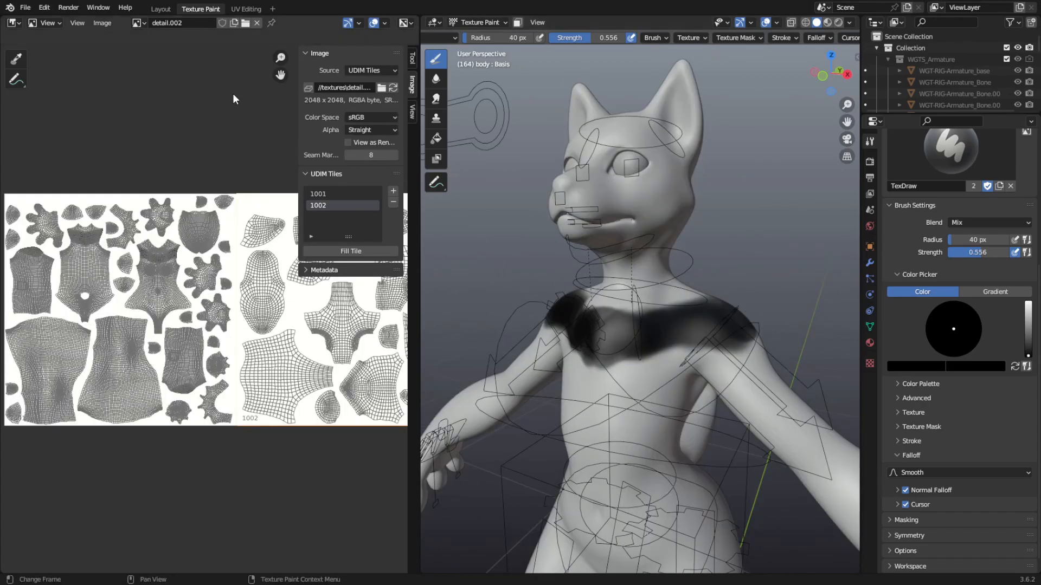
- Review the file name, folder and format options for saving the painted detail image as a file
click(100, 23)
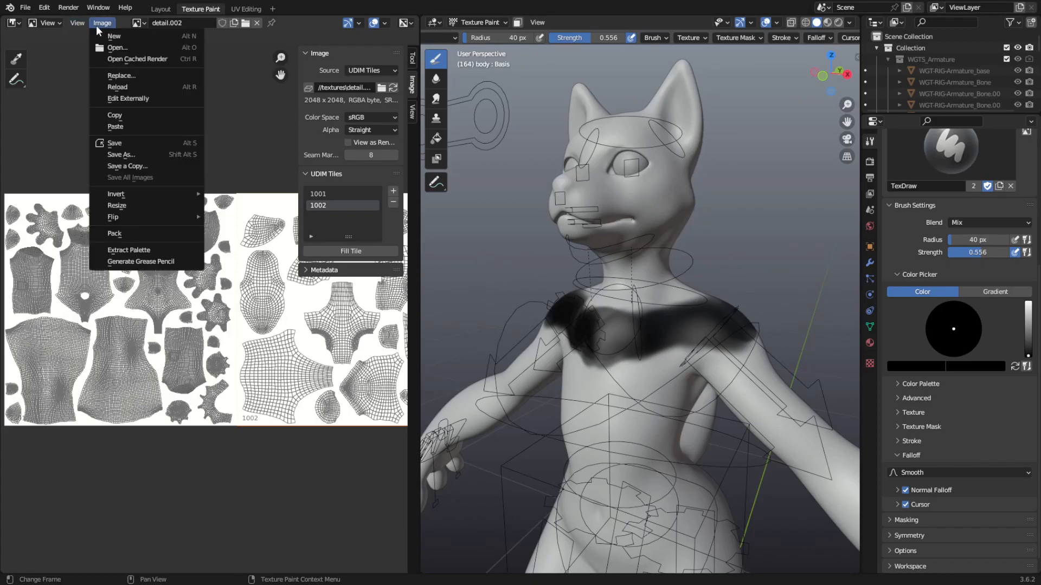
click(142, 155)
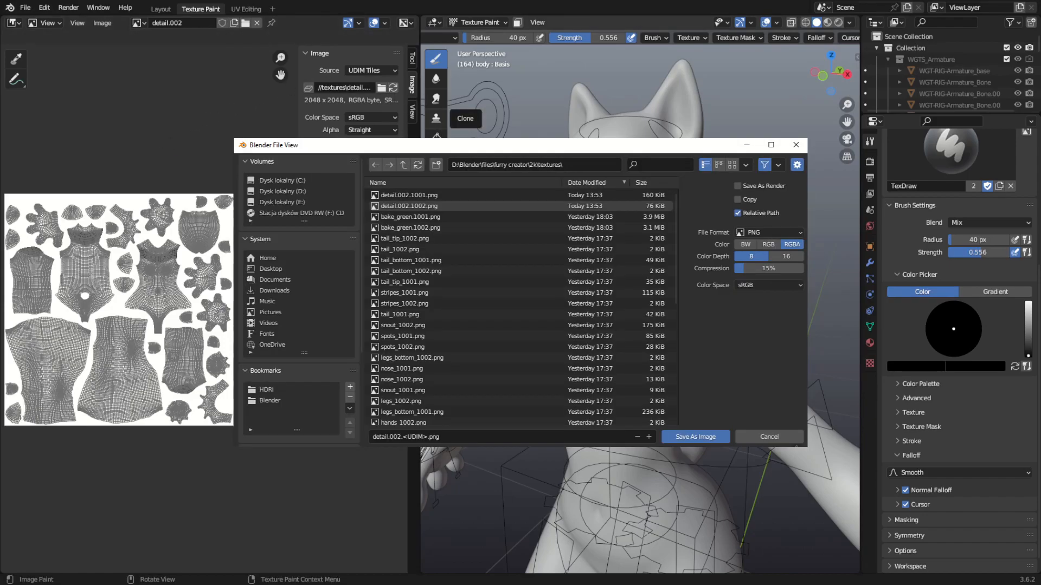
key(Escape)
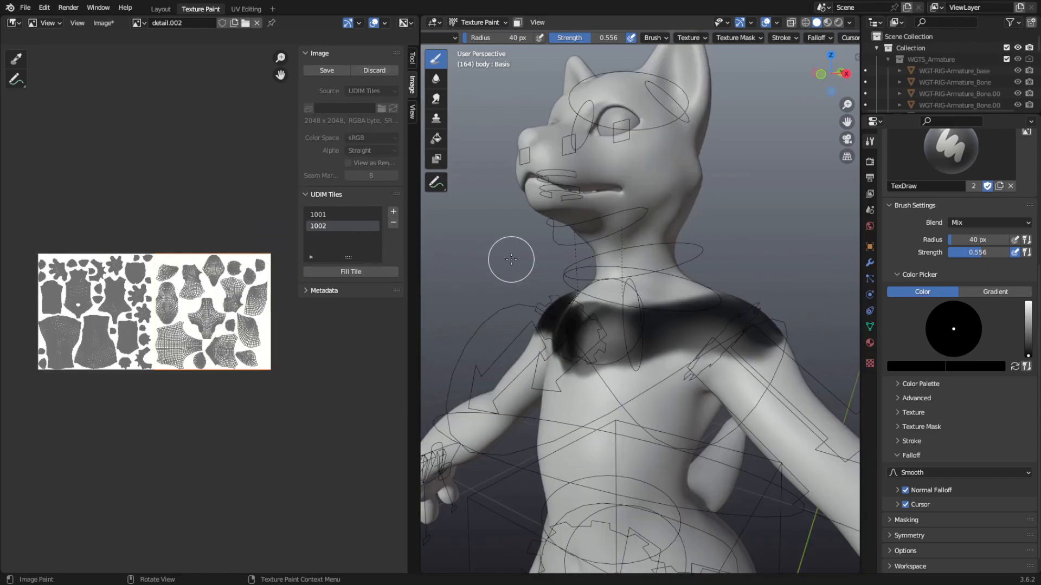
- Return to the Layout workspace and move the detail image node into the pink frame, between the tail and spots nodes
middle_drag(633, 267, 467, 252)
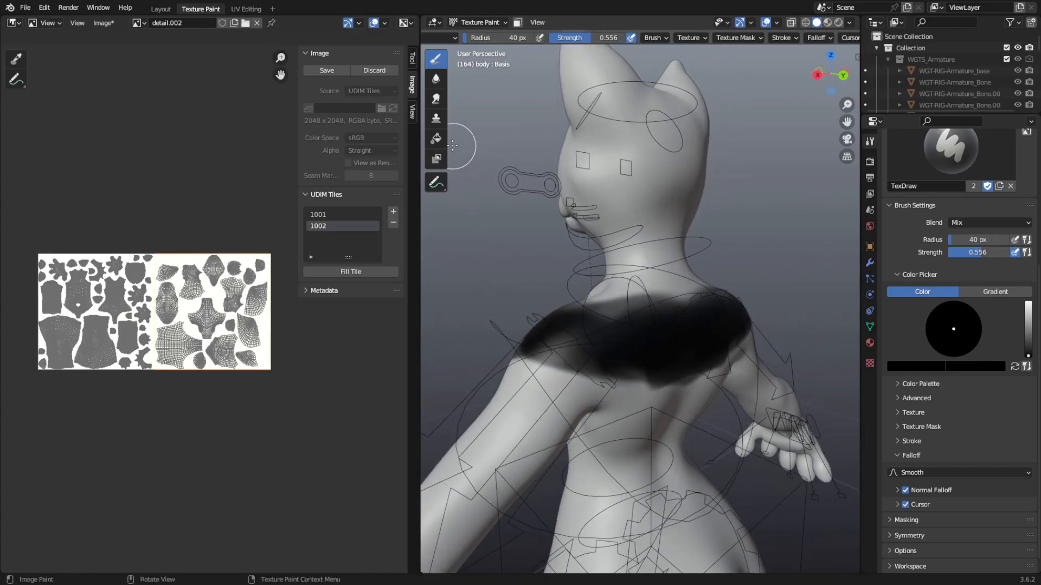
click(159, 10)
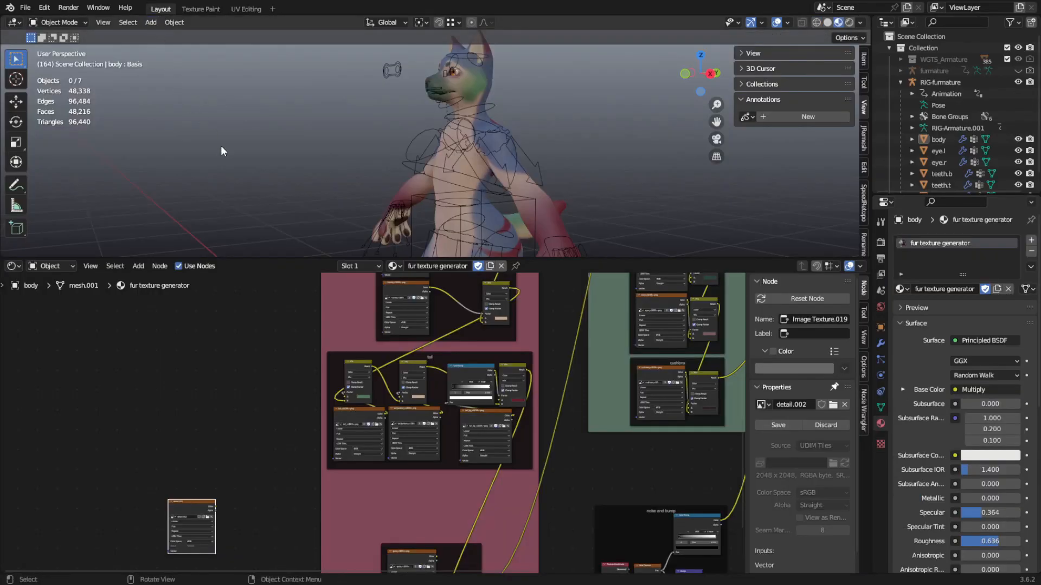
middle_drag(253, 501, 289, 437)
scroll(227, 453, up, 2)
drag(146, 440, 212, 409)
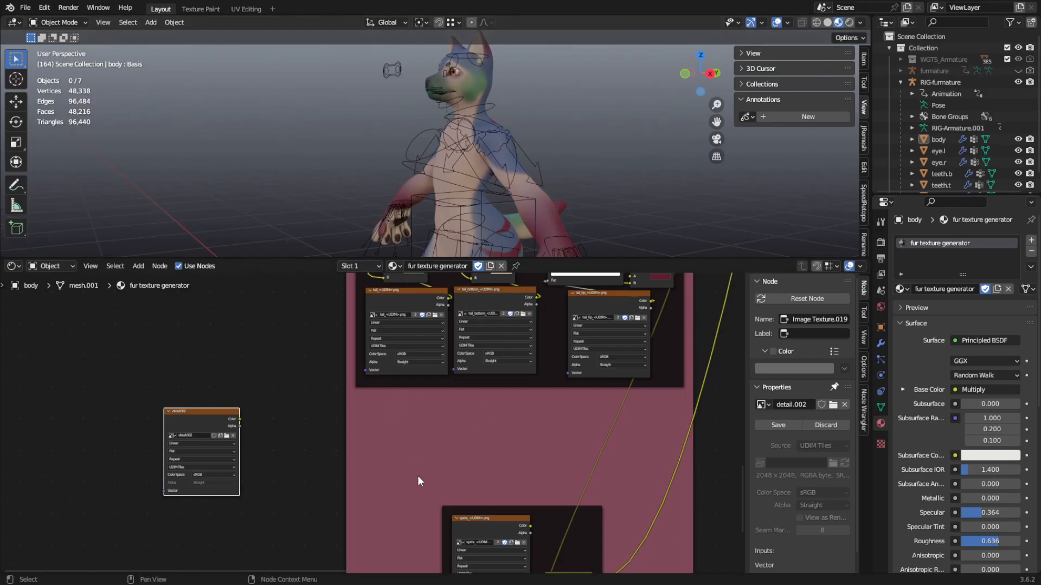
scroll(235, 451, down, 2)
drag(189, 417, 387, 409)
middle_drag(478, 455, 468, 427)
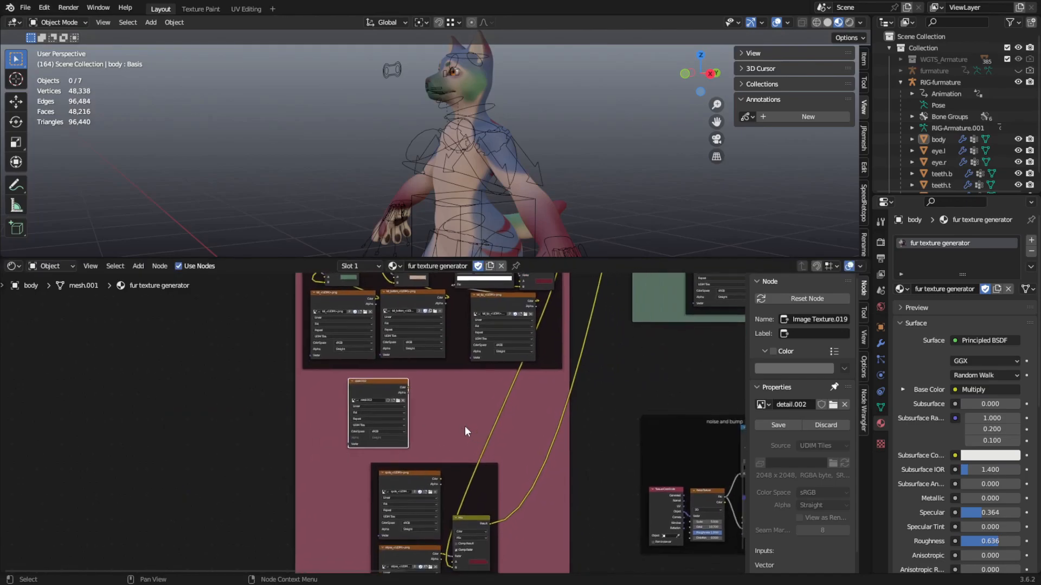
scroll(469, 427, up, 3)
drag(385, 369, 399, 369)
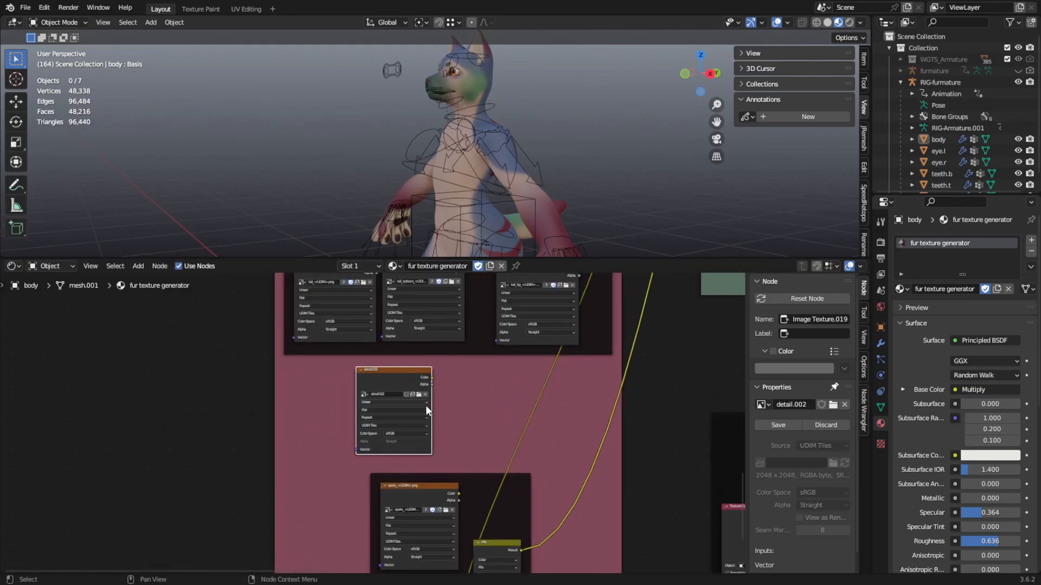
- Duplicate the stripes Mix node beside the detail image node and link the detail image's Color to the copy's Factor
click(504, 548)
middle_drag(473, 454, 421, 402)
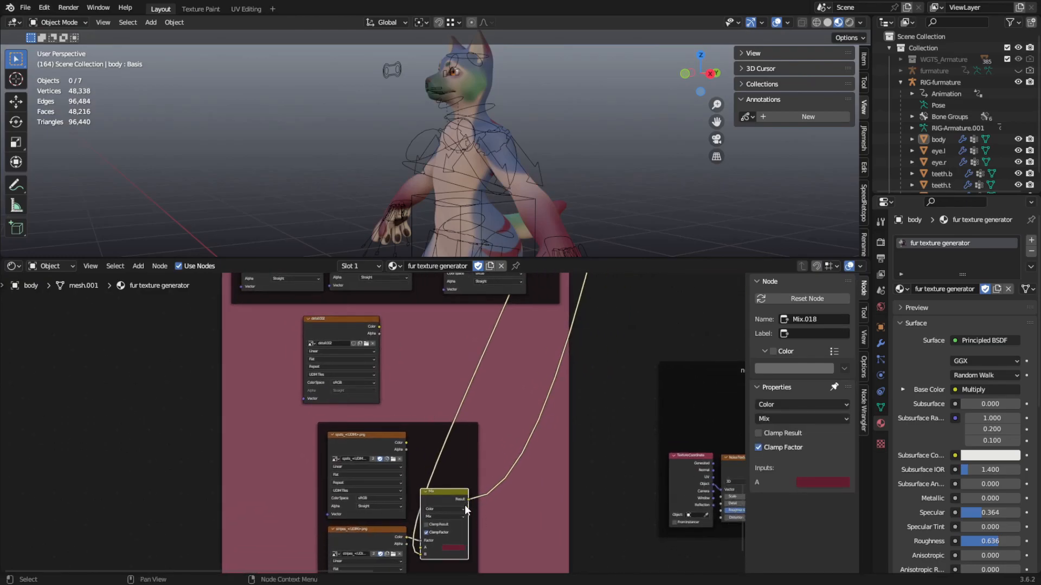
key(shift+d)
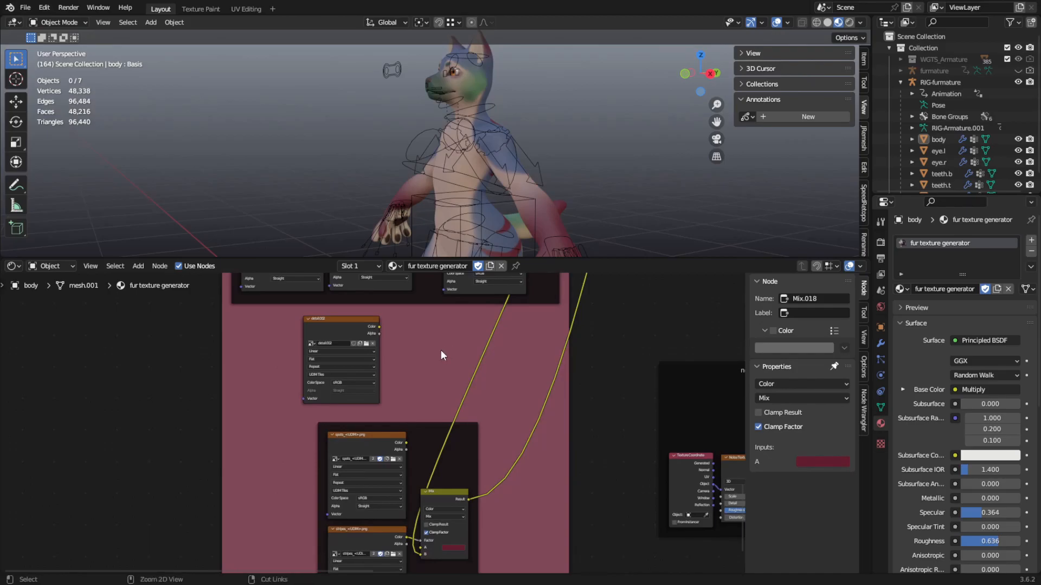
click(440, 350)
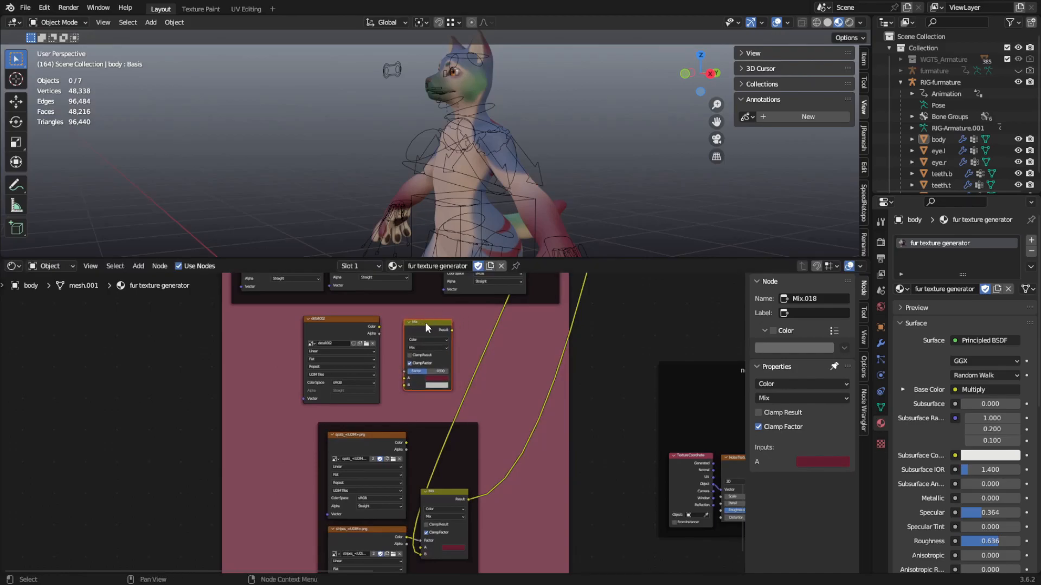
scroll(426, 322, up, 3)
drag(334, 349, 382, 421)
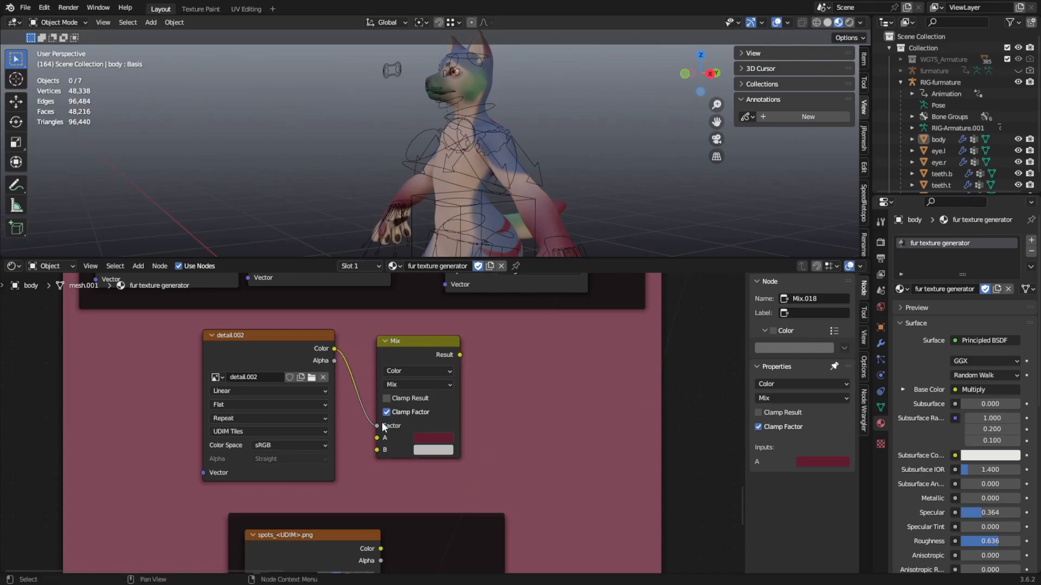
- Chain the new Mix node between the last tail Mix node and the stripes Mix node, using the B inputs
scroll(428, 382, down, 4)
middle_drag(463, 355, 369, 458)
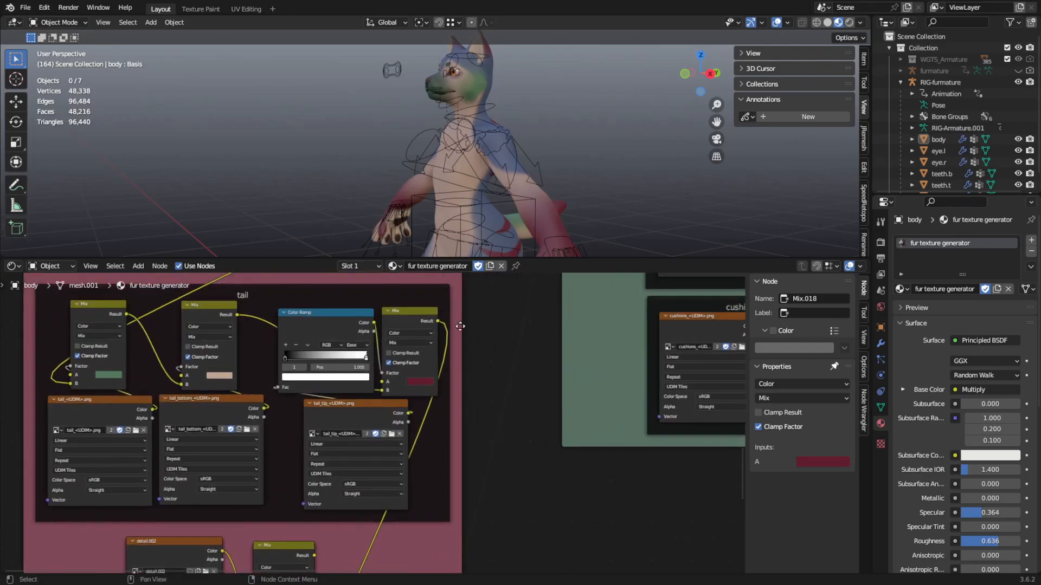
drag(437, 321, 258, 488)
scroll(310, 478, down, 5)
middle_drag(309, 478, 349, 409)
scroll(357, 350, up, 3)
drag(344, 347, 309, 461)
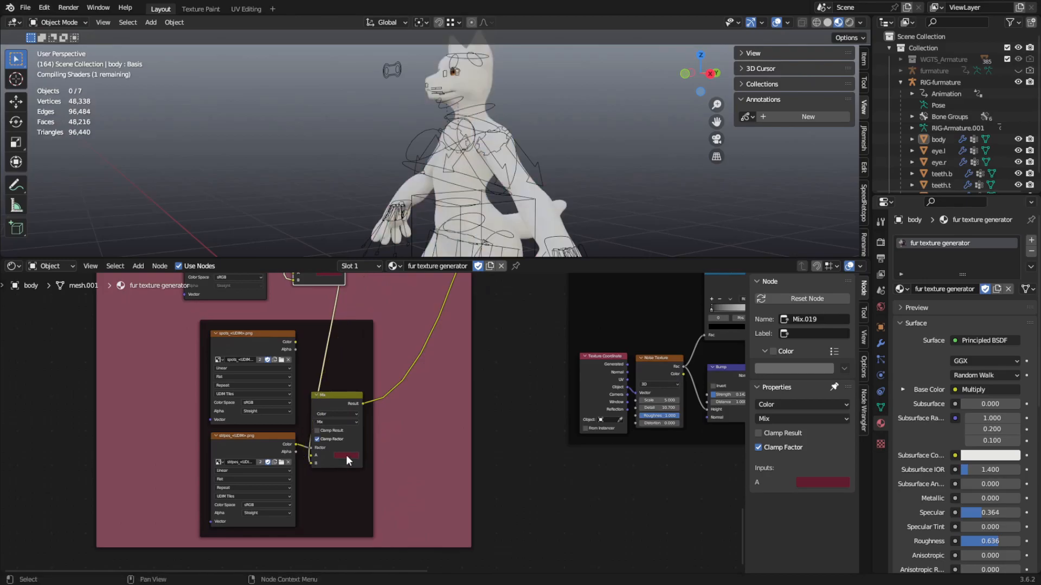
- Shift color A of the detail Mix node to a purer dark red
middle_drag(462, 355, 458, 417)
scroll(326, 372, down, 3)
middle_drag(325, 372, 472, 455)
scroll(373, 428, up, 7)
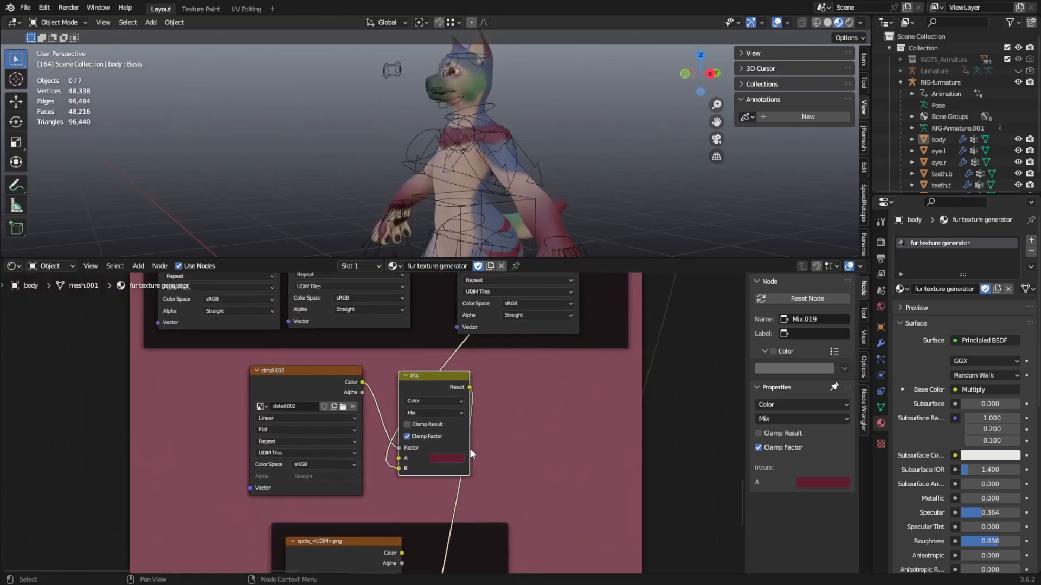
middle_drag(485, 185, 523, 189)
scroll(424, 460, up, 2)
click(395, 476)
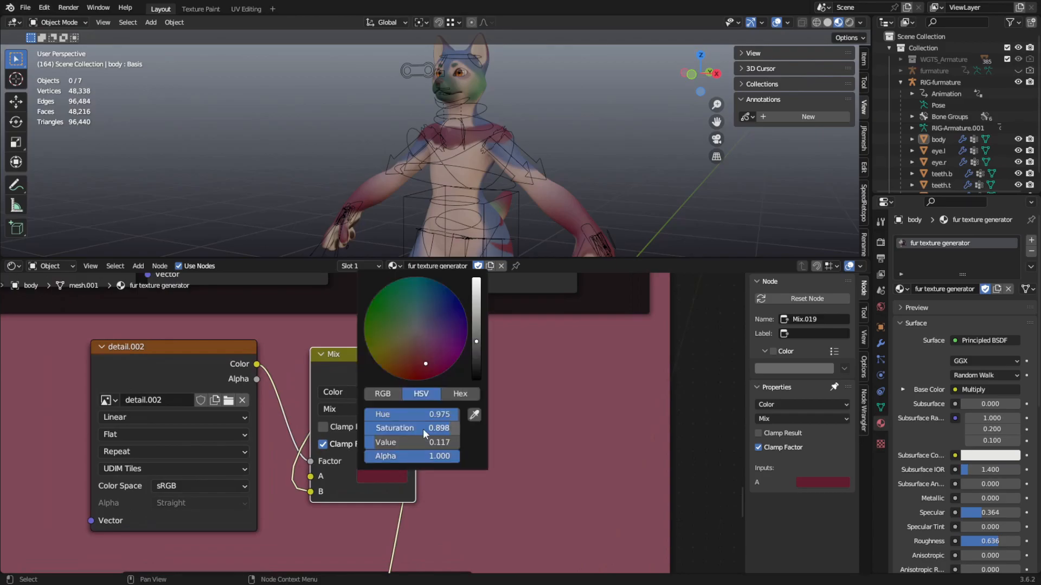
mouse_move(425, 358)
mouse_down()
mouse_move(428, 325)
mouse_move(442, 325)
mouse_move(414, 343)
mouse_move(412, 284)
mouse_move(441, 360)
mouse_move(383, 332)
mouse_move(421, 367)
mouse_up()
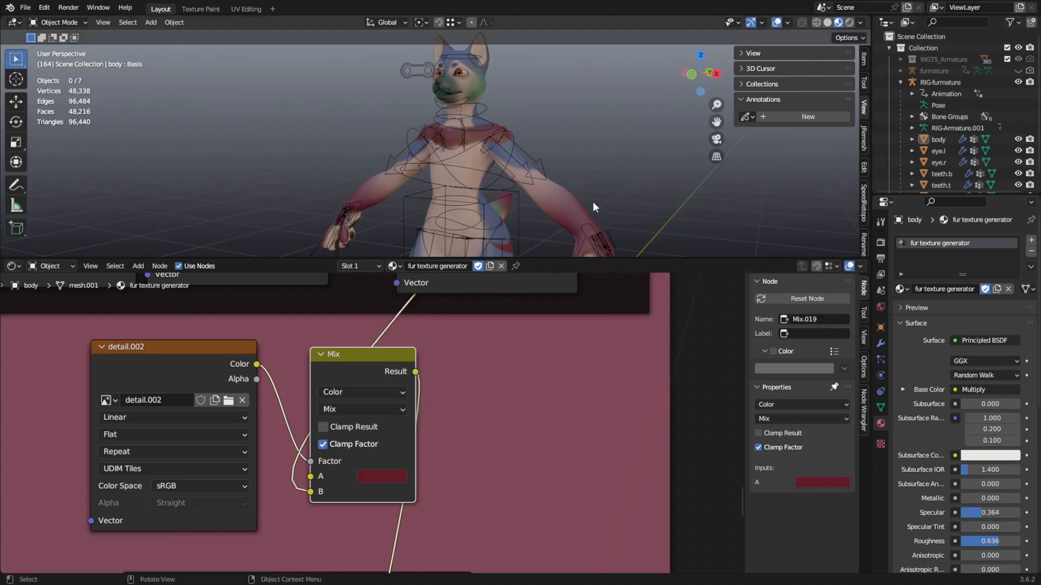
- Locate the noise and bump frame in the node tree and select it
middle_drag(614, 430, 420, 426)
scroll(507, 430, down, 2)
scroll(525, 432, down, 2)
middle_drag(533, 434, 314, 366)
scroll(486, 440, up, 1)
scroll(388, 373, up, 1)
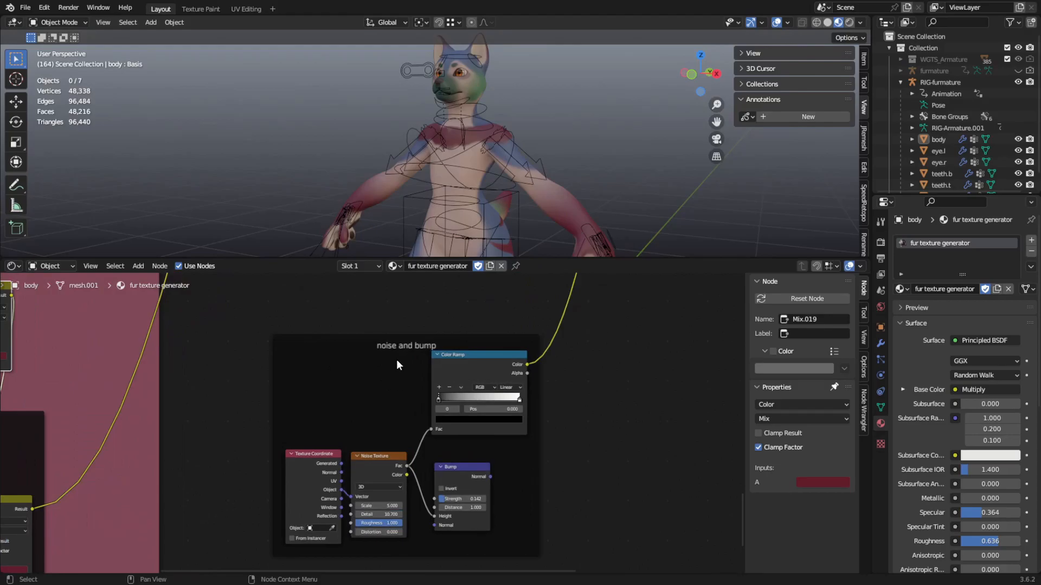
middle_drag(397, 359, 359, 353)
click(350, 339)
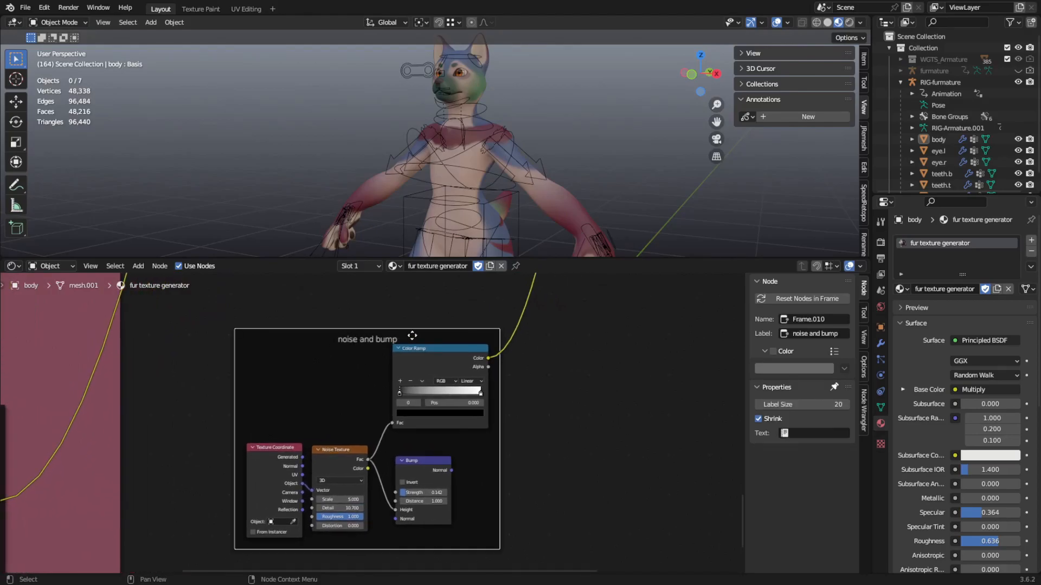
- Follow the noise Color Ramp's output to the Multiply node that feeds the Base Color and select that node
middle_drag(412, 334, 373, 410)
scroll(373, 410, down, 6)
middle_drag(439, 315, 415, 431)
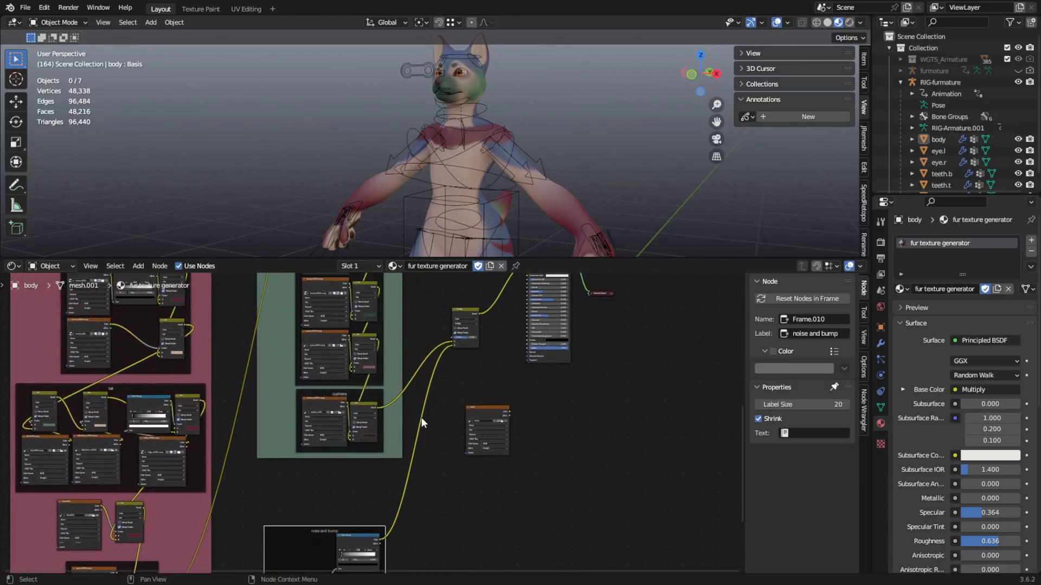
middle_drag(446, 347, 405, 400)
scroll(382, 433, up, 2)
middle_drag(342, 478, 339, 438)
middle_drag(402, 409, 395, 457)
scroll(401, 445, up, 6)
middle_drag(447, 339, 395, 357)
click(395, 356)
scroll(379, 450, down, 2)
scroll(349, 523, down, 6)
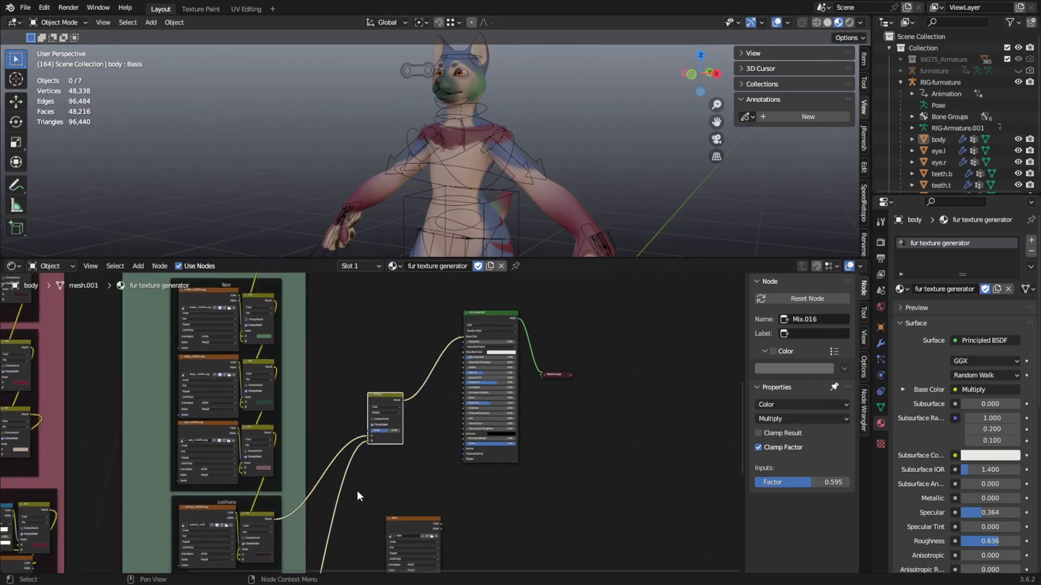
- Set the Multiply node's Factor to 0 and inspect the shoulder fur up close without the noise
scroll(354, 445, up, 4)
middle_drag(358, 518, 392, 430)
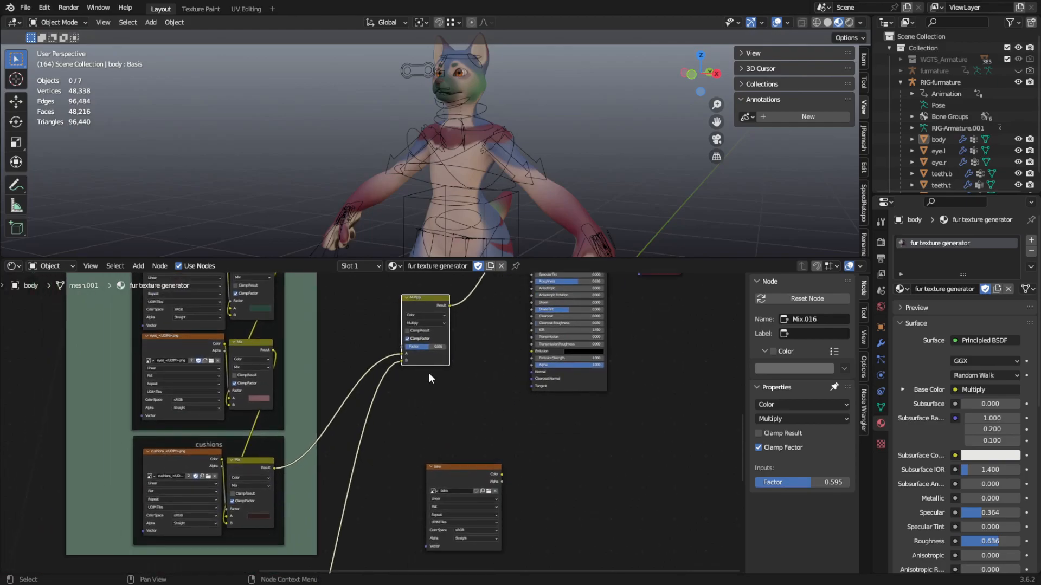
scroll(500, 161, up, 8)
middle_drag(516, 155, 569, 142)
middle_drag(498, 338, 452, 412)
scroll(451, 409, up, 4)
scroll(529, 172, up, 5)
middle_drag(602, 181, 544, 127)
scroll(528, 136, down, 4)
scroll(529, 138, down, 4)
scroll(541, 179, up, 4)
middle_drag(538, 196, 506, 196)
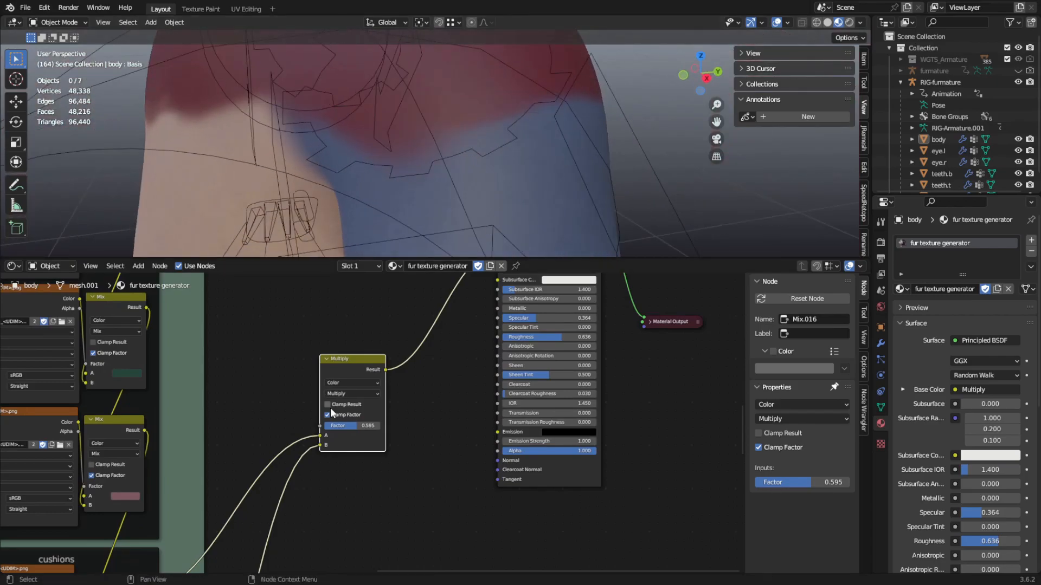
drag(354, 425, 323, 426)
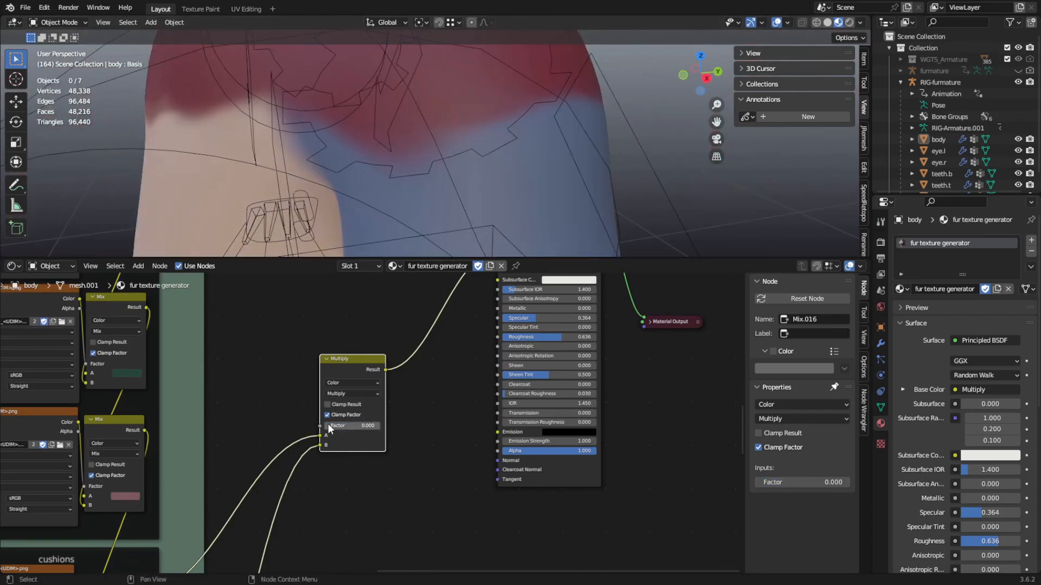
middle_drag(463, 164, 506, 139)
scroll(367, 229, down, 3)
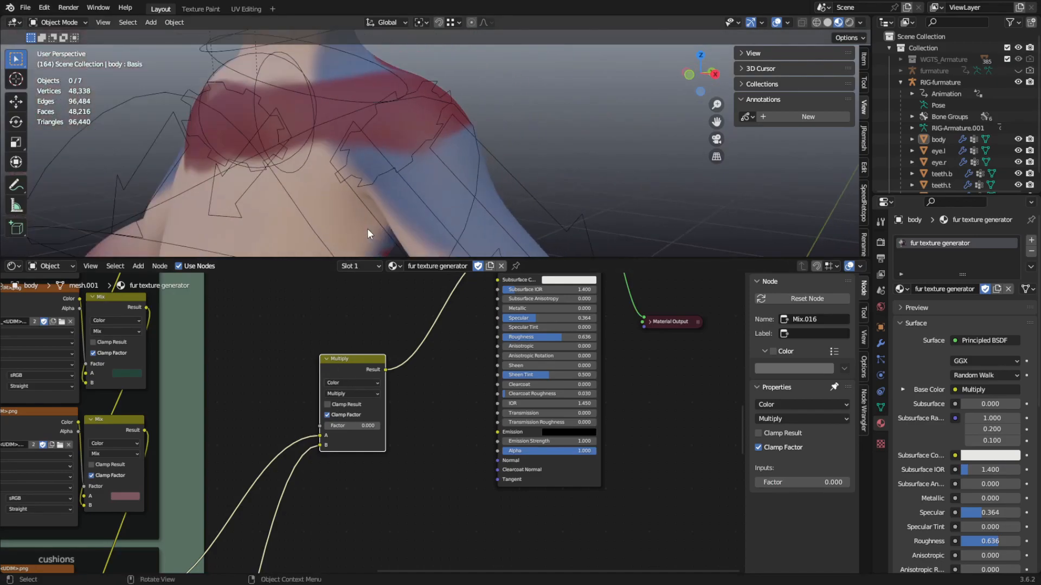
- Set the Multiply node's Factor to 0.809 and compare the noise on the shoulder fur
mouse_move(338, 426)
mouse_down()
mouse_move(390, 425)
mouse_move(373, 426)
mouse_up()
scroll(398, 208, down, 3)
mouse_move(398, 208)
middle_down()
mouse_move(457, 208)
mouse_move(390, 195)
middle_up()
scroll(456, 208, up, 2)
scroll(390, 195, up, 3)
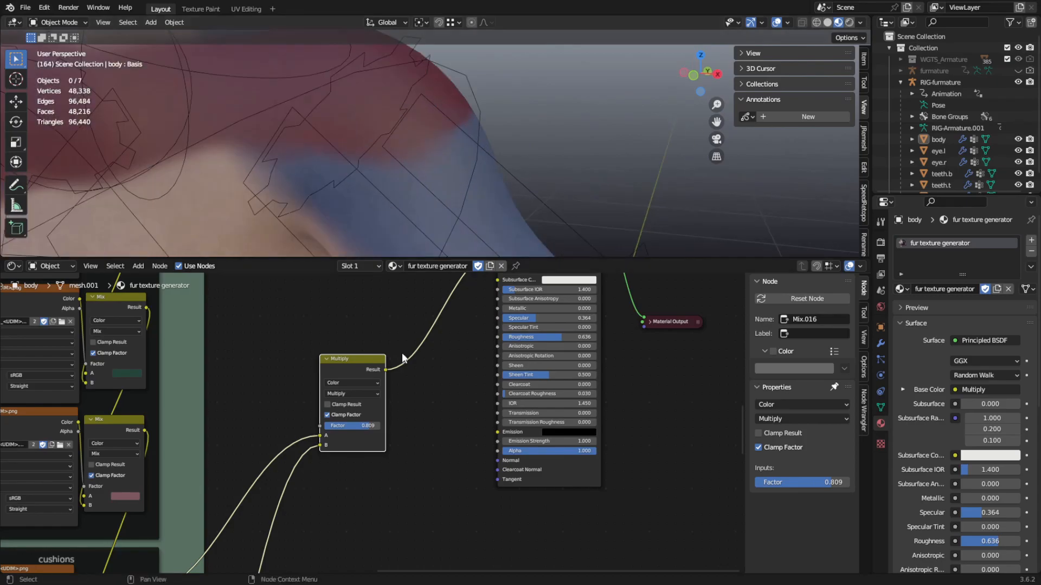
- Examine the nodes around the Multiply node and the noise pattern on the shoulder from several angles
middle_drag(379, 404, 515, 297)
scroll(420, 445, down, 6)
middle_drag(425, 486, 528, 268)
scroll(376, 425, up, 2)
mouse_move(417, 444)
middle_down()
mouse_move(465, 376)
mouse_move(330, 461)
middle_up()
middle_drag(532, 360, 461, 456)
middle_drag(520, 314, 413, 530)
middle_drag(460, 388, 426, 483)
scroll(426, 487, down, 1)
scroll(385, 167, down, 4)
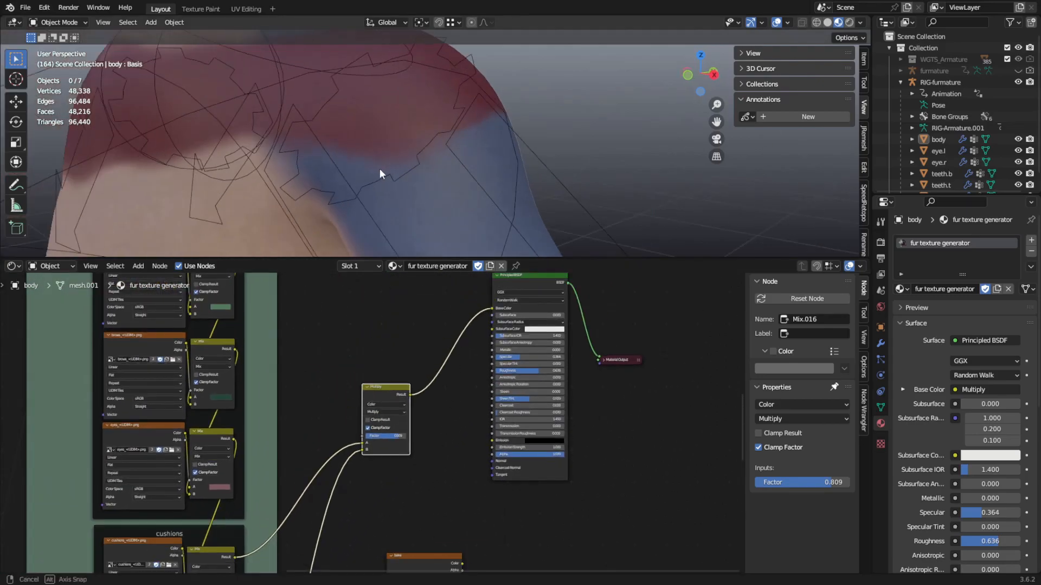
middle_drag(396, 168, 447, 130)
scroll(424, 169, up, 3)
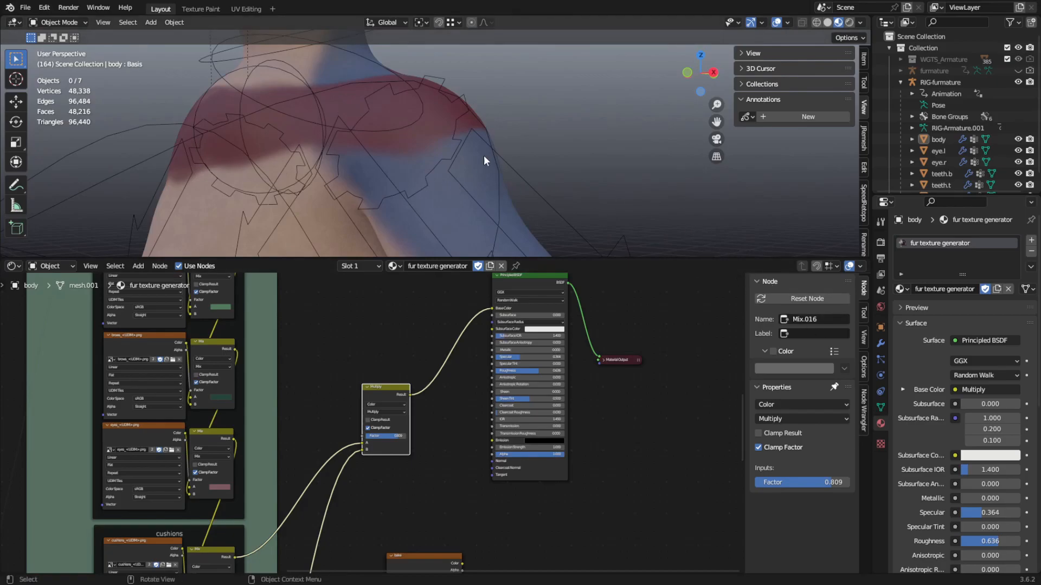
mouse_move(483, 144)
middle_down()
mouse_move(513, 126)
mouse_move(561, 133)
mouse_move(482, 131)
middle_up()
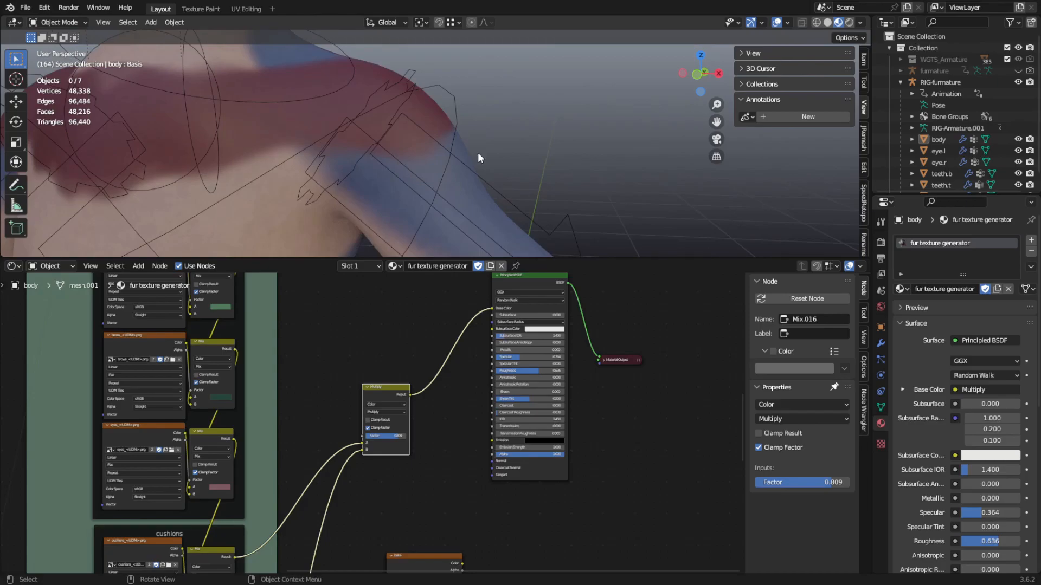
middle_drag(479, 153, 473, 162)
middle_drag(460, 328, 442, 338)
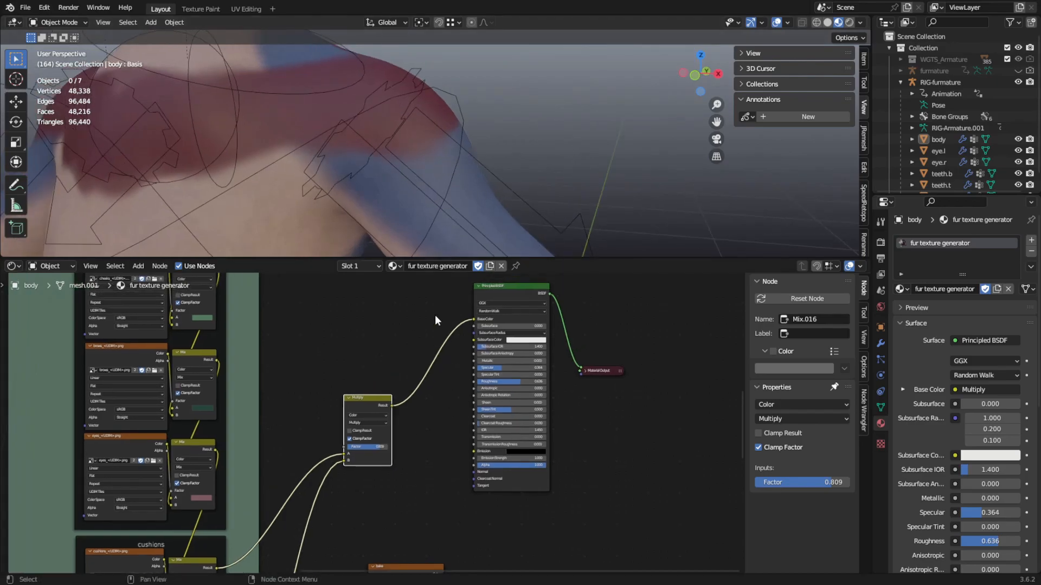
scroll(467, 193, down, 5)
mouse_move(477, 193)
middle_down()
mouse_move(520, 194)
mouse_move(496, 191)
middle_up()
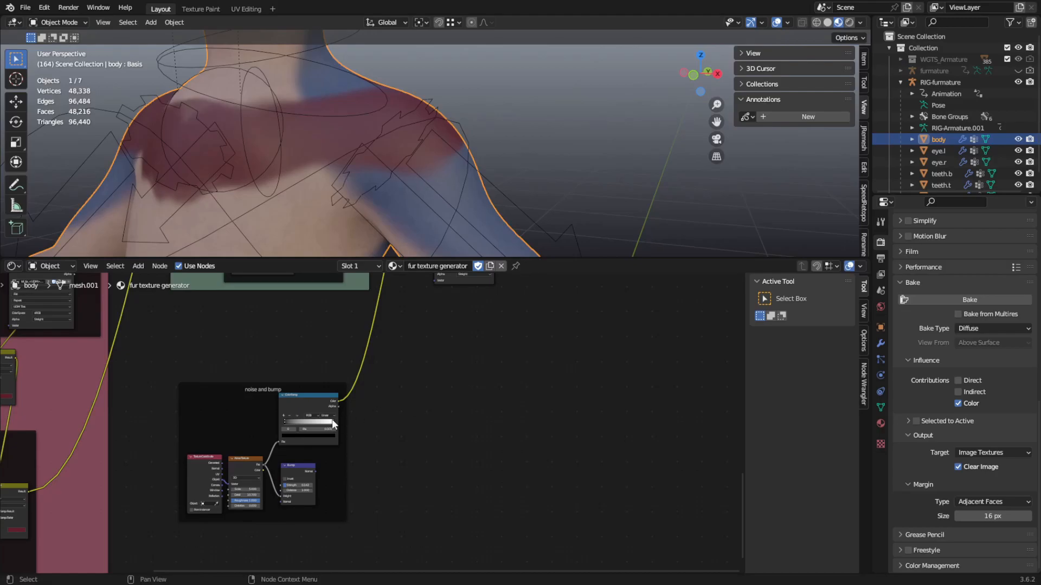
- Connect the Bump node's Normal output from the noise and bump frame to the Principled BSDF's Normal input
scroll(458, 423, up, 8)
middle_drag(337, 456, 388, 442)
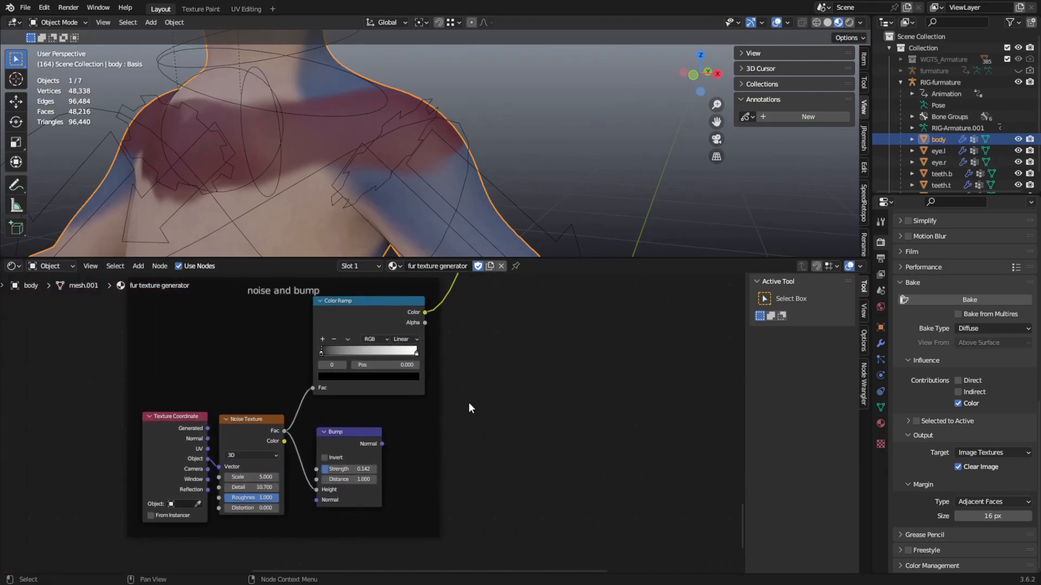
scroll(363, 434, down, 3)
middle_drag(400, 386, 361, 425)
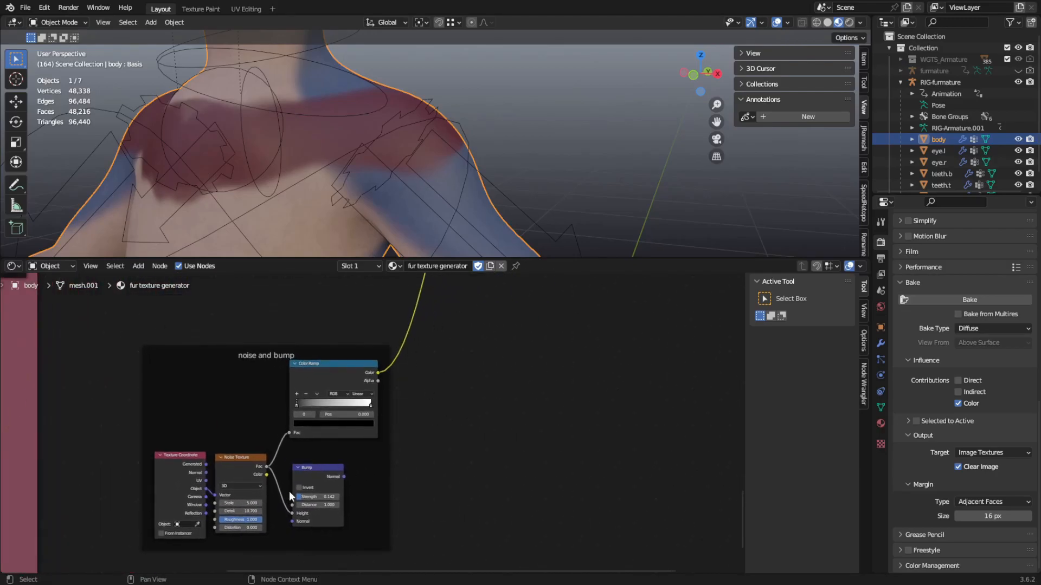
click(333, 469)
scroll(379, 466, down, 3)
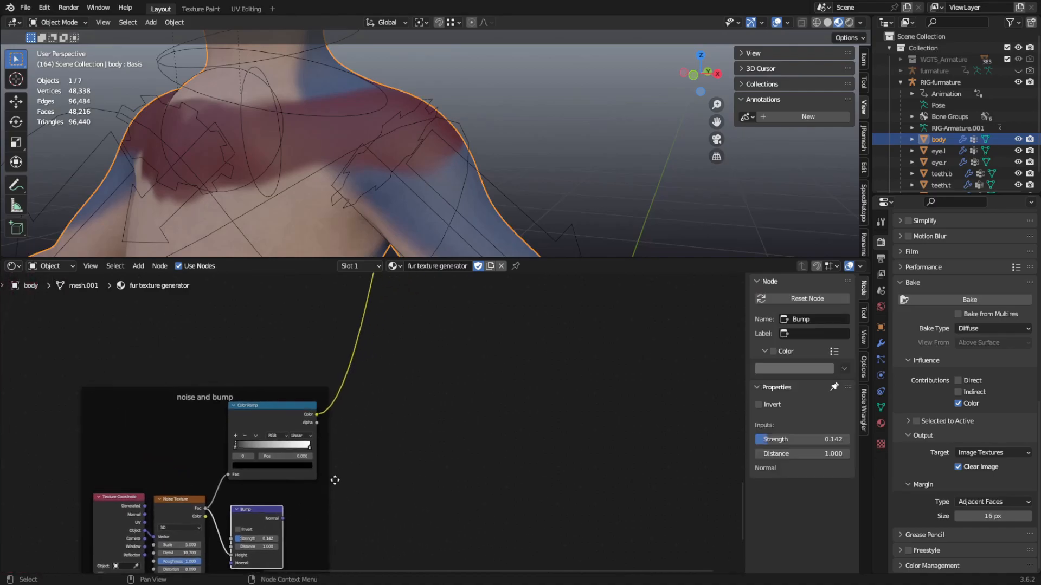
middle_drag(366, 442, 357, 463)
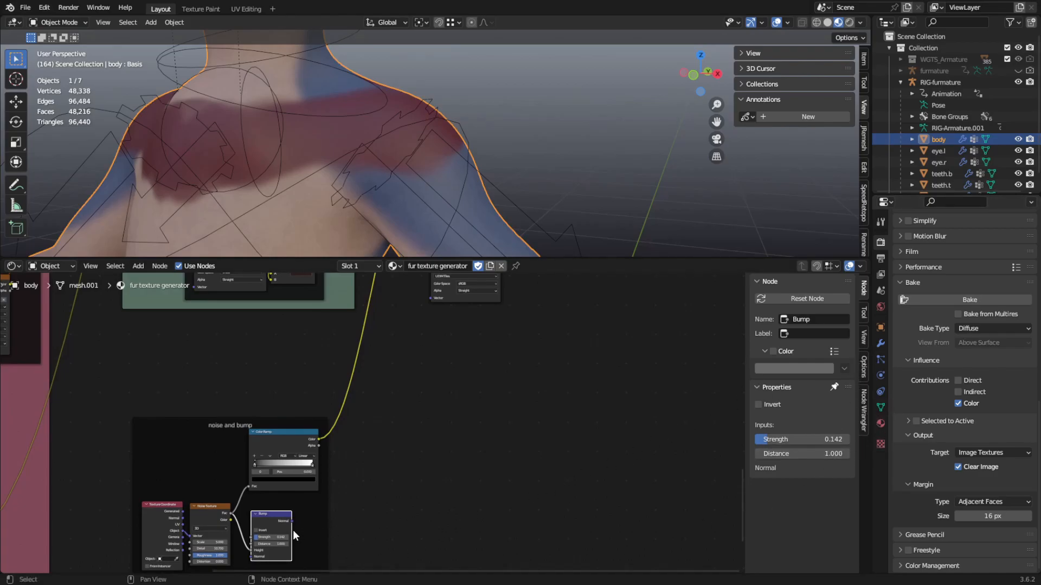
drag(289, 521, 527, 529)
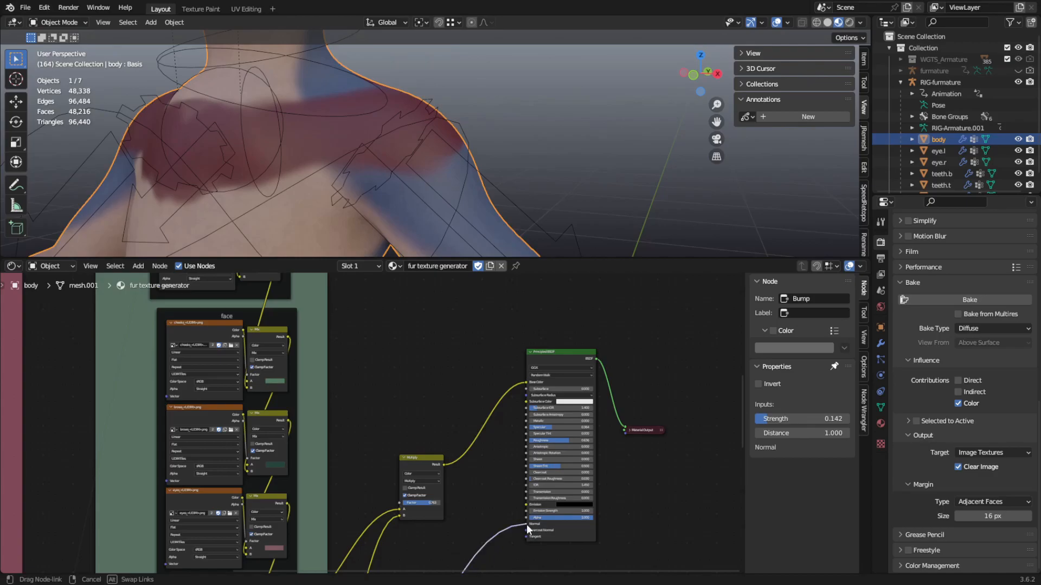
drag(527, 528, 527, 527)
- Inspect the bump effect on the shoulders, chest and arms up close and remove the Bump link from the Principled BSDF
scroll(435, 164, up, 5)
middle_drag(434, 164, 466, 165)
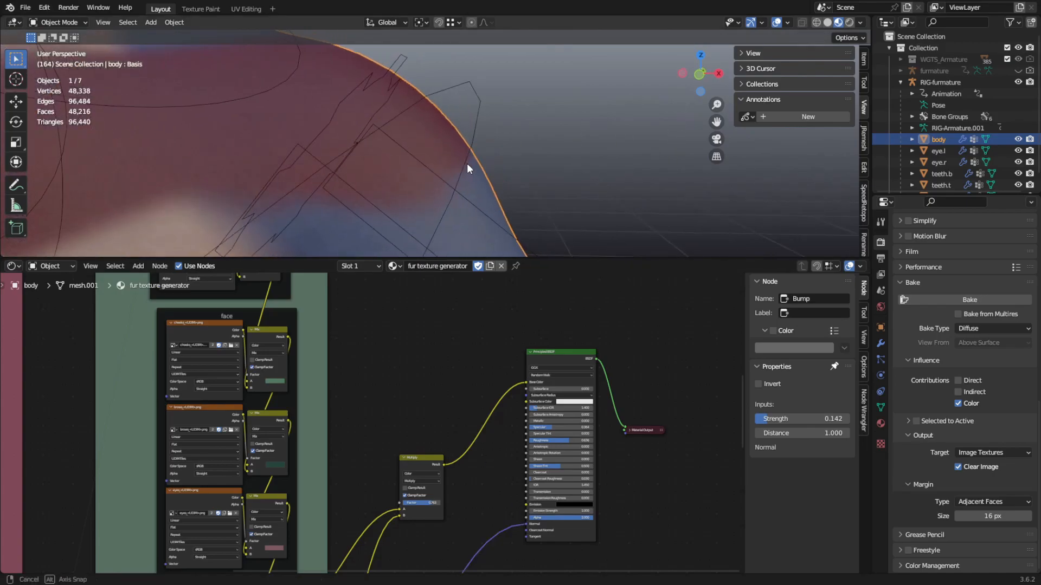
scroll(420, 167, down, 6)
scroll(397, 157, up, 4)
shift+middle_drag(398, 157, 545, 151)
scroll(466, 175, up, 4)
scroll(421, 181, down, 3)
middle_drag(483, 174, 427, 226)
scroll(427, 226, up, 3)
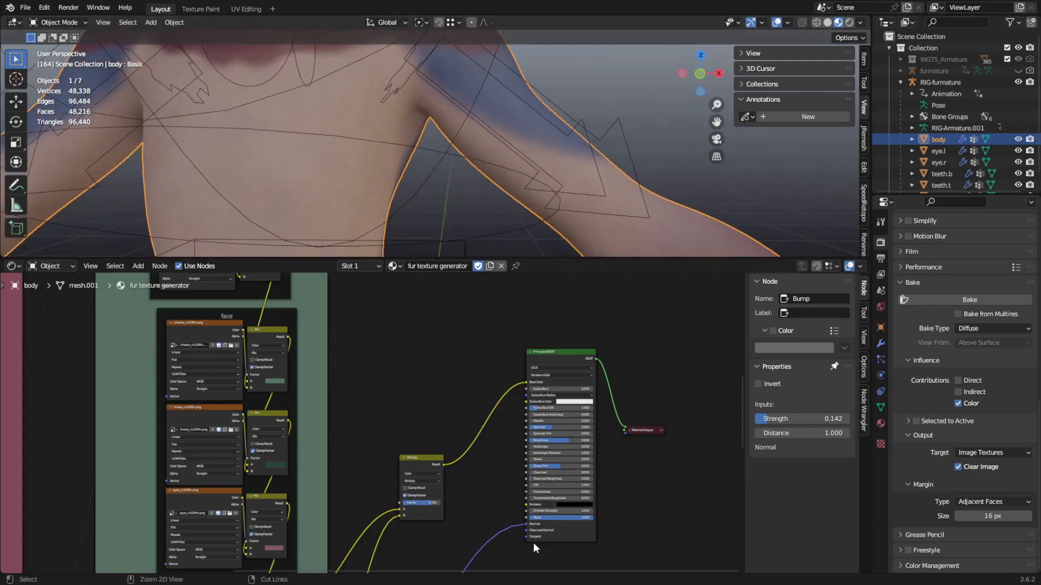
scroll(464, 121, down, 3)
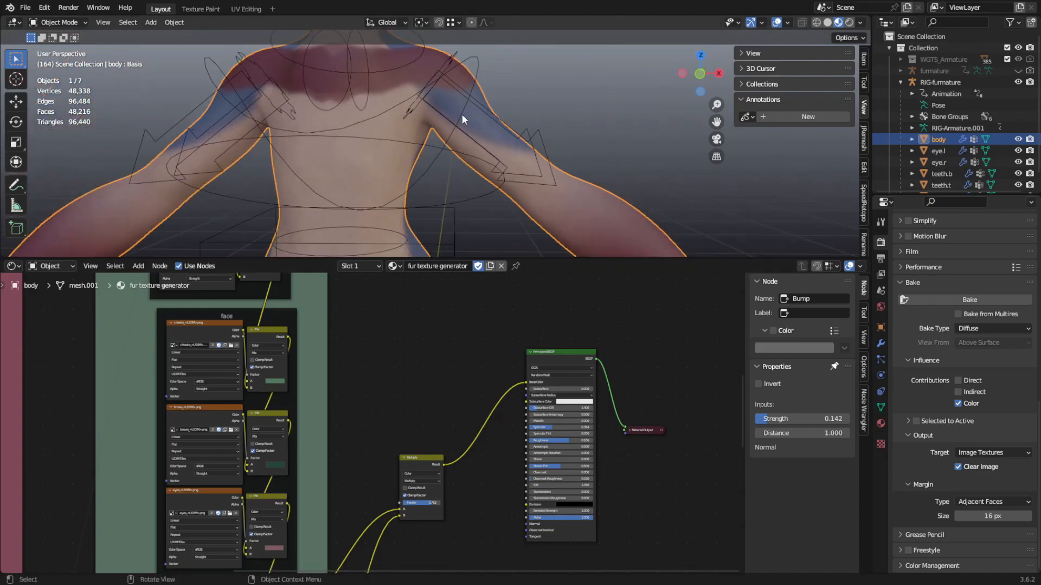
shift+middle_drag(465, 122, 456, 181)
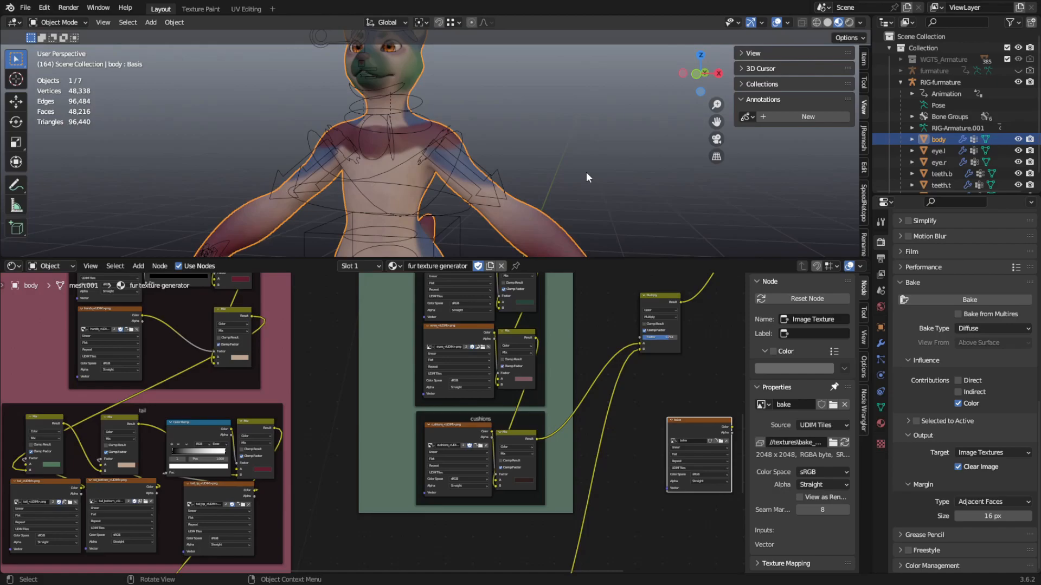
- Examine the overall node layout of the fur texture generator material and its bake image node
scroll(470, 408, down, 3)
middle_drag(281, 440, 319, 429)
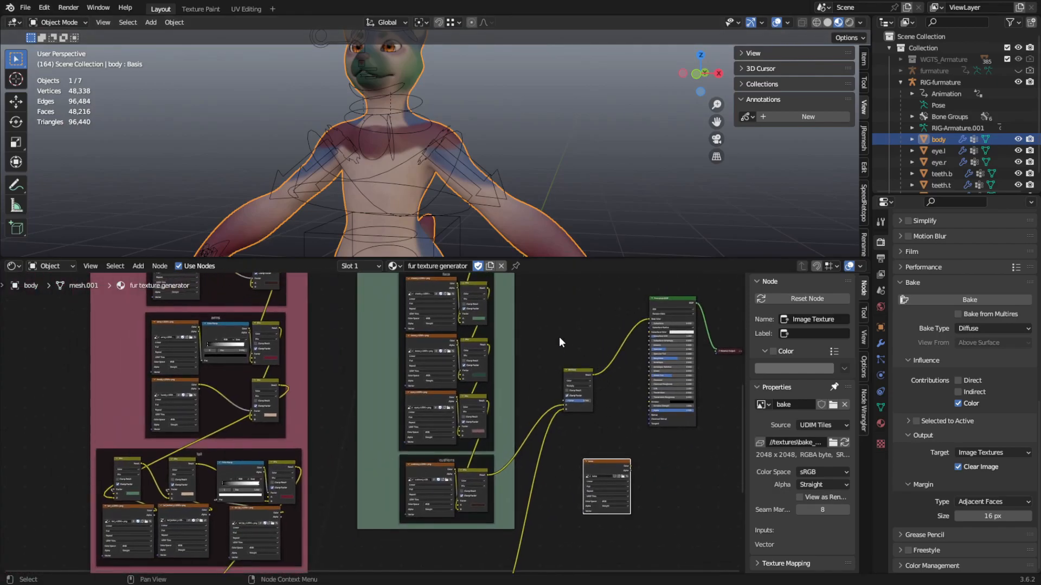
scroll(542, 401, down, 2)
scroll(324, 432, down, 2)
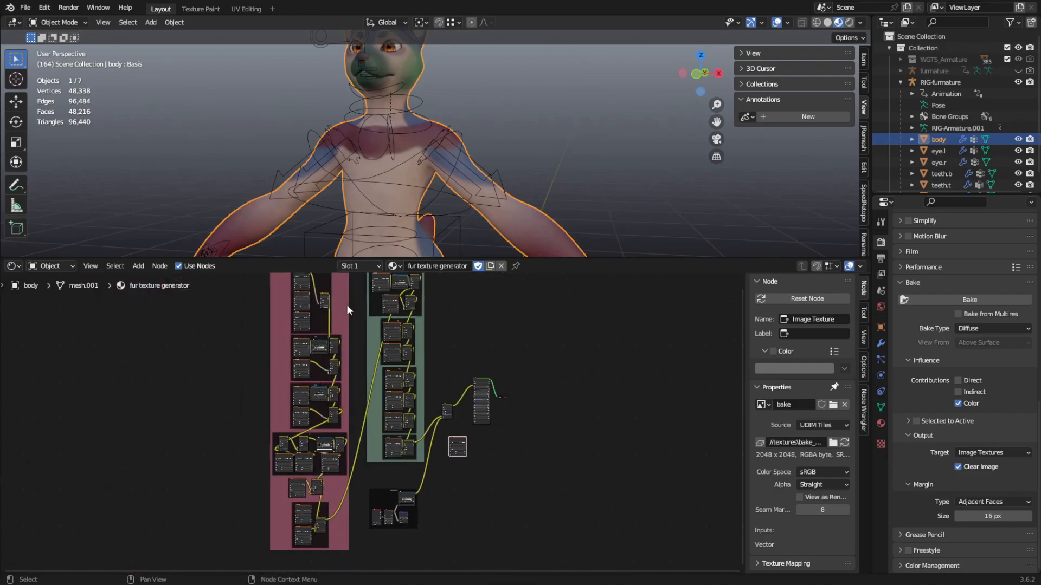
scroll(436, 430, up, 4)
middle_drag(534, 441, 362, 470)
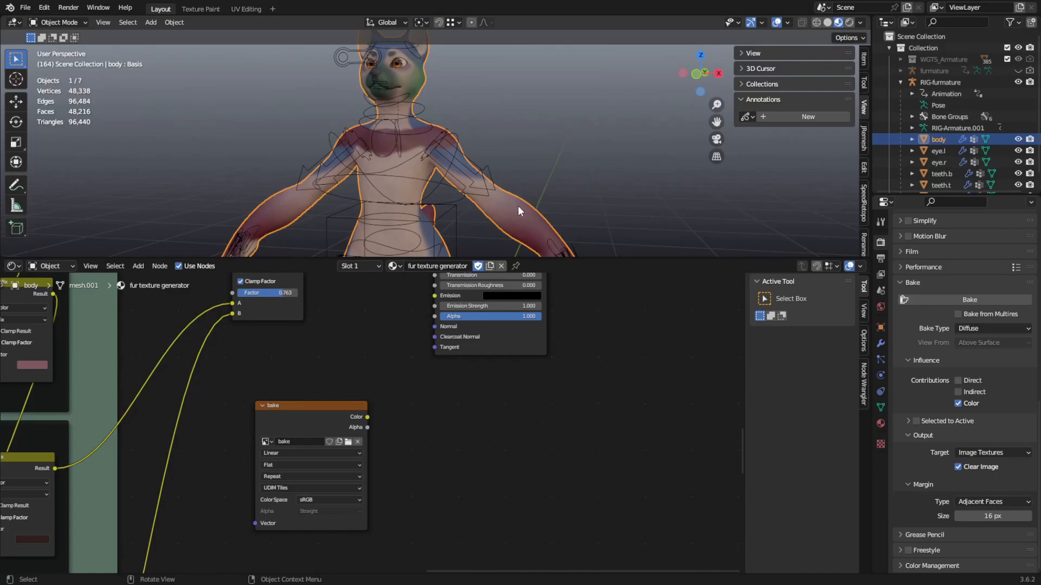
- Add an Image Texture node beside the bake node and make it the active node
click(138, 265)
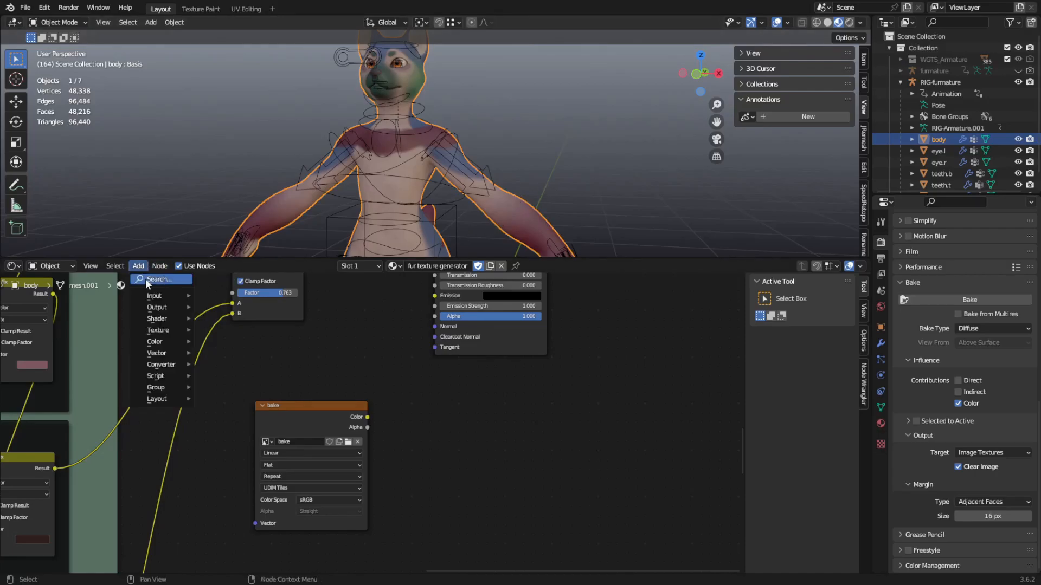
click(149, 280)
text(im)
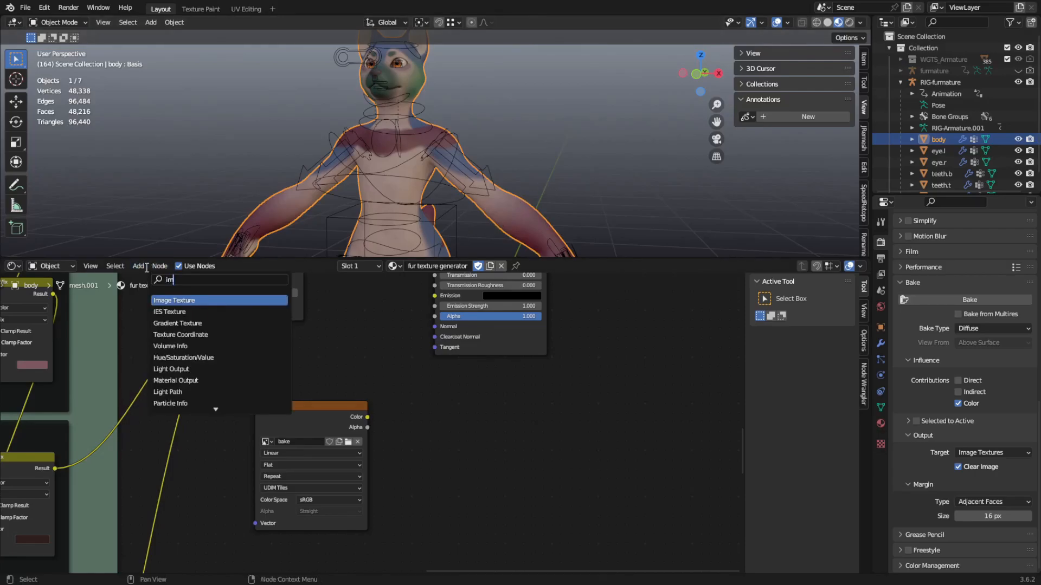
click(206, 300)
click(518, 433)
click(297, 409)
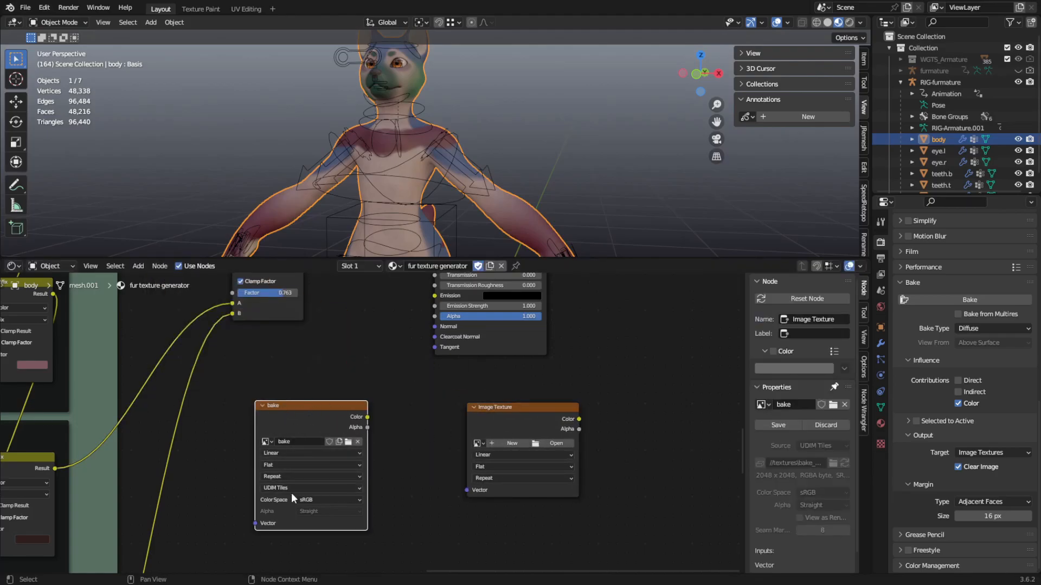
click(513, 419)
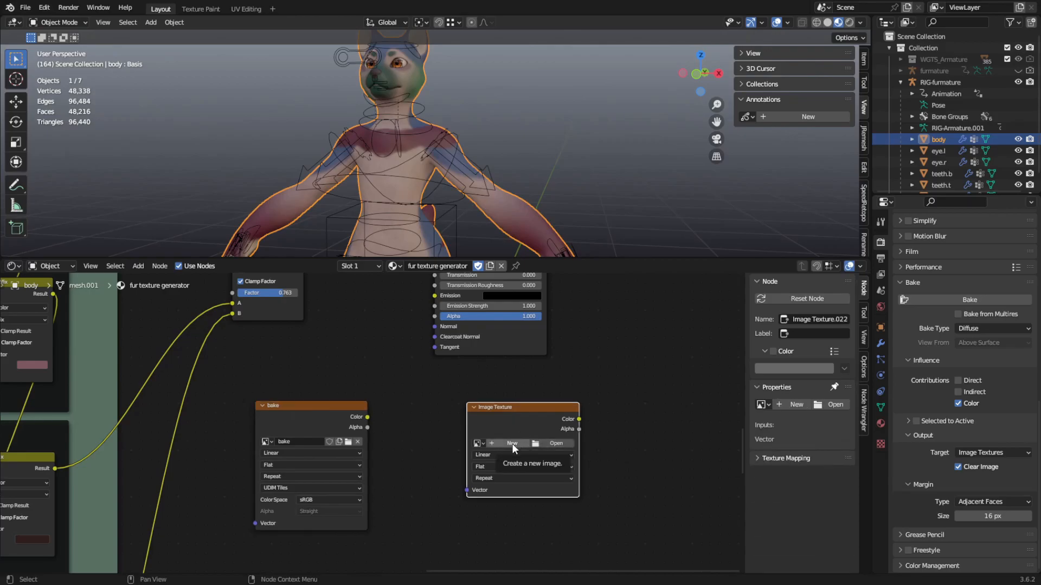
- Create a blank tiled 2048 × 2048 px image named bake2 in the new node and place the node nearer the bake node
click(520, 444)
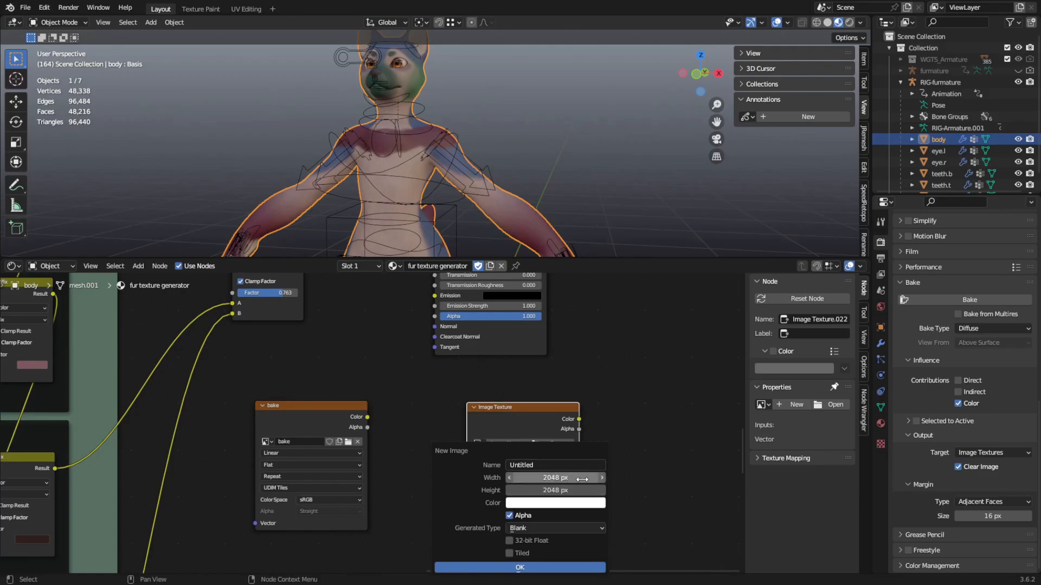
click(543, 466)
text(bake)
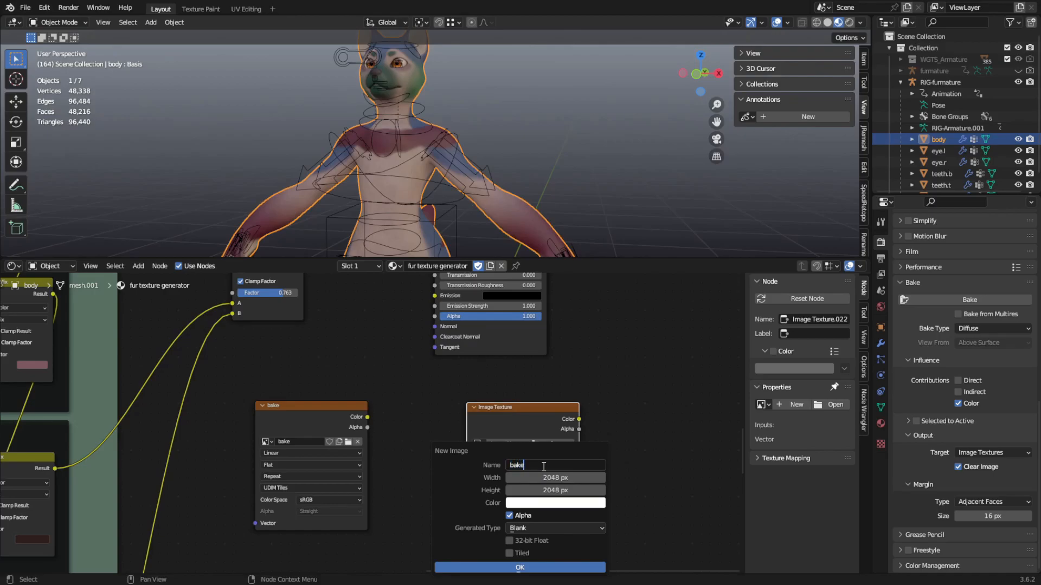
text(2)
key(Return)
click(519, 568)
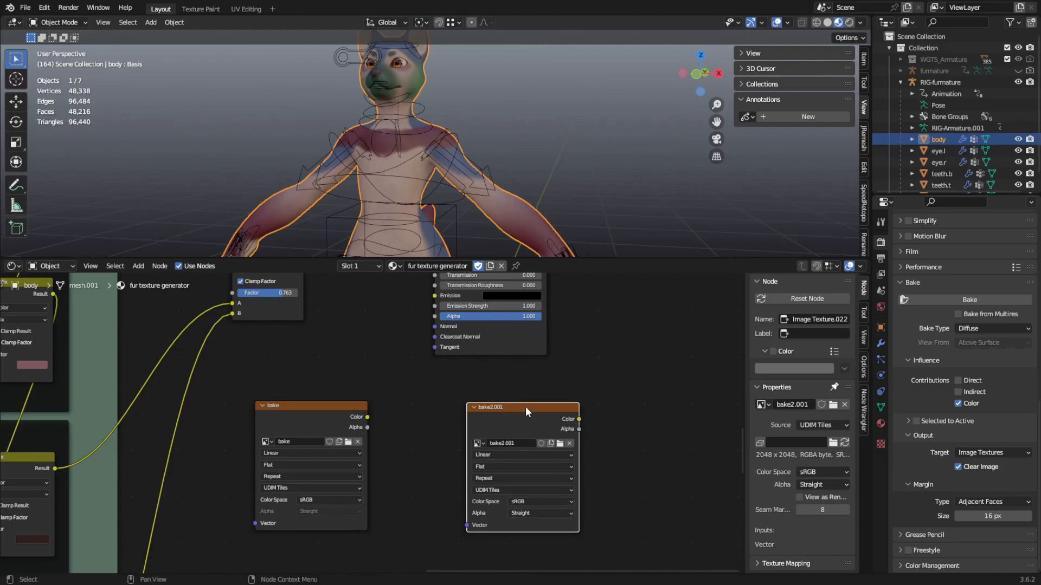
drag(527, 407, 497, 405)
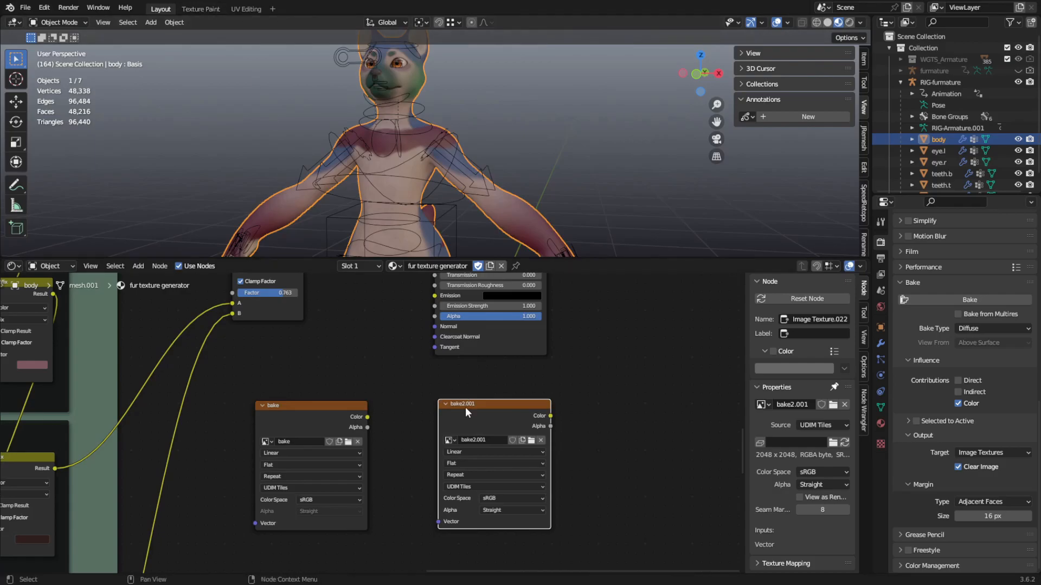
- Add UDIM tile 1002 at 2048 × 2048 px to the bake2.001 image in the Texture Paint workspace and return to Layout
click(187, 8)
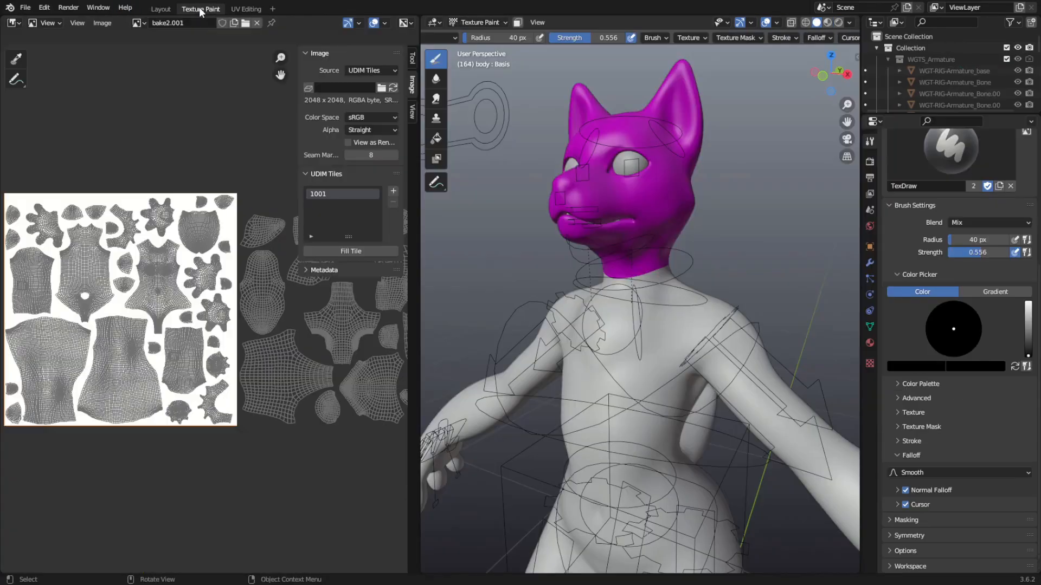
click(393, 191)
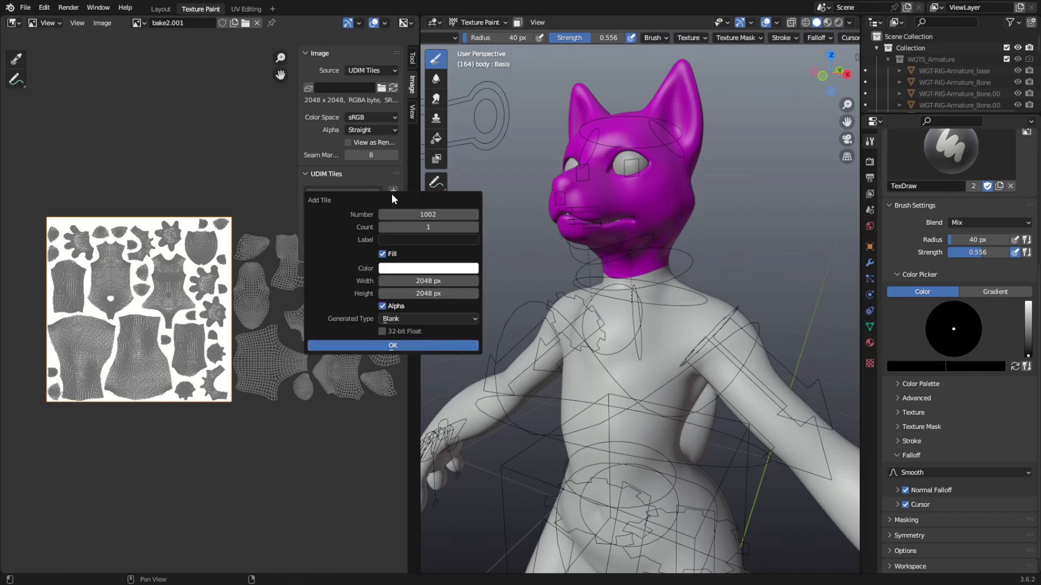
click(401, 347)
click(160, 9)
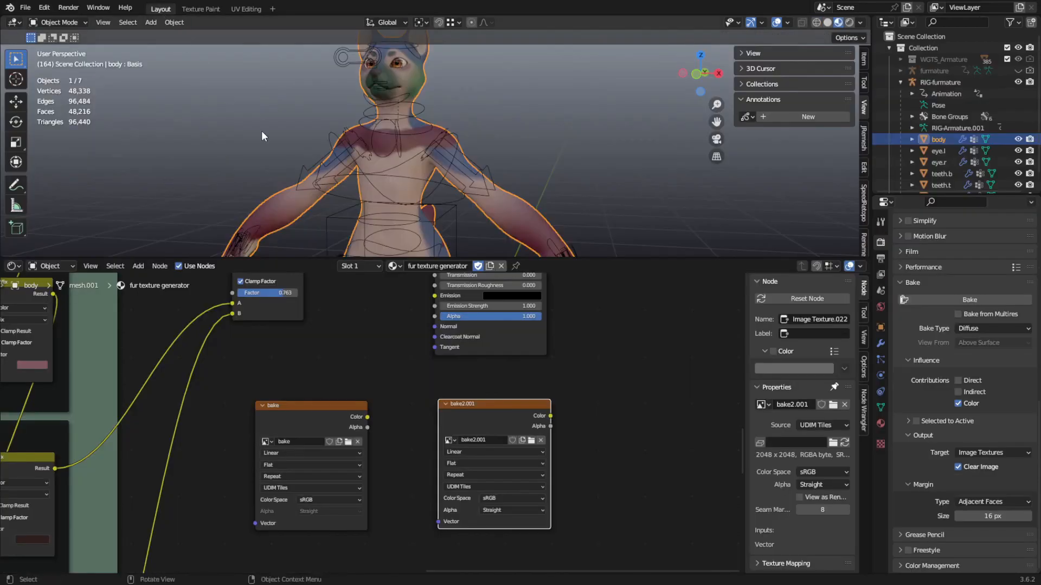
- Reposition the bake2.001 image node below the Principled BSDF, leaving it selected as the bake target
mouse_move(491, 401)
mouse_down()
mouse_move(451, 383)
mouse_move(486, 409)
mouse_up()
scroll(488, 409, down, 4)
middle_drag(502, 401, 429, 488)
scroll(429, 488, down, 1)
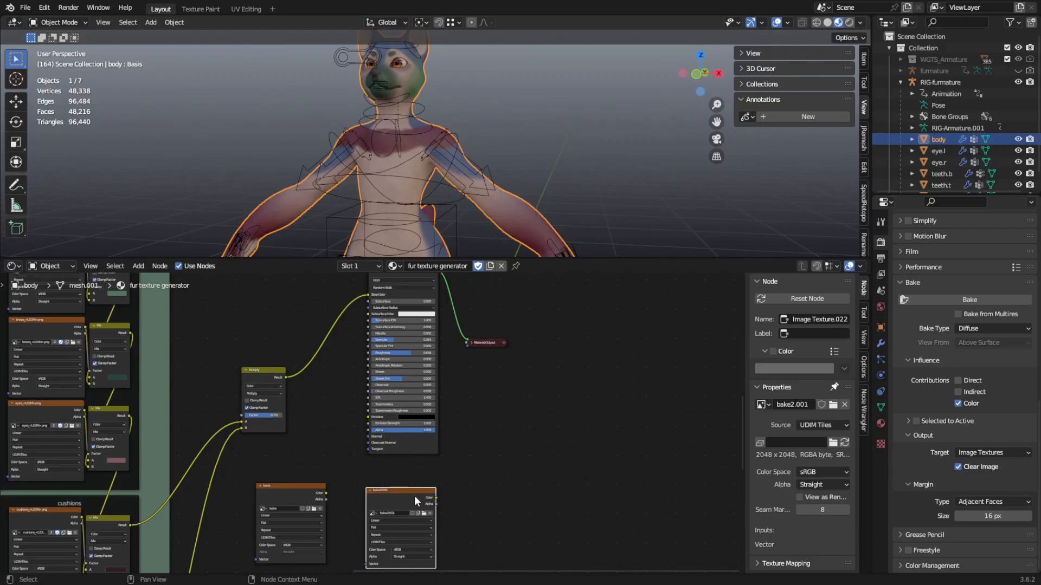
drag(410, 493, 418, 489)
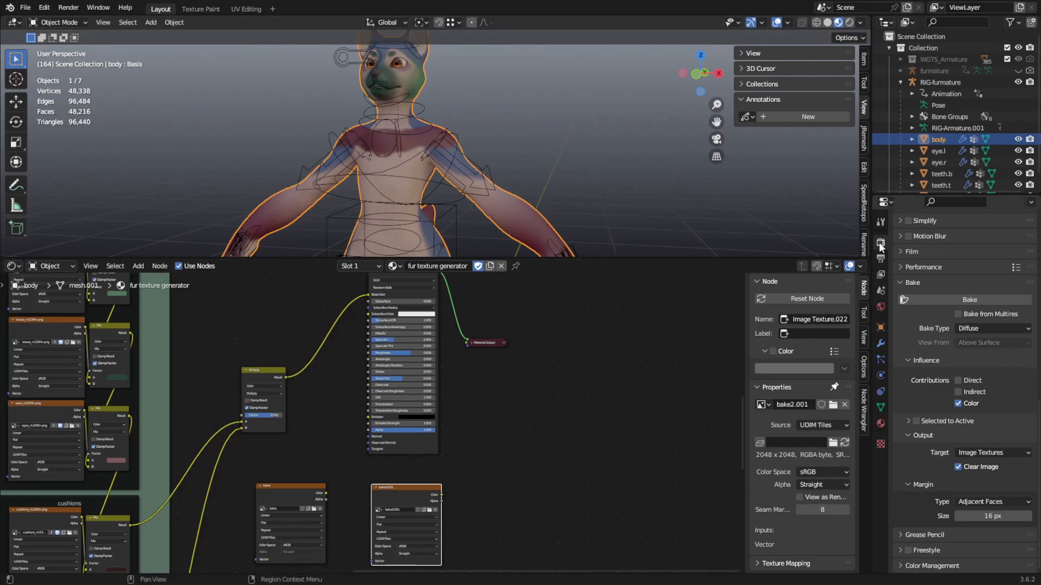
- Review the Cycles sampling settings and the Bake settings, including bake type, contributions, output target and margin
scroll(943, 279, up, 15)
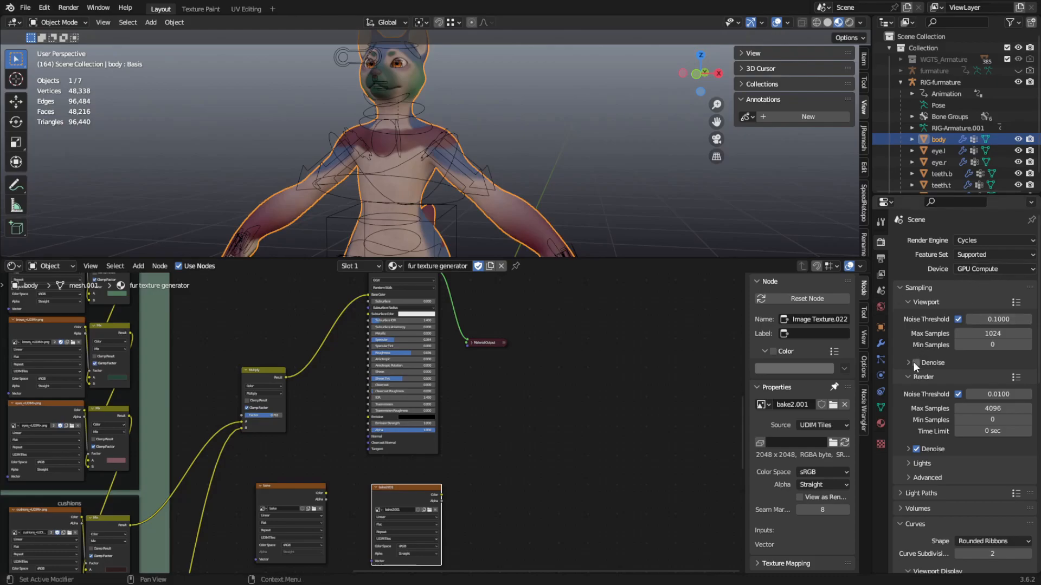
scroll(913, 361, down, 3)
scroll(932, 303, down, 2)
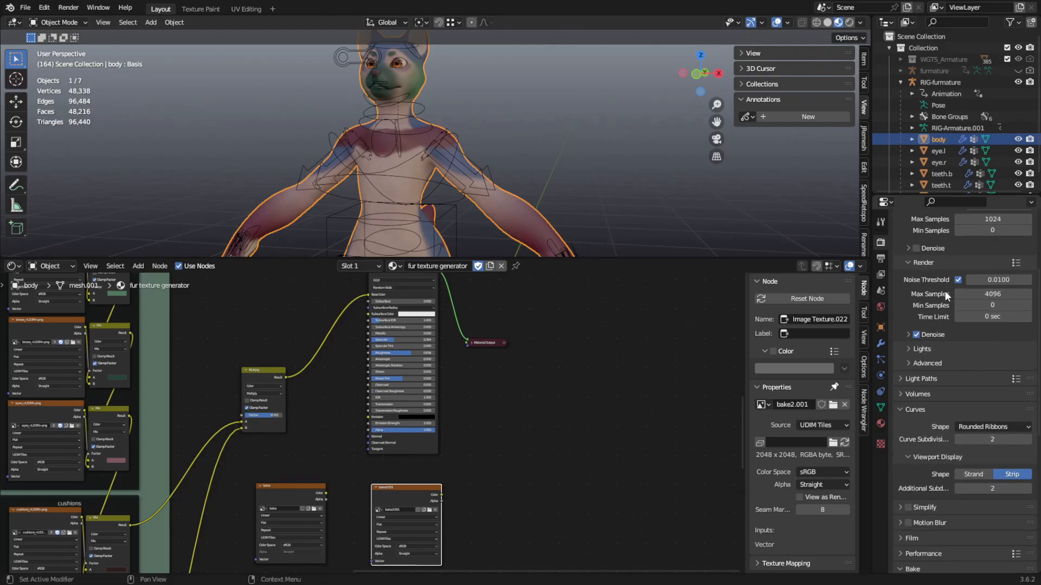
scroll(935, 292, down, 3)
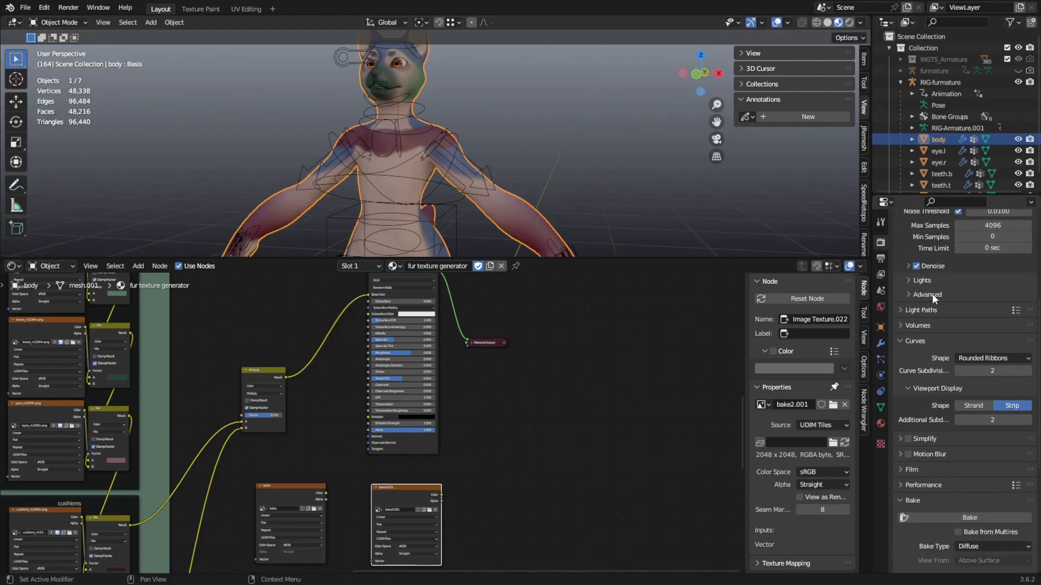
scroll(931, 294, down, 1)
scroll(932, 274, down, 1)
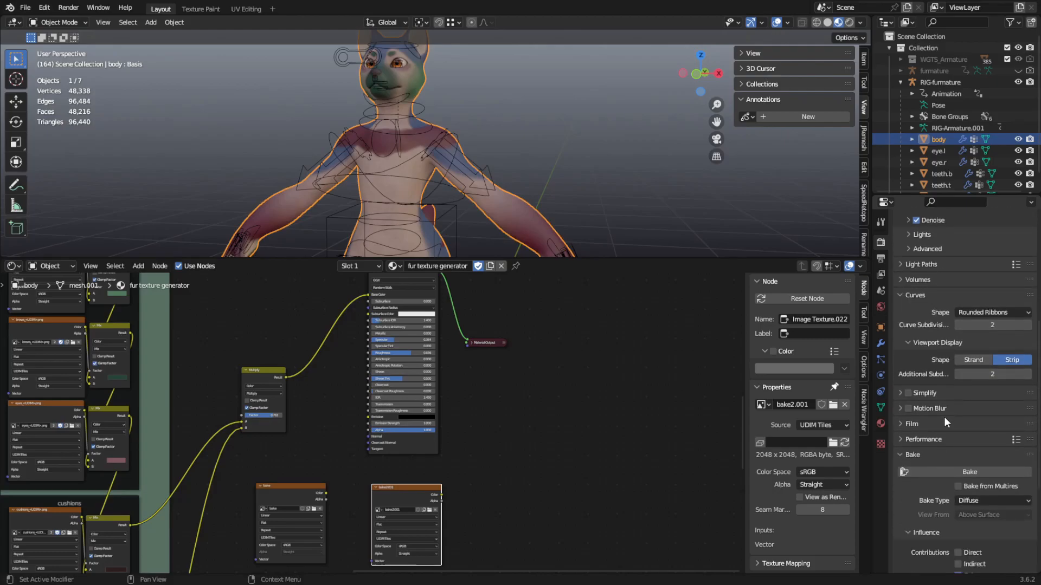
scroll(916, 457, up, 3)
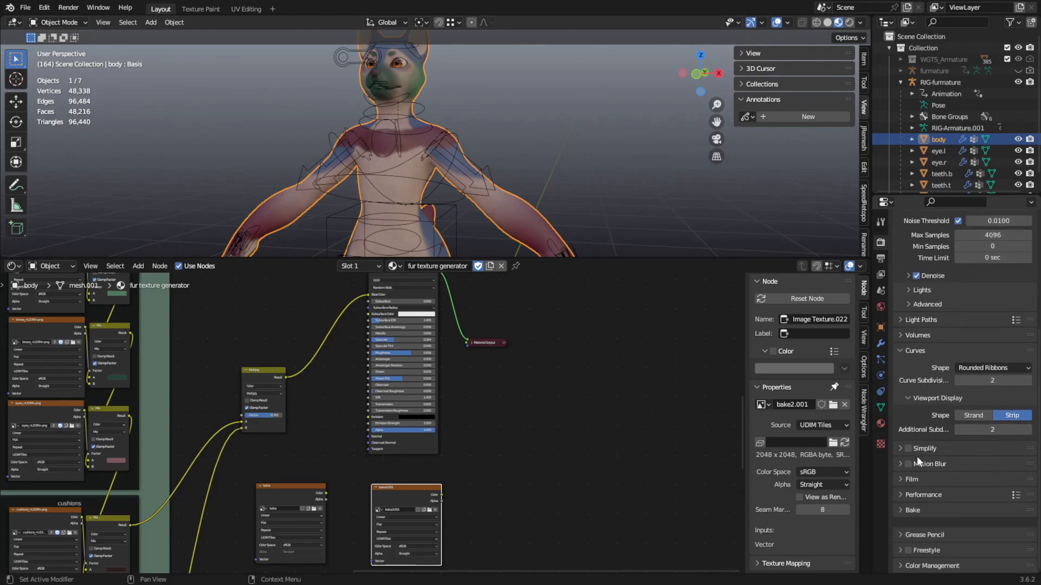
scroll(951, 499, down, 9)
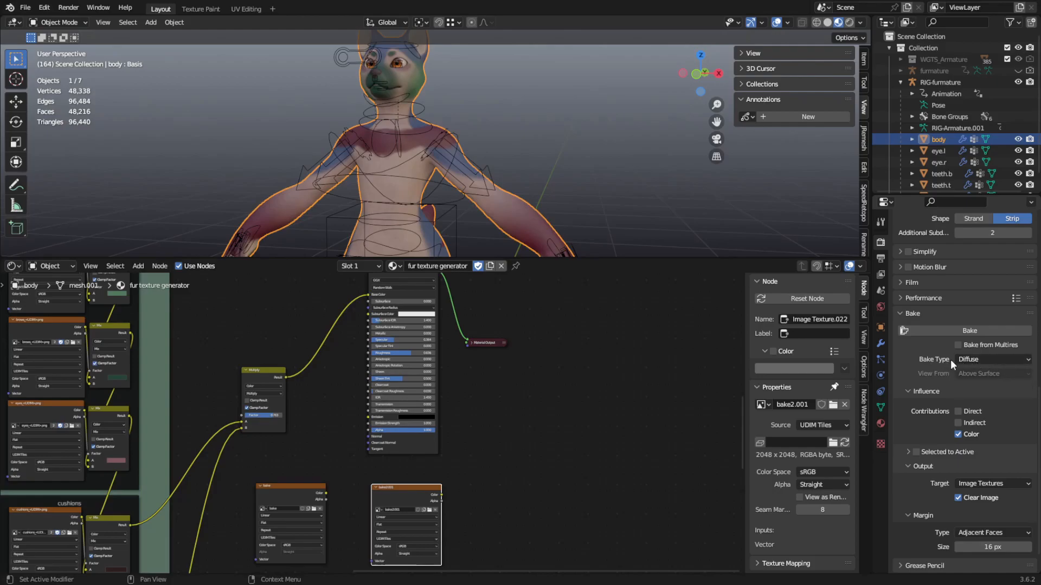
click(970, 360)
click(970, 360)
scroll(980, 437, down, 1)
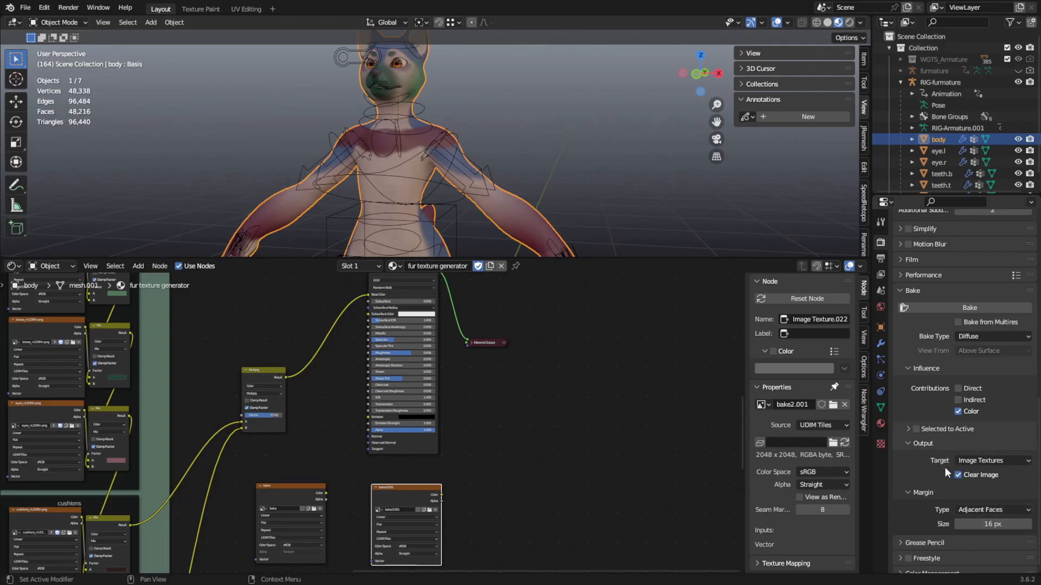
scroll(678, 347, down, 2)
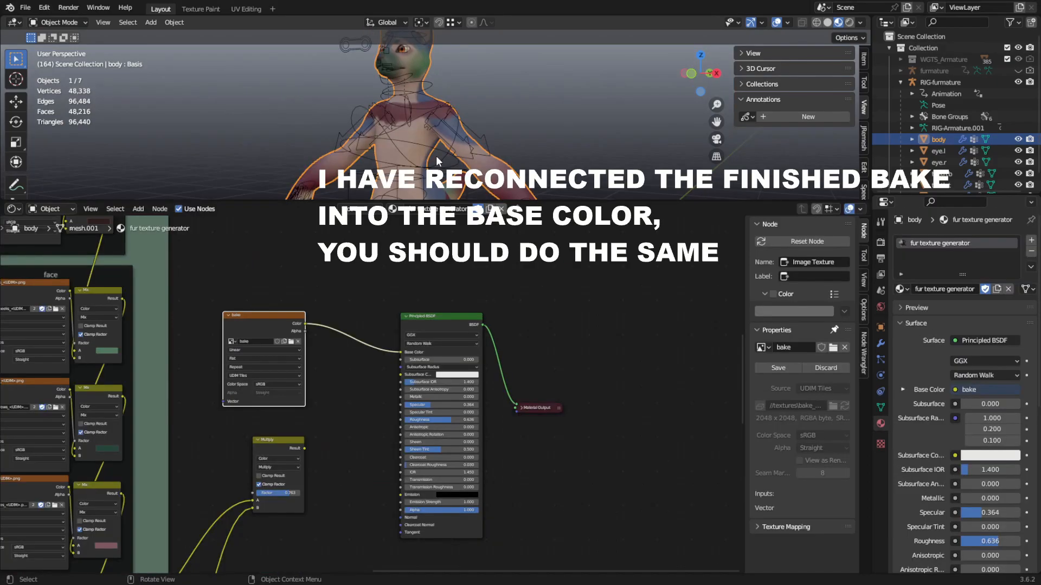
- Unlink the fur texture generator material from the body's material slot
click(433, 322)
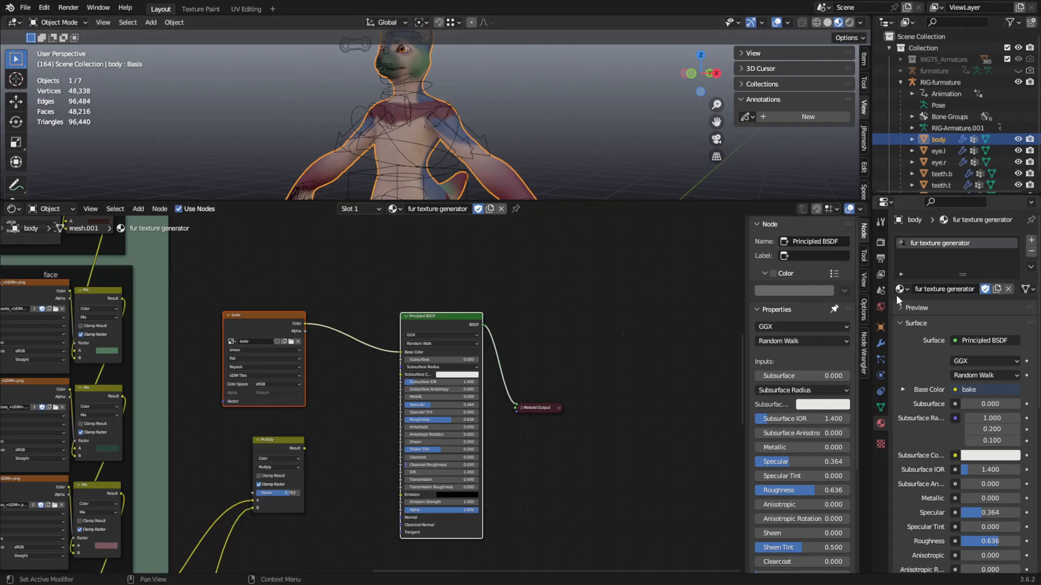
click(1006, 289)
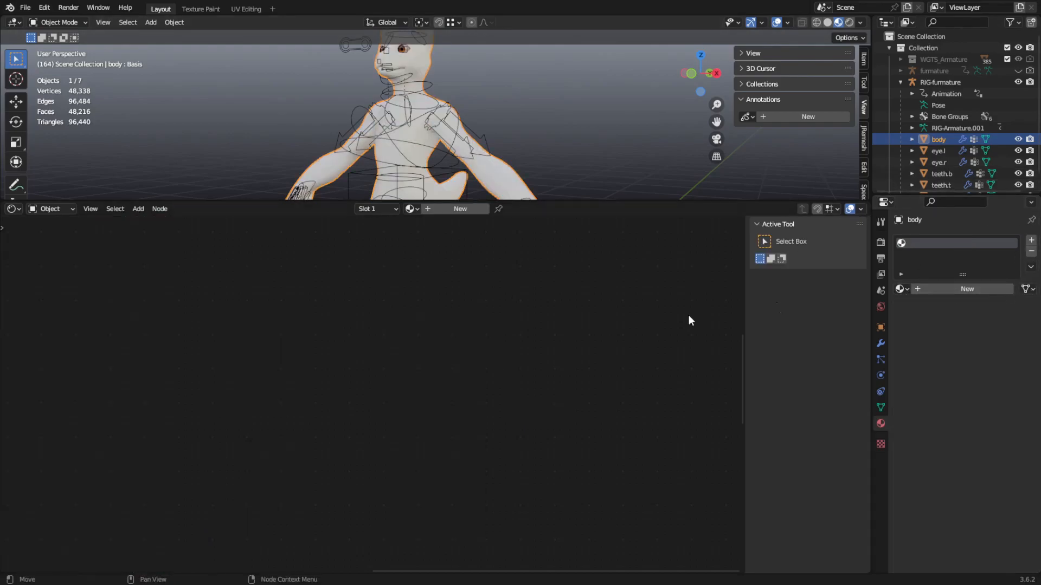
- Create a new material on the body and delete its default Principled BSDF node
click(919, 288)
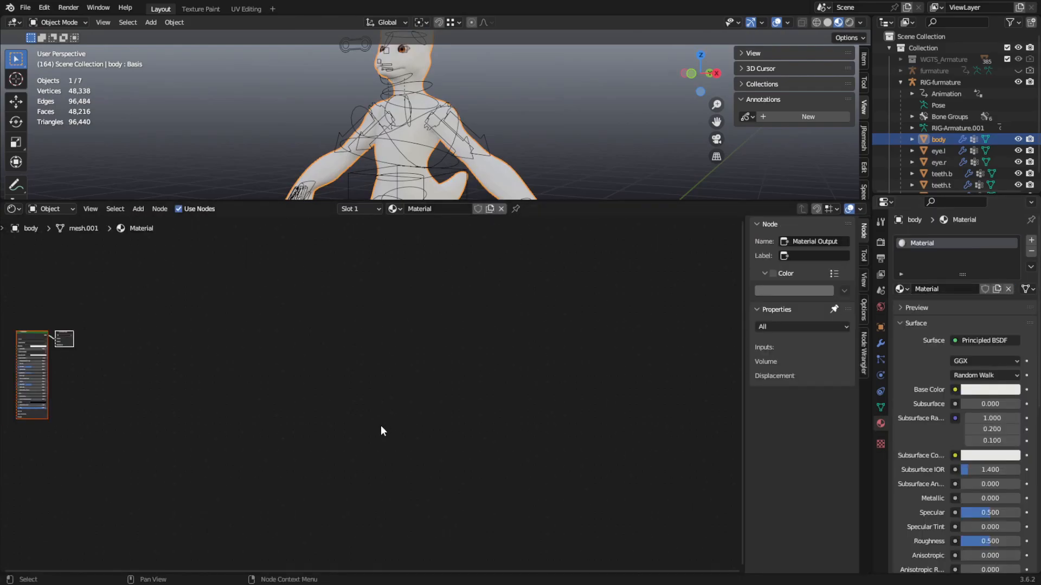
scroll(341, 376, up, 8)
middle_drag(309, 371, 455, 426)
click(450, 420)
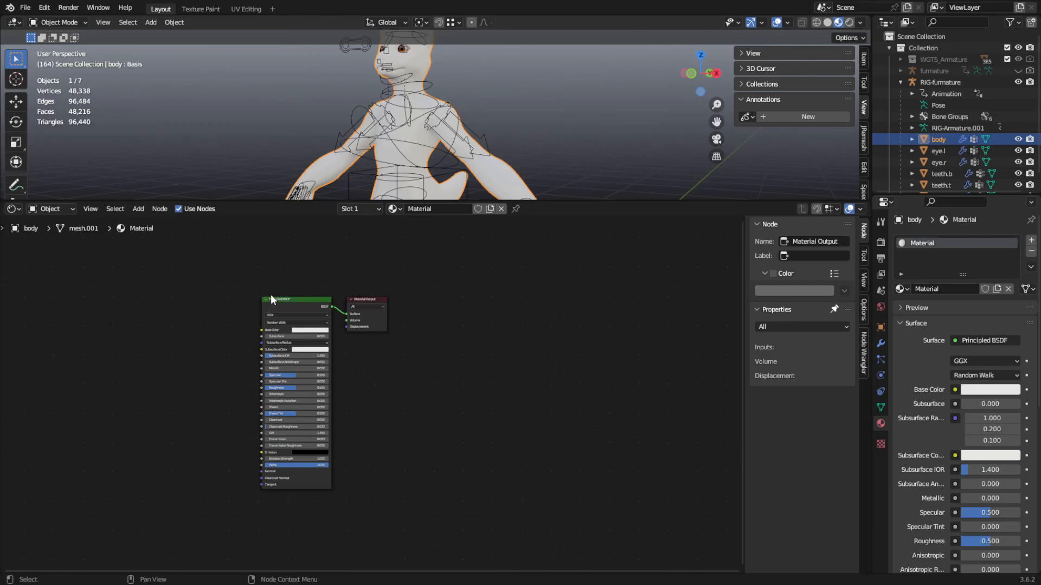
click(280, 304)
key(Delete)
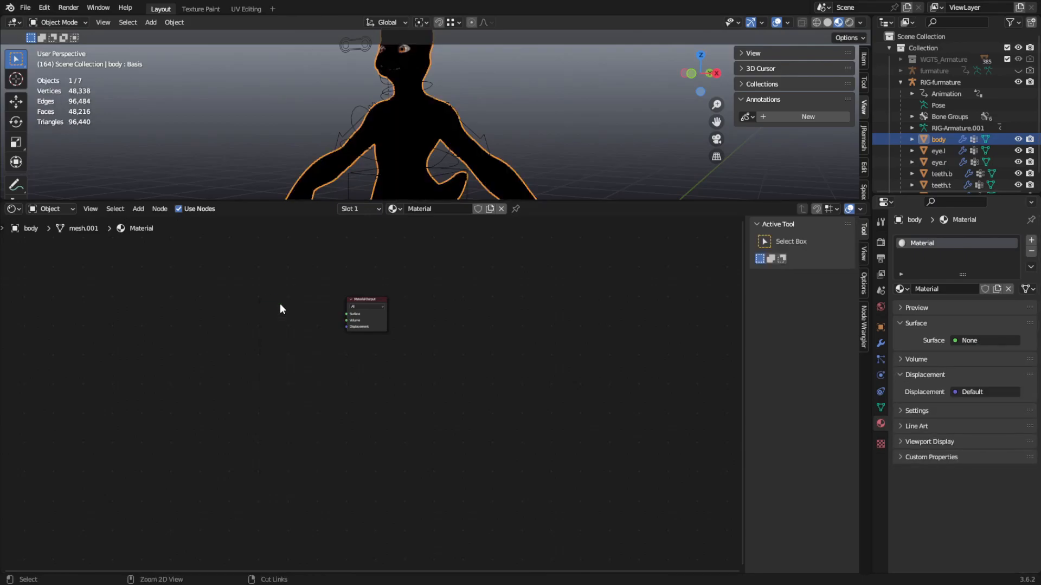
- Paste the copied bake image texture and Principled BSDF nodes and connect the BSDF to the Material Output's Surface
key(ctrl+v)
middle_drag(358, 246, 259, 284)
click(316, 285)
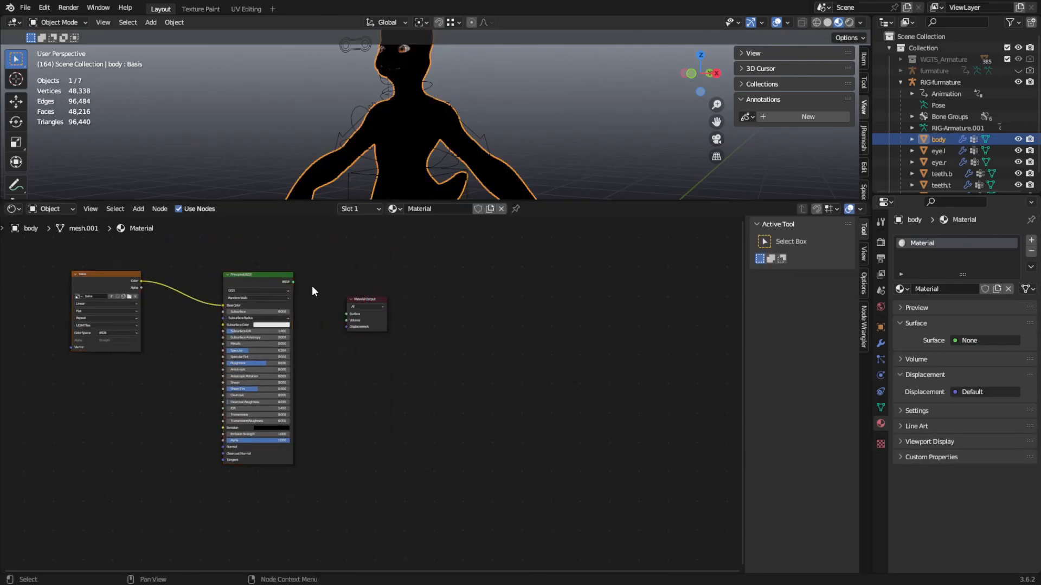
drag(293, 282, 347, 314)
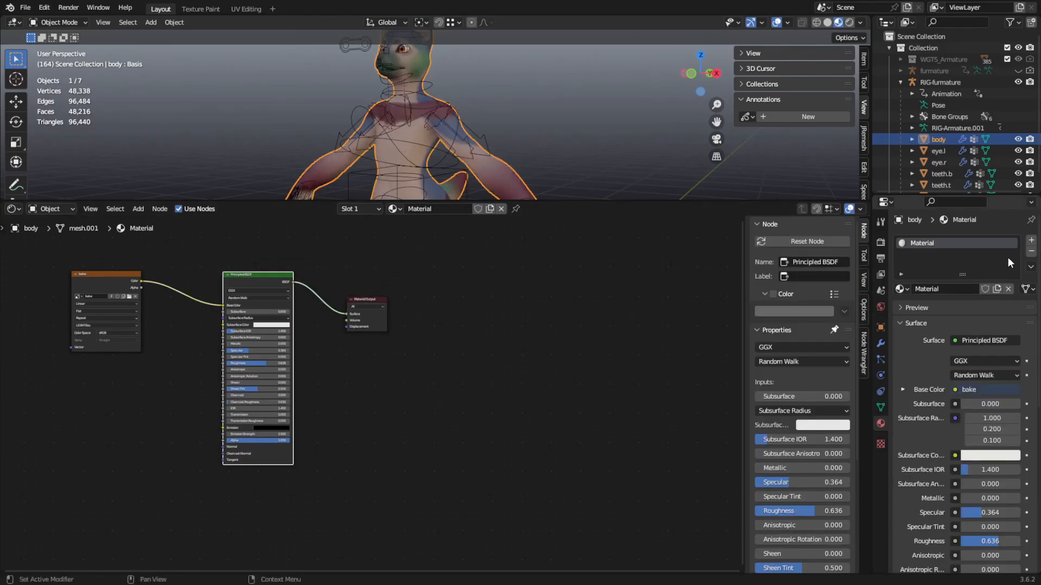
- Switch the body's material to fur texture generator to compare it, and return the slot to Material
click(904, 289)
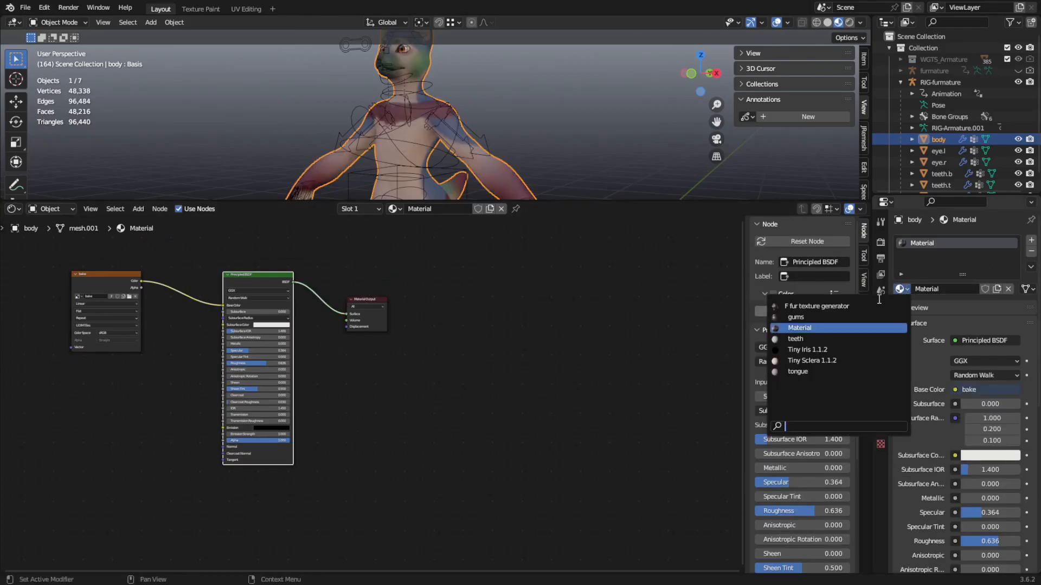
click(850, 305)
scroll(574, 458, down, 6)
middle_drag(571, 462, 442, 464)
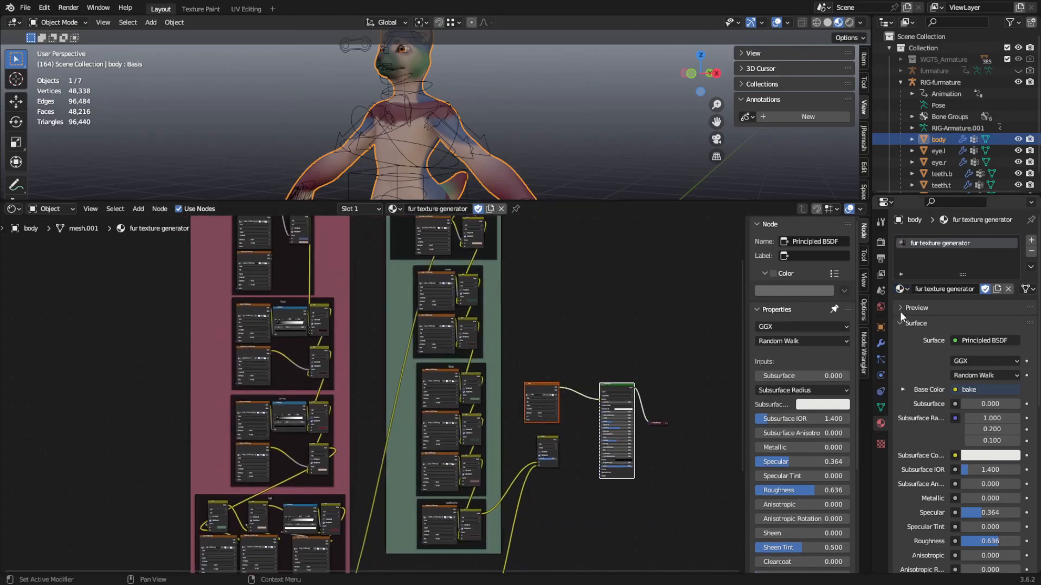
click(900, 289)
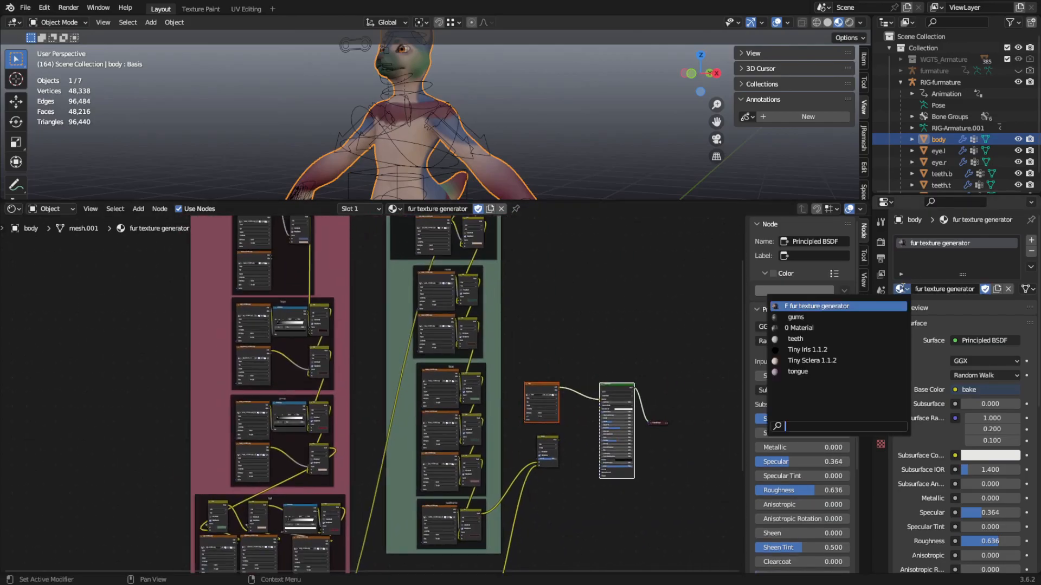
click(818, 328)
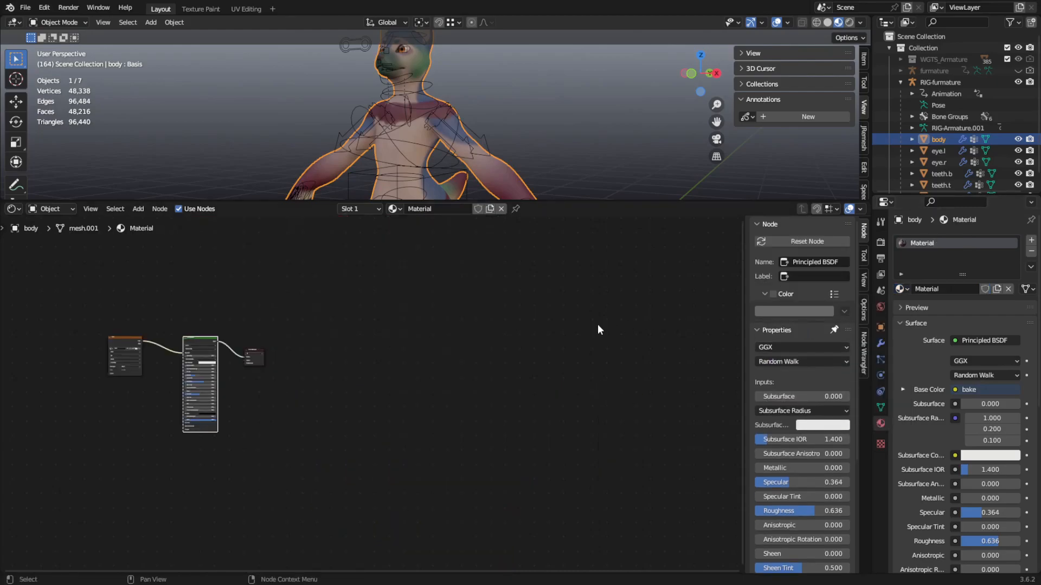
- Select the bake image texture node and save its baked image
middle_drag(345, 387, 488, 426)
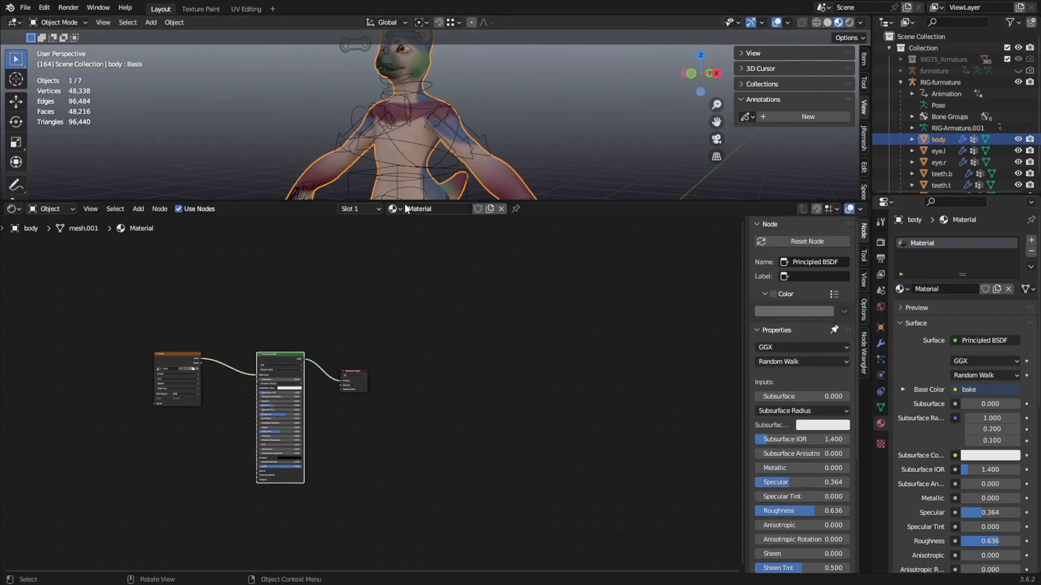
click(183, 355)
middle_drag(391, 430, 434, 418)
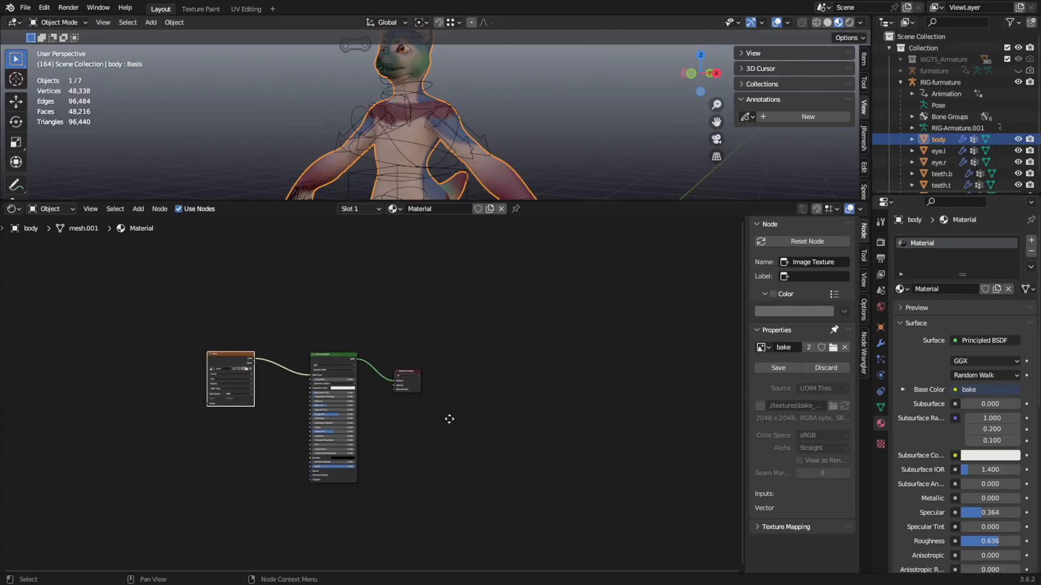
scroll(507, 424, up, 3)
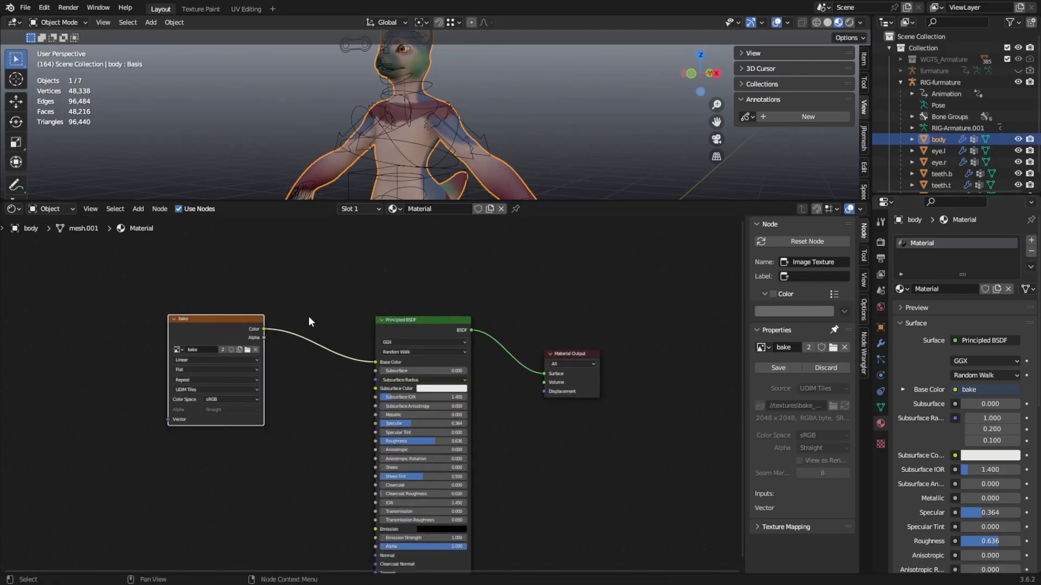
click(769, 368)
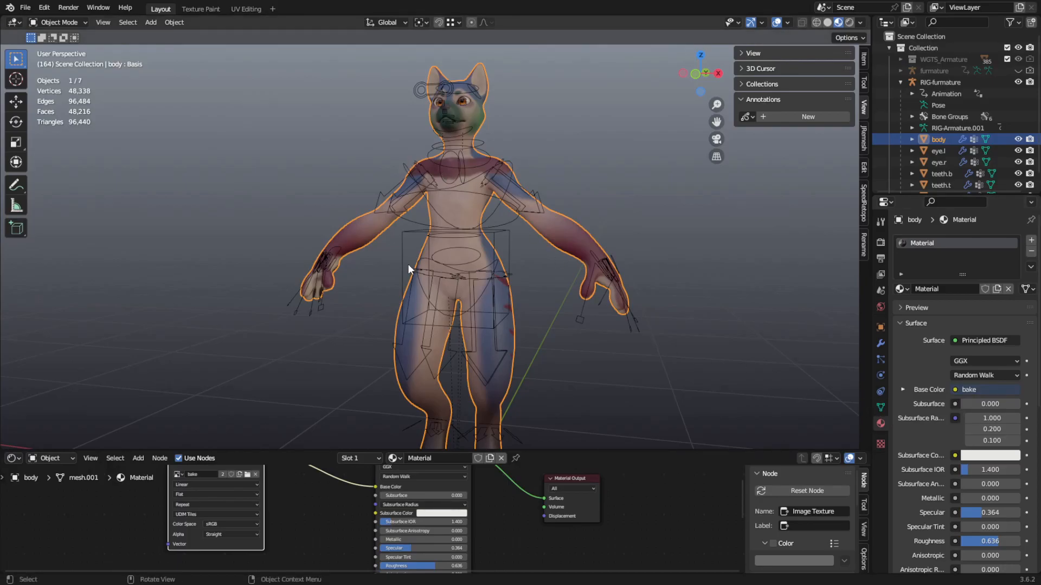
- Enlarge the shape key list of the body's mesh and examine the available body and head shape keys
middle_drag(516, 278, 591, 285)
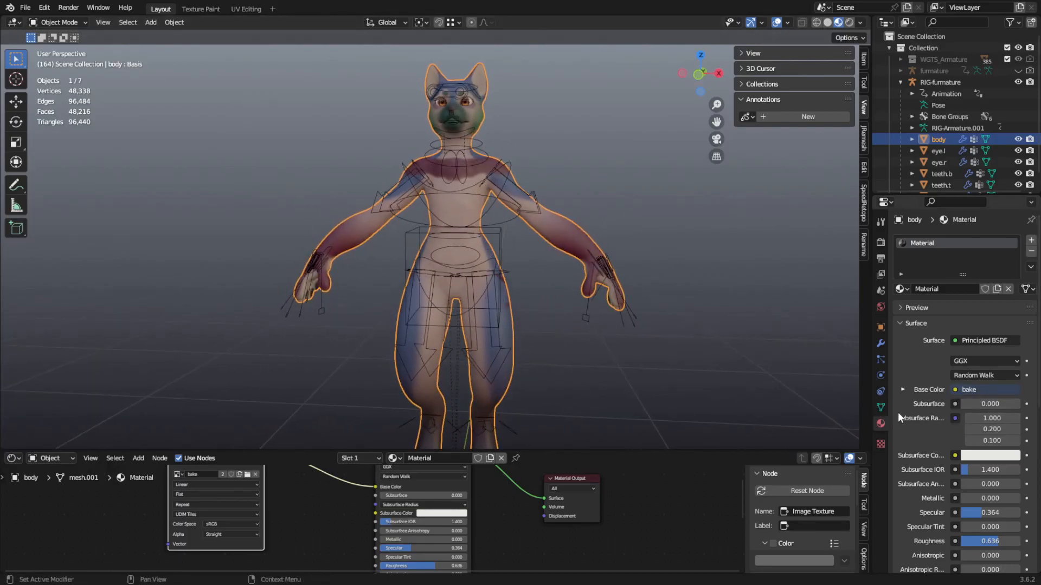
click(879, 407)
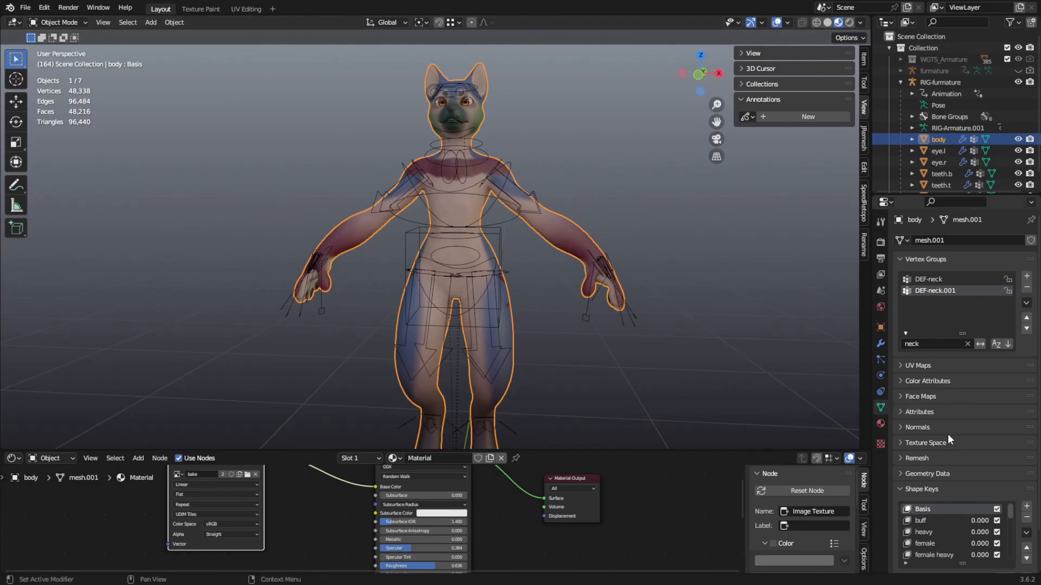
scroll(949, 432, down, 2)
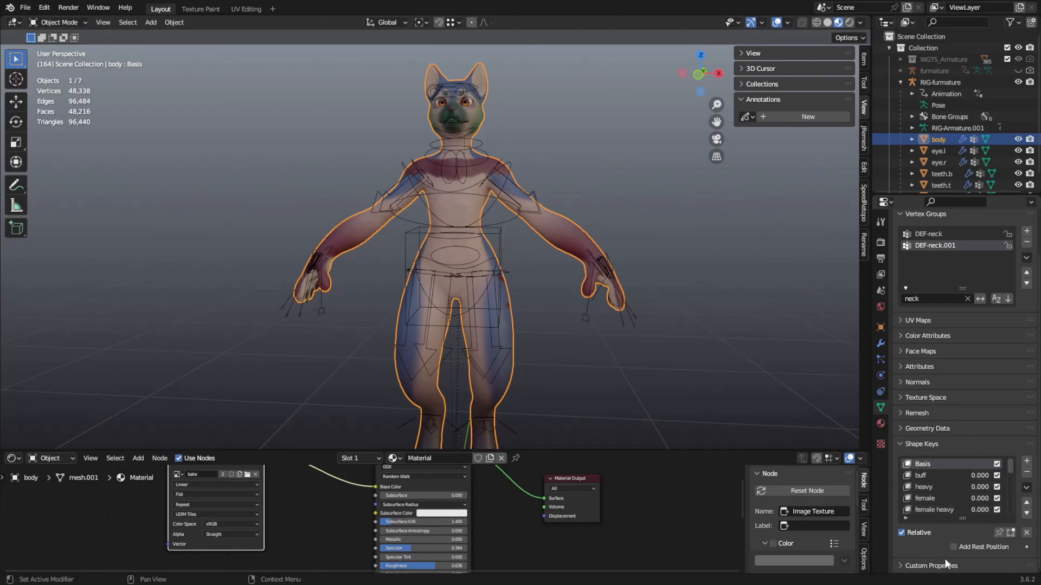
drag(971, 520, 976, 567)
scroll(929, 421, down, 2)
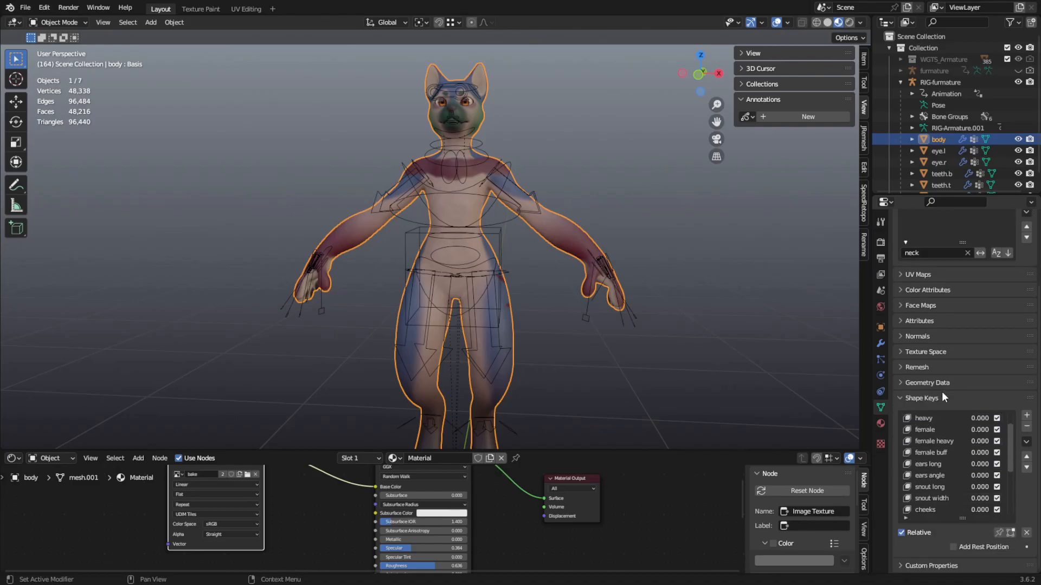
scroll(928, 448, up, 2)
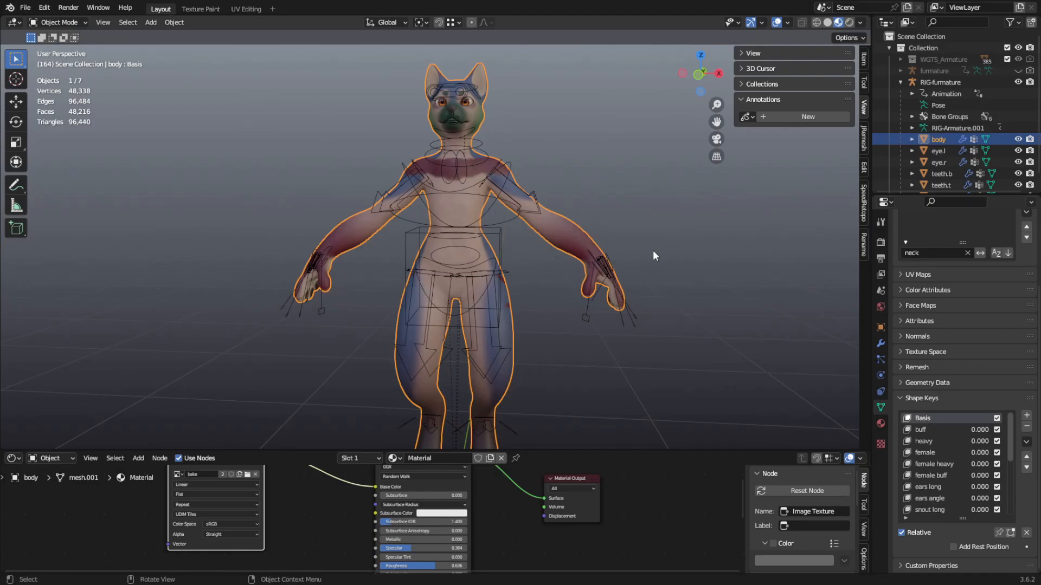
scroll(638, 342, down, 2)
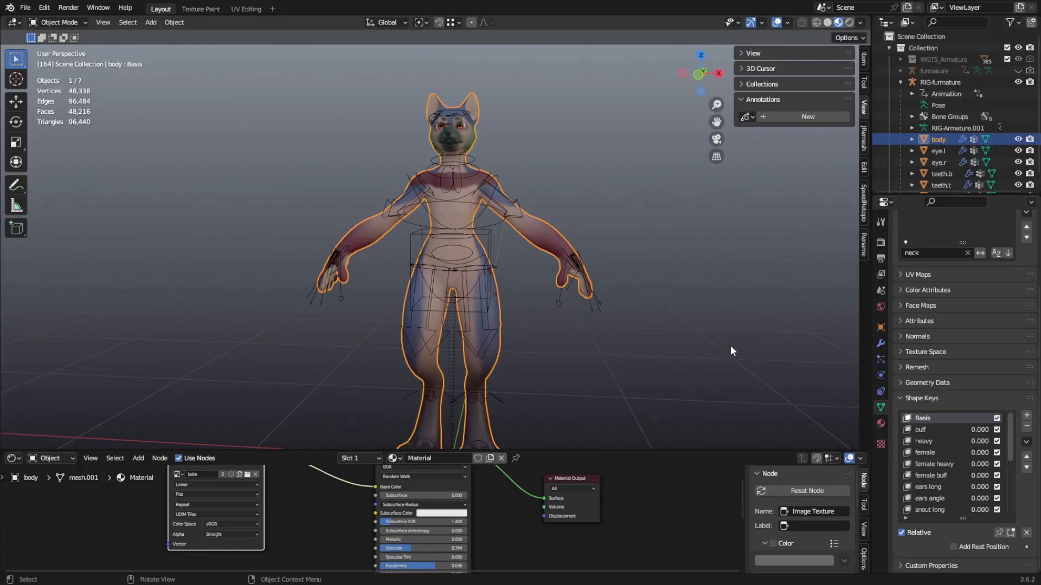
- Adjust the value of the body's buff shape key and select the heavy shape key
click(922, 430)
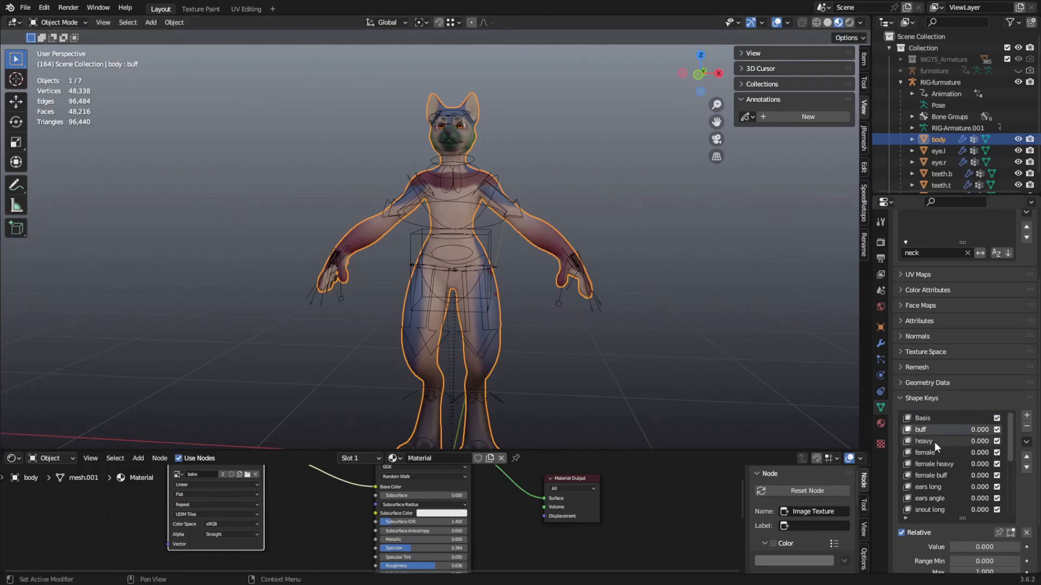
scroll(527, 320, up, 2)
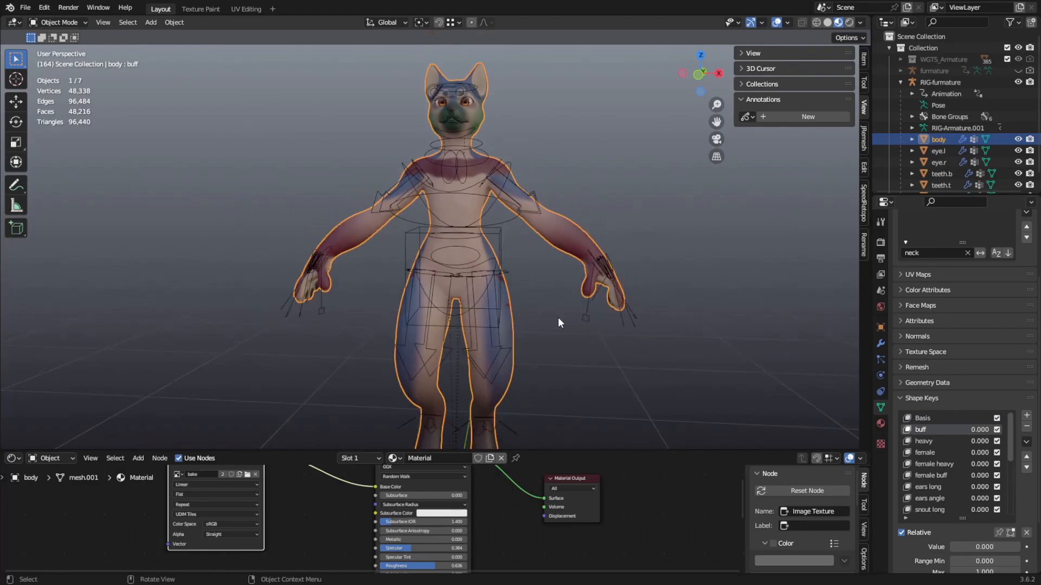
scroll(946, 538, down, 1)
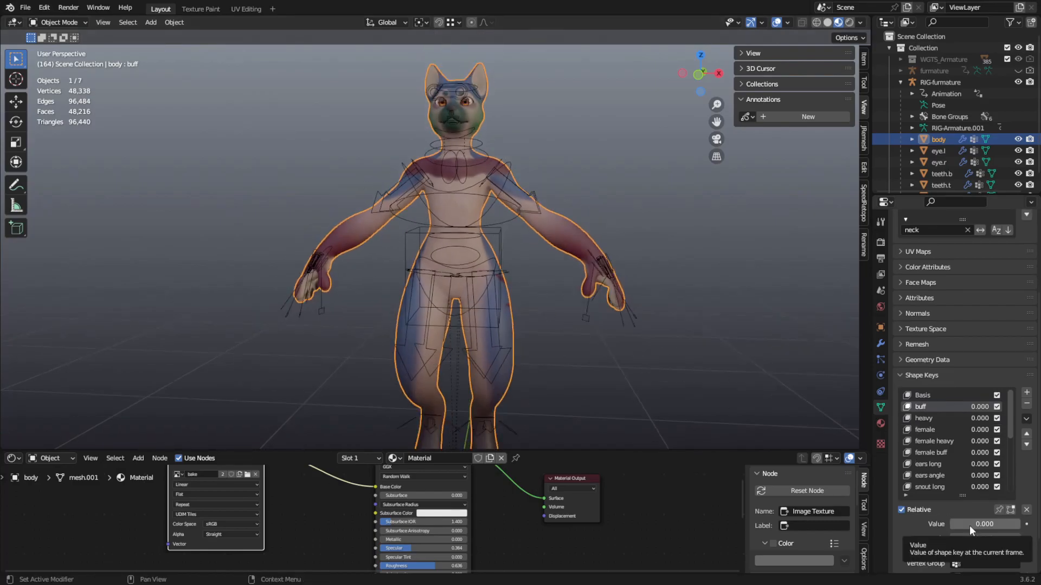
mouse_move(969, 527)
mouse_down()
mouse_move(1021, 526)
mouse_move(950, 527)
mouse_move(990, 524)
mouse_up()
click(945, 422)
mouse_move(721, 366)
middle_down()
mouse_move(629, 361)
mouse_move(773, 360)
mouse_move(709, 370)
middle_up()
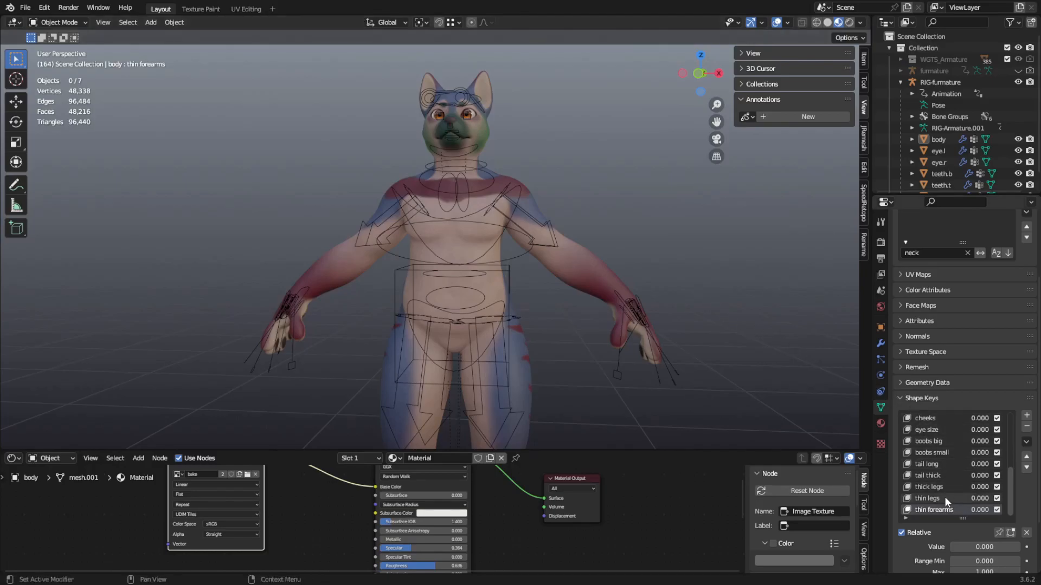
- Add a new shape key to the body, shape the side of the waist in Edit Mode with proportional editing, and test the key's value
click(1026, 416)
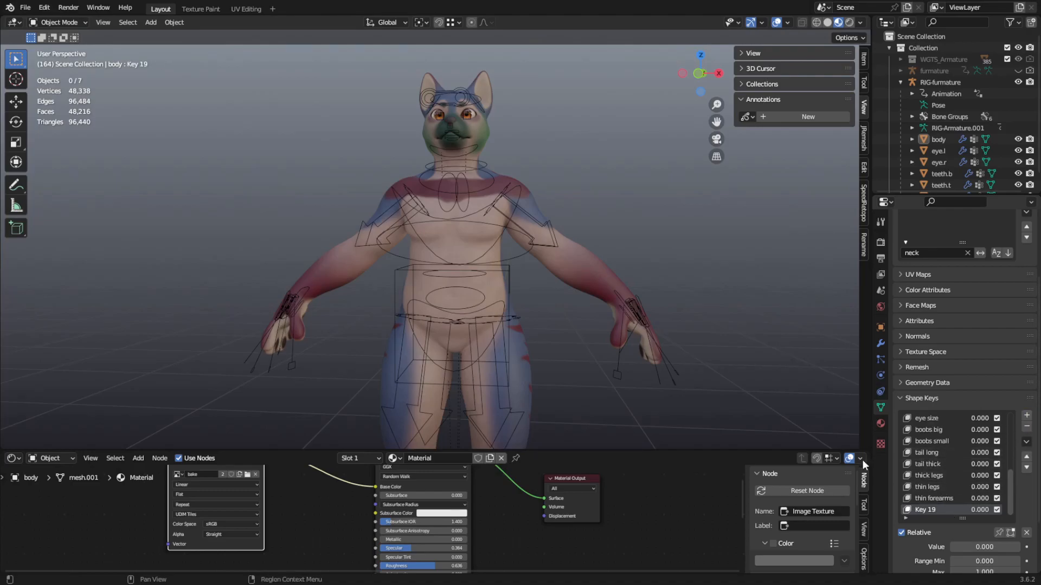
click(45, 22)
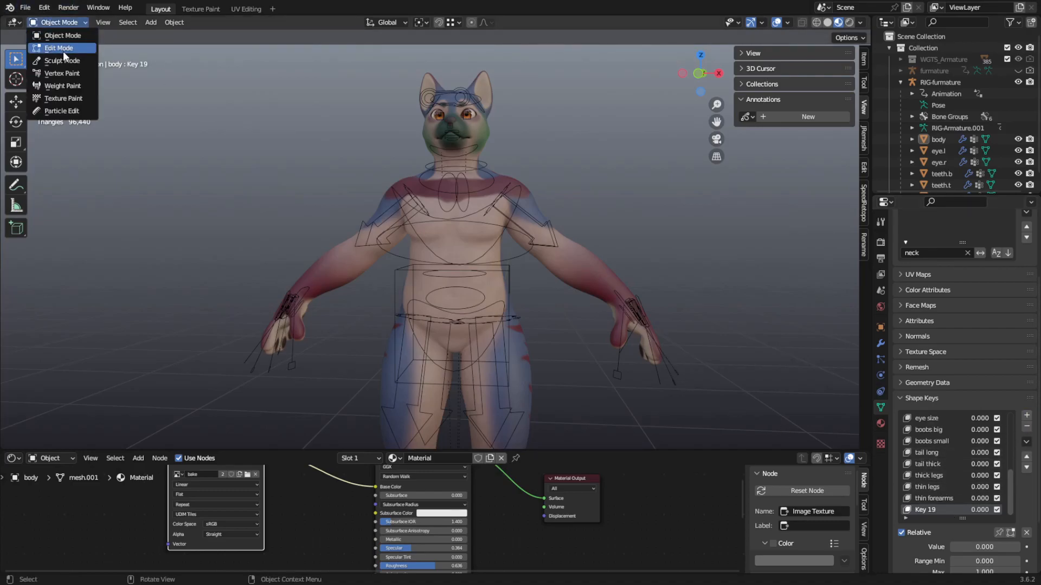
click(63, 51)
scroll(507, 249, up, 3)
click(544, 300)
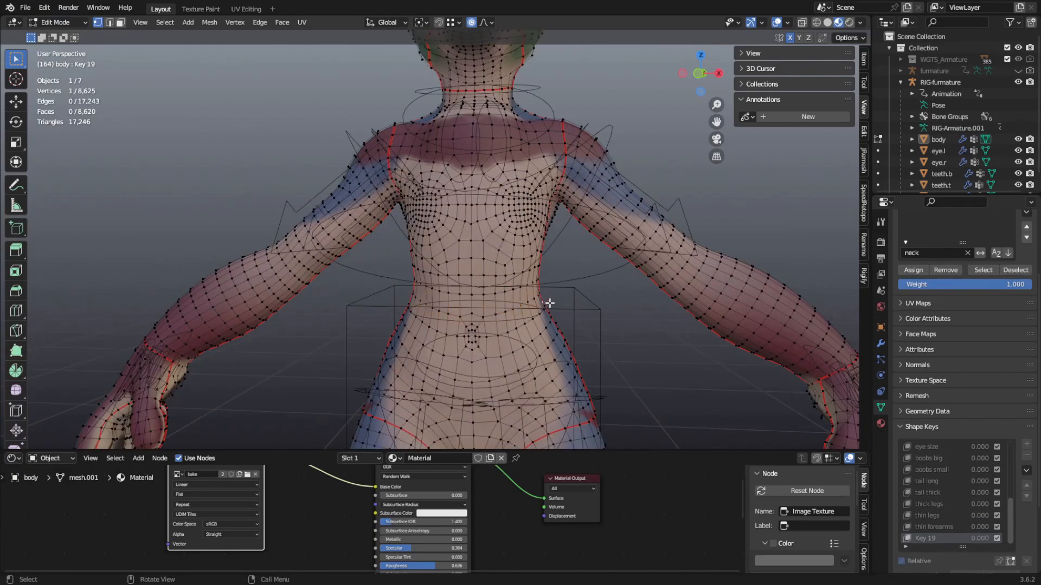
scroll(549, 298, down, 3)
key(g)
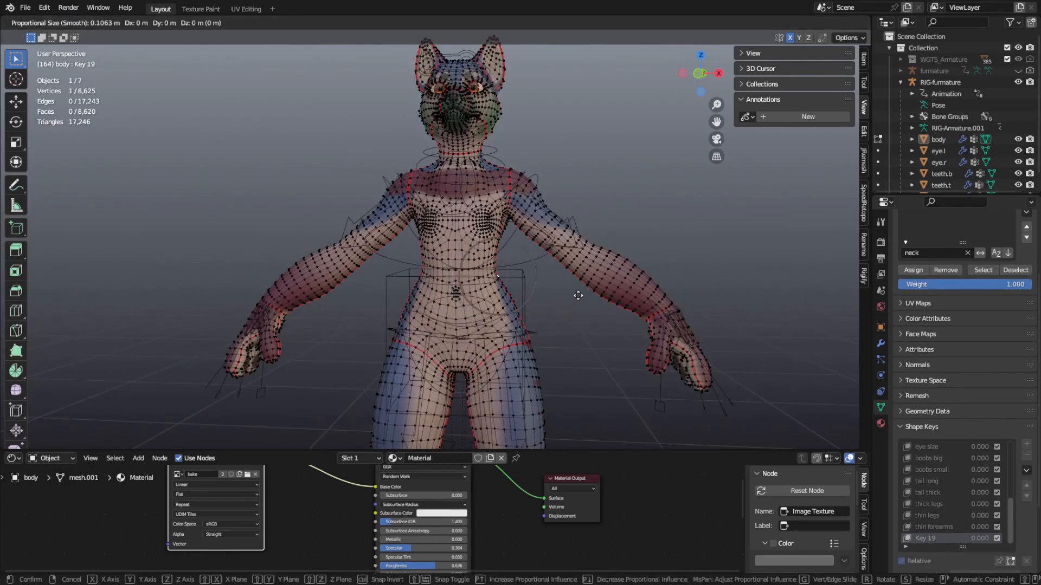
click(594, 293)
key(Tab)
mouse_move(964, 547)
mouse_down()
mouse_move(1036, 548)
mouse_move(951, 547)
mouse_up()
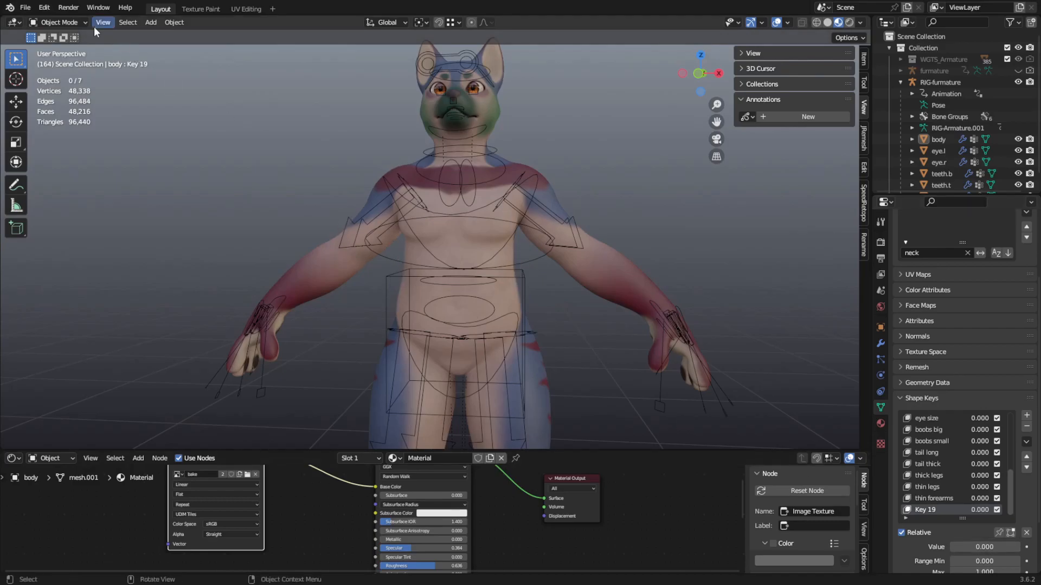
- Enter Sculpt Mode on the body and set the new shape key's value to 1.000
click(73, 22)
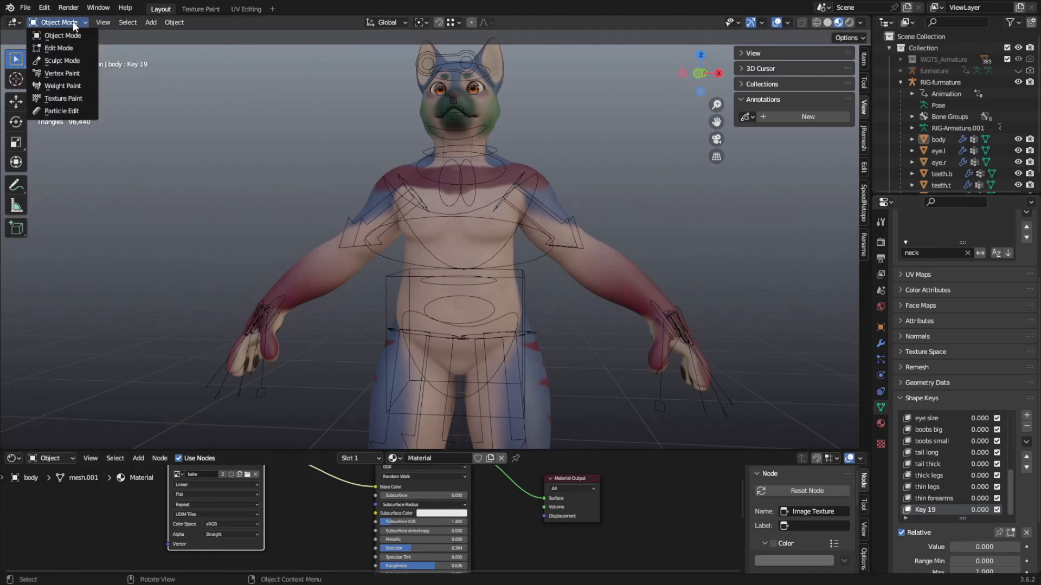
click(55, 61)
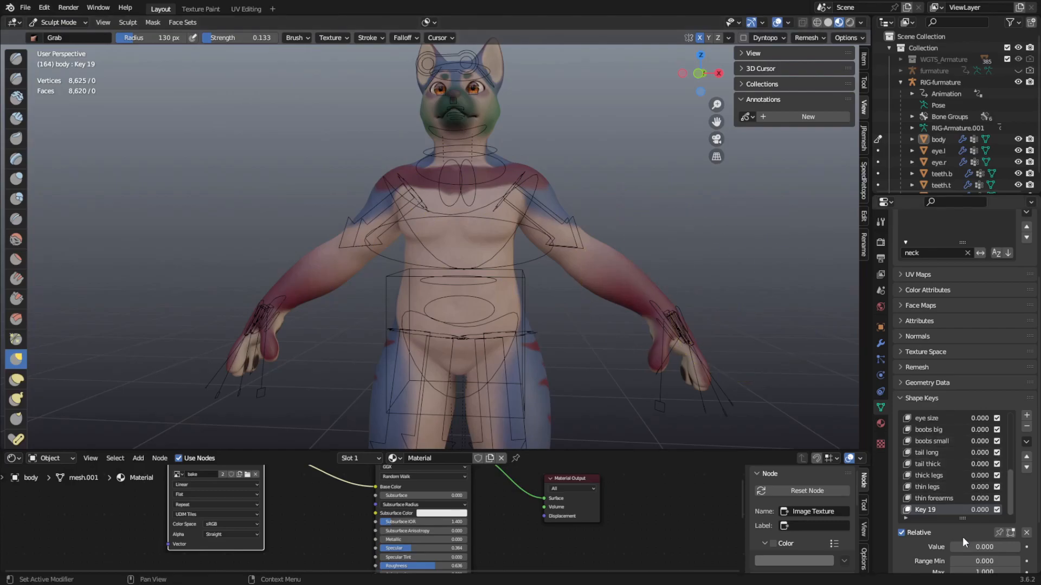
drag(966, 548, 1013, 548)
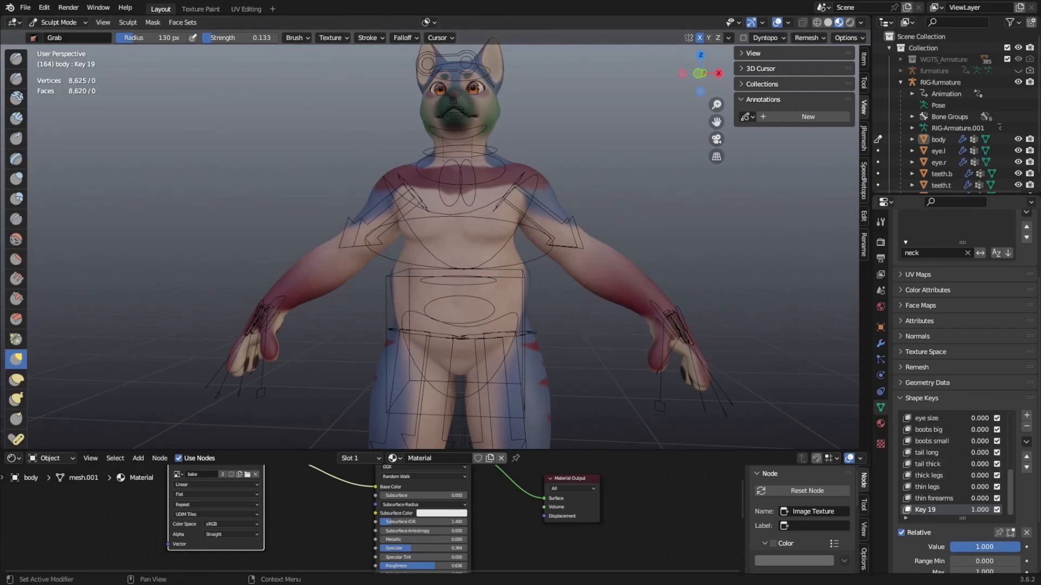
- Set the Grab brush radius to 119 px and sculpt the side of the character's waist on the new shape key
scroll(535, 337, up, 6)
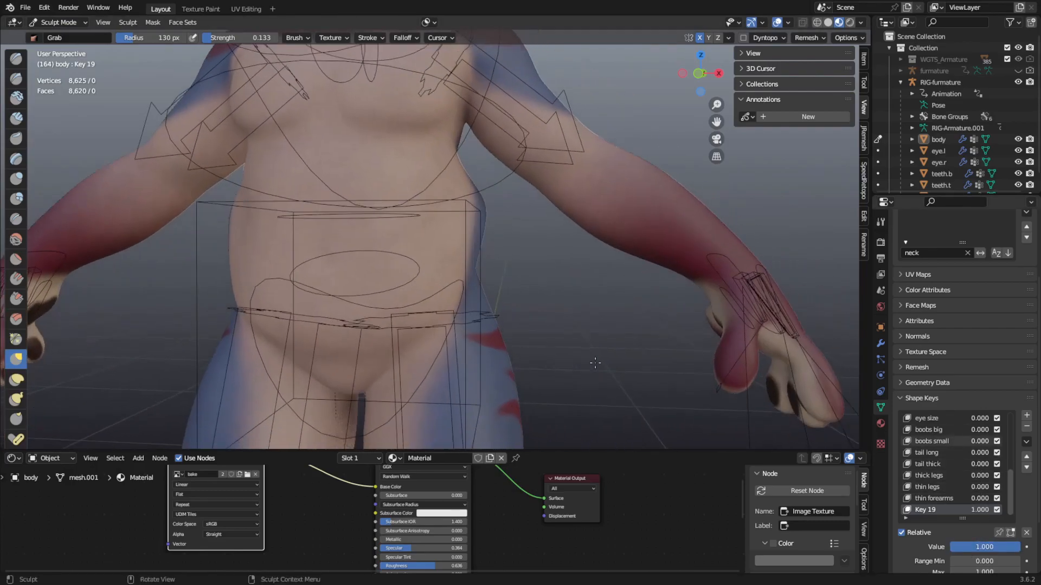
key(f)
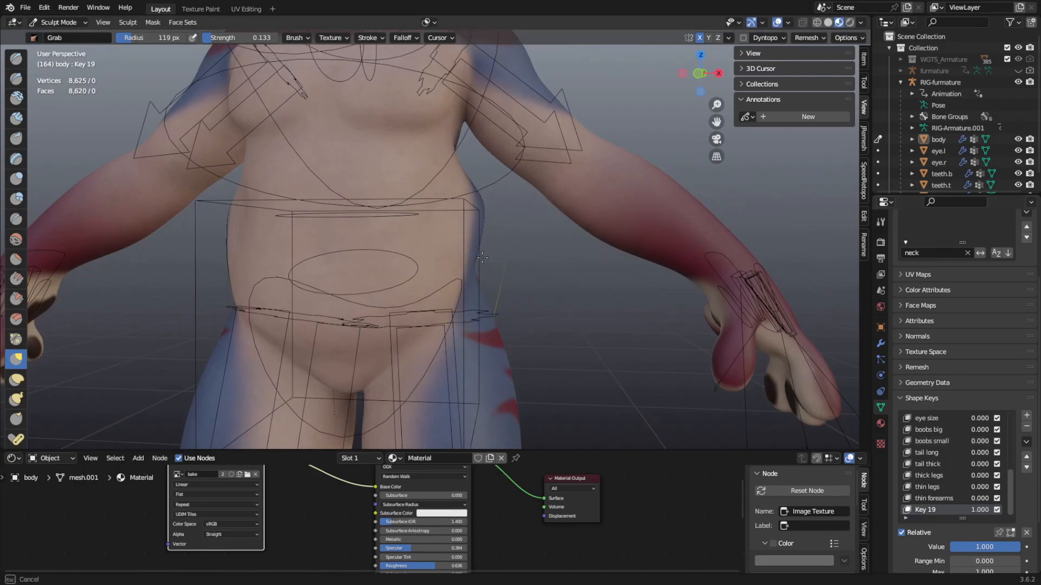
click(518, 264)
mouse_move(519, 264)
middle_down()
mouse_move(484, 271)
mouse_move(548, 262)
middle_up()
scroll(513, 200, down, 3)
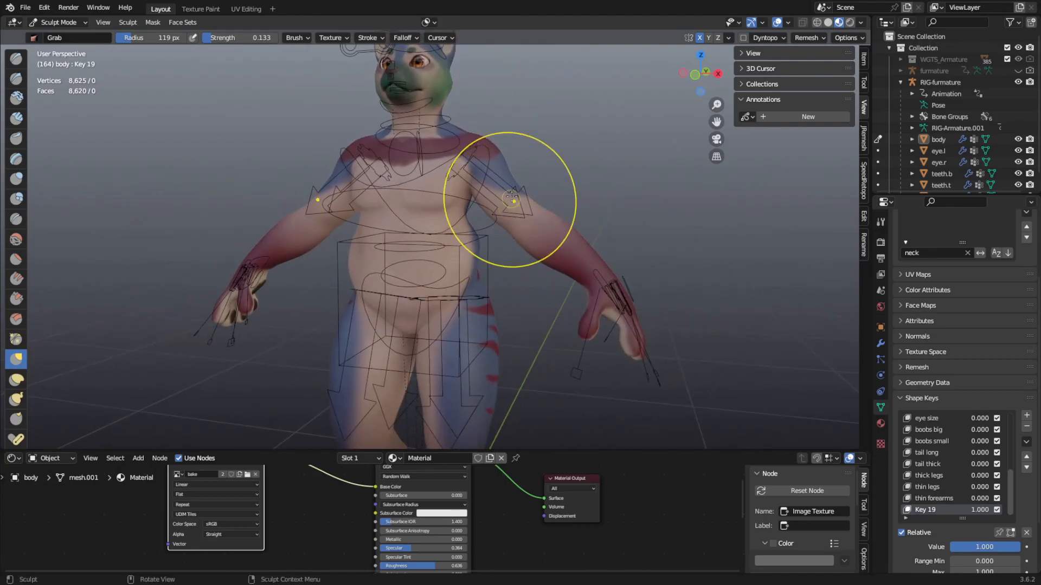
scroll(505, 202, up, 4)
scroll(459, 209, down, 4)
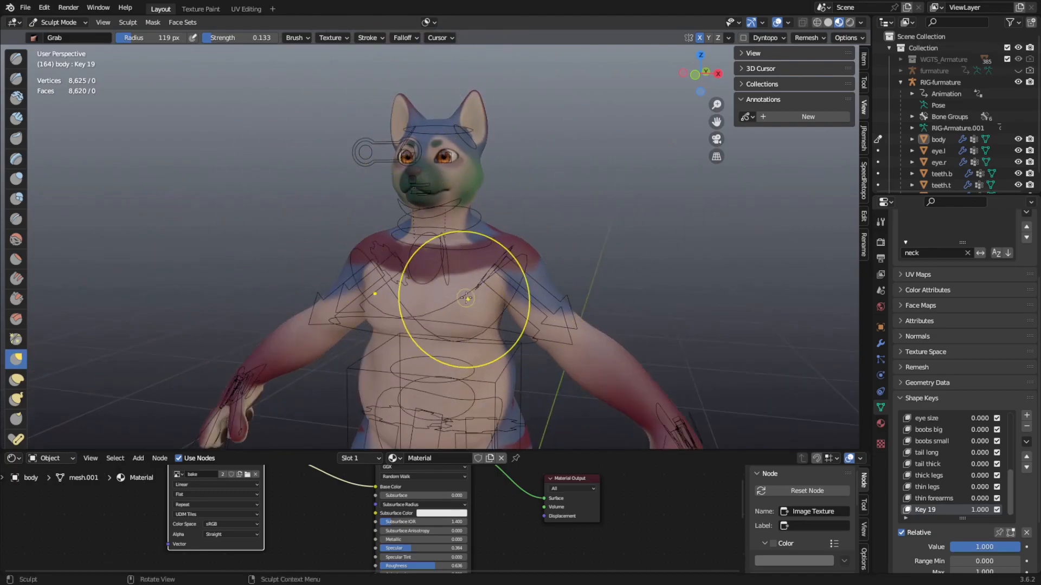
- Enter Edit Mode on the body, select the edge loop around the character's left shoulder, and try deleting its vertices
scroll(588, 274, up, 3)
middle_drag(588, 273, 423, 233)
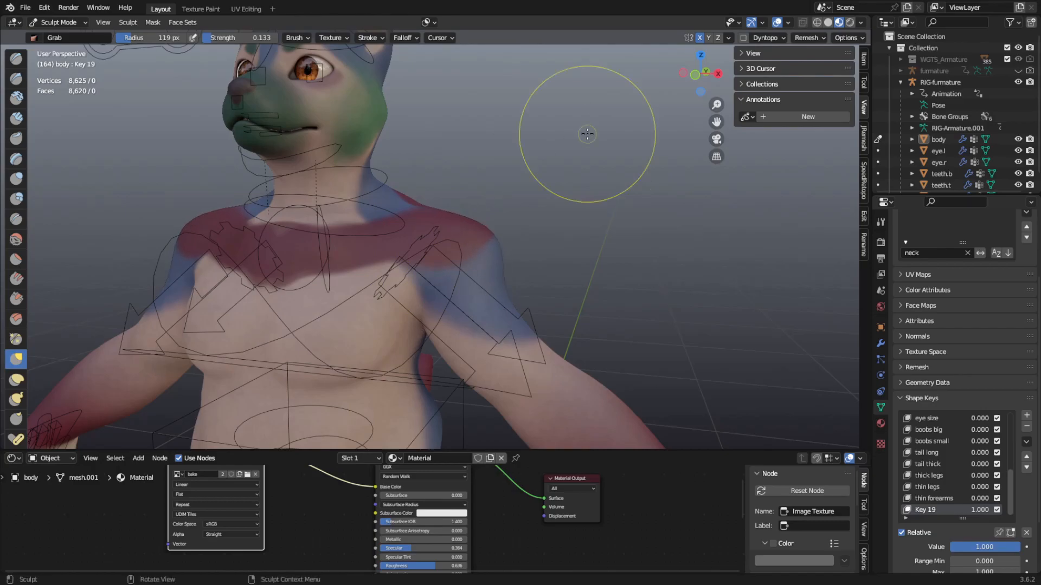
mouse_move(485, 121)
middle_down()
mouse_move(492, 175)
mouse_move(550, 169)
middle_up()
shift+middle_drag(569, 241, 668, 189)
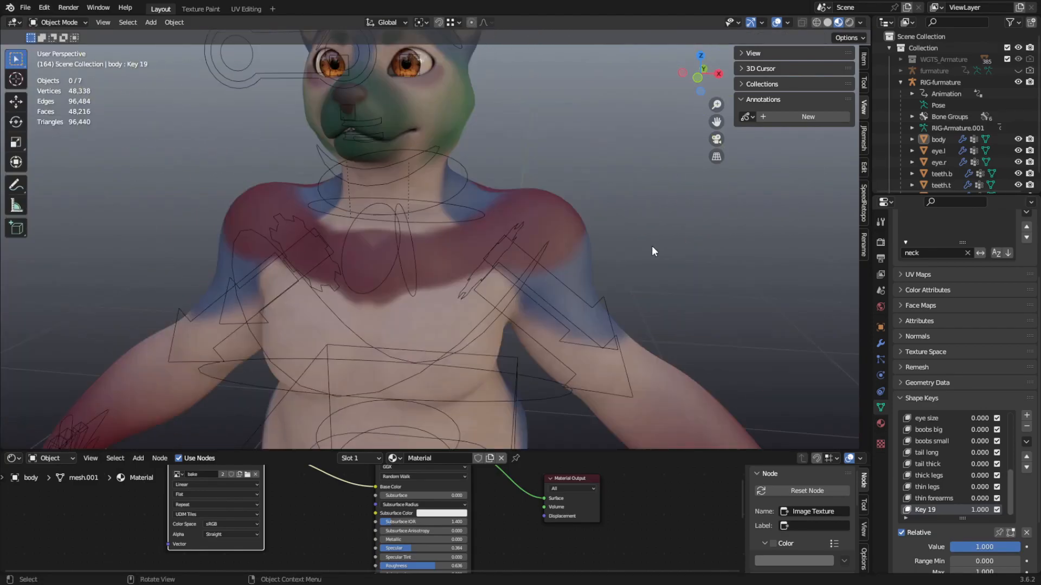
key(Tab)
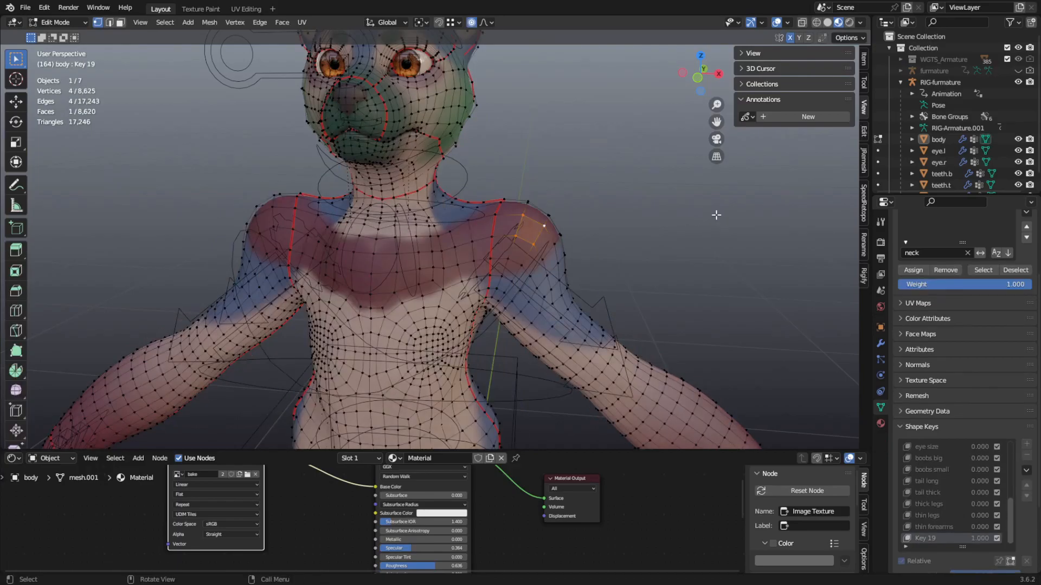
click(558, 234)
scroll(495, 216, up, 2)
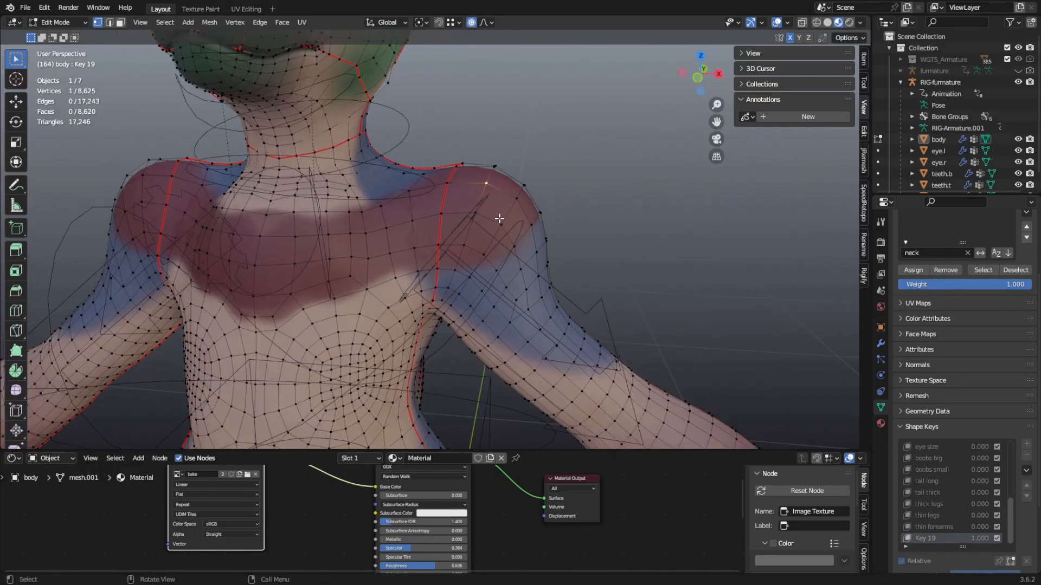
scroll(500, 224, up, 1)
scroll(500, 224, down, 4)
middle_drag(500, 224, 499, 279)
scroll(493, 212, up, 4)
alt+click(485, 281)
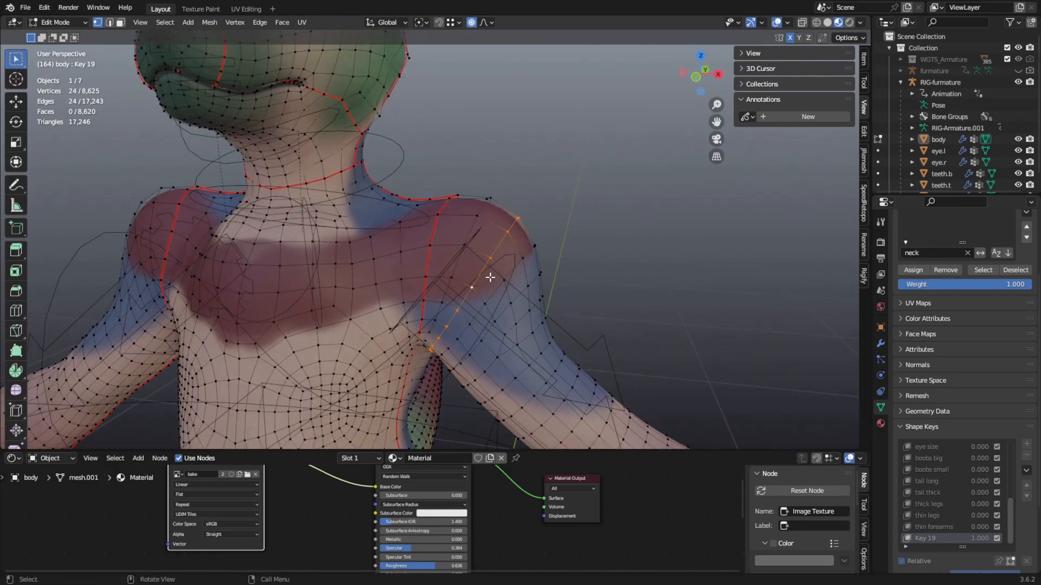
key(x)
key(Escape)
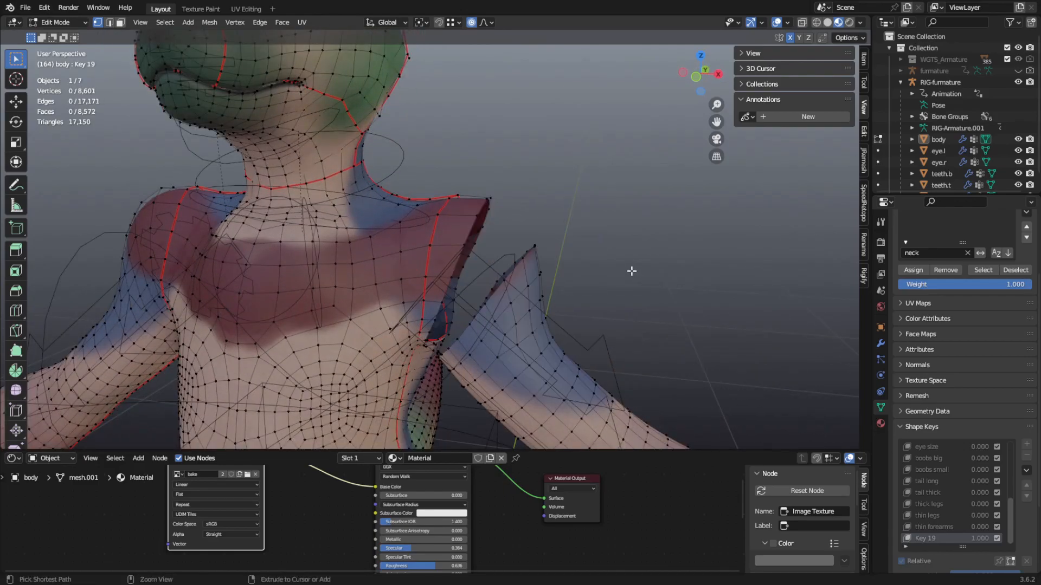
- Inset one face on the front of the shoulder by about 0.0045 m and move it outward with proportional editing off
click(490, 254)
shift+click(463, 248)
shift+click(470, 217)
shift+click(503, 234)
key(i)
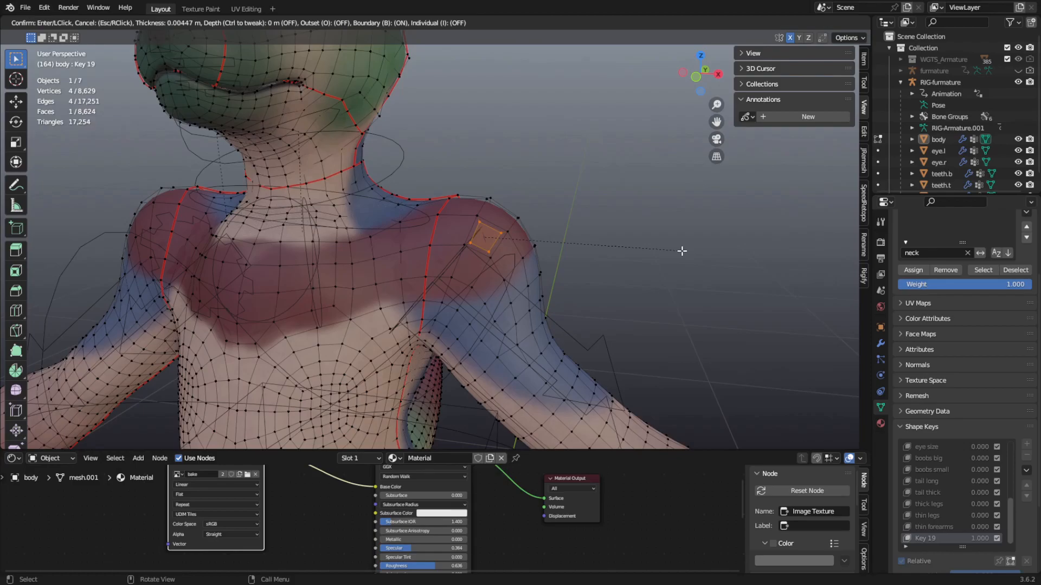
click(681, 250)
scroll(542, 228, up, 5)
middle_drag(556, 243, 578, 297)
click(472, 23)
key(g)
click(536, 258)
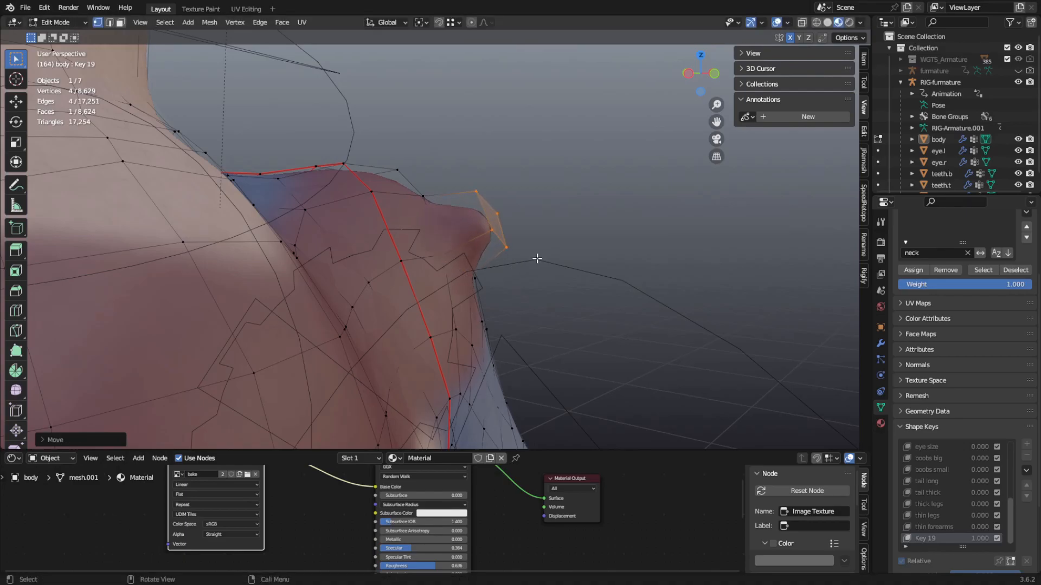
- Inset the raised shoulder face again and move it outward to form a pointed horn
middle_drag(537, 258, 474, 281)
key(i)
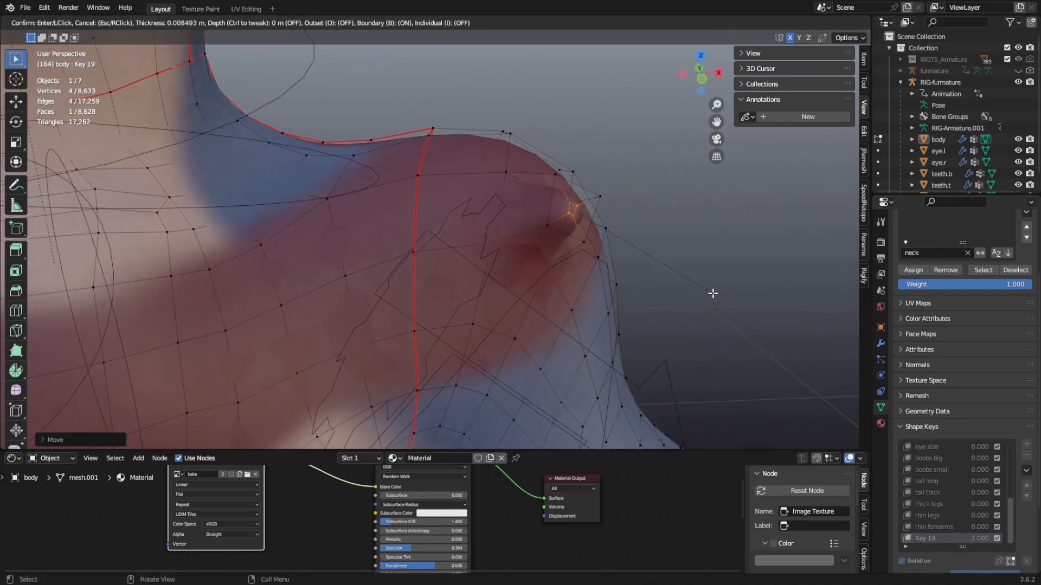
click(720, 294)
key(g)
middle_drag(526, 303, 392, 263)
click(641, 274)
scroll(518, 292, down, 5)
scroll(432, 248, up, 5)
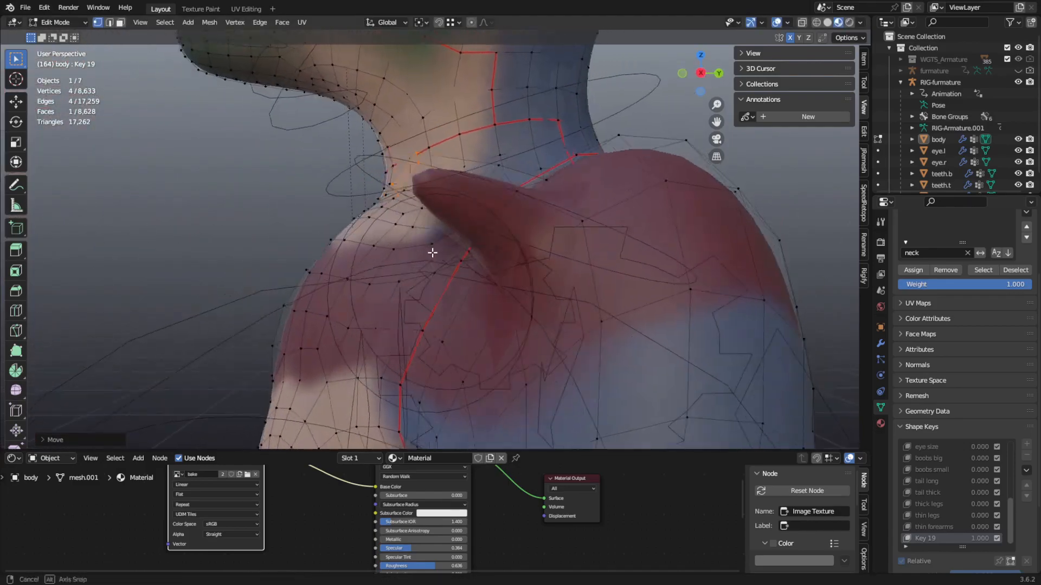
middle_drag(564, 278, 555, 222)
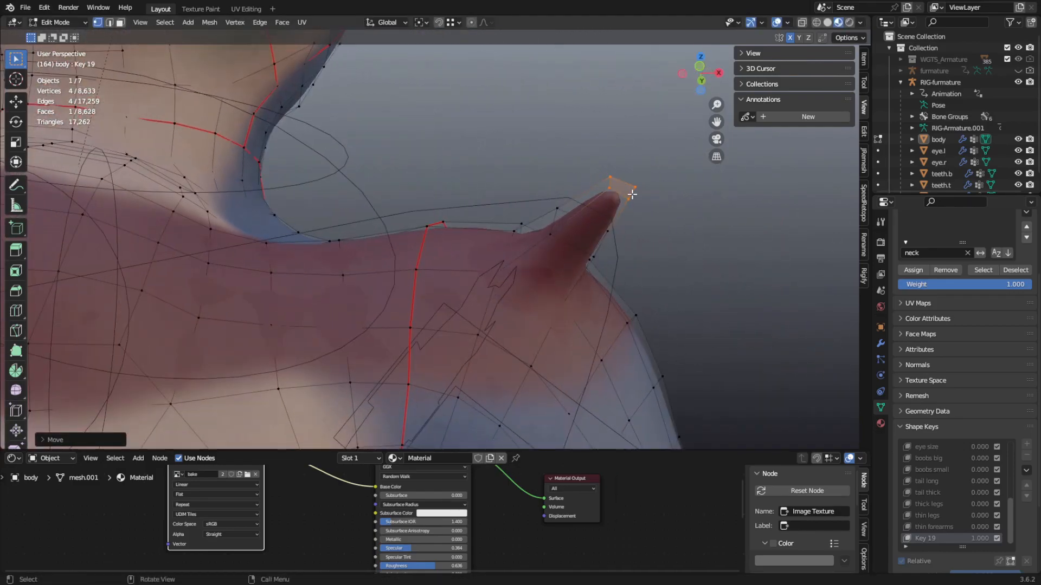
middle_drag(631, 178, 540, 309)
scroll(601, 231, up, 2)
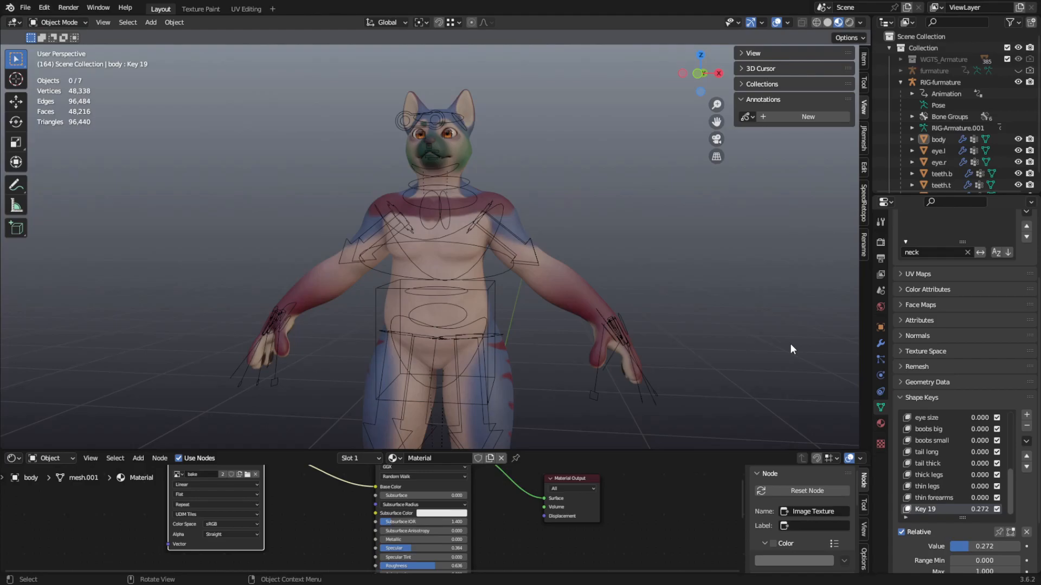
- Review the body's modifiers and its list of shape keys
click(878, 343)
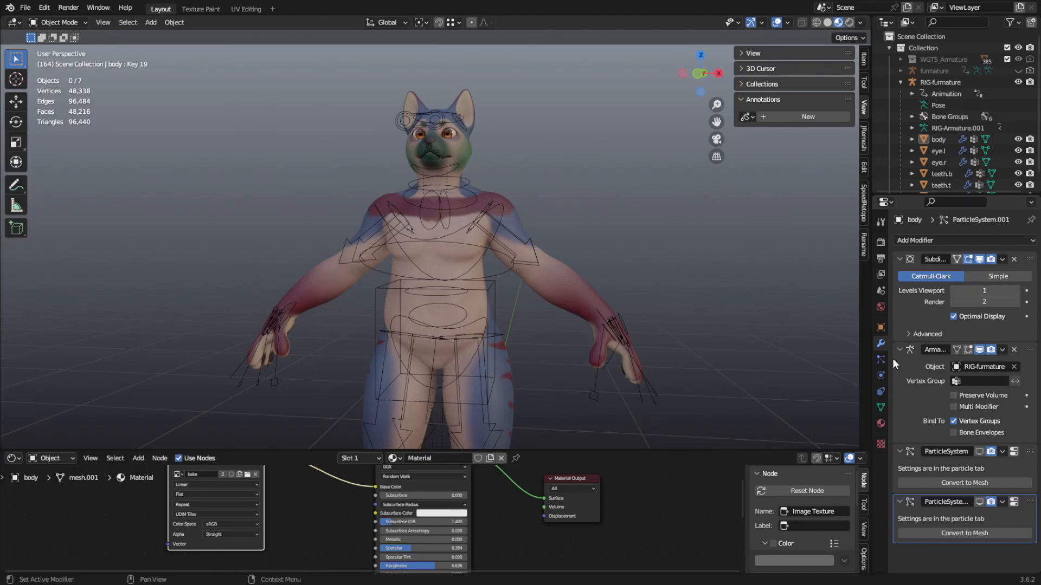
click(880, 407)
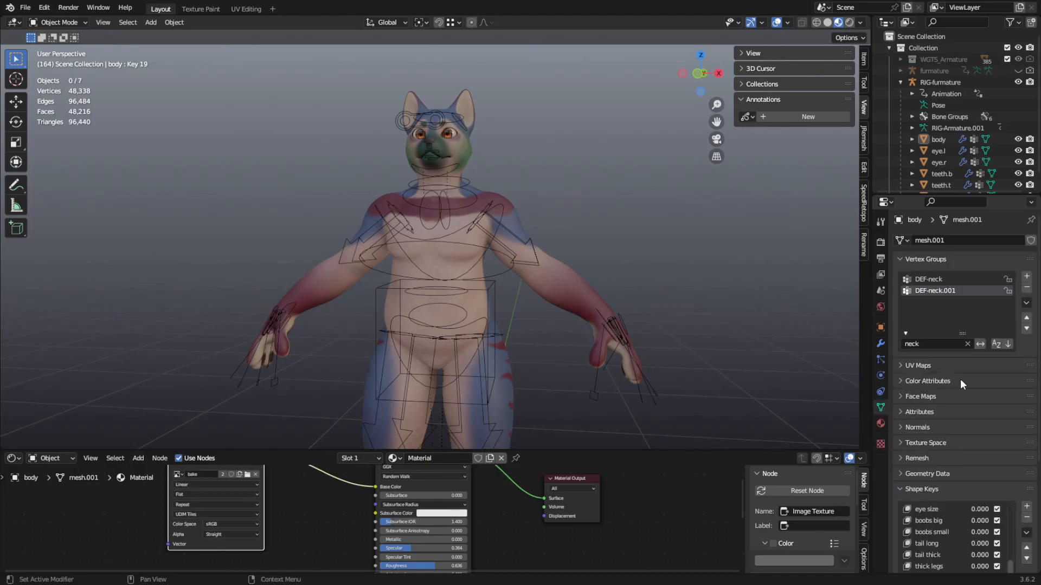
scroll(968, 393, down, 2)
scroll(968, 392, down, 3)
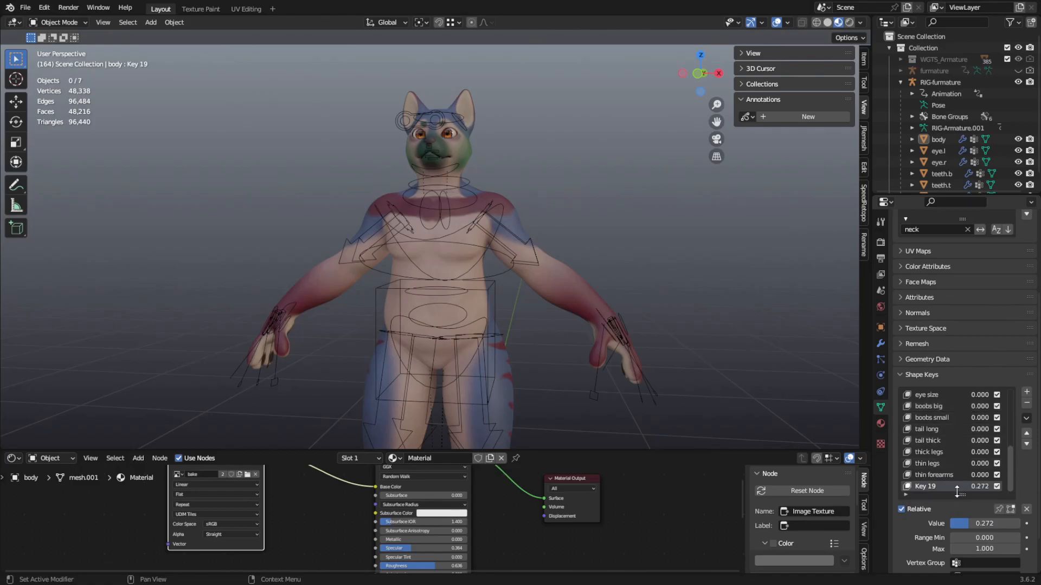
scroll(939, 451, up, 10)
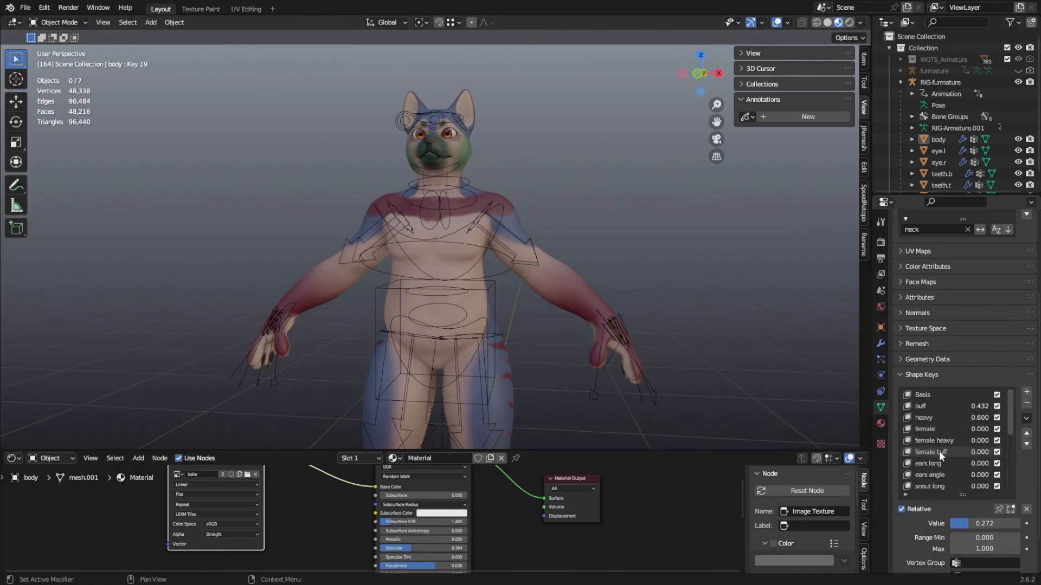
scroll(939, 440, down, 10)
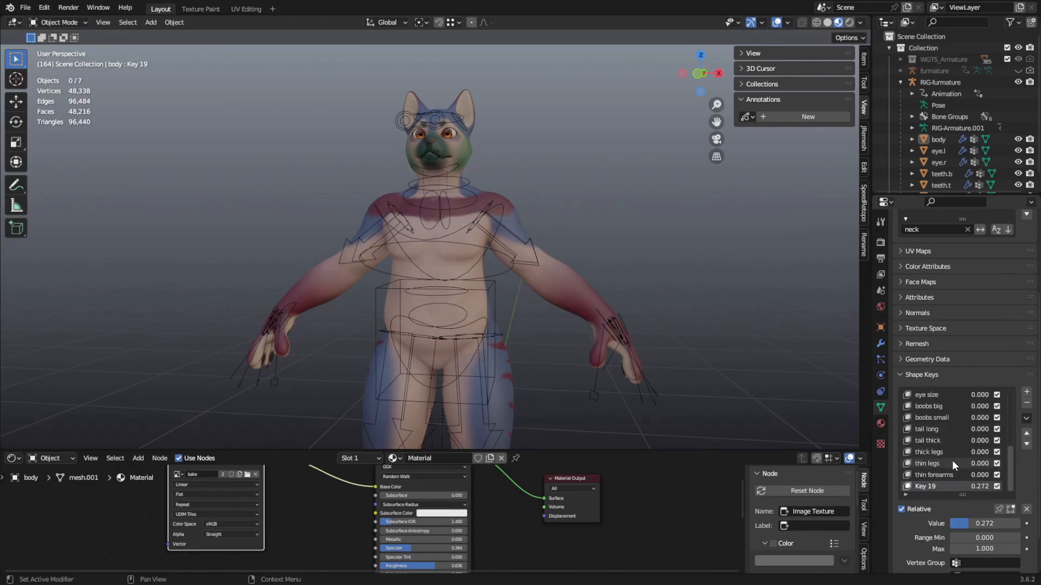
- Create a new shape key from the current mix on the body and rename it mix
click(1027, 420)
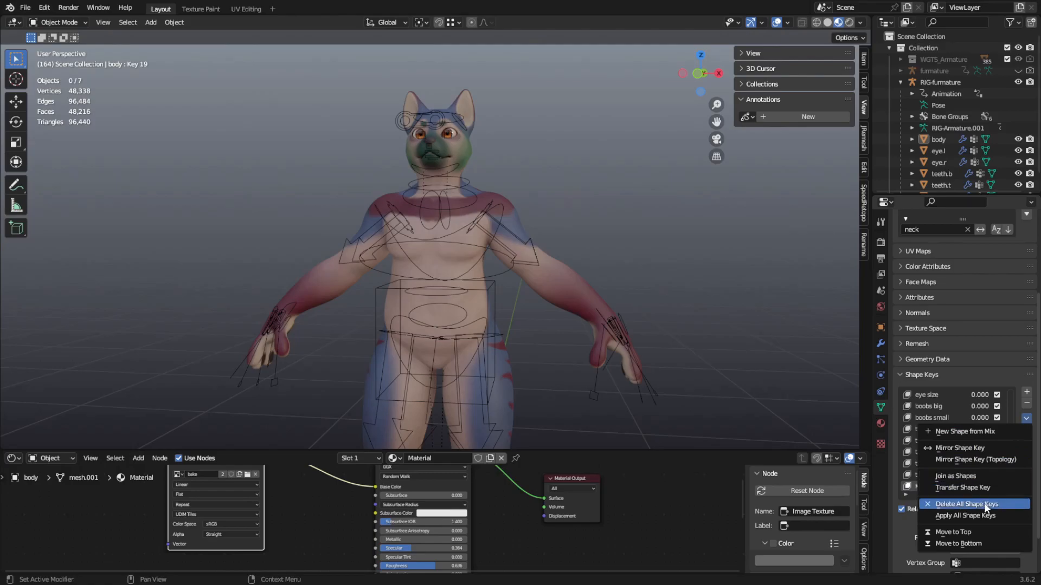
click(988, 433)
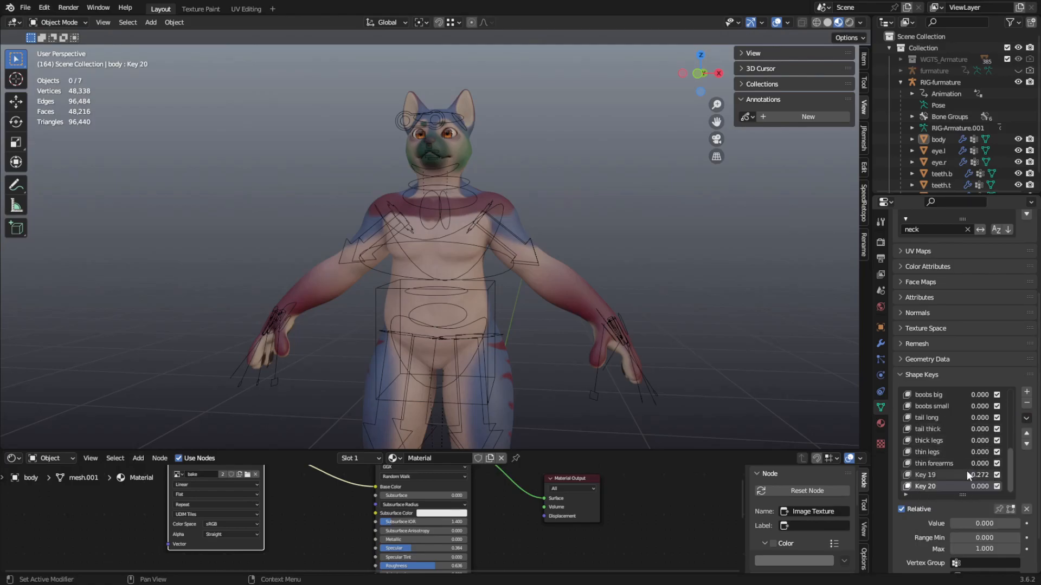
double_click(932, 486)
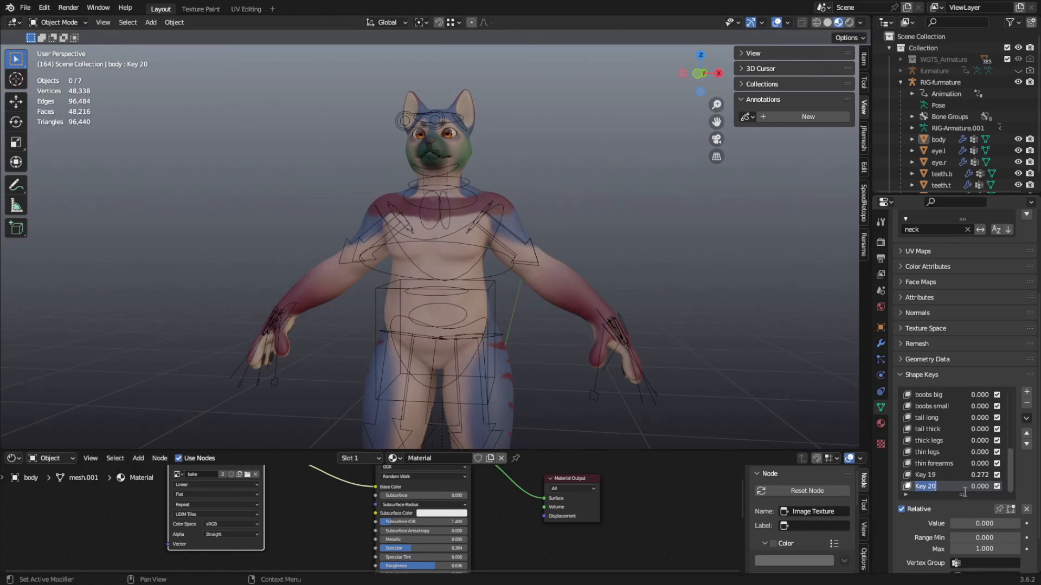
text(mix)
- Look through the body's shape key list and try adjusting the mix key's value
scroll(938, 461, up, 10)
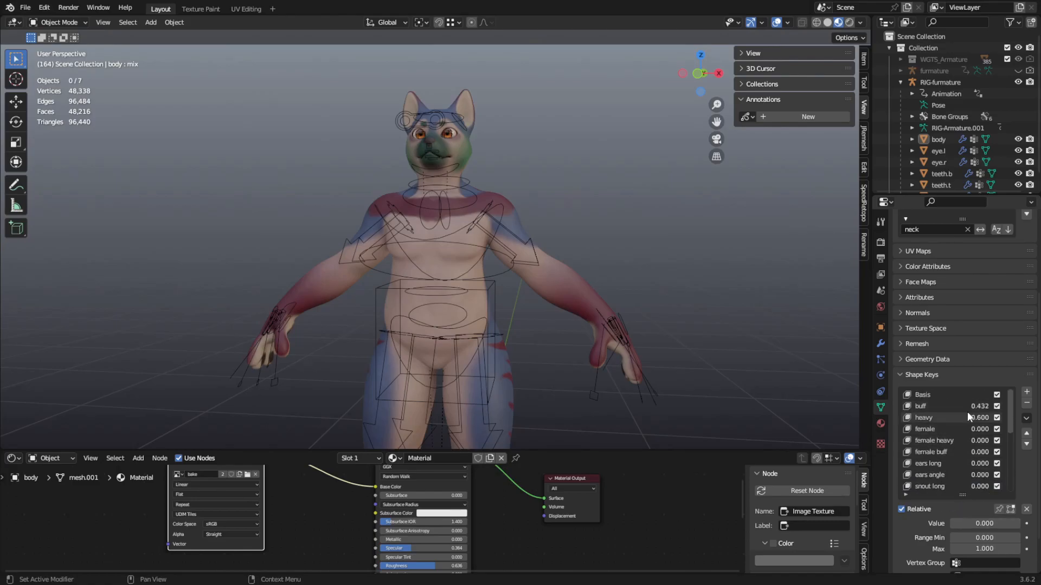
scroll(965, 415, up, 1)
scroll(958, 451, down, 11)
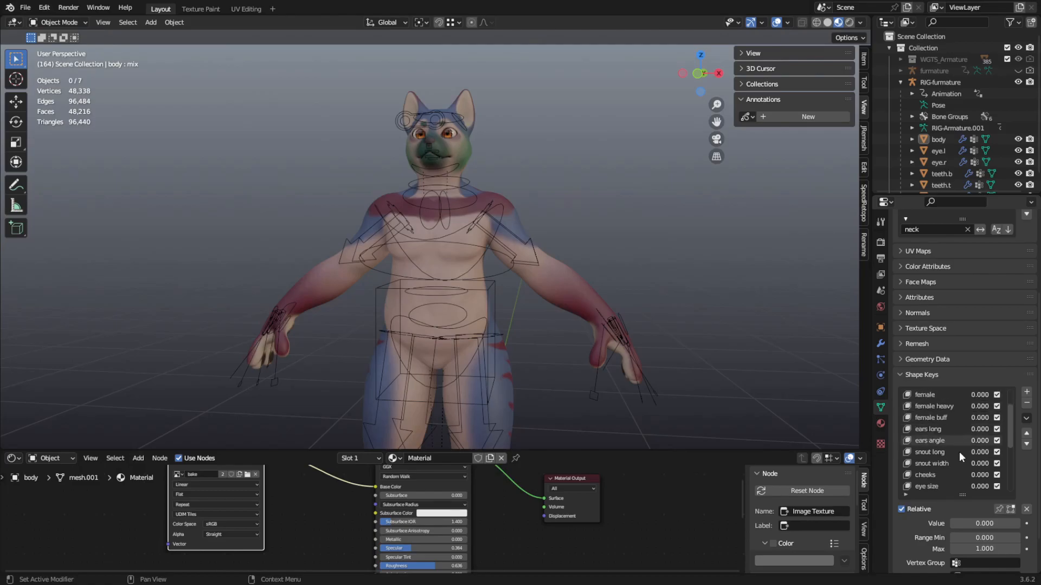
drag(973, 525, 950, 523)
- Remove the body's shape keys from thin forearms back through heavy, keeping Basis, buff, Key 19 and mix
scroll(947, 472, up, 11)
click(931, 411)
scroll(938, 432, down, 5)
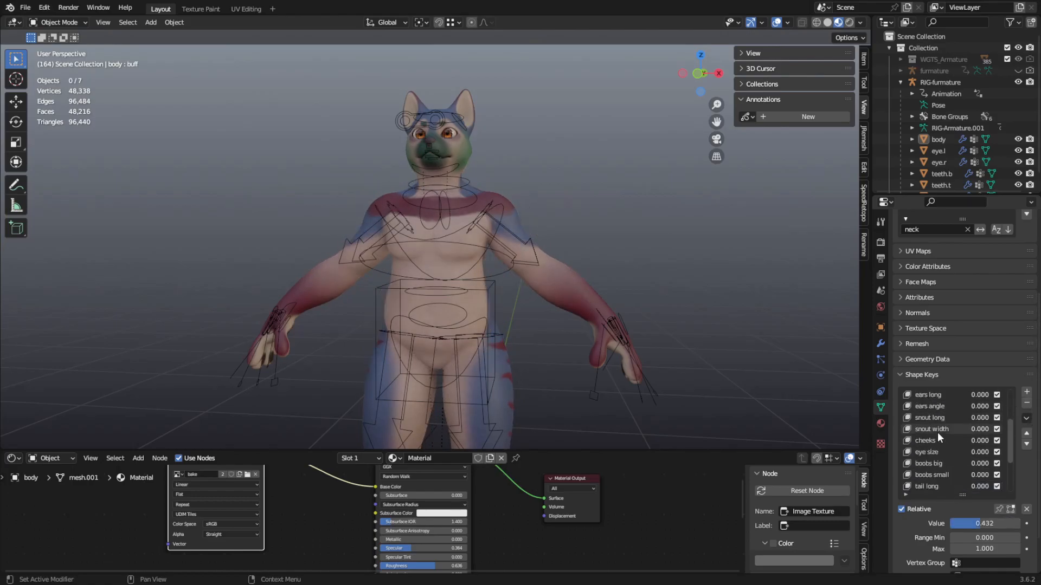
click(935, 476)
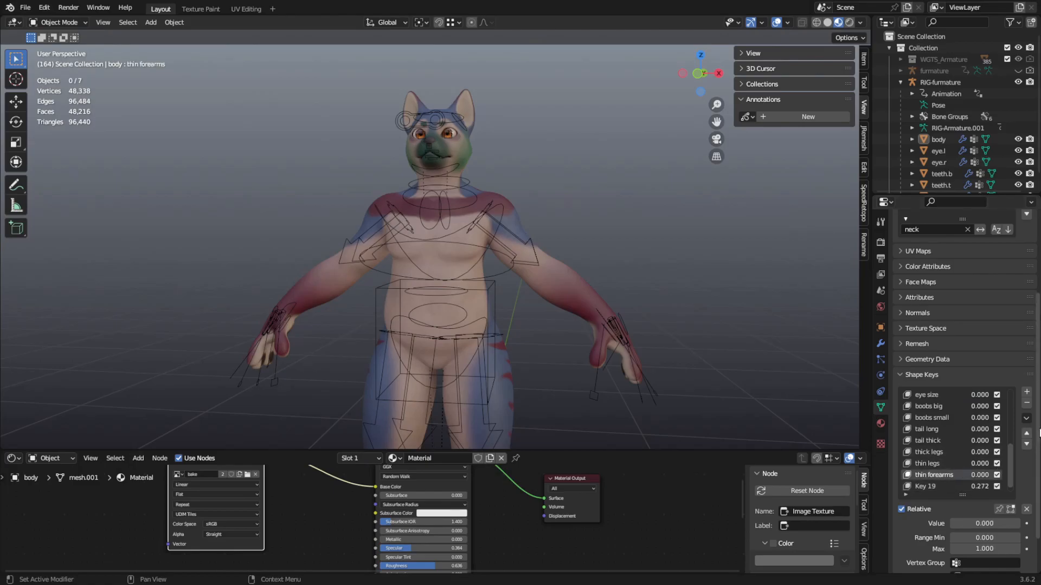
click(1026, 403)
click(1026, 403)
click(1026, 403)
click(1026, 403)
click(1026, 404)
click(1026, 404)
click(1026, 403)
click(1026, 404)
click(1026, 404)
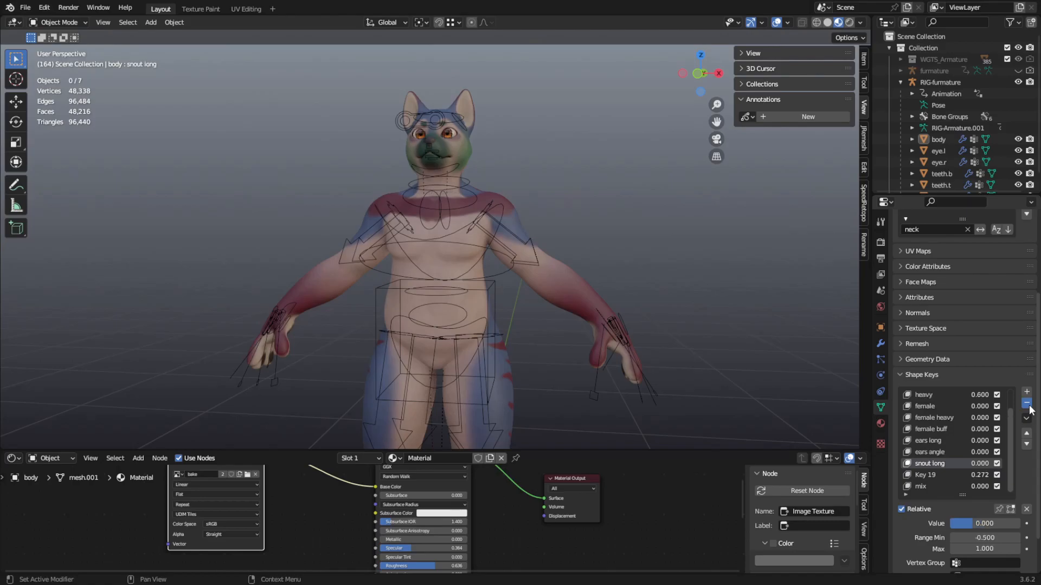
click(1026, 403)
click(1026, 403)
click(1026, 403)
click(1026, 403)
click(1026, 403)
click(1026, 403)
click(1026, 403)
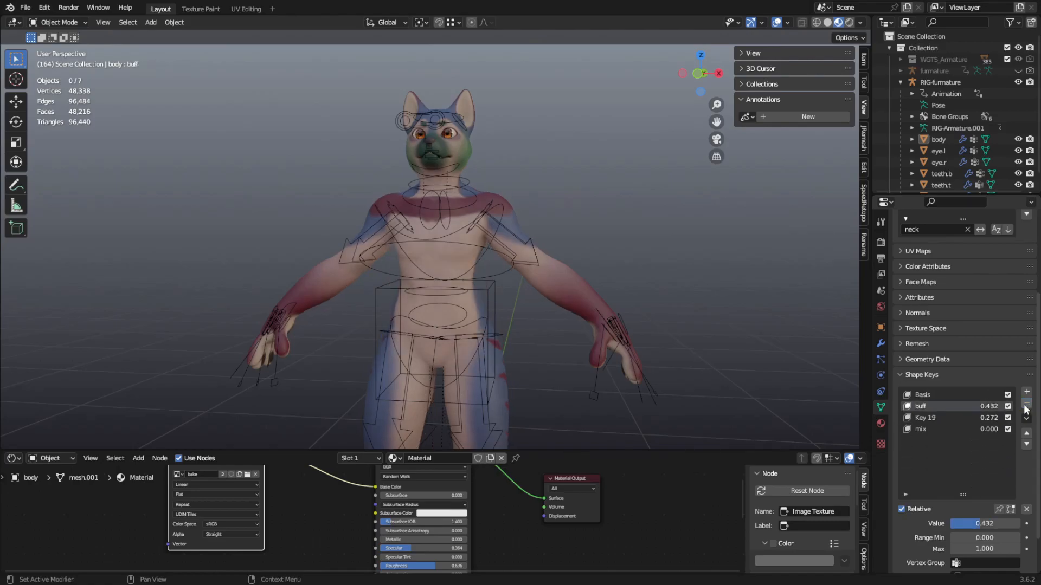
- Remove the Key 19 and buff shape keys from the body, leaving only Basis and mix
click(939, 418)
click(1026, 403)
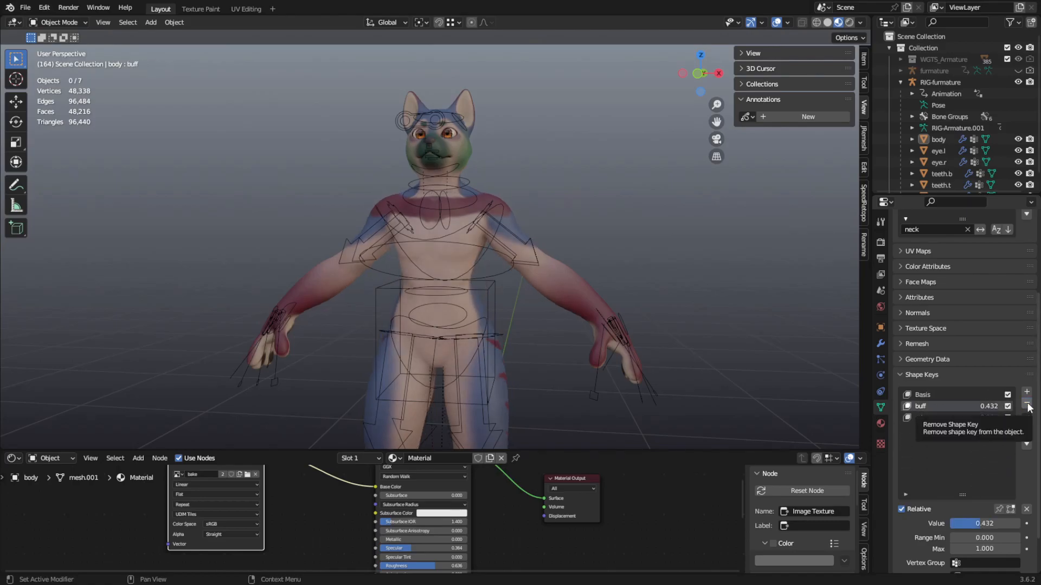
click(923, 418)
click(952, 406)
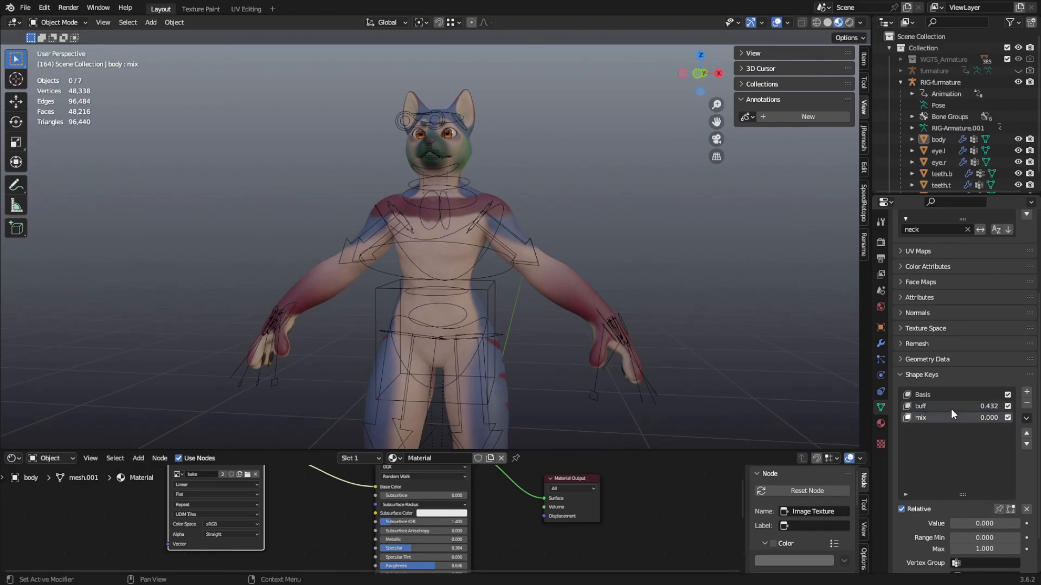
click(1028, 405)
scroll(991, 469, up, 1)
click(930, 431)
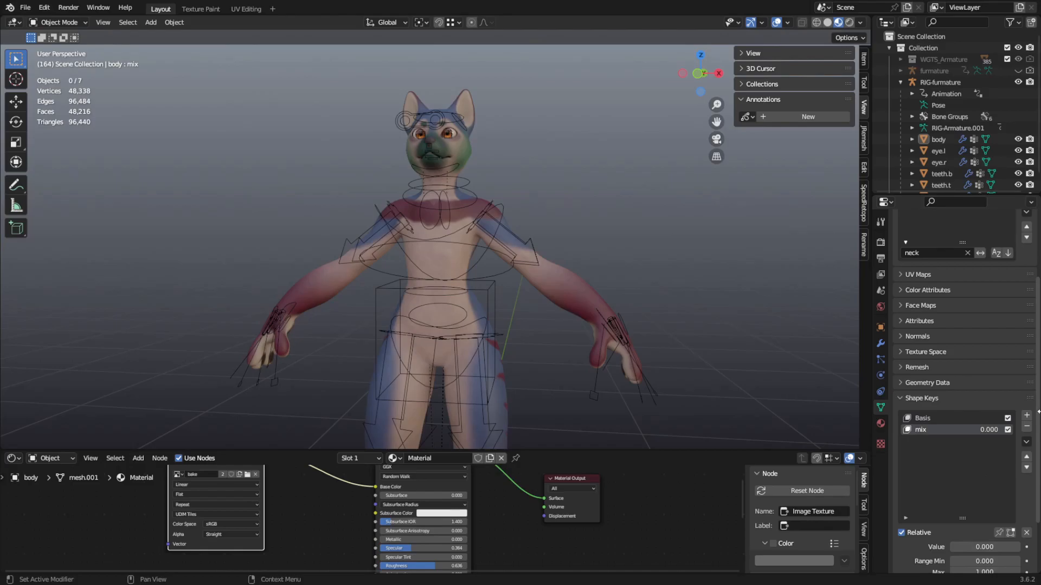
- Delete the body's Basis shape key, check the mesh in Edit Mode, and delete the remaining mix key
click(948, 418)
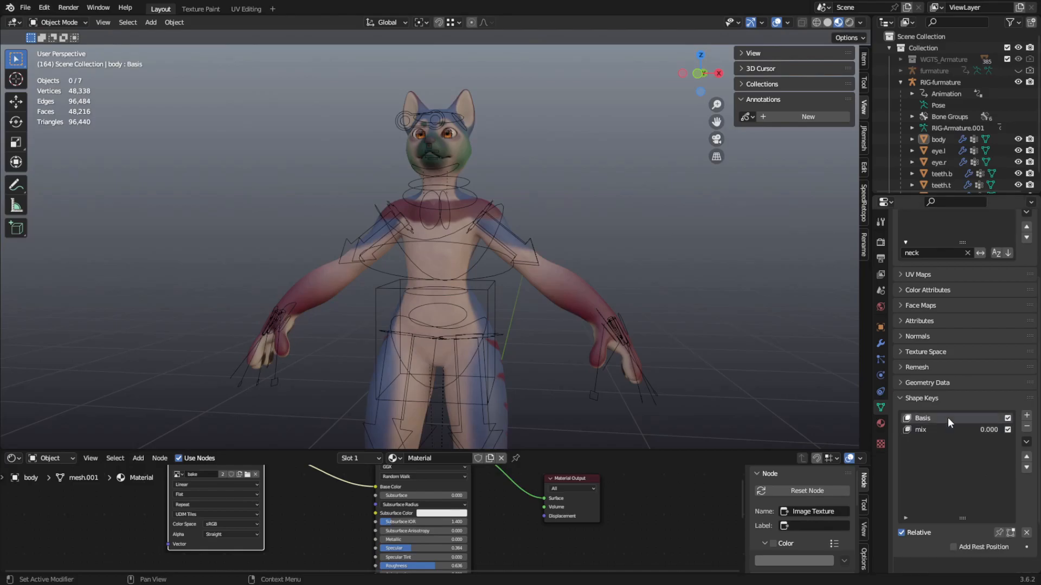
click(1026, 427)
middle_drag(821, 389, 668, 307)
middle_drag(756, 332, 781, 337)
key(Tab)
middle_drag(683, 327, 640, 332)
key(Tab)
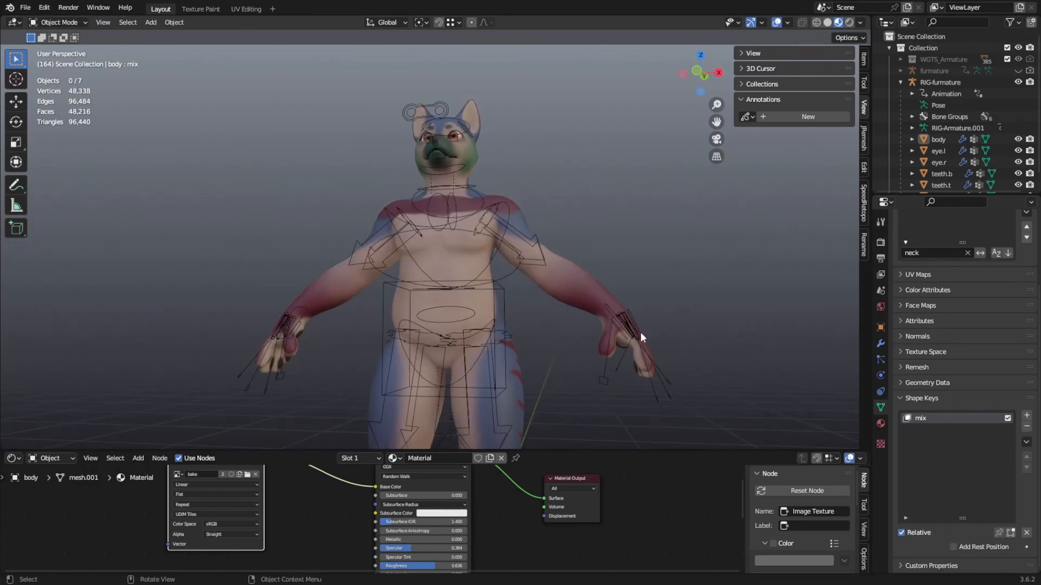
click(1026, 426)
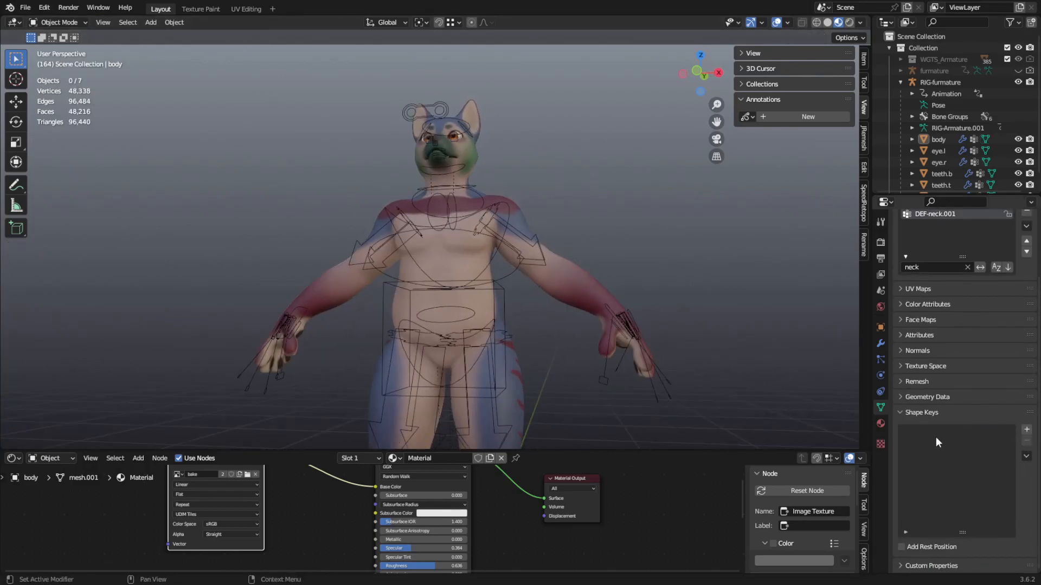
- Show the furmature armature briefly, hide it again, and select the body mesh
middle_drag(681, 311, 589, 253)
click(593, 281)
key(Tab)
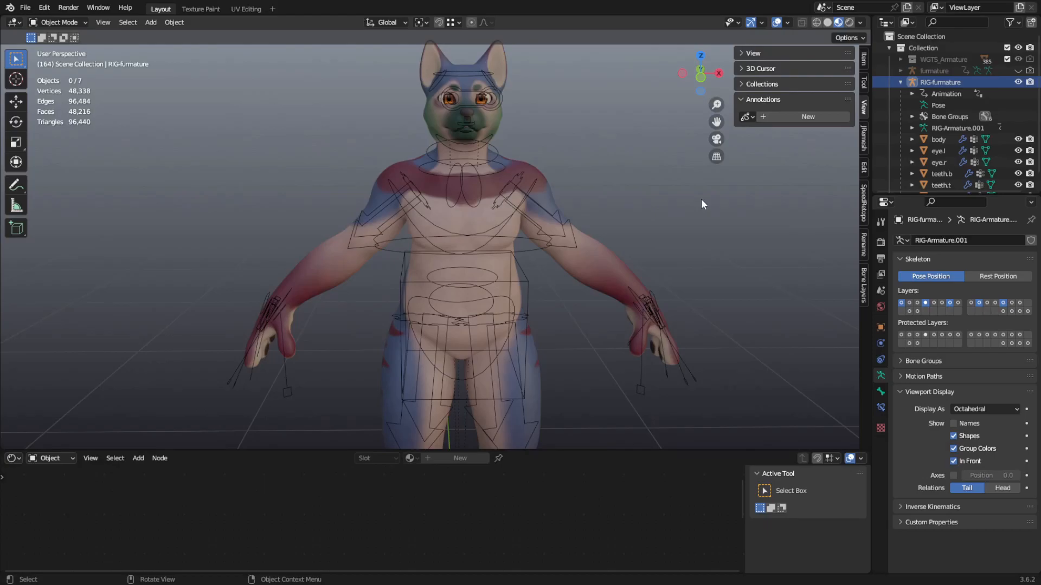
click(1019, 71)
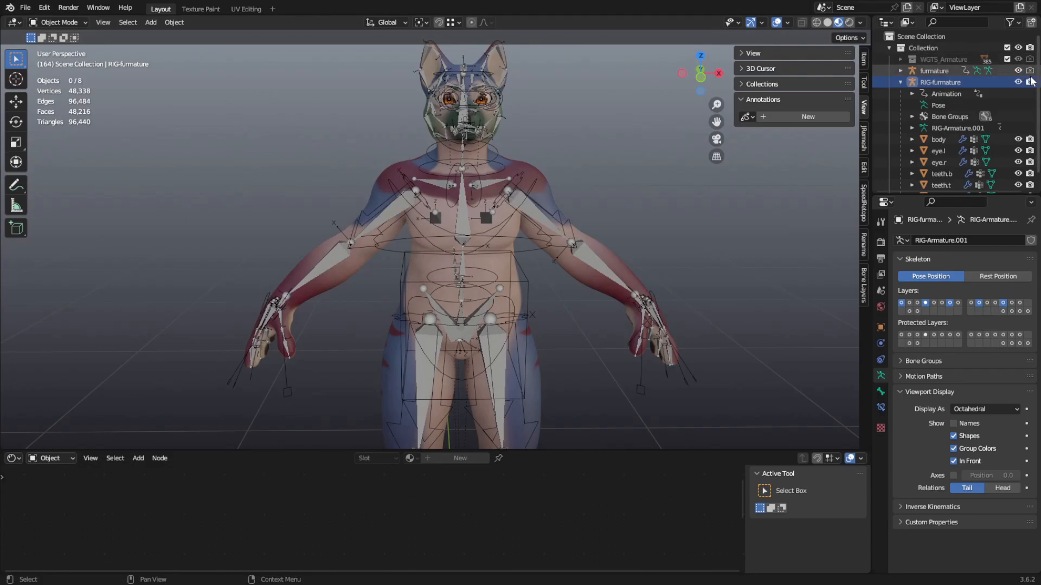
click(1018, 71)
click(561, 232)
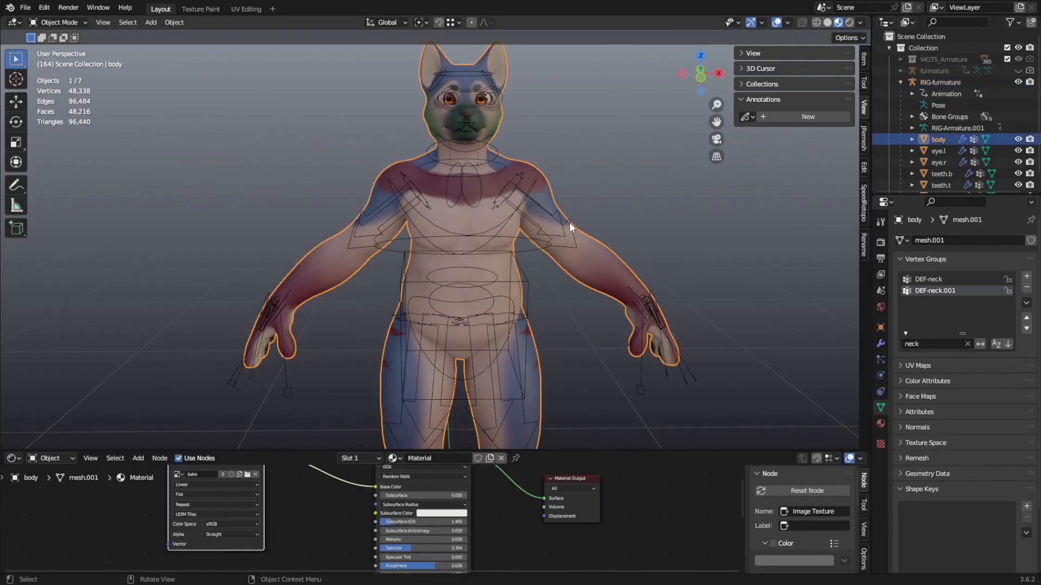
- Show the furmature armature in place of RIG-furmature for comparison, and restore the RIG-furmature display
click(570, 223)
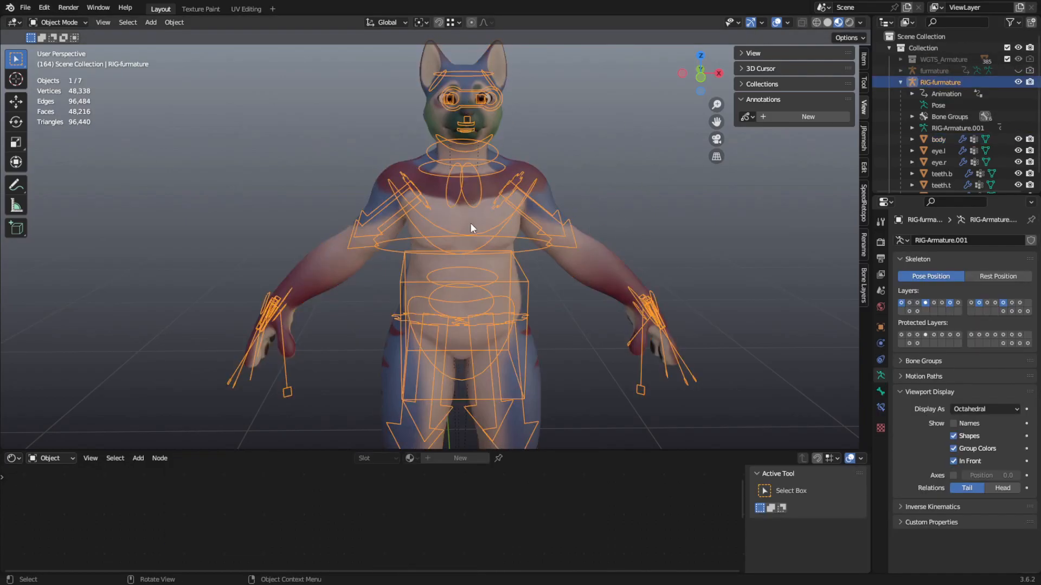
click(1017, 70)
click(1018, 82)
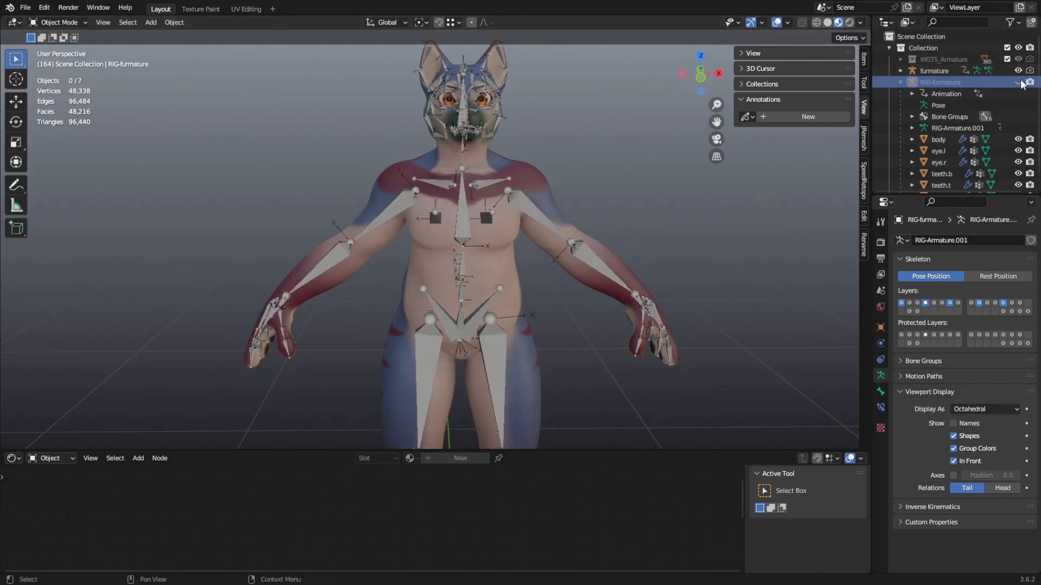
click(515, 202)
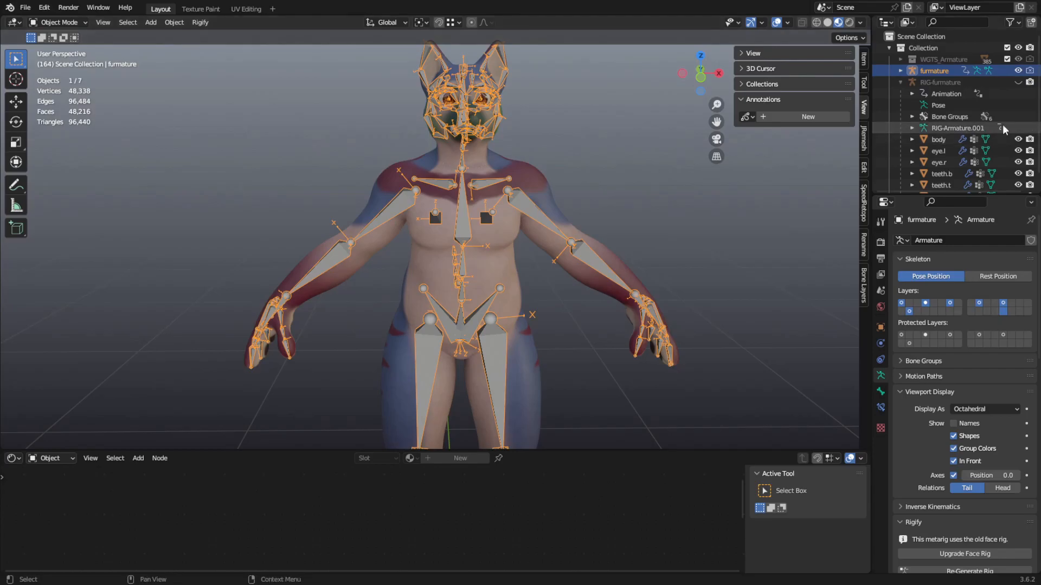
click(1018, 70)
click(1018, 81)
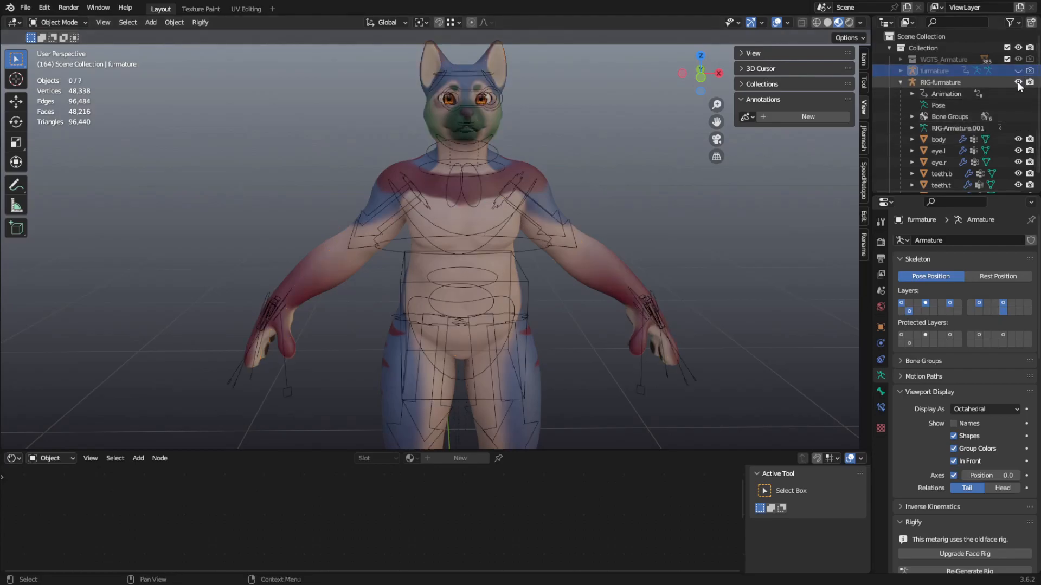
- Examine the body mesh from the front and side, comparing the shoulders, arms and tail with the rig controls
click(558, 225)
mouse_move(558, 224)
middle_down()
mouse_move(487, 213)
mouse_move(551, 213)
middle_up()
click(592, 189)
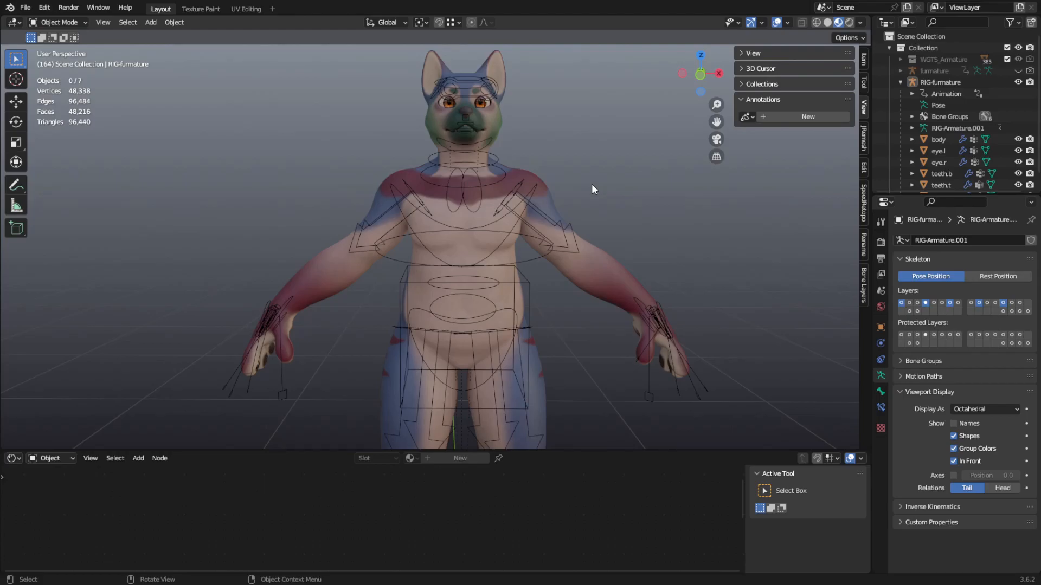
shift+middle_drag(592, 190, 607, 248)
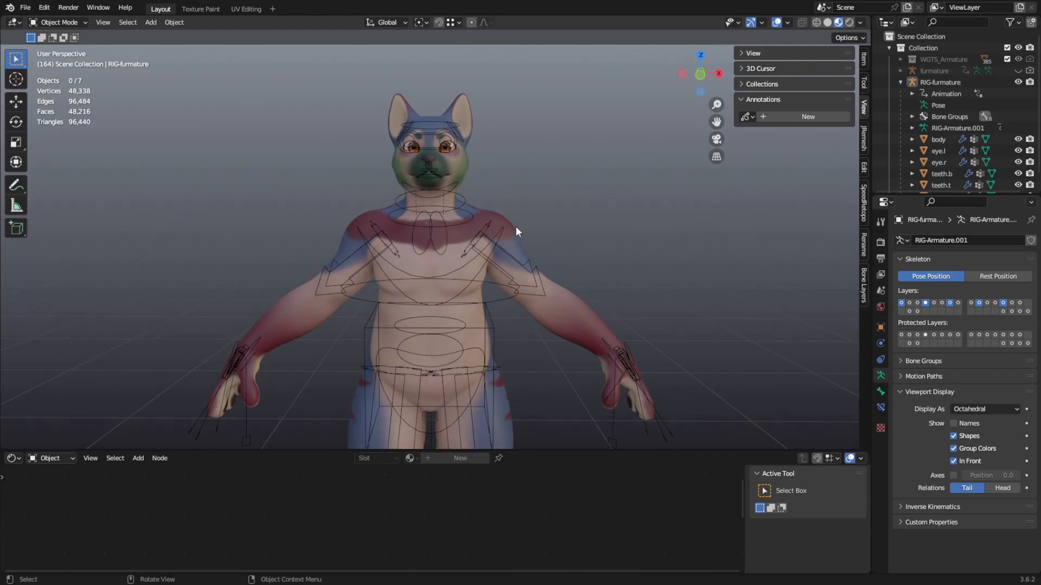
middle_drag(519, 231, 484, 339)
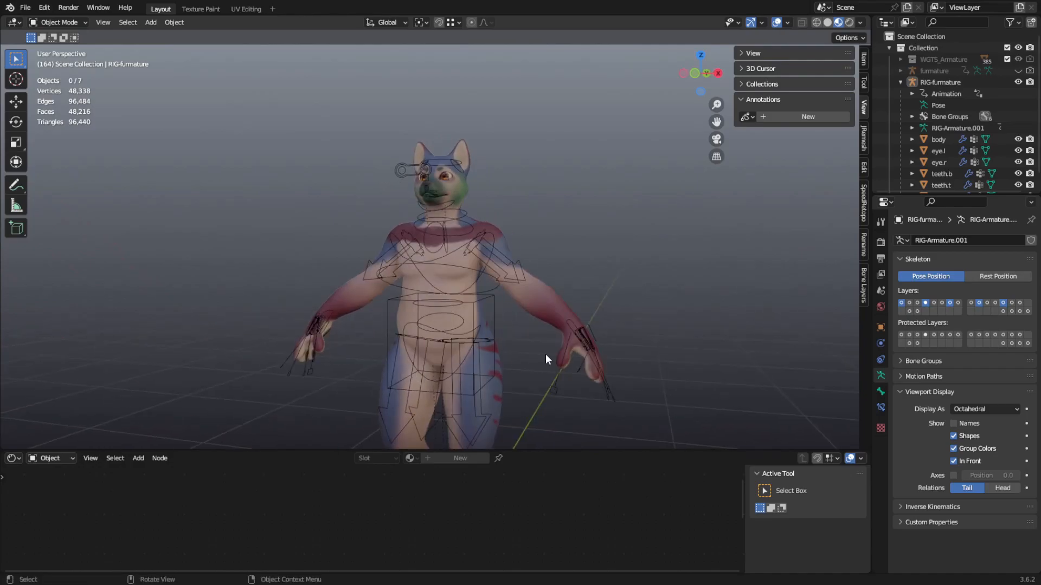
middle_drag(545, 359, 495, 338)
click(542, 327)
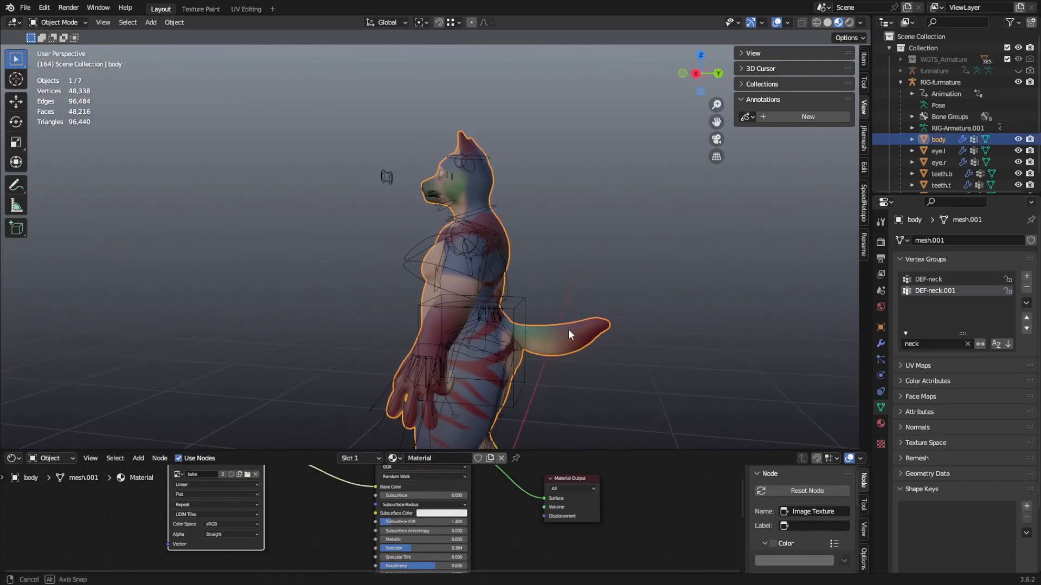
middle_drag(567, 330, 549, 328)
middle_drag(713, 319, 506, 223)
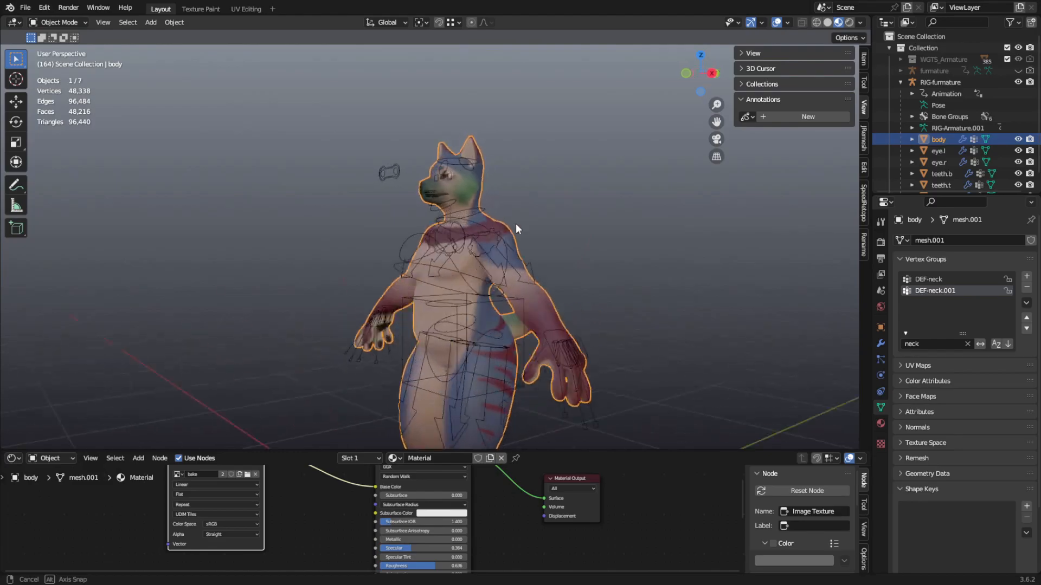
scroll(444, 131, up, 4)
middle_drag(431, 136, 512, 77)
scroll(488, 75, up, 2)
scroll(477, 100, down, 3)
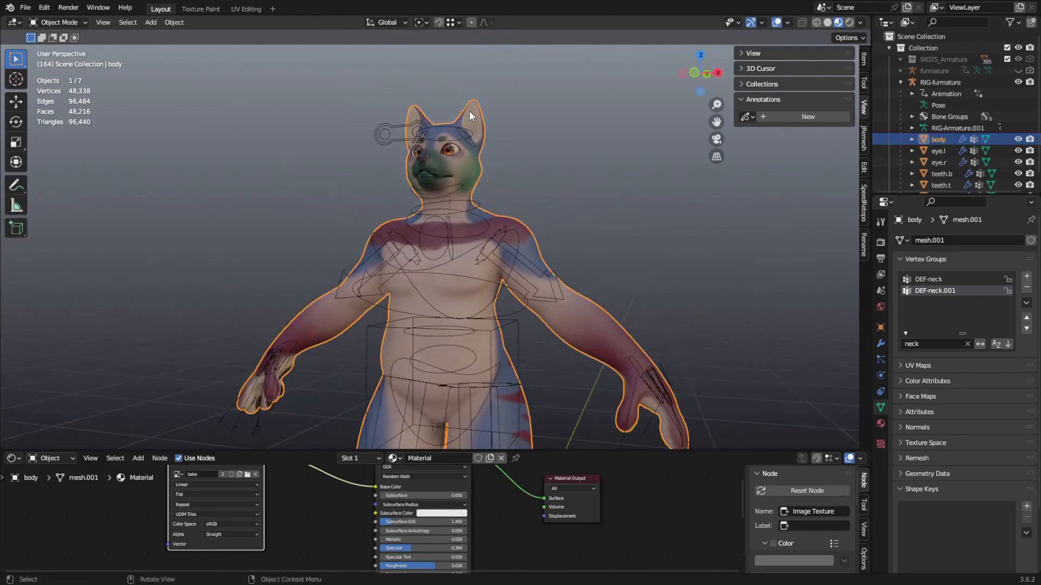
middle_drag(495, 152, 528, 196)
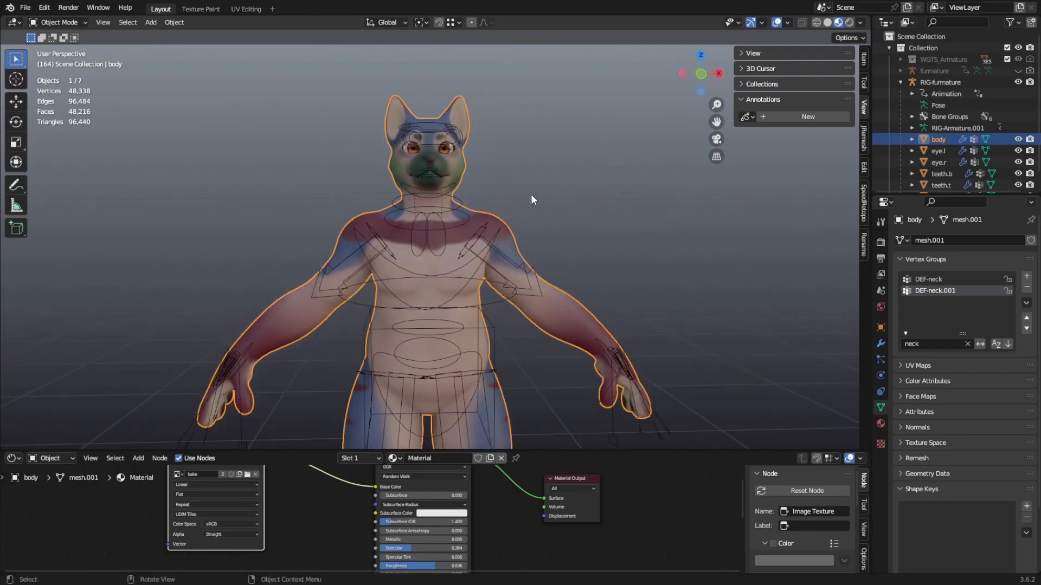
scroll(494, 231, up, 4)
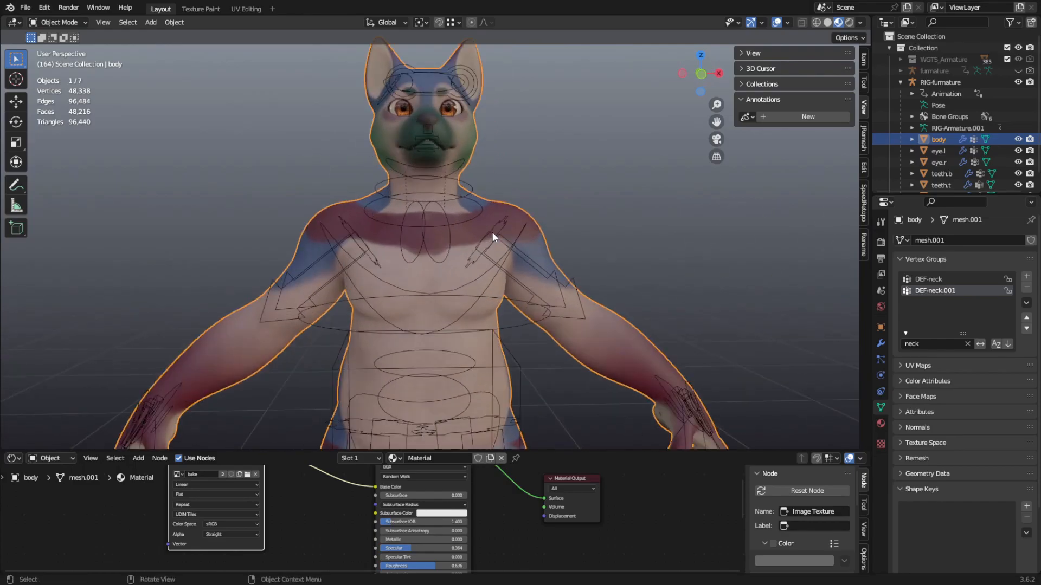
- Hide RIG-furmature, show the furmature metarig and select it
click(515, 245)
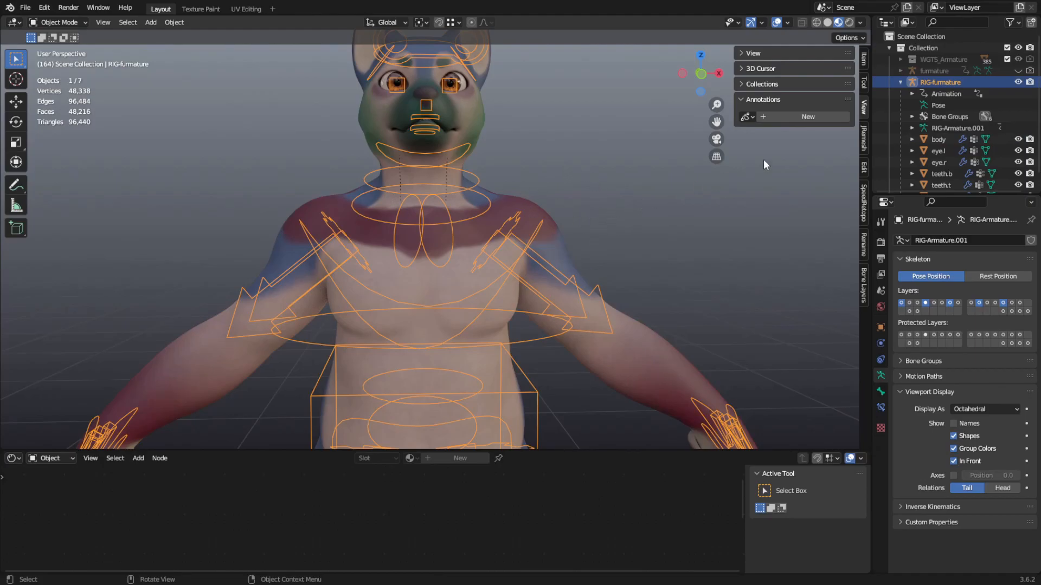
scroll(651, 245, down, 1)
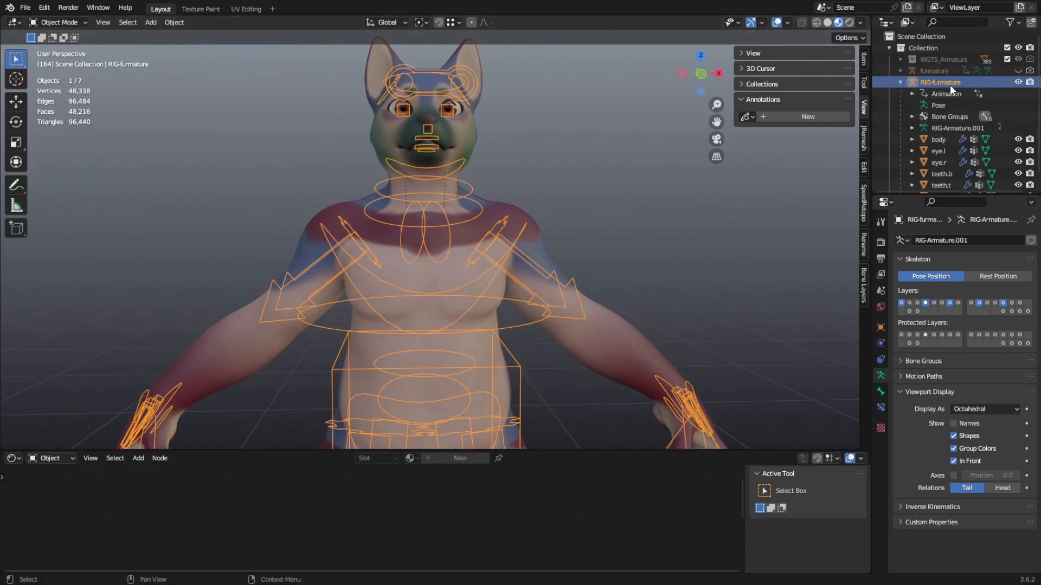
click(1018, 82)
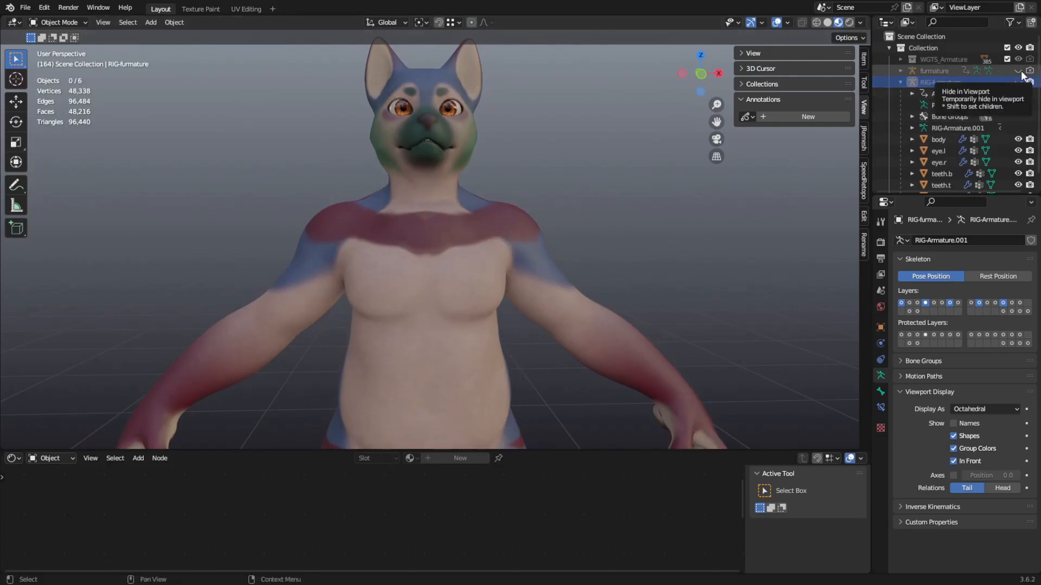
click(1018, 70)
click(505, 260)
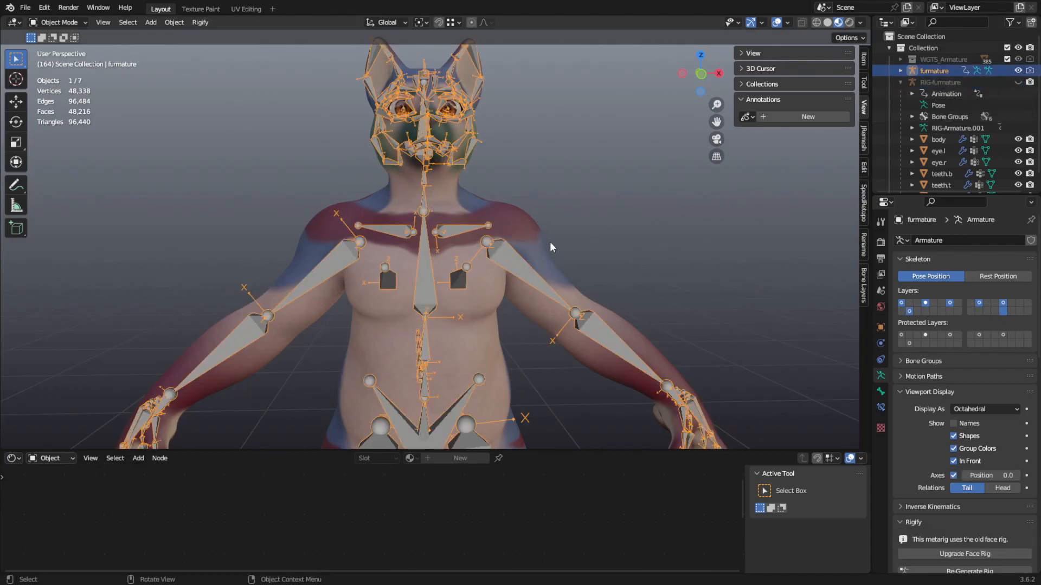
- Put furmature in Edit Mode and enable X-axis mirroring for its bones
click(55, 23)
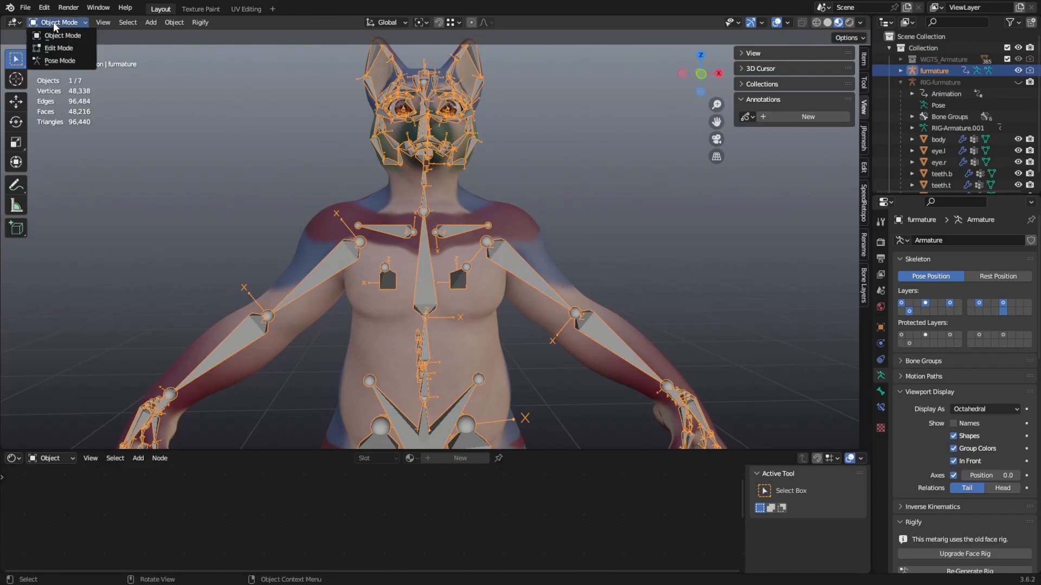
click(69, 52)
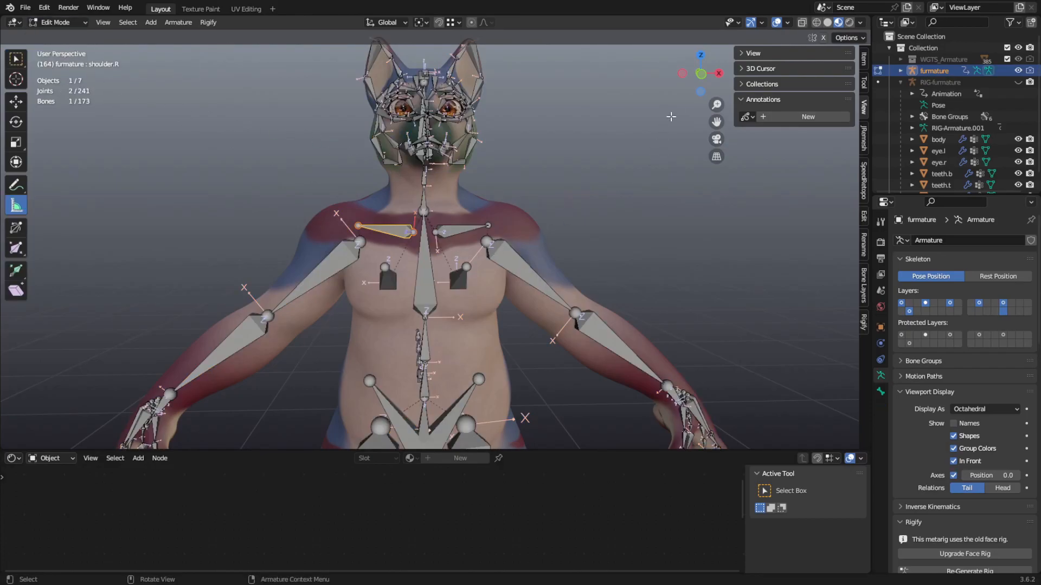
middle_drag(605, 193, 569, 169)
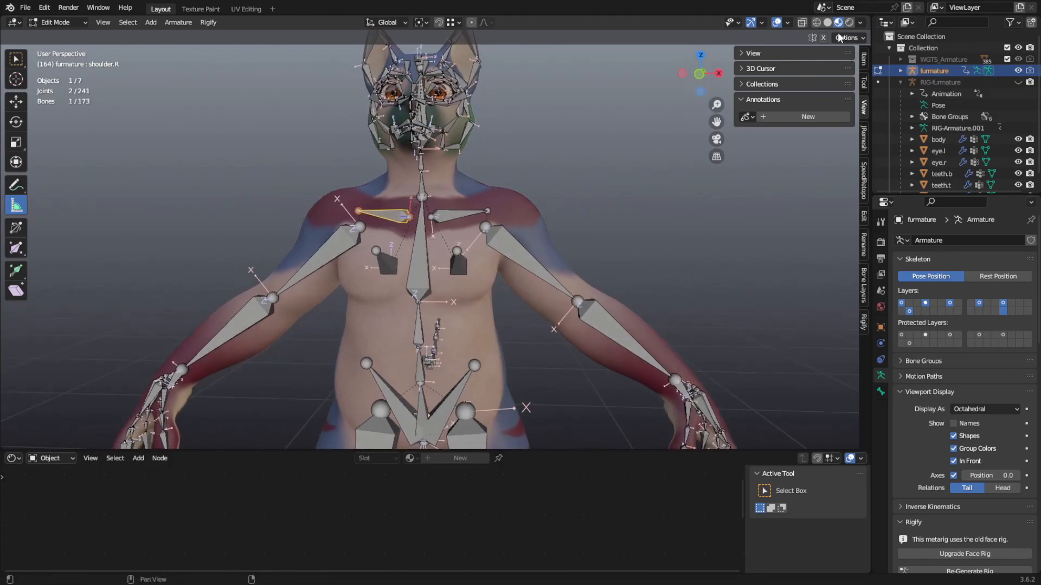
click(822, 38)
- In front view, move the shoulder.L tip and upper_arm.L base together about 0.044 m outward and 0.014 m down
click(486, 226)
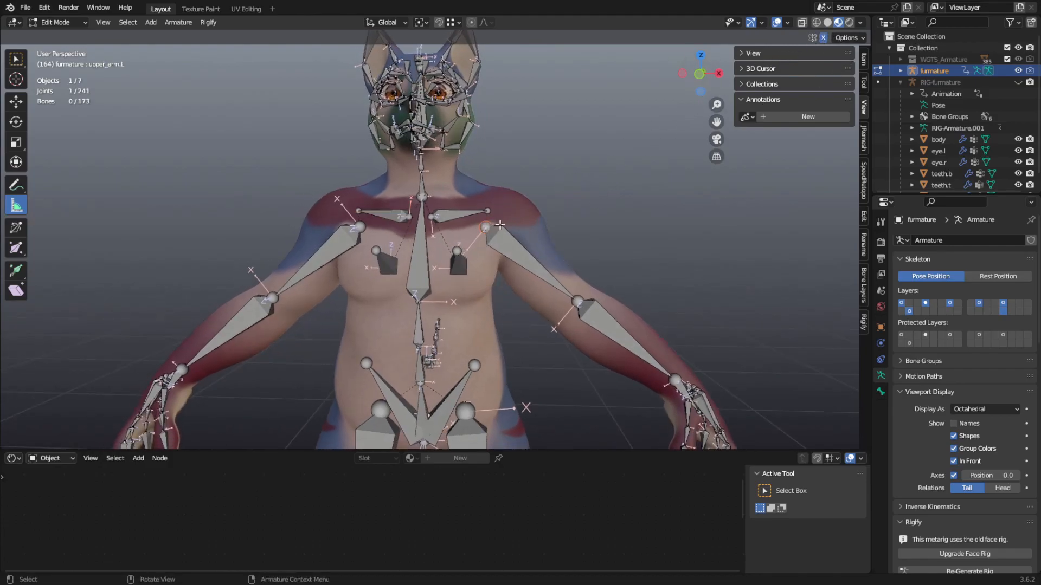
click(699, 73)
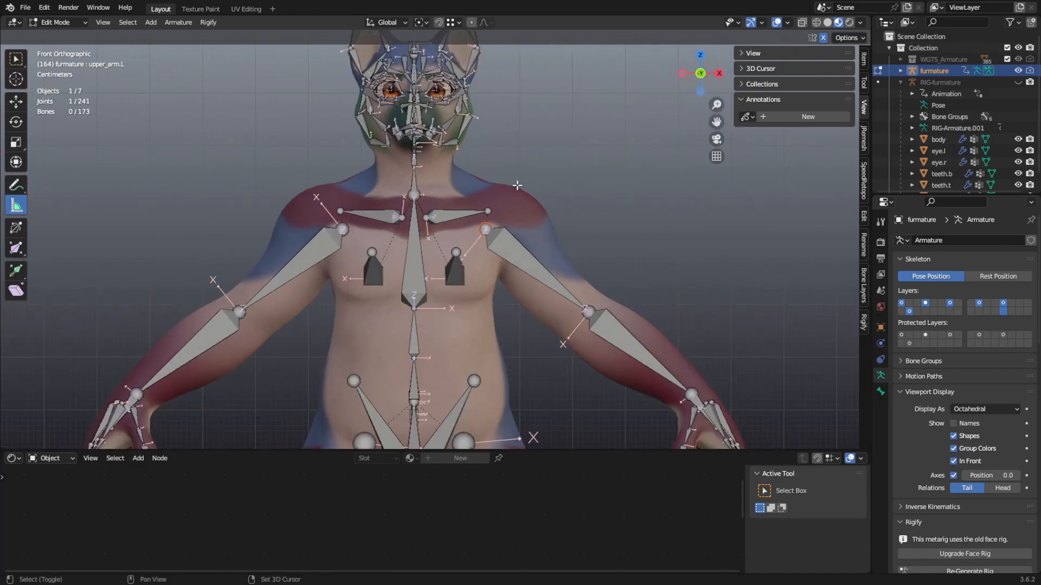
scroll(616, 134, up, 1)
shift+click(466, 226)
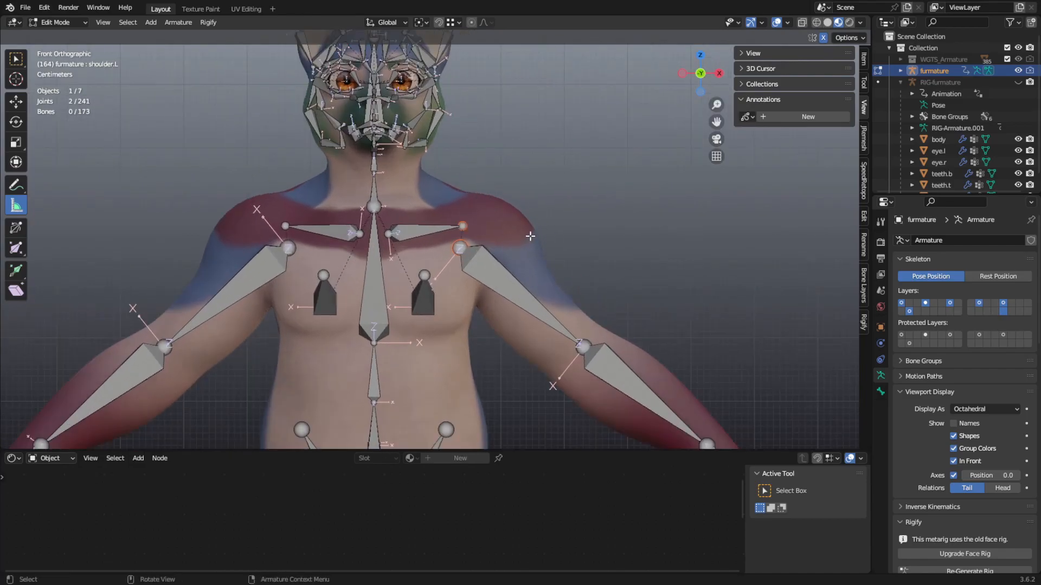
key(g)
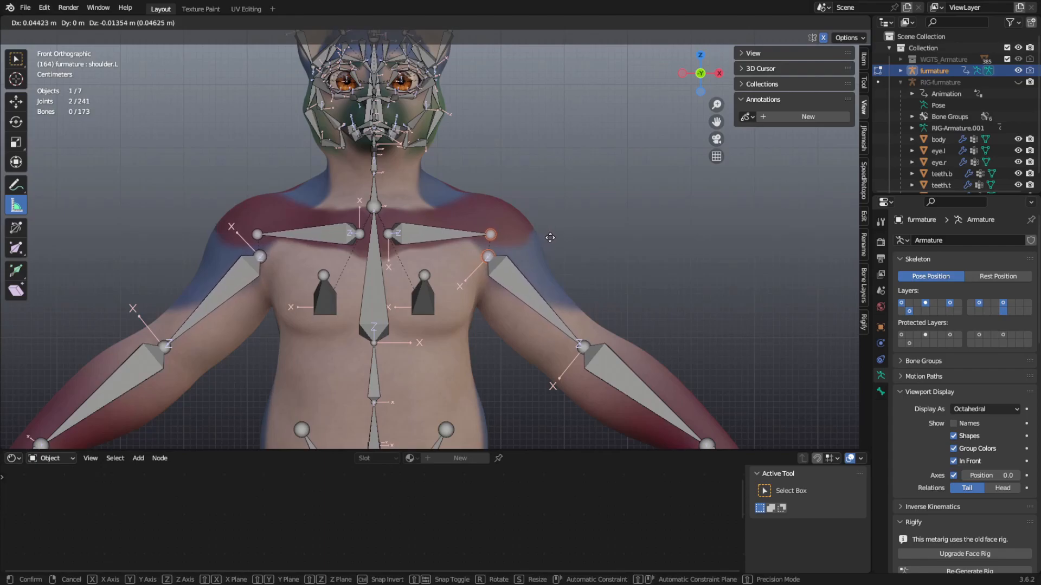
click(531, 232)
- Move only the shoulder.L tip about 0.024 m back inward, towards the neck
click(490, 232)
key(g)
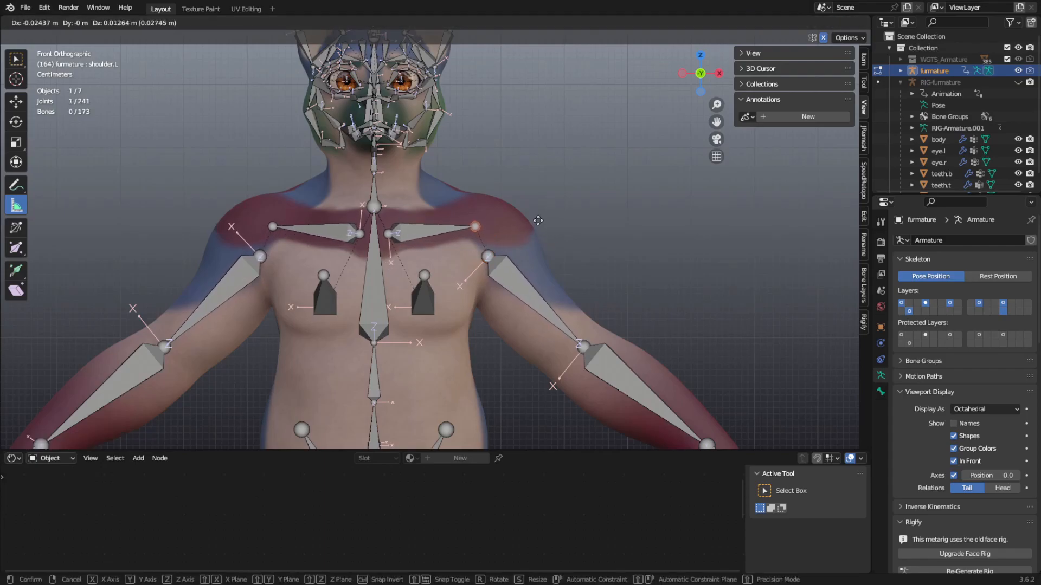
click(537, 228)
shift+middle_drag(583, 313, 543, 211)
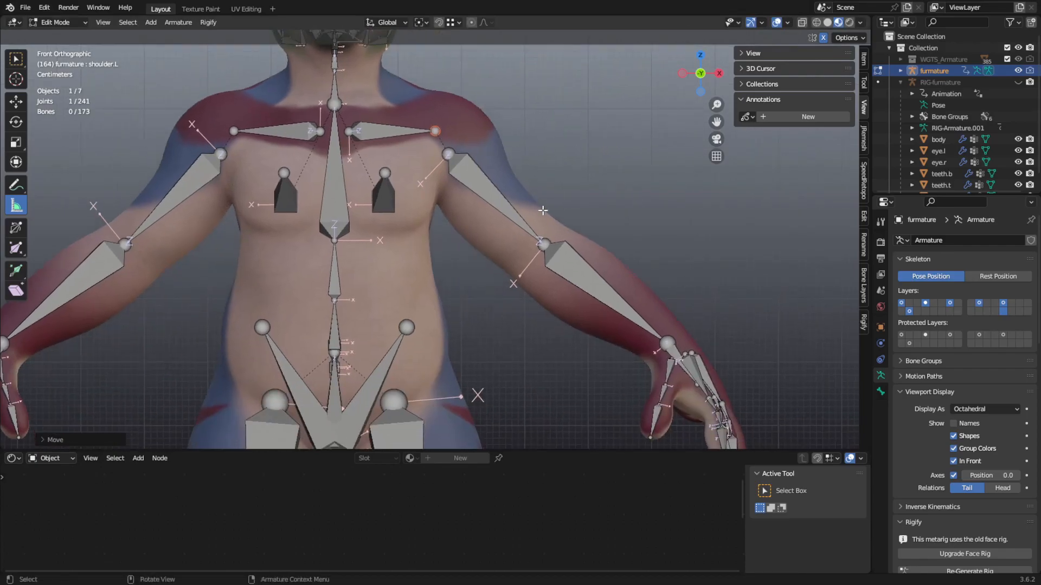
- Nudge the elbow joint at the end of upper_arm.L slightly outward
click(545, 241)
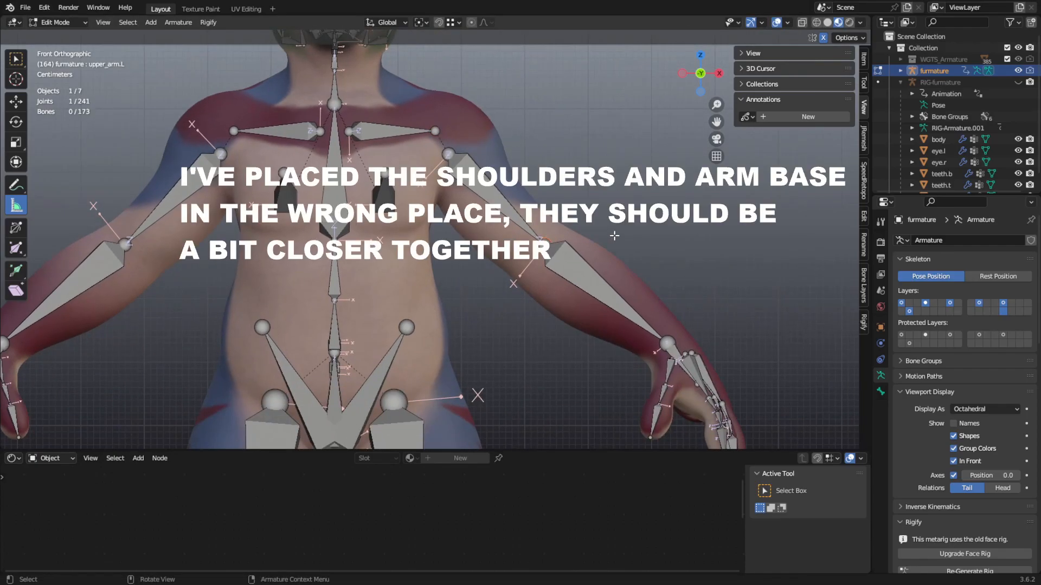
key(g)
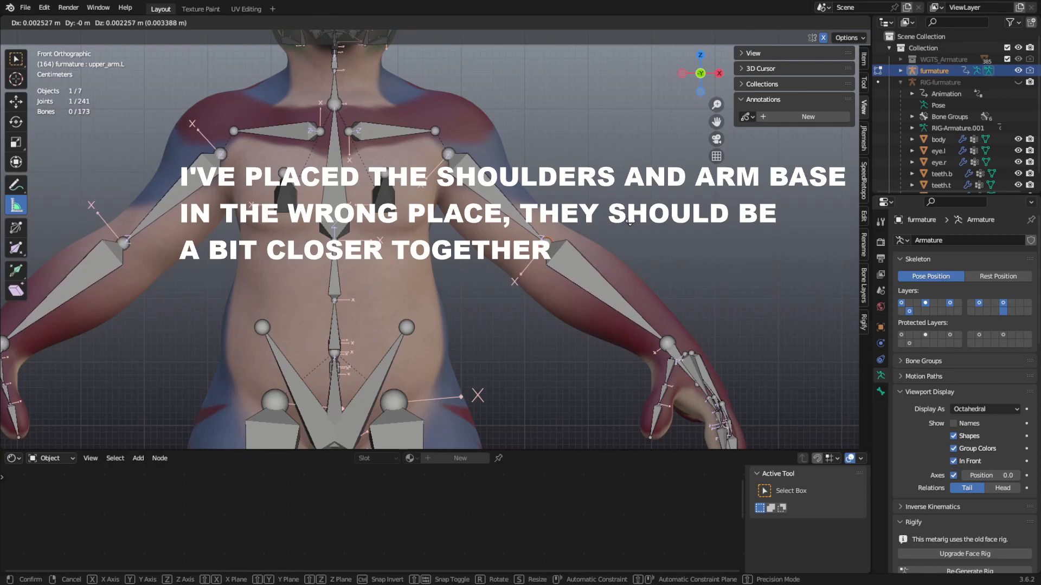
click(630, 221)
- Move the ribs.L bone about 0.039 m outward and 0.030 m down on the chest
shift+middle_drag(384, 204, 431, 222)
click(431, 223)
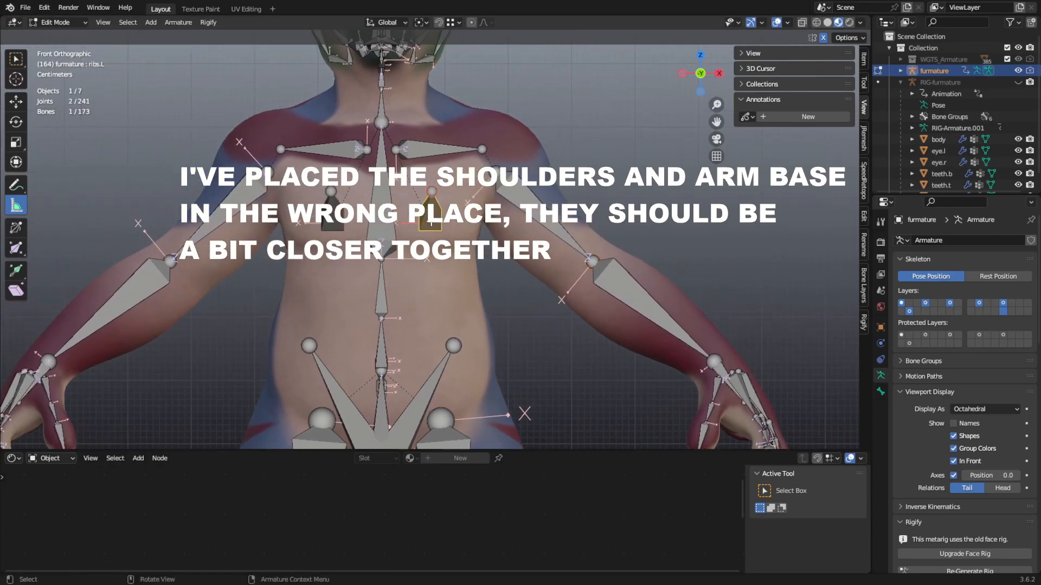
key(g)
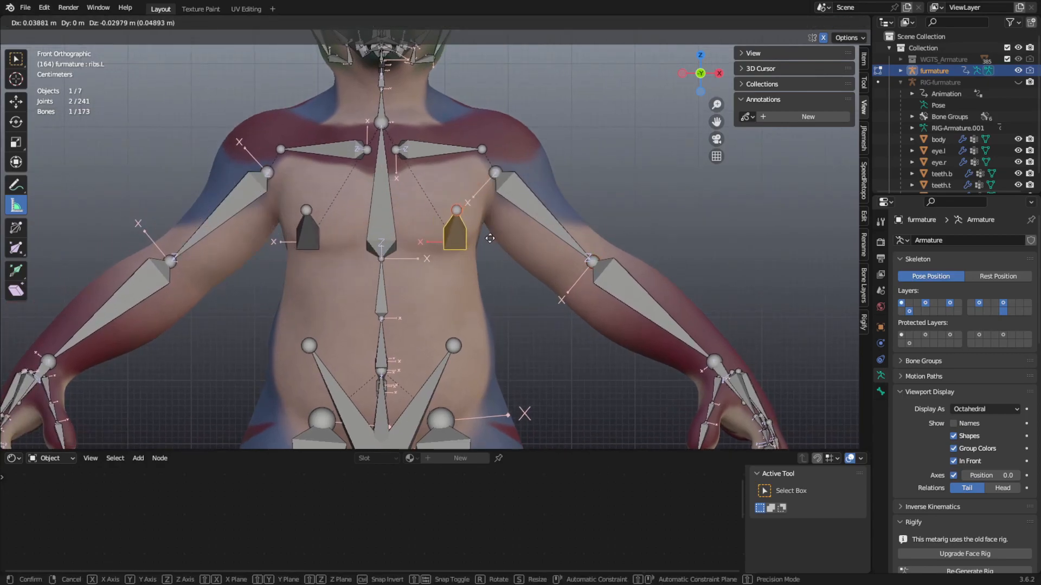
click(489, 239)
shift+middle_drag(488, 236, 509, 225)
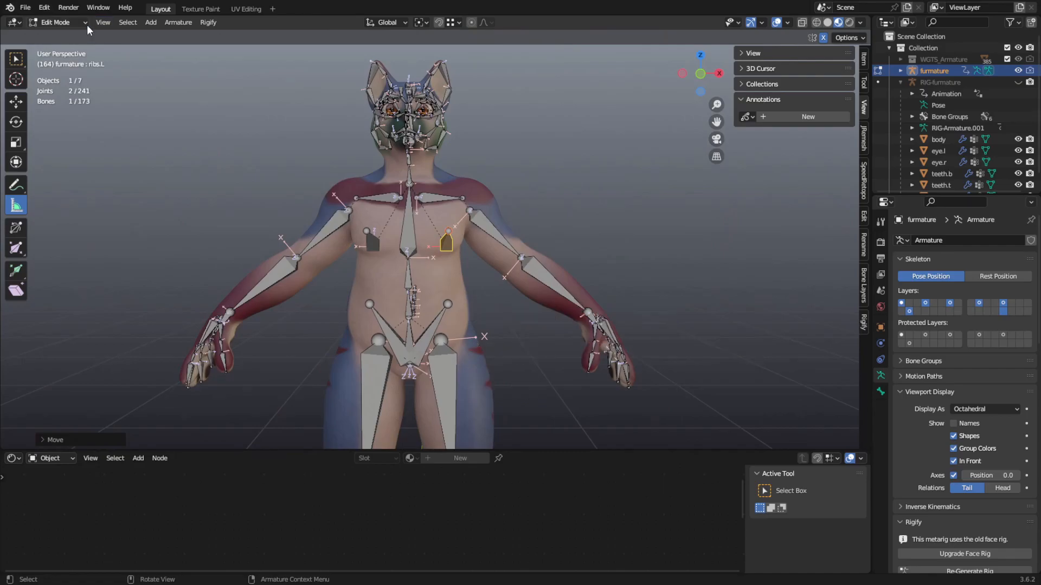
- Return furmature to Object Mode and re-generate the Rigify rig from it
click(209, 22)
click(66, 22)
click(53, 34)
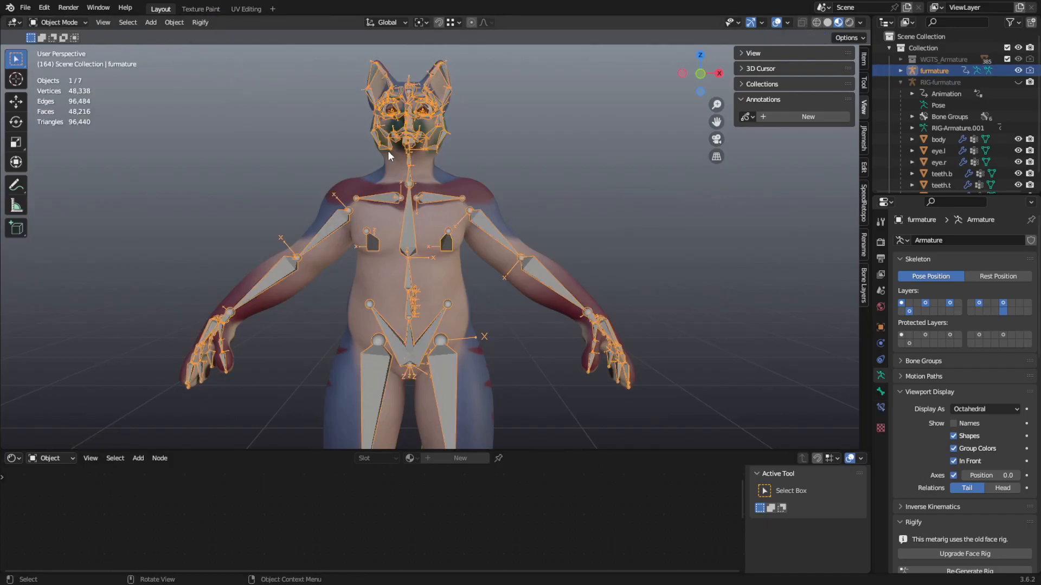
click(204, 23)
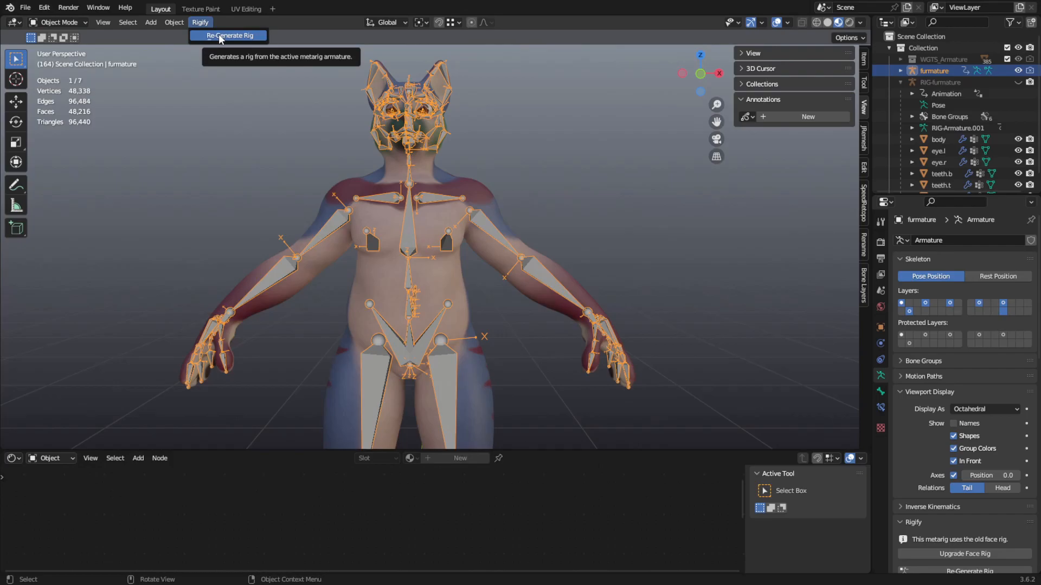
click(220, 36)
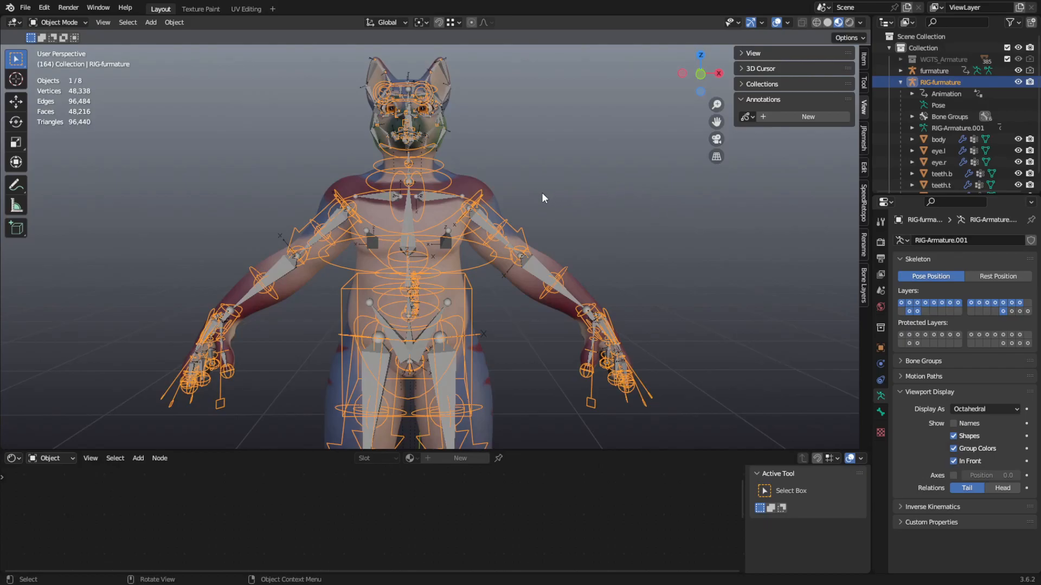
- Hide the furmature metarig and put RIG-furmature in Pose Mode
click(1019, 71)
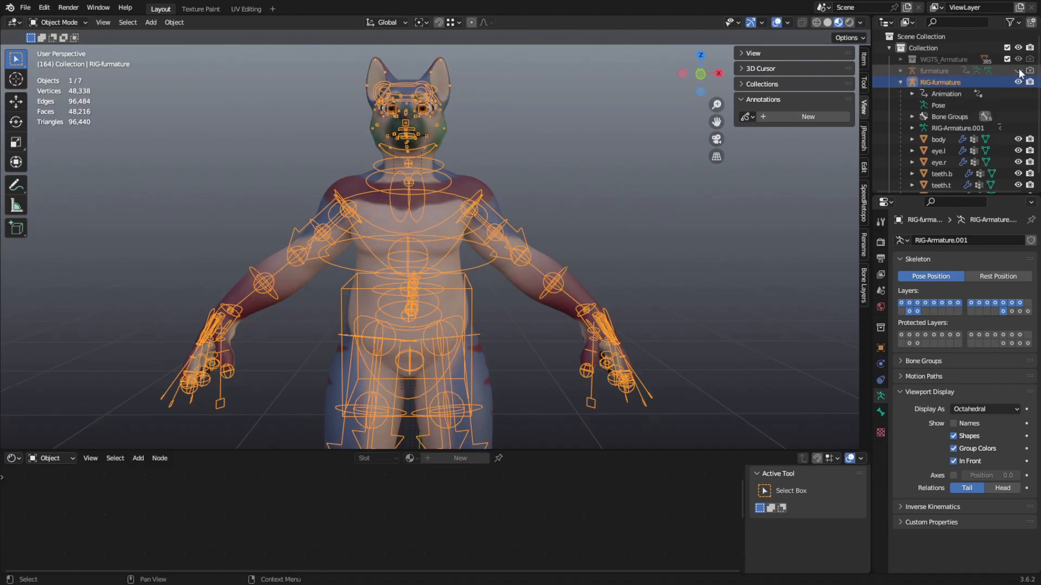
middle_drag(494, 192, 540, 200)
click(71, 22)
click(62, 61)
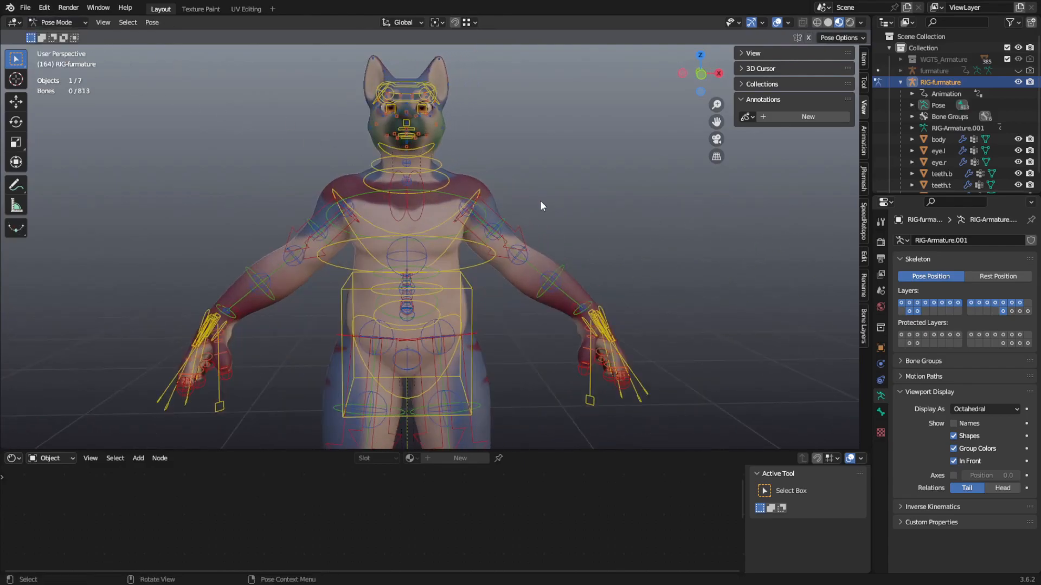
- Raise the left arm by moving hand_ik.L outward and upward to about X -0.312, Y -0.156, Z 0.168 m in local location
click(582, 303)
mouse_move(616, 303)
middle_down()
mouse_move(595, 288)
mouse_move(632, 301)
middle_up()
key(g)
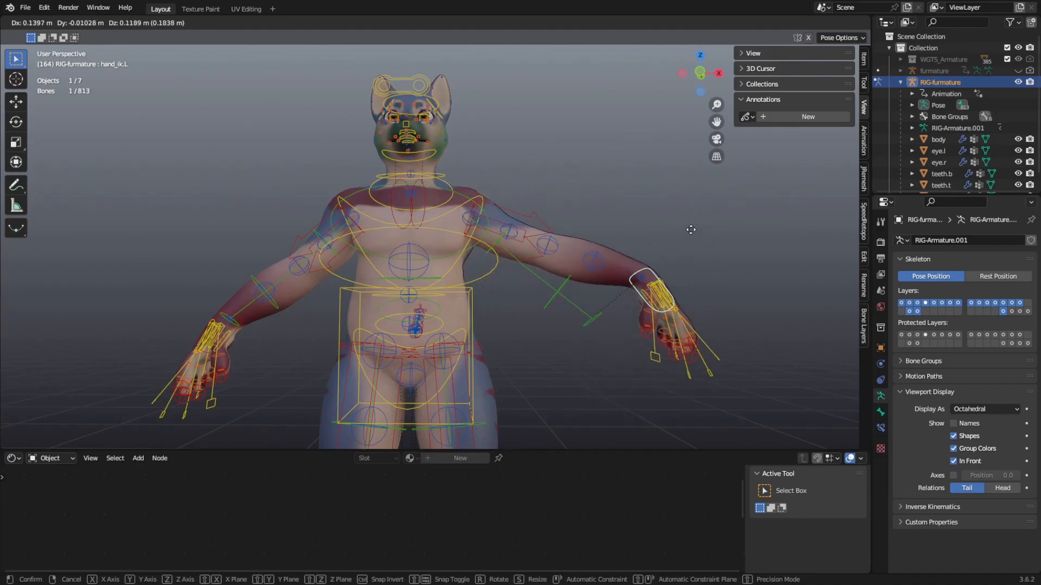
click(699, 195)
alt+middle_drag(486, 211, 480, 242)
scroll(480, 242, up, 8)
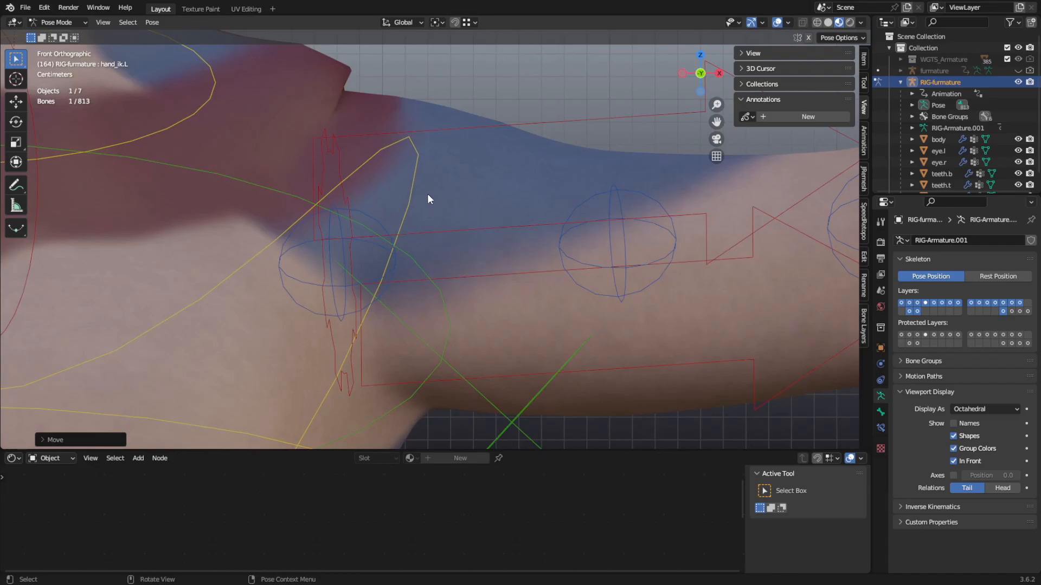
middle_drag(428, 195, 246, 128)
click(70, 22)
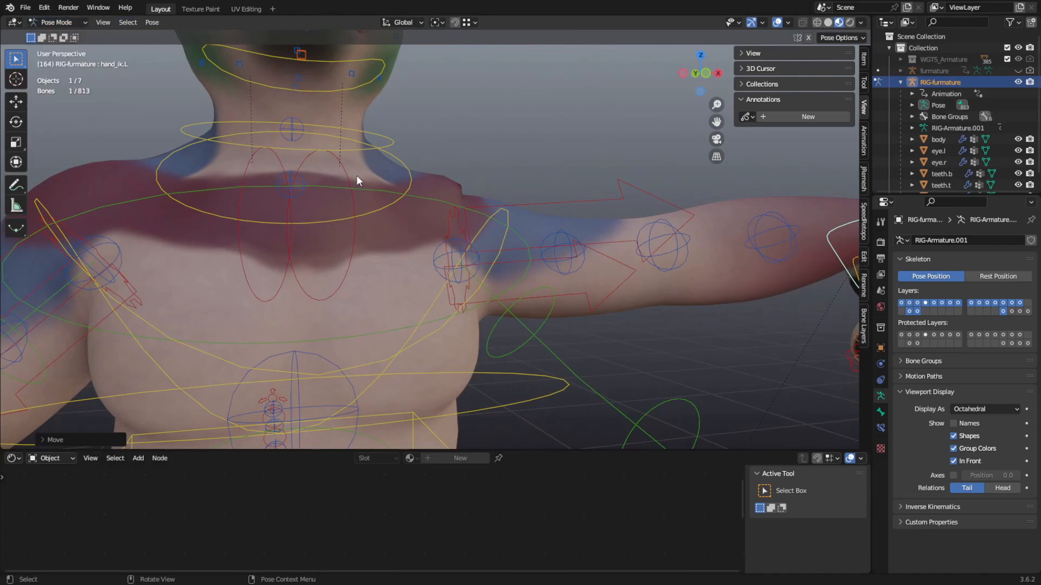
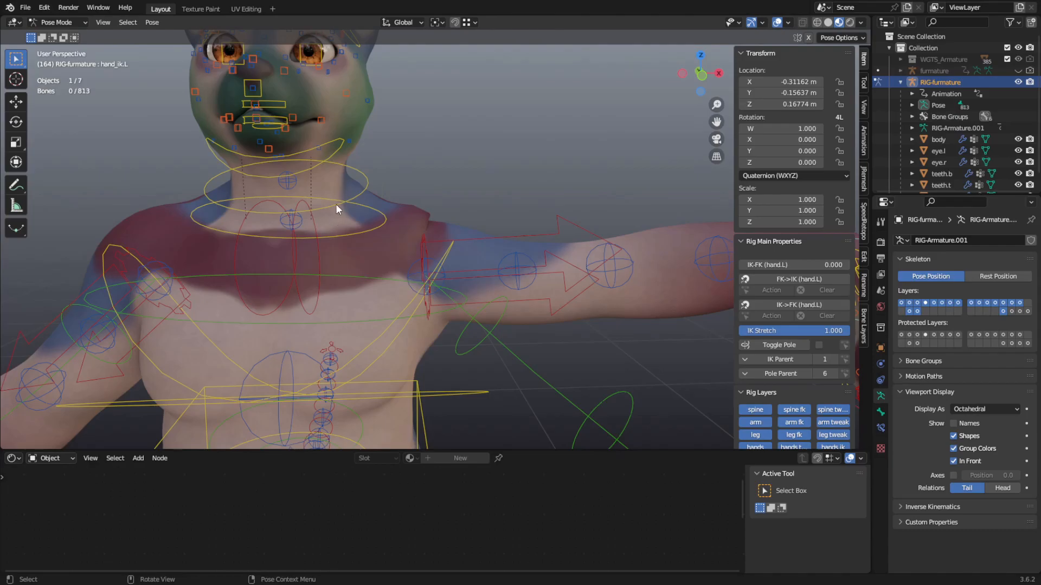
- Show only the deformation bone layer of RIG-furmature and select the DEF-shoulder.L bone
click(1011, 311)
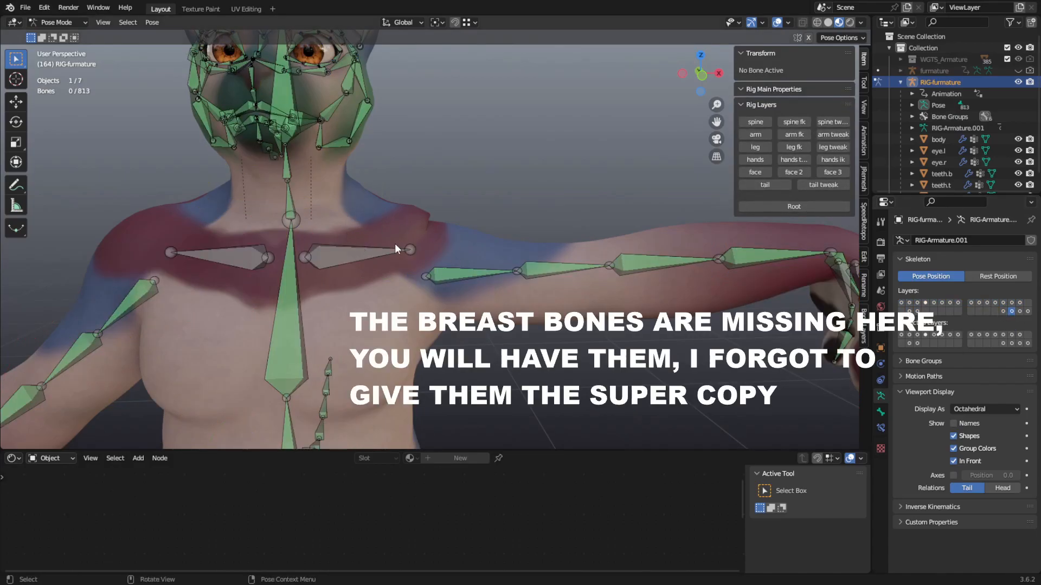
click(508, 269)
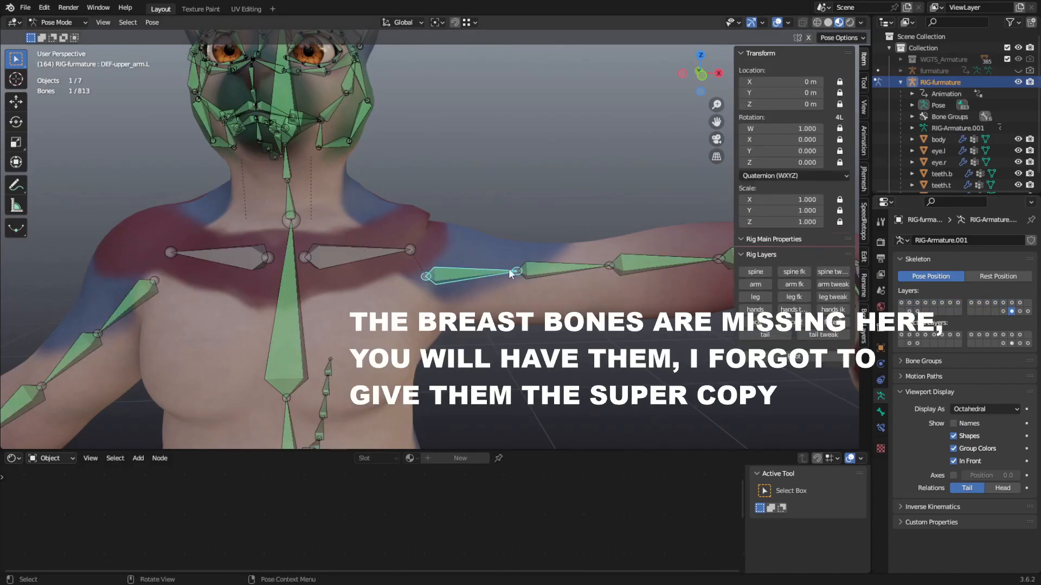
click(548, 269)
click(461, 273)
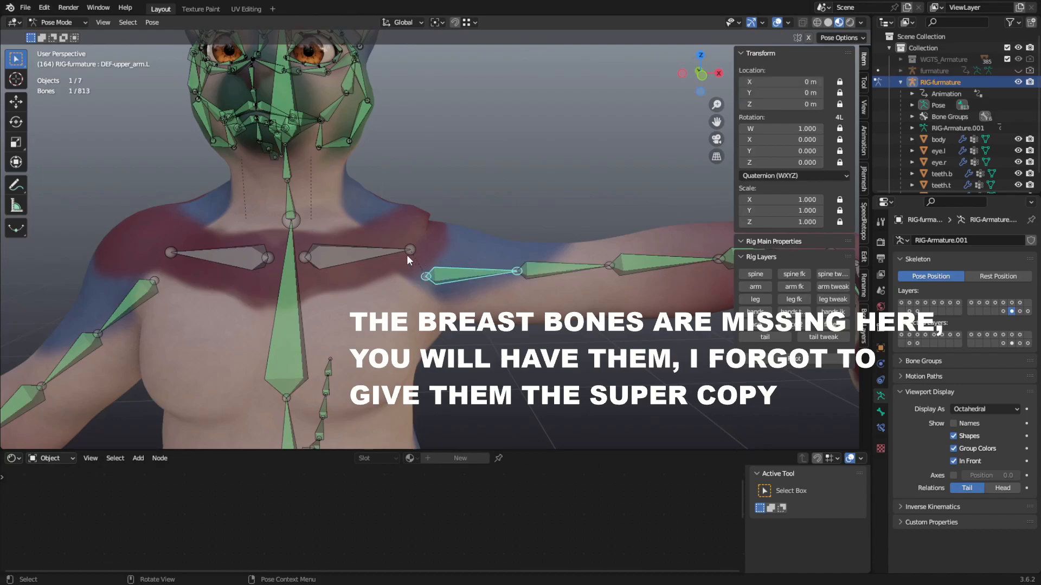
click(535, 314)
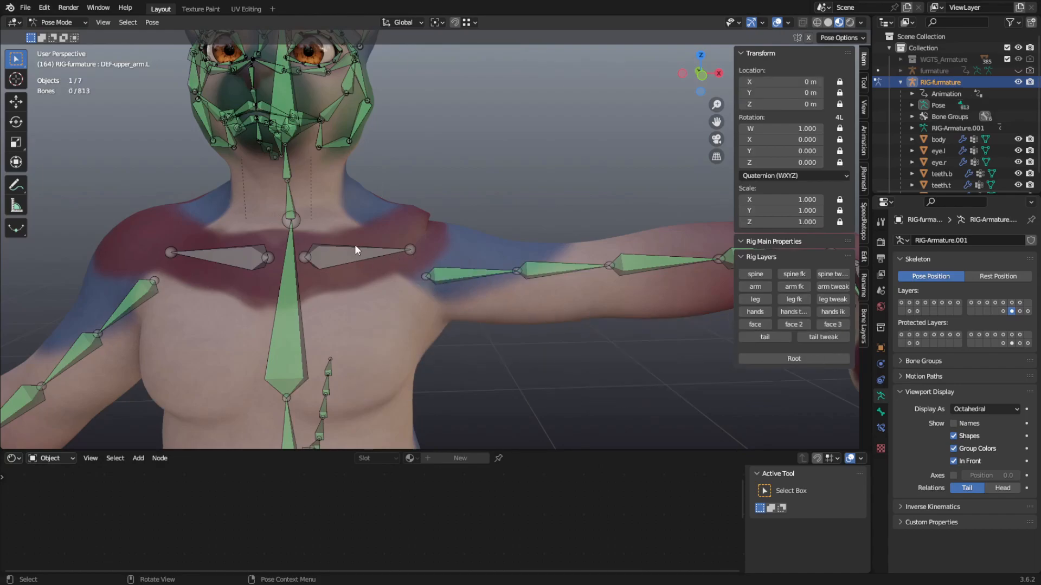
click(335, 249)
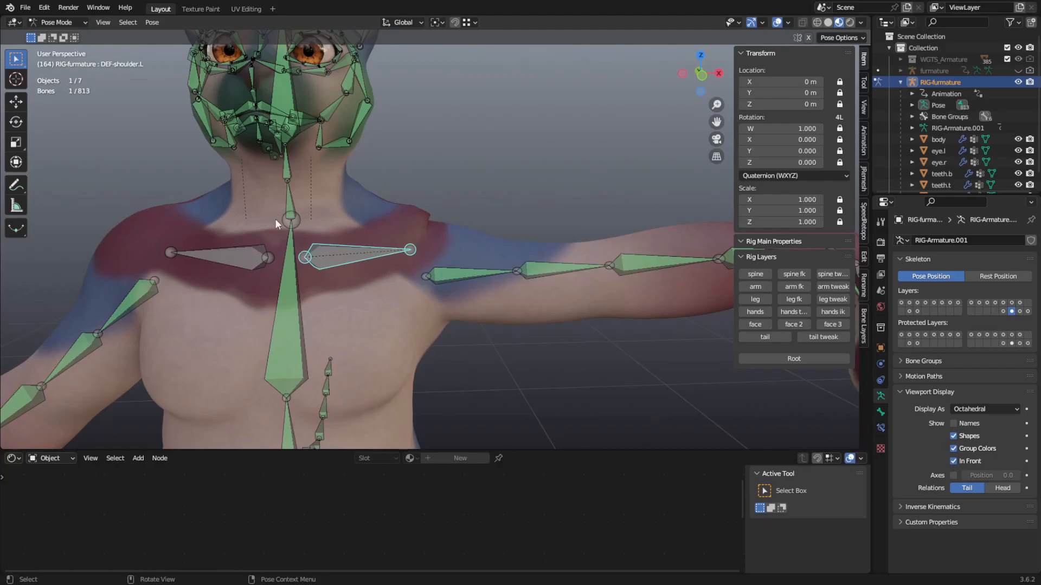
- Return to Object Mode, select RIG-furmature together with the body mesh, and put the body in Weight Paint mode
click(53, 22)
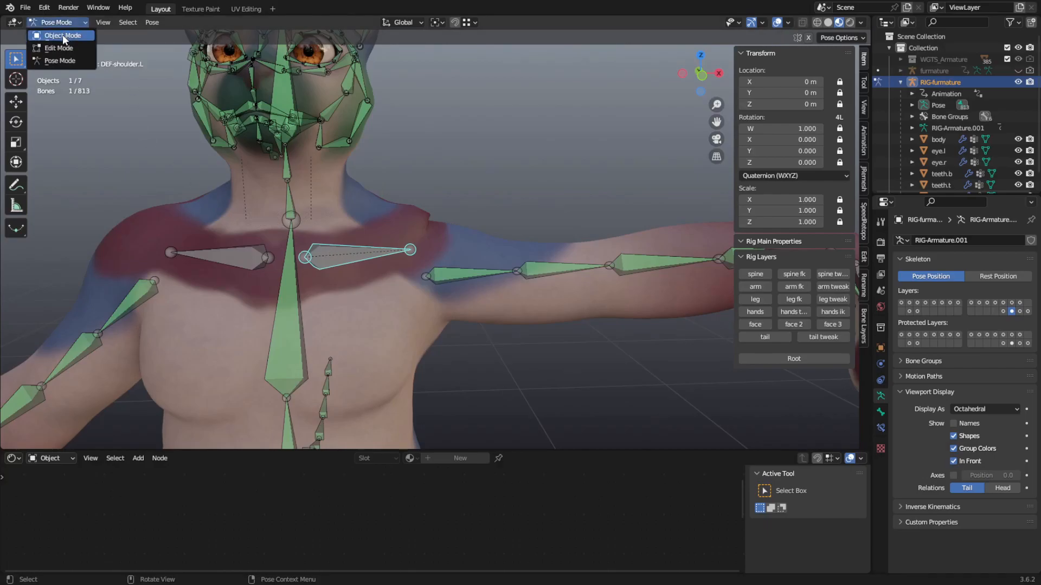
click(63, 35)
click(436, 280)
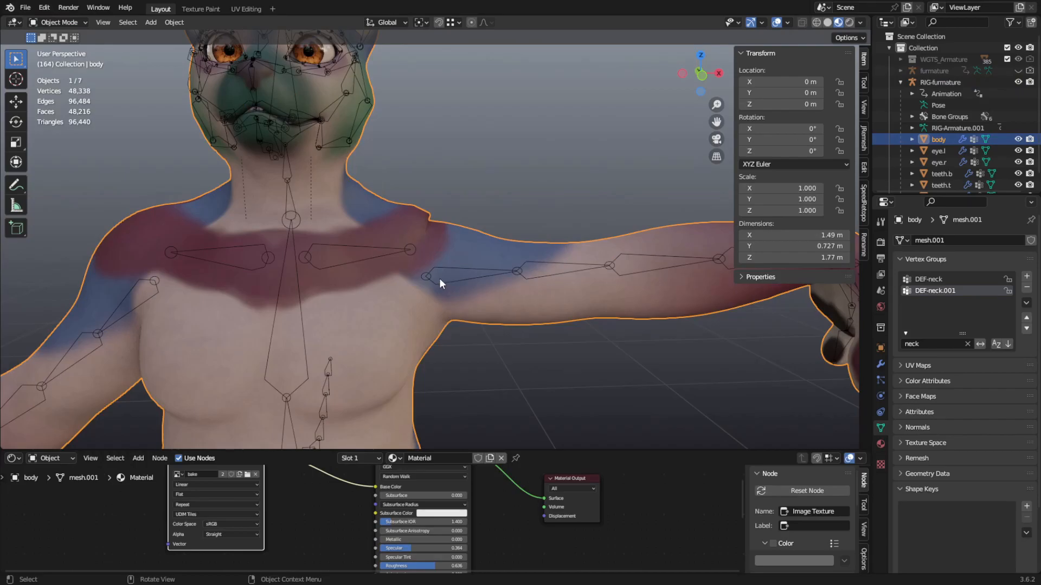
click(430, 277)
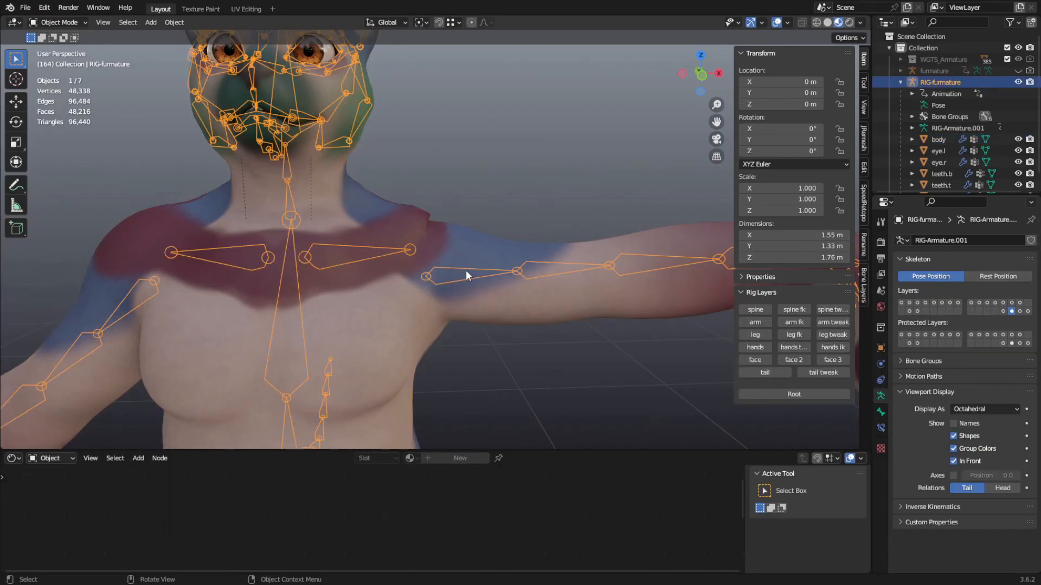
shift+click(462, 237)
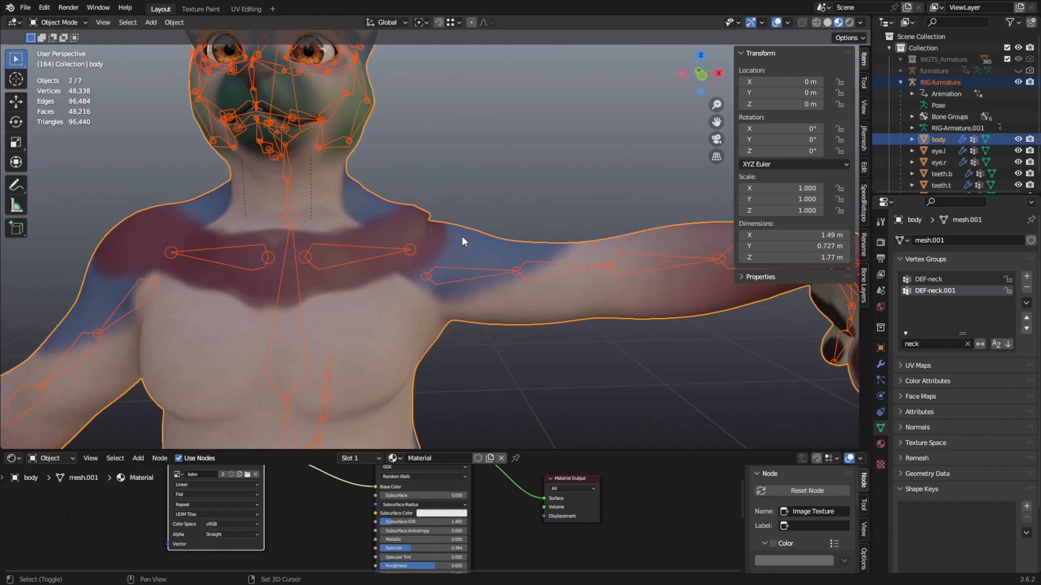
click(54, 23)
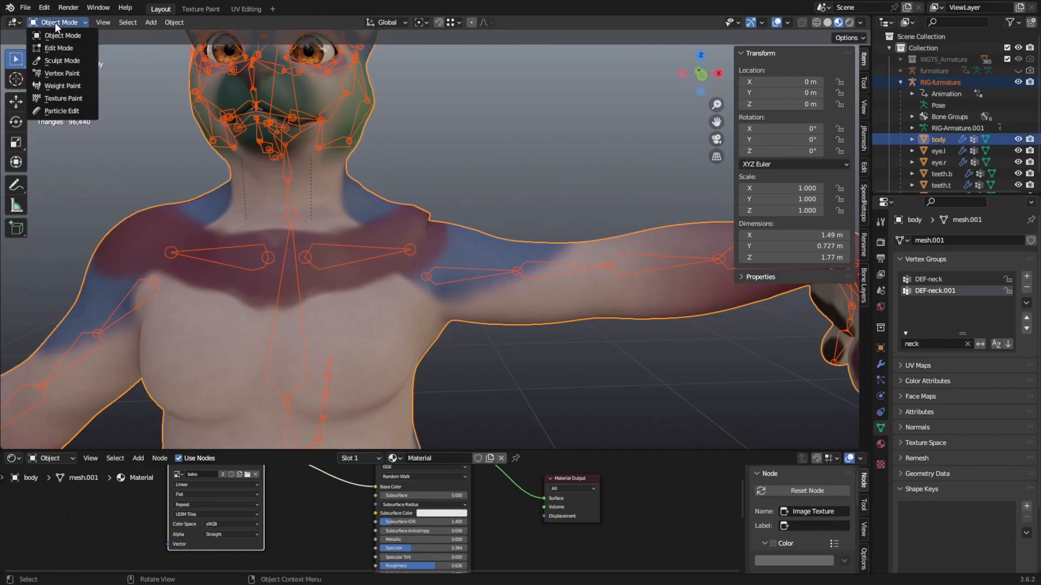
click(72, 86)
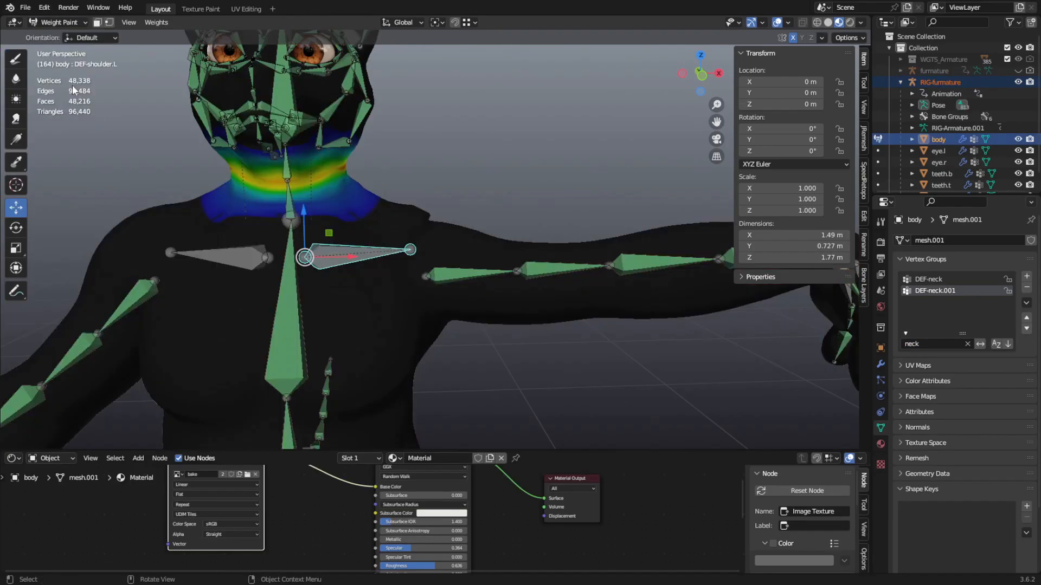
- Select the shoulder, upper-arm and forearm deform bones on both sides and assign the body's weights automatically from these bones
ctrl+click(441, 275)
middle_drag(431, 300, 483, 276)
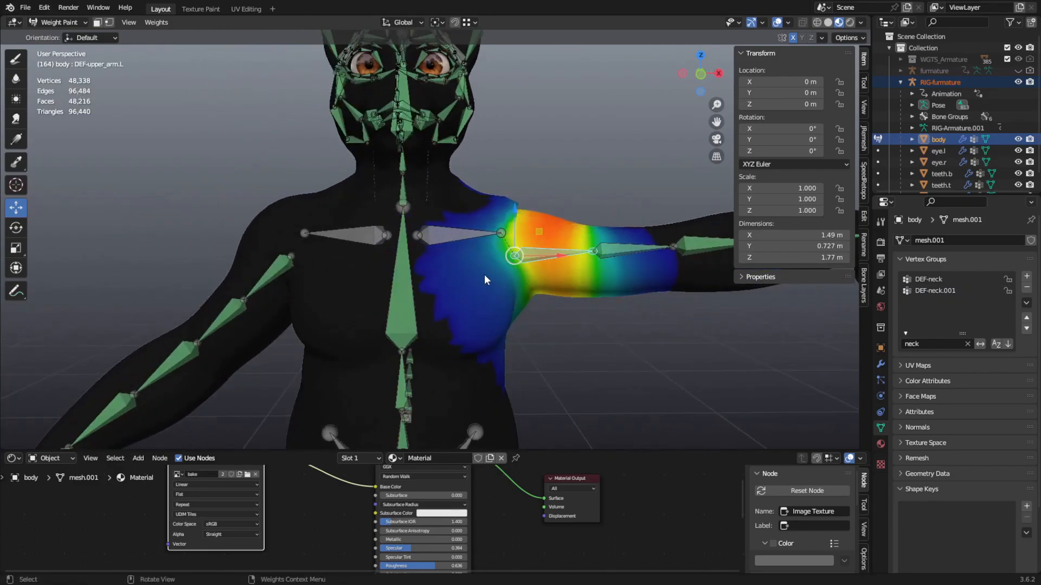
ctrl+click(467, 232)
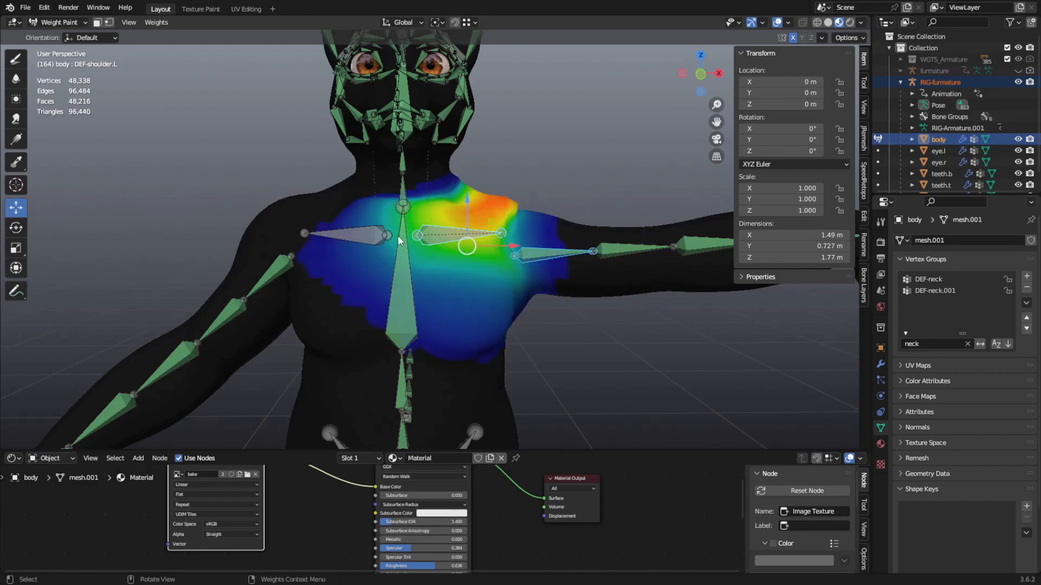
ctrl+click(345, 235)
ctrl+click(271, 276)
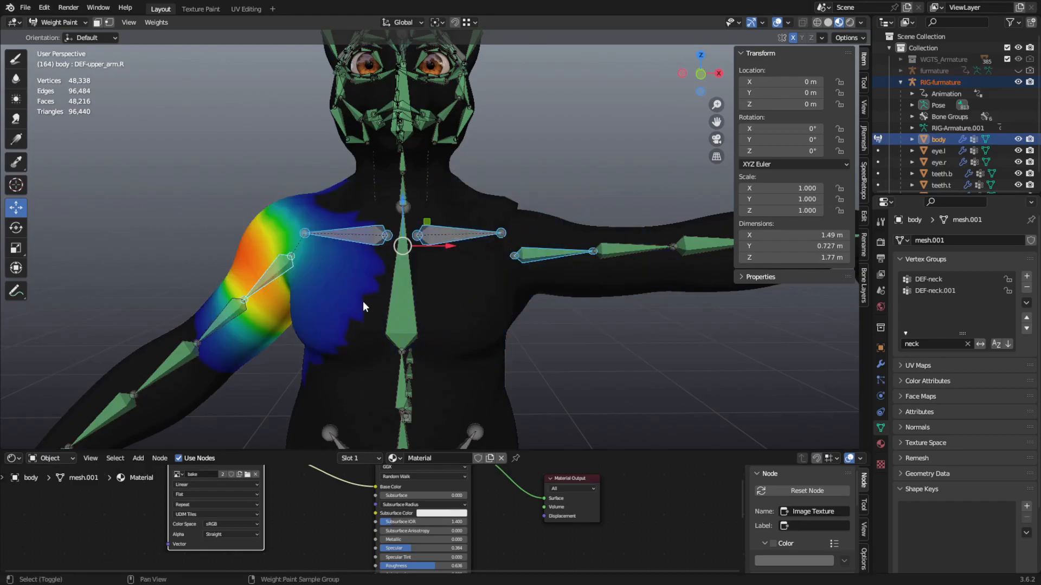
middle_drag(361, 303, 252, 215)
scroll(484, 220, down, 2)
ctrl+click(223, 271)
ctrl+click(188, 288)
ctrl+click(513, 214)
ctrl+click(558, 211)
ctrl+click(621, 207)
ctrl+click(148, 328)
middle_drag(332, 277, 479, 265)
scroll(417, 275, up, 2)
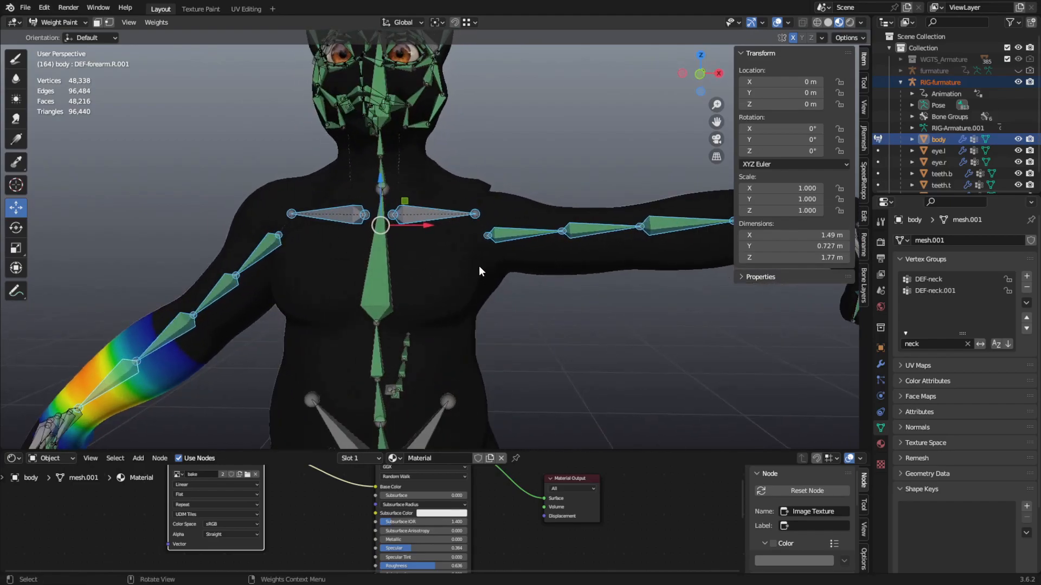
click(157, 24)
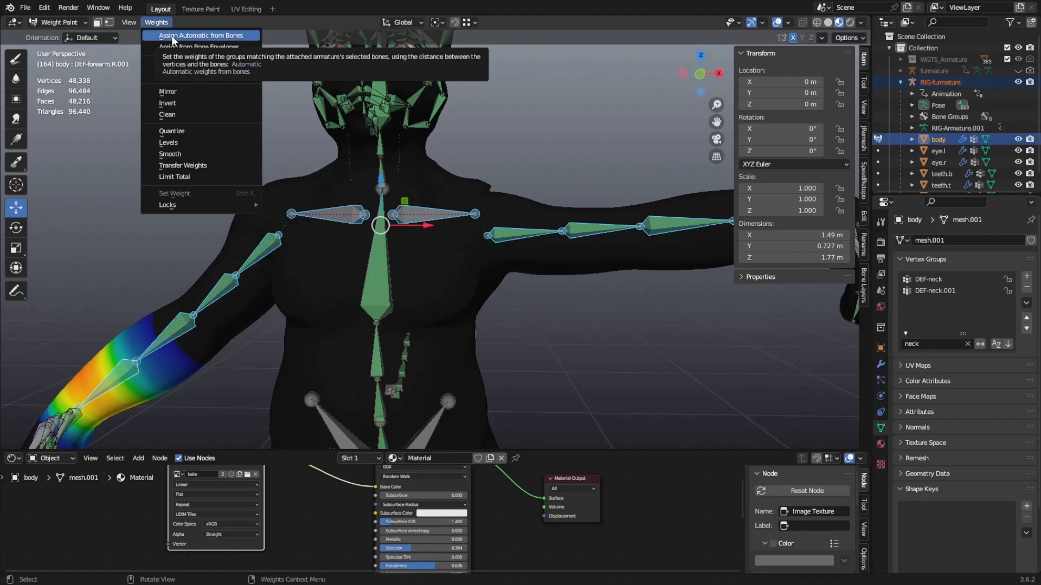
click(177, 39)
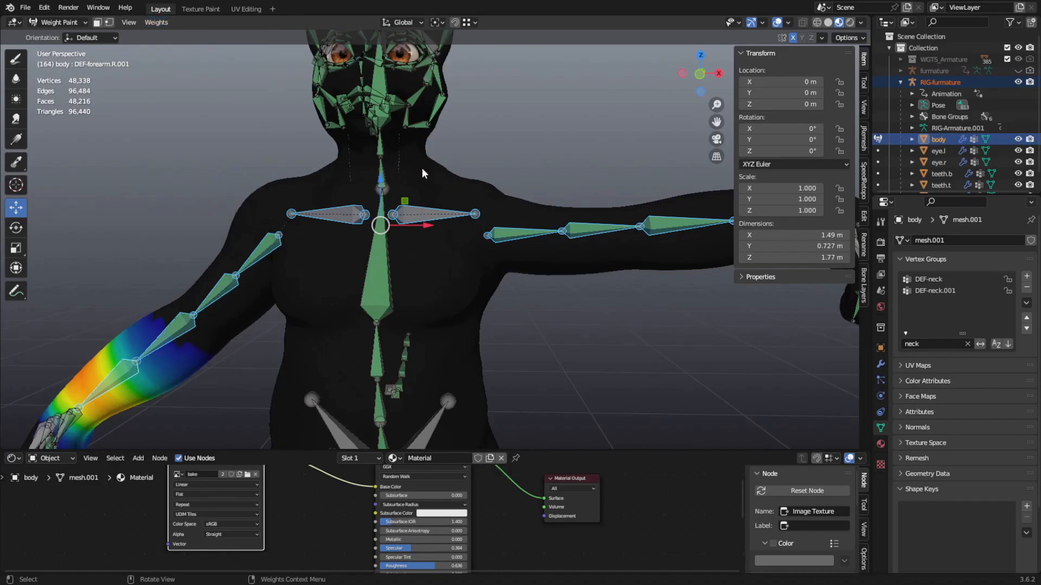
- Inspect the body's weights for the DEF-upper_arm.L and DEF-shoulder.L bones
click(456, 214)
click(507, 230)
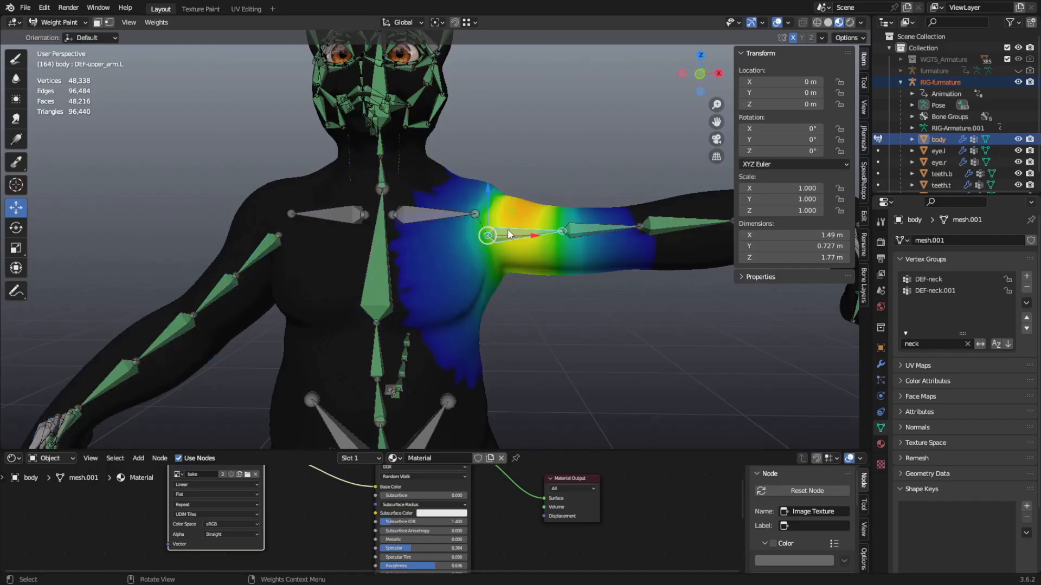
click(438, 211)
- Leave weight painting, put RIG-furmature back in Pose Mode and show its spine and arm rig layers
click(73, 22)
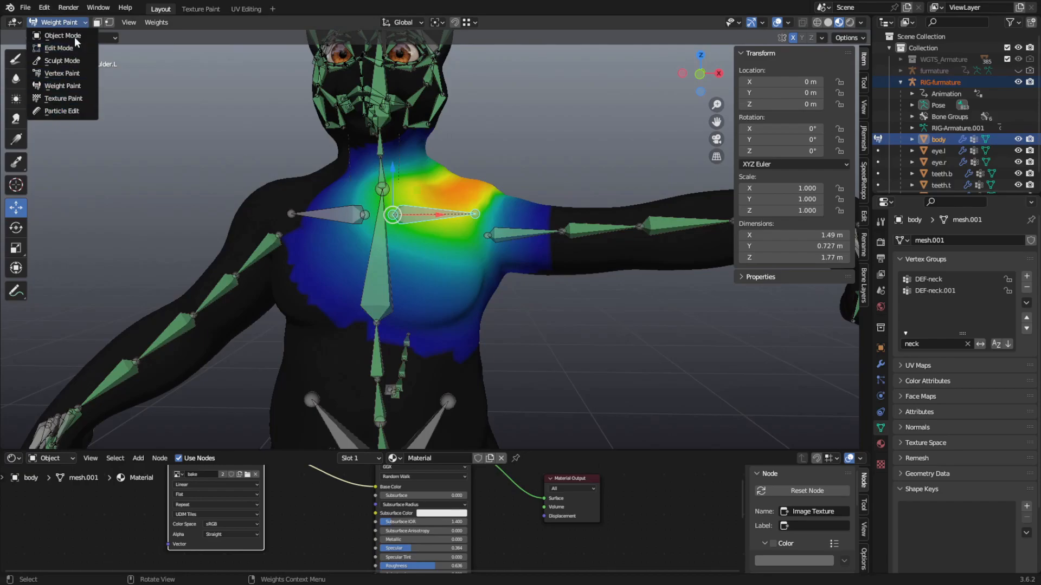
click(64, 23)
click(54, 31)
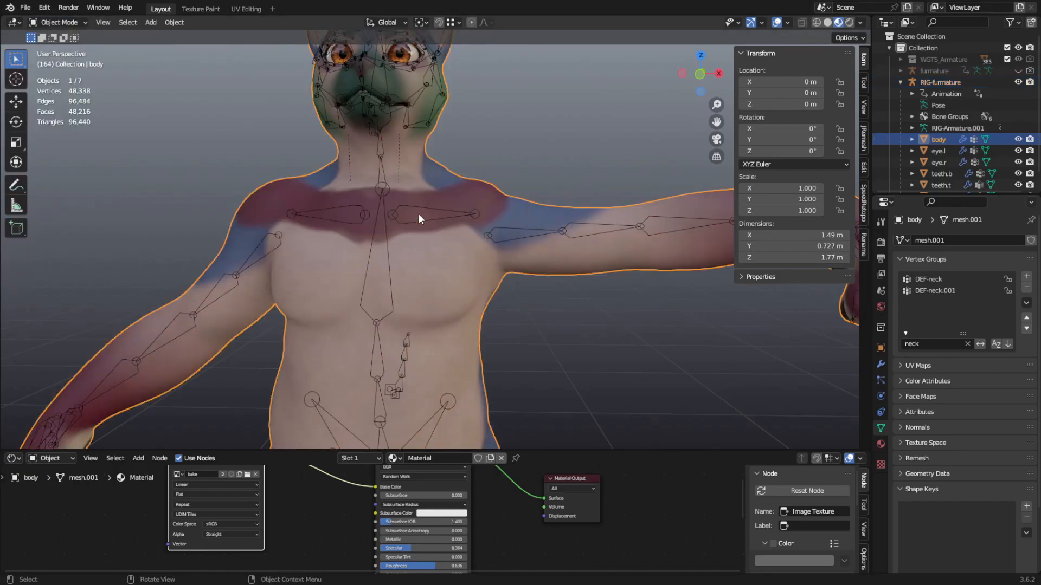
click(385, 205)
click(53, 22)
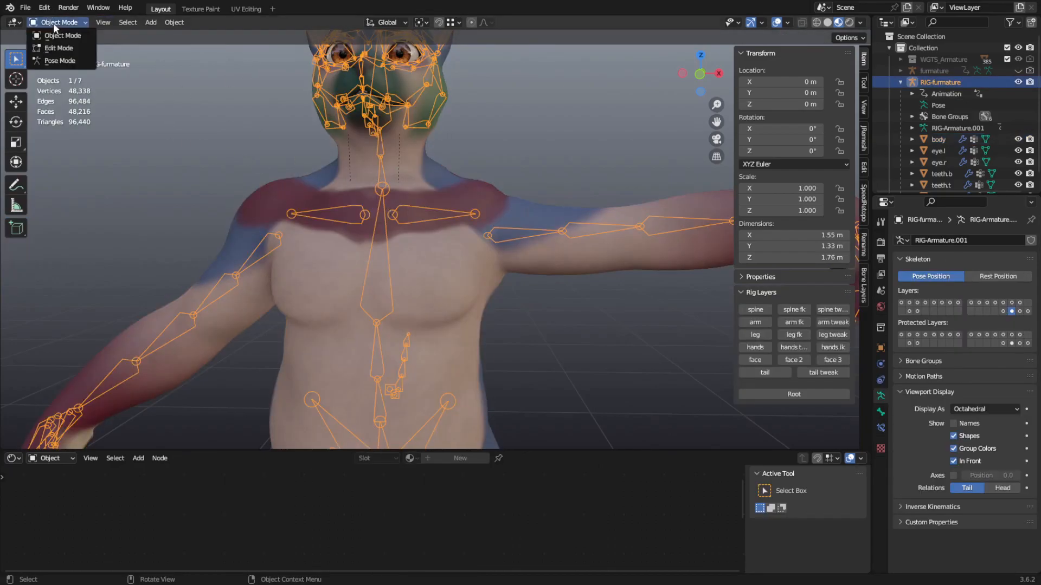
click(64, 60)
click(755, 274)
click(756, 287)
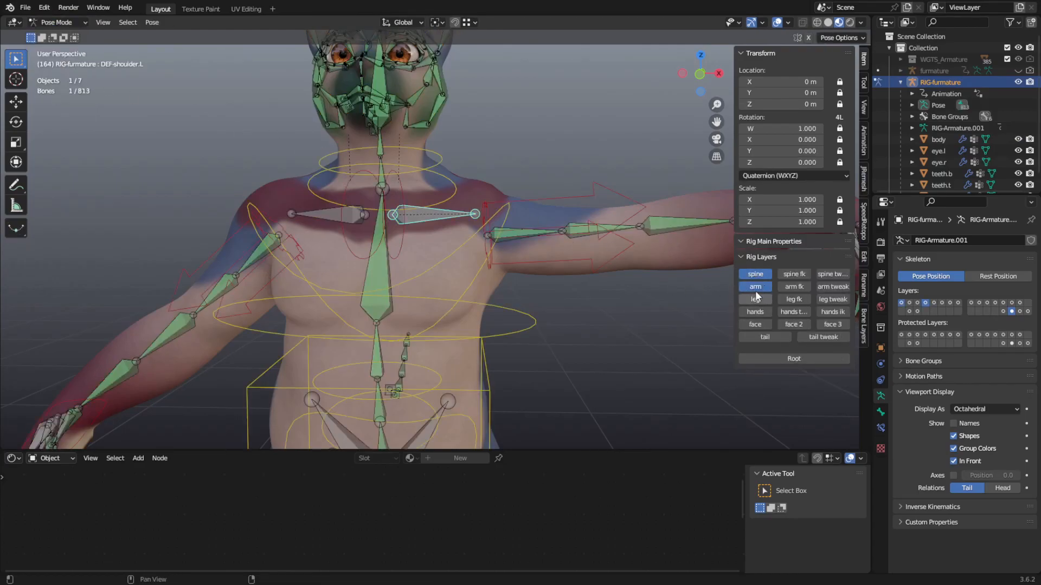
- Rotate the shoulder.L control slightly to test how the left shoulder deforms
middle_drag(509, 193, 356, 199)
click(272, 205)
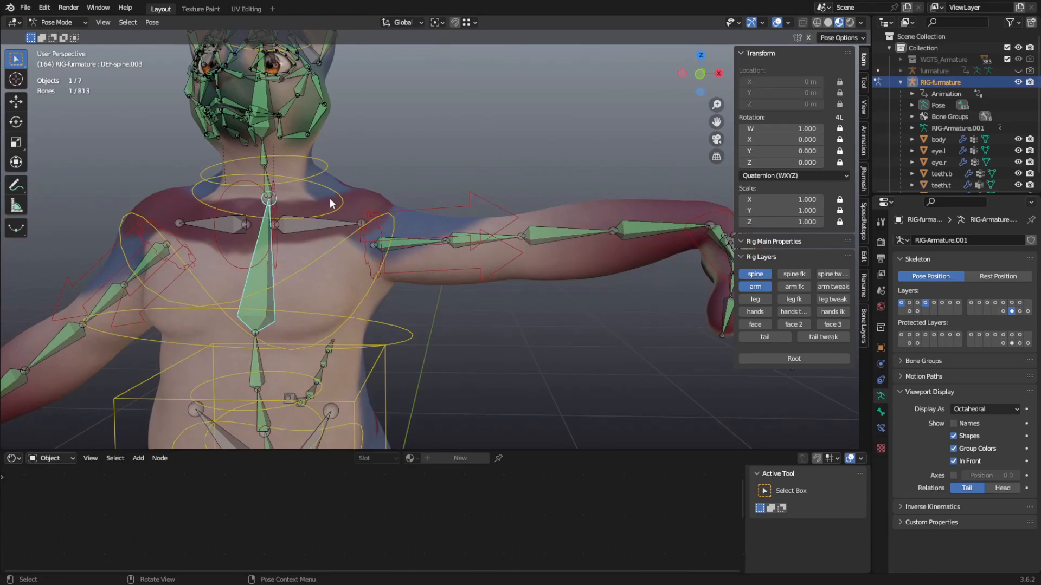
scroll(380, 196, up, 3)
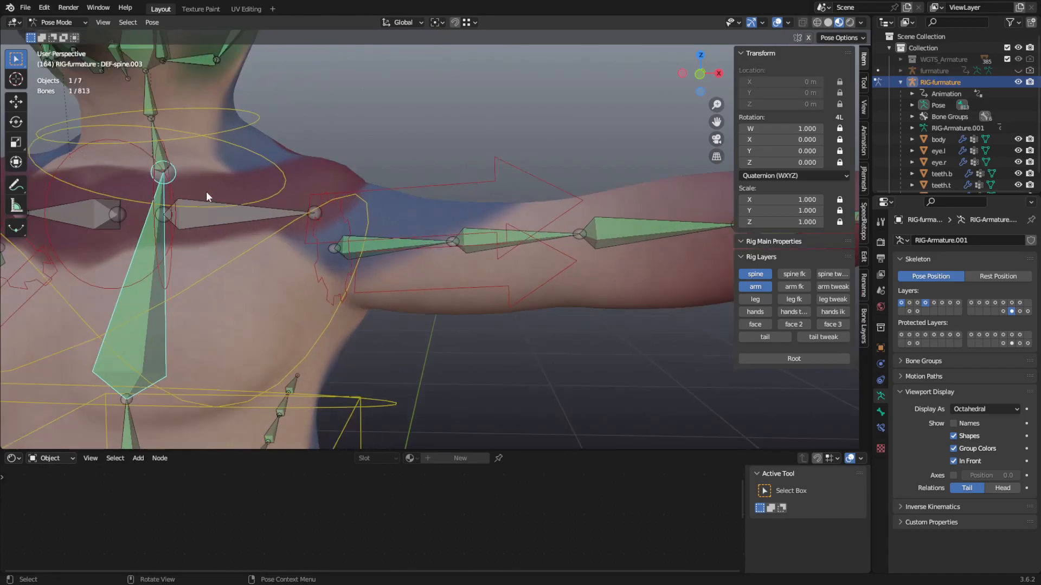
click(477, 164)
key(r)
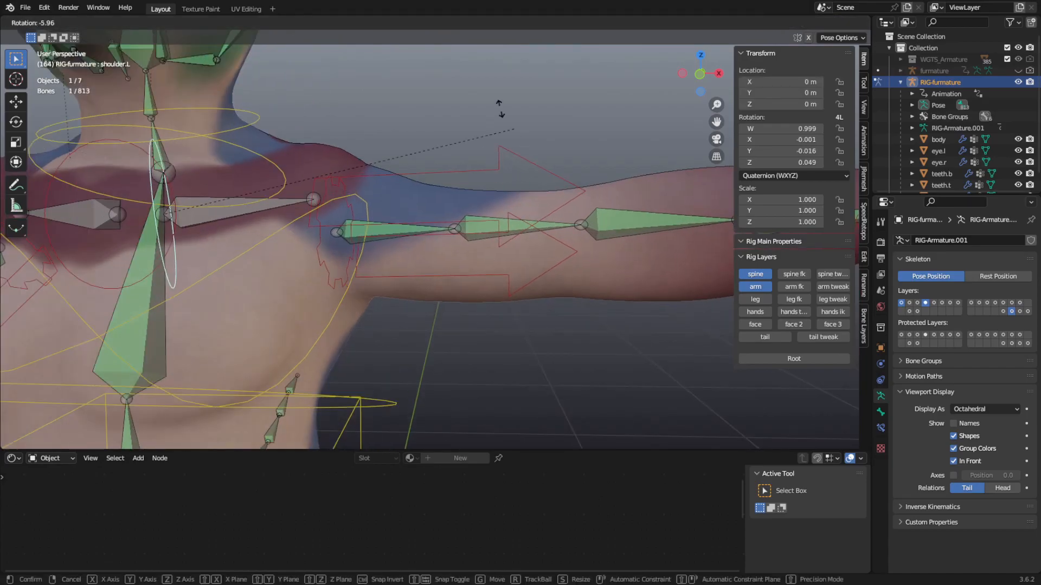
click(530, 193)
scroll(529, 192, down, 2)
shift+middle_drag(529, 192, 496, 194)
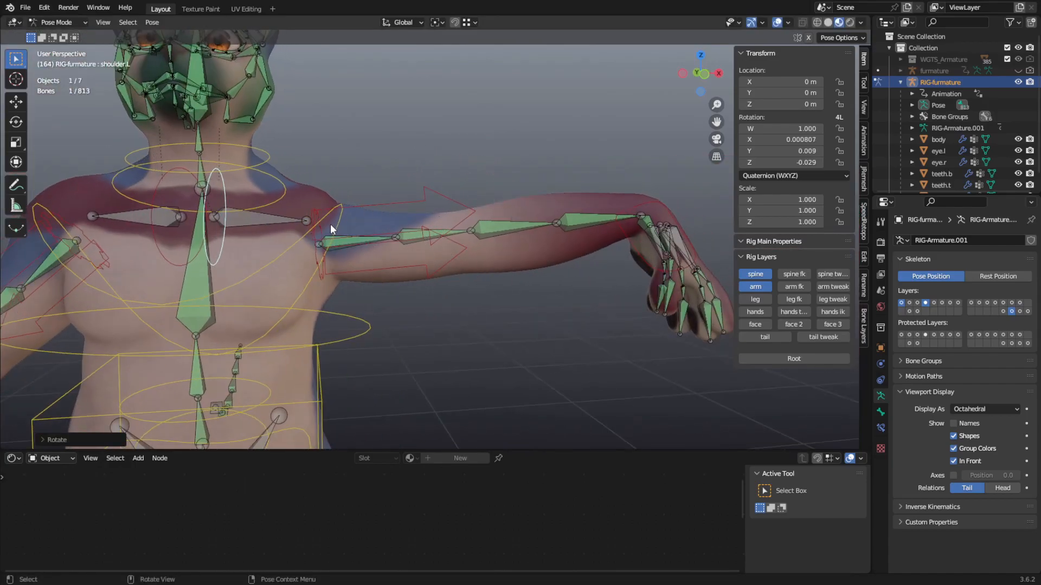
middle_drag(331, 224, 357, 249)
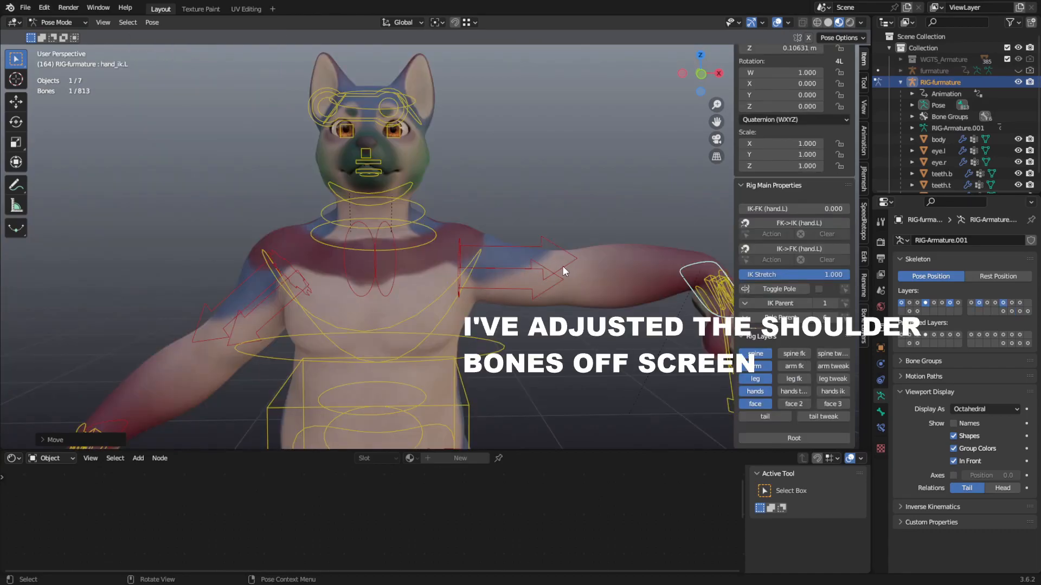
- Examine the left shoulder's deformation in the raised-arm pose from several angles, along with the displayed rig layers
scroll(567, 276, down, 4)
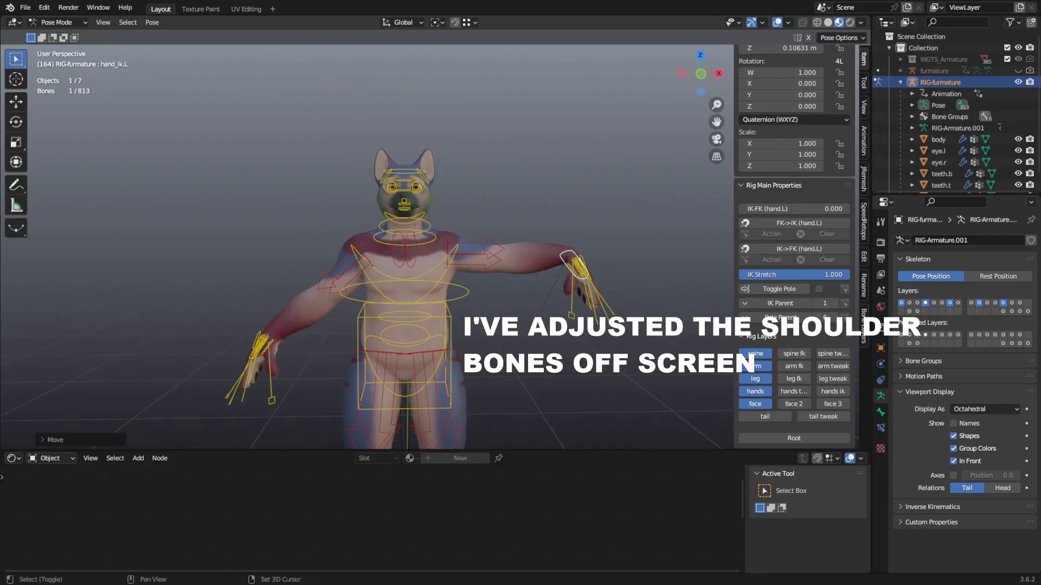
scroll(473, 260, up, 4)
middle_drag(463, 250, 684, 343)
scroll(848, 109, up, 2)
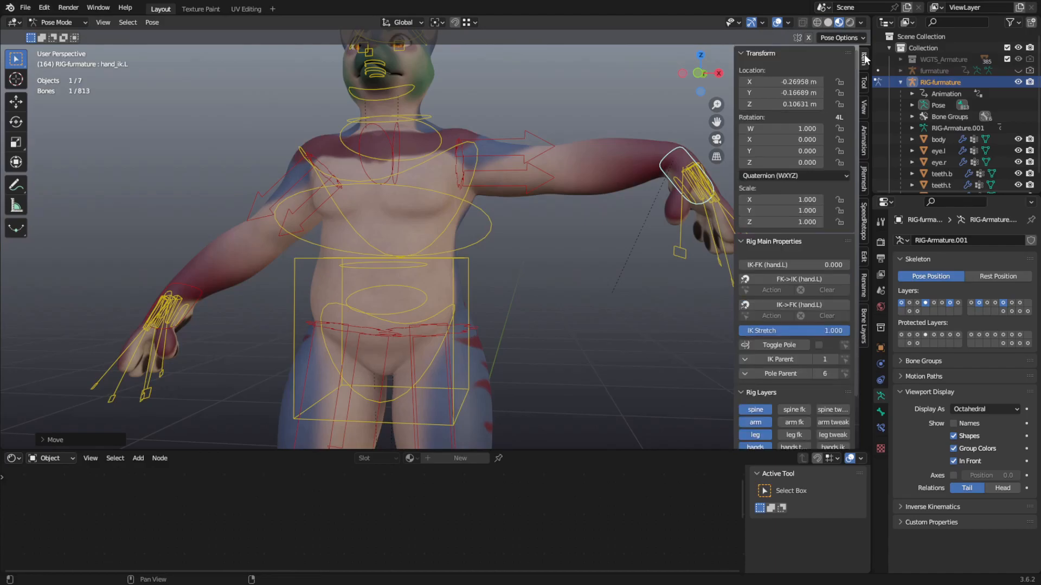
scroll(776, 239, down, 2)
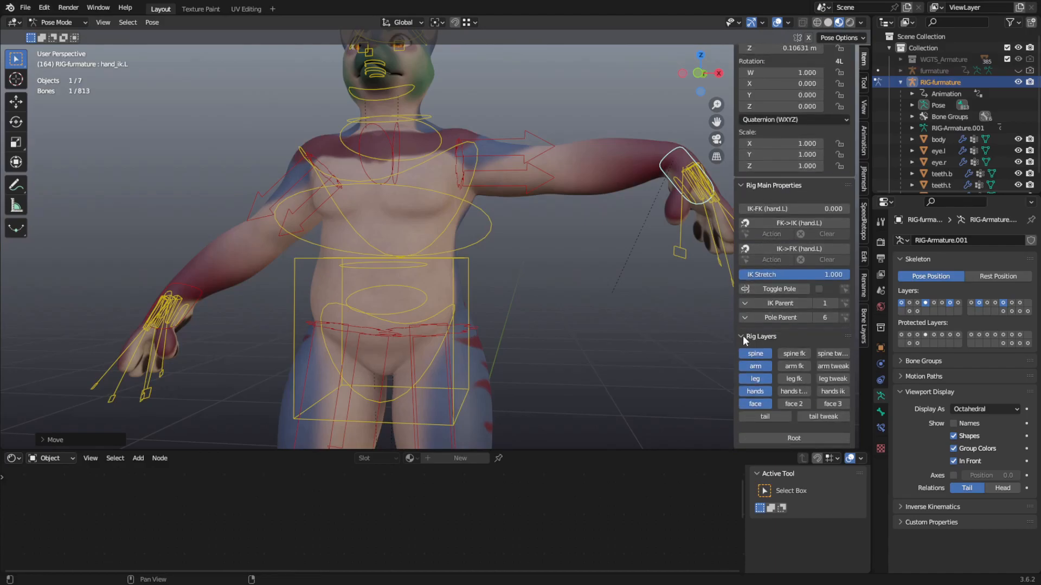
middle_drag(691, 339, 544, 382)
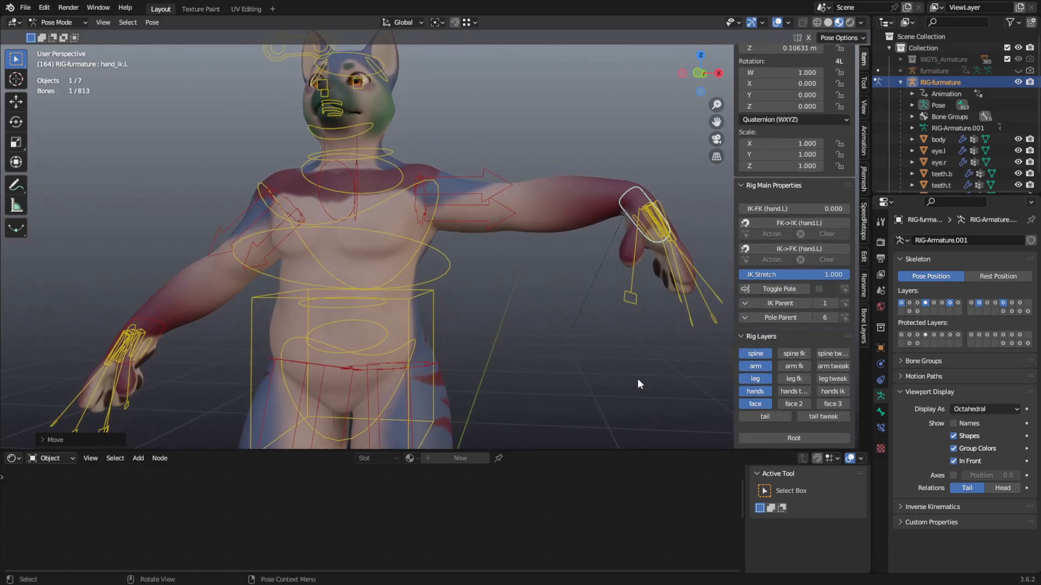
- Show the rig's tail layer, and finish with only the face layer's controls displayed around the head
click(764, 416)
middle_drag(639, 330, 521, 312)
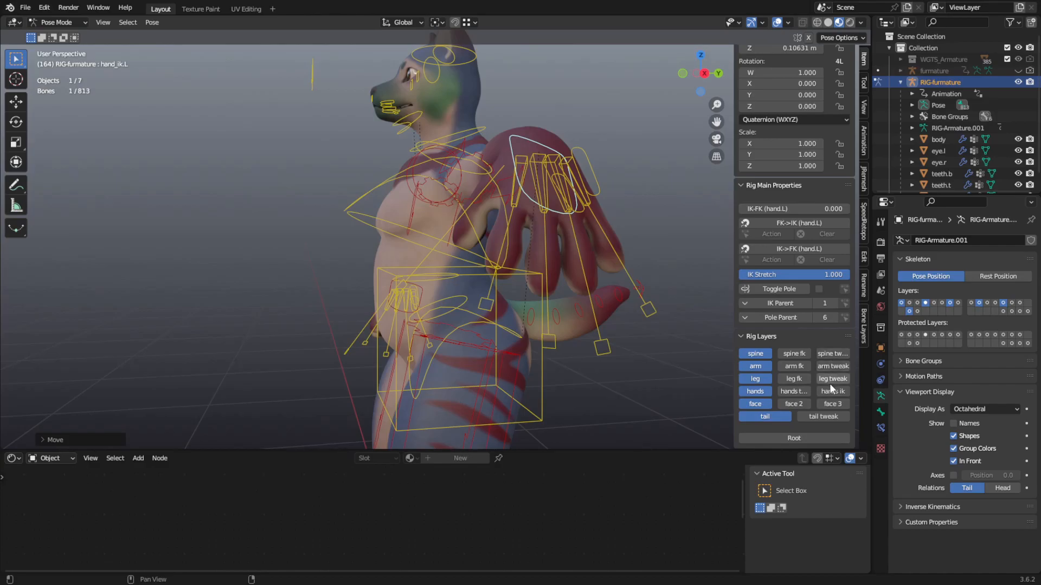
middle_drag(678, 347, 470, 331)
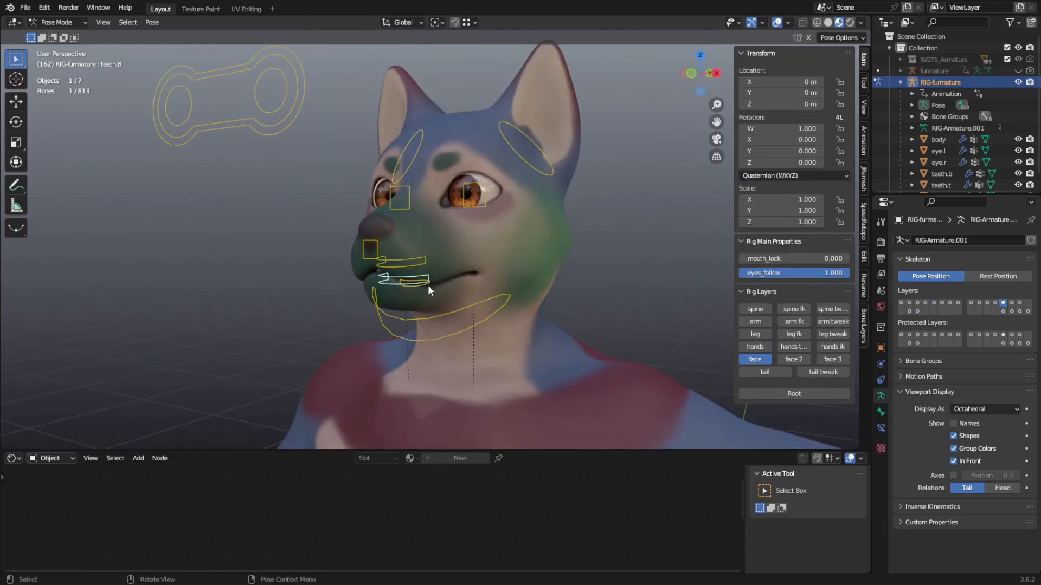
- Test-move the teeth.B and eyes face controls to check whether the teeth and eyes follow, cancelling each move
middle_drag(328, 150, 363, 178)
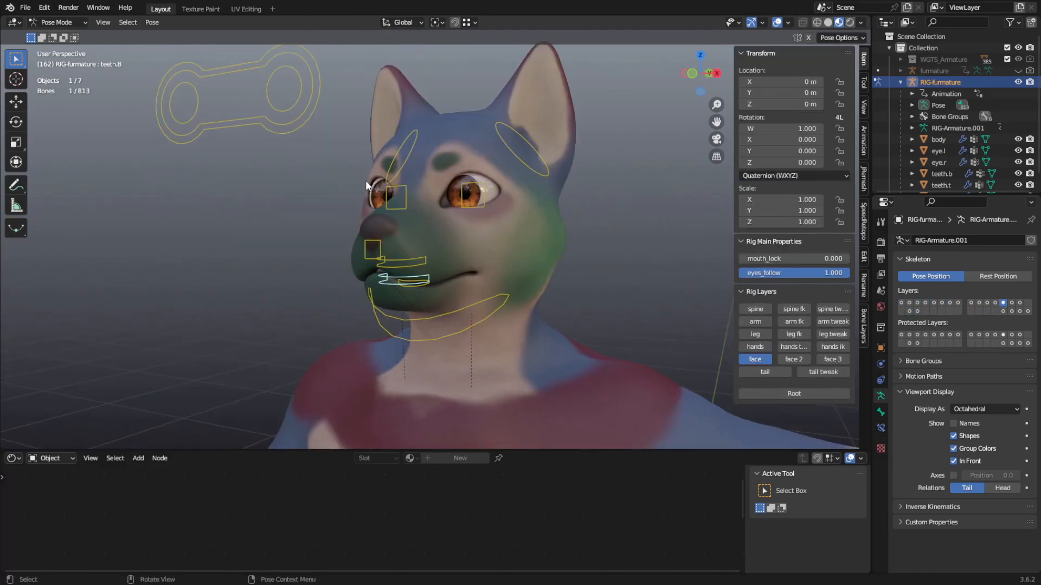
key(g)
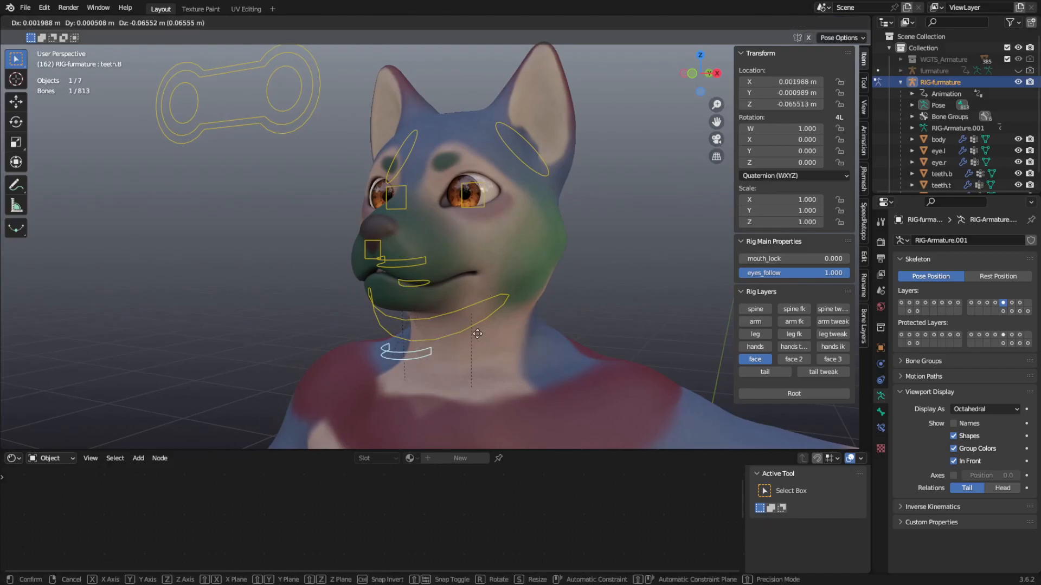
right_click(480, 270)
click(258, 125)
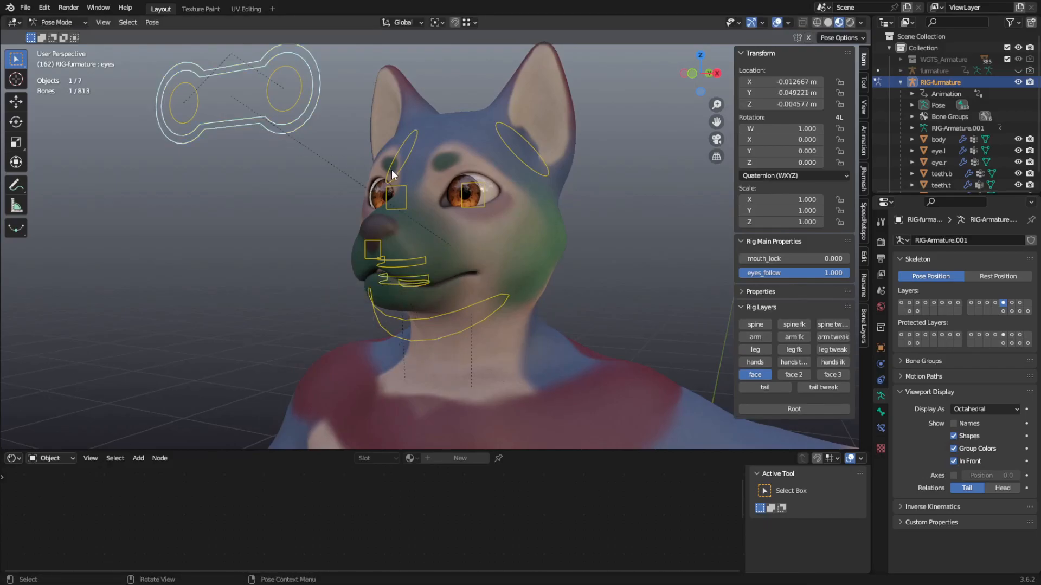
key(g)
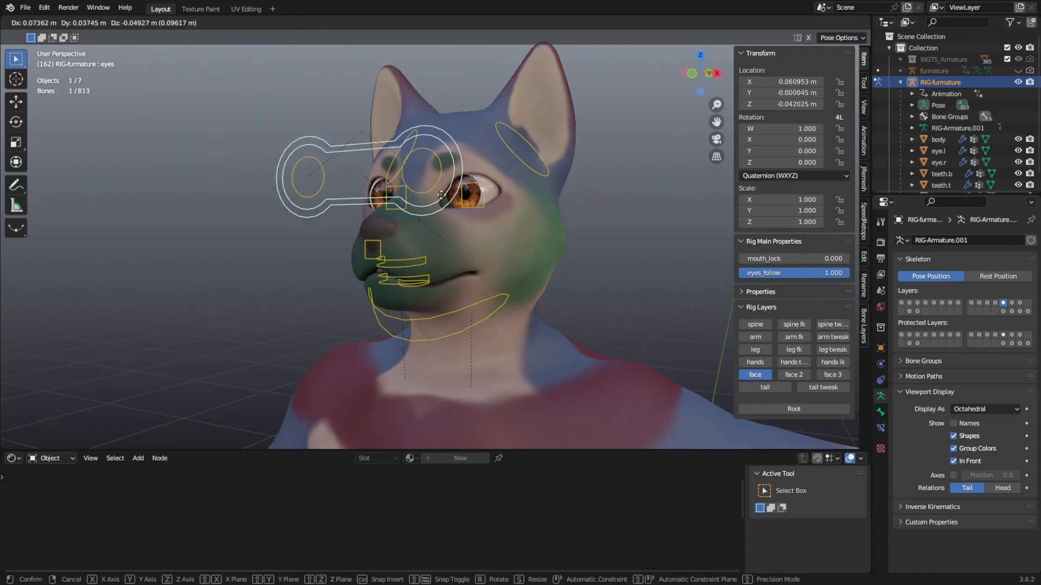
right_click(349, 199)
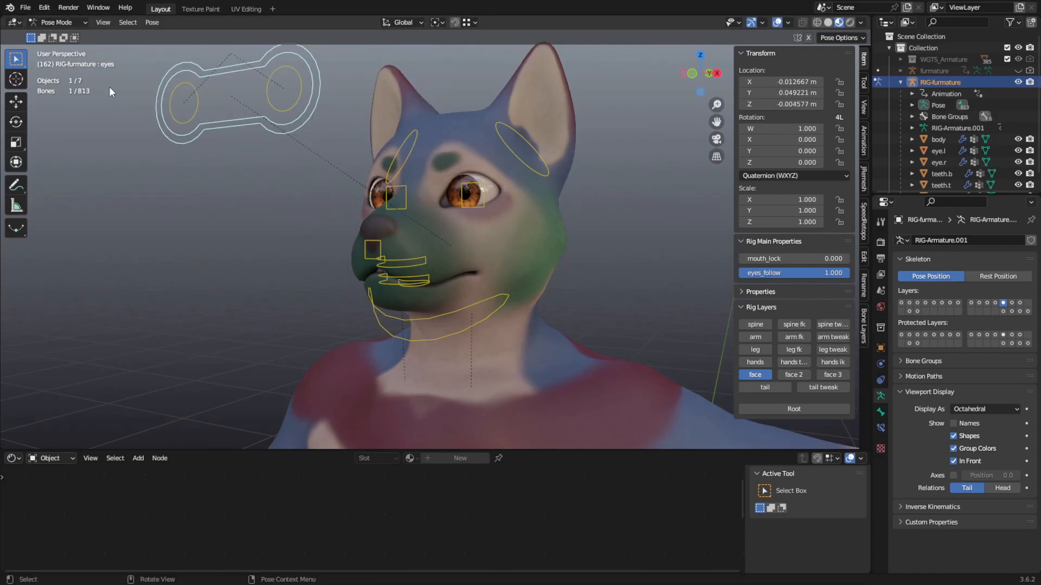
- Put RIG-furmature in Edit Mode, display only its last bone layer and select the ORG-eye.L bone
click(67, 25)
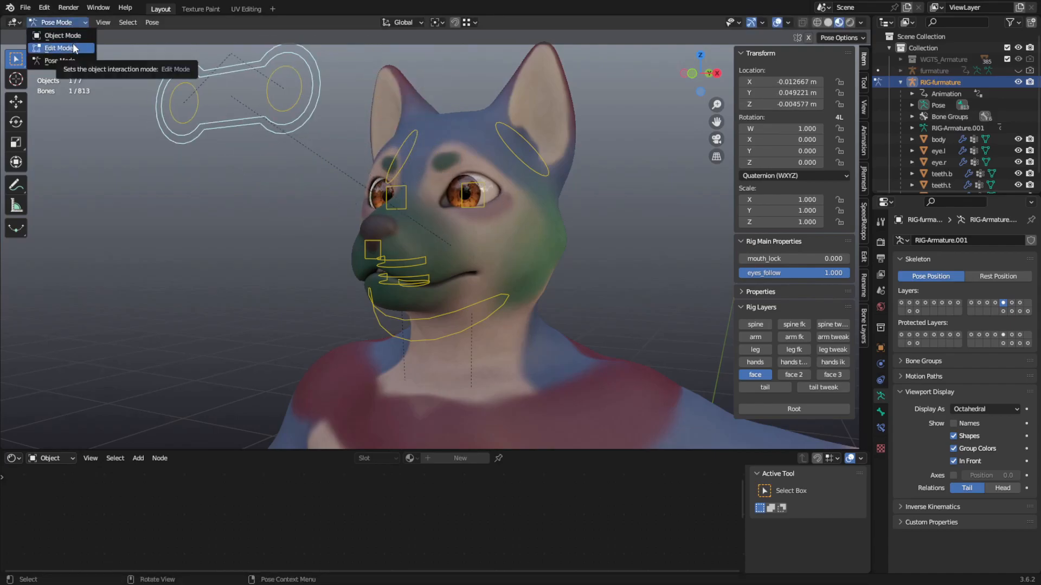
click(73, 43)
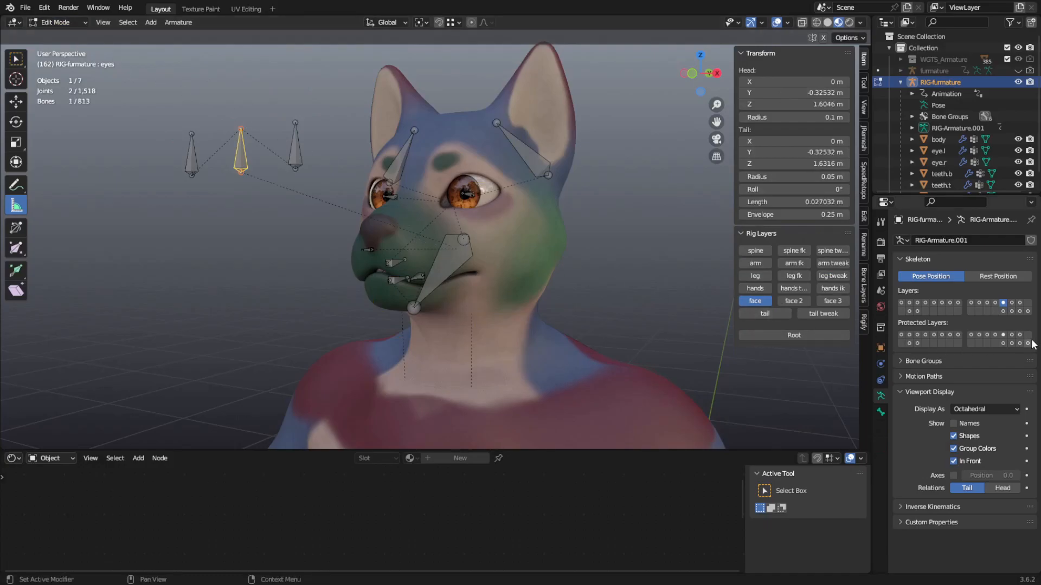
click(1027, 312)
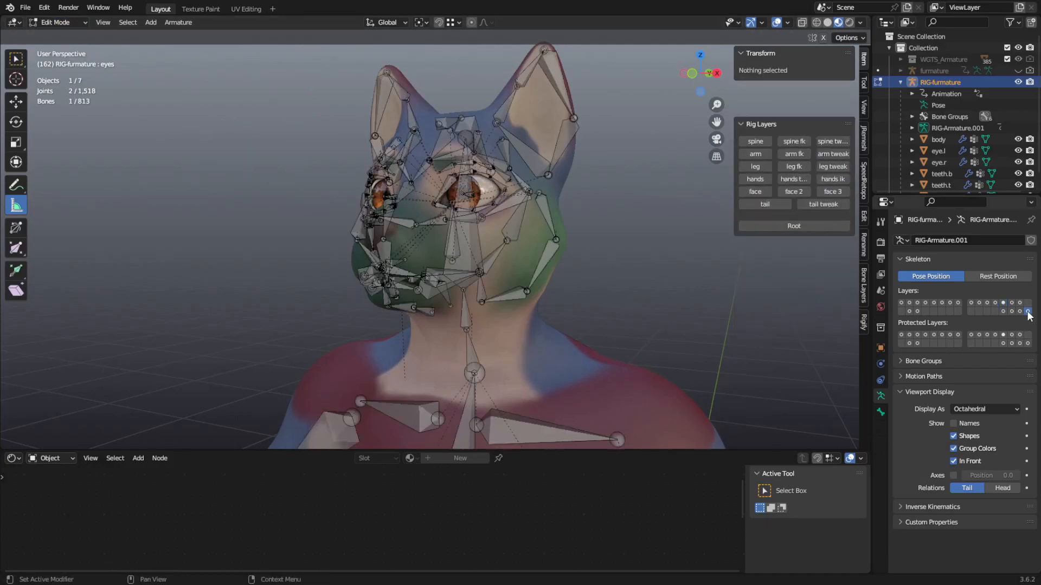
scroll(498, 216, up, 2)
middle_drag(497, 216, 526, 190)
click(505, 158)
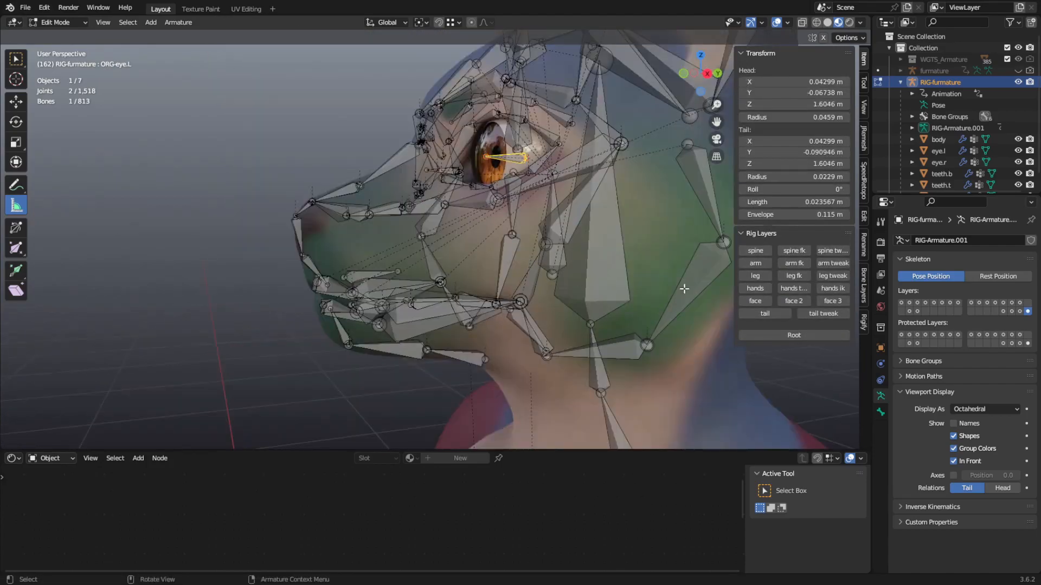
- Compare the face bones on armature layers 30 and 32, examining the bones around the eyes from several angles
middle_drag(566, 365, 630, 370)
click(1012, 311)
middle_drag(769, 341, 527, 282)
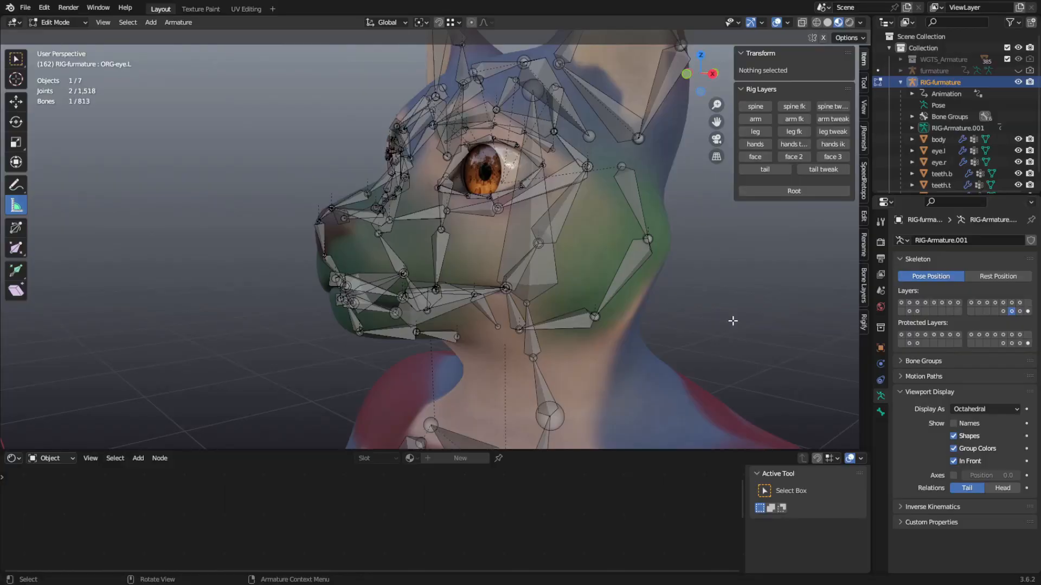
click(1027, 311)
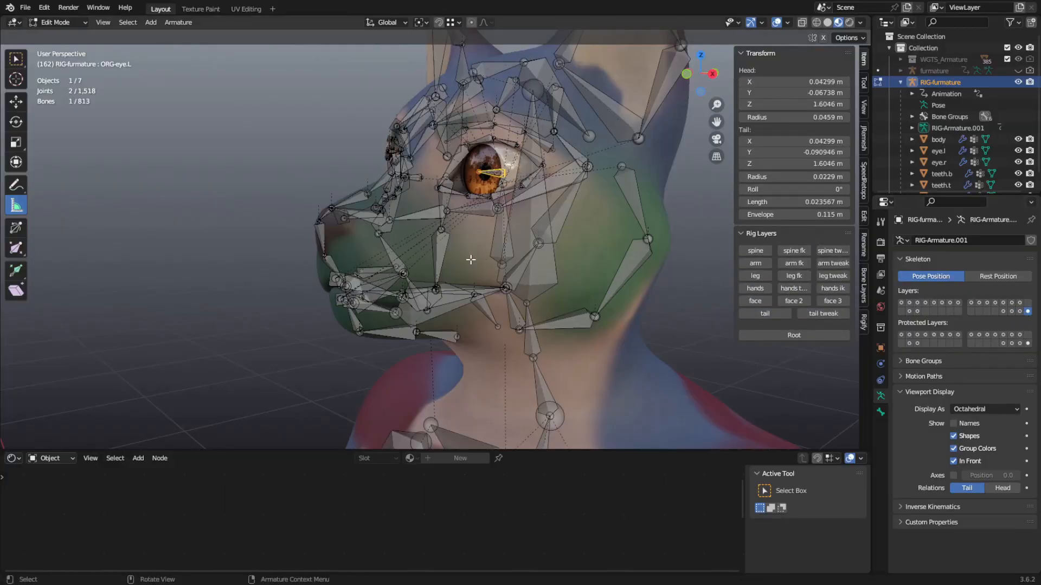
scroll(473, 283, down, 3)
middle_drag(391, 259, 473, 206)
scroll(473, 206, up, 2)
middle_drag(516, 171, 473, 179)
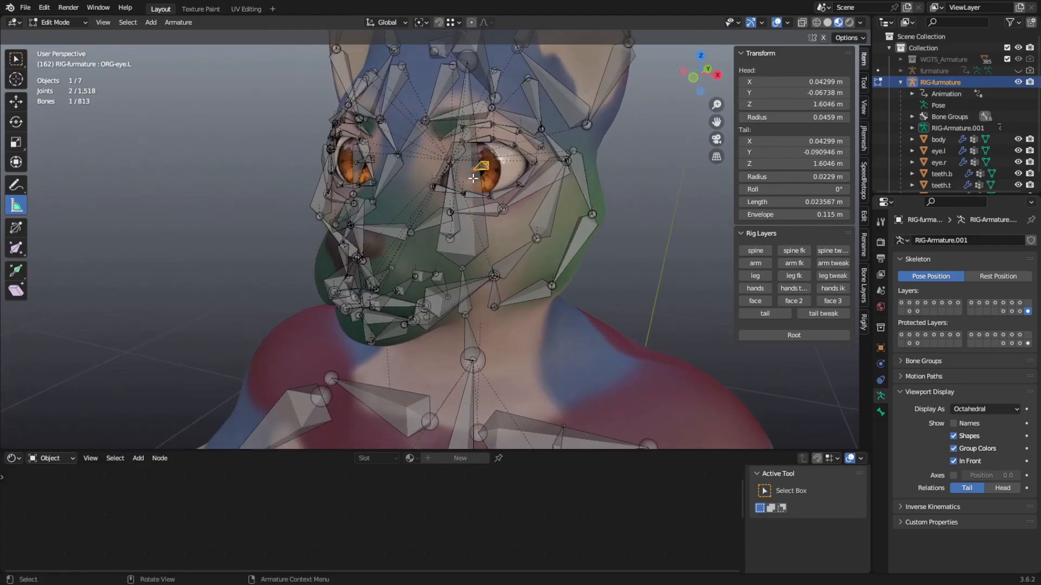
middle_drag(718, 163, 420, 233)
scroll(406, 223, up, 3)
scroll(504, 170, up, 2)
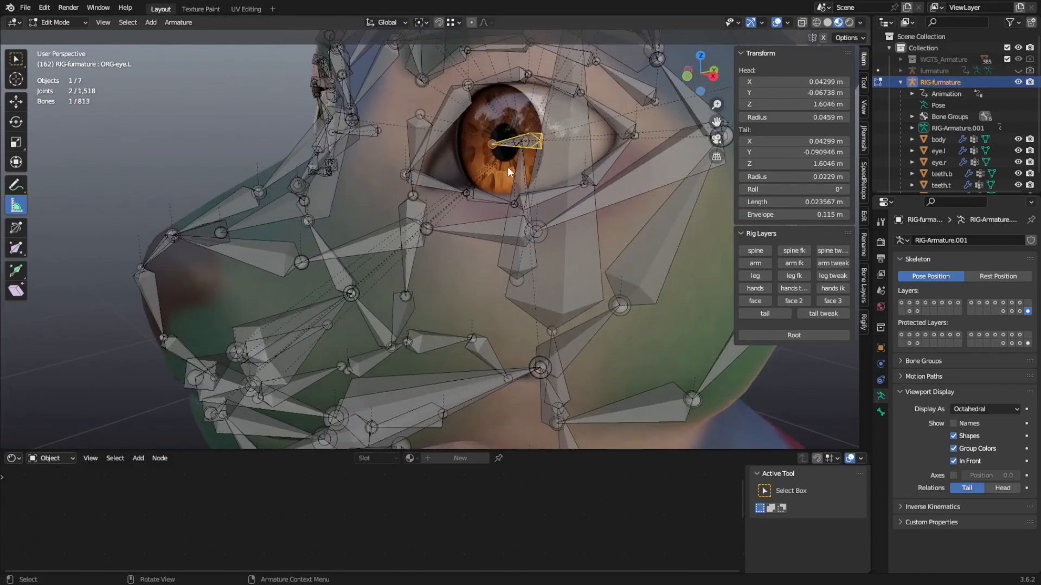
- Enable Deform on the ORG-eye.L and ORG-eye.R bones
click(881, 412)
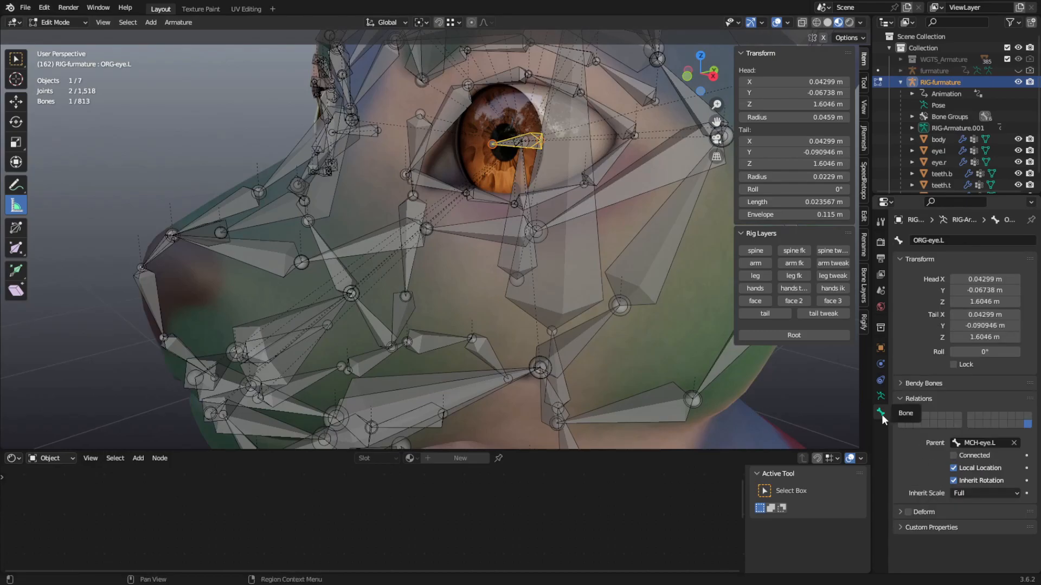
click(909, 512)
middle_drag(355, 227, 378, 223)
click(900, 512)
scroll(901, 518, down, 2)
click(229, 177)
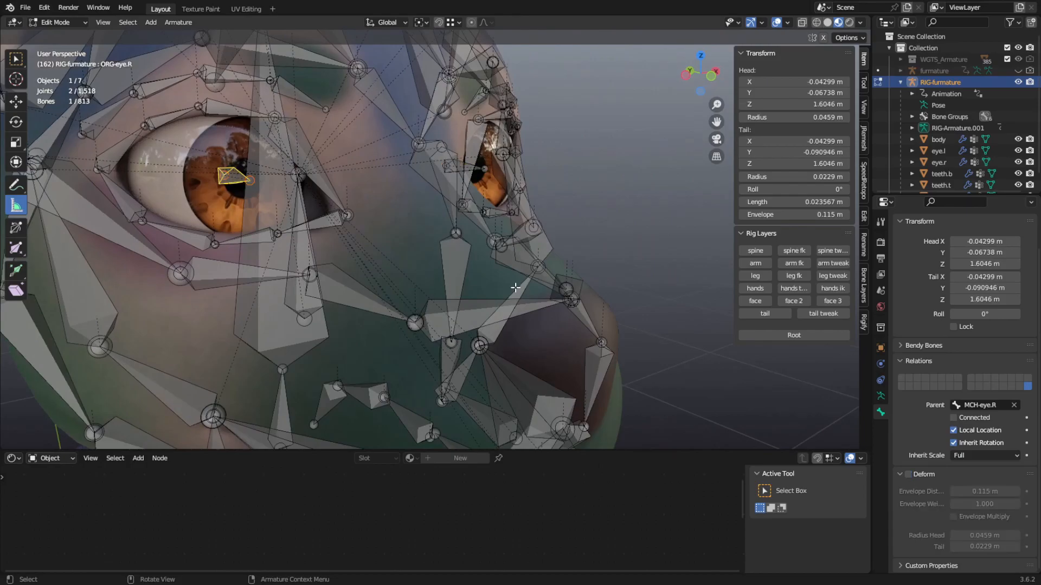
click(911, 474)
- Enable Deform on the ORG-teeth.T and ORG-teeth.B bones inside the muzzle
shift+middle_drag(457, 379, 470, 267)
middle_drag(469, 267, 508, 275)
click(545, 310)
middle_drag(618, 343, 653, 334)
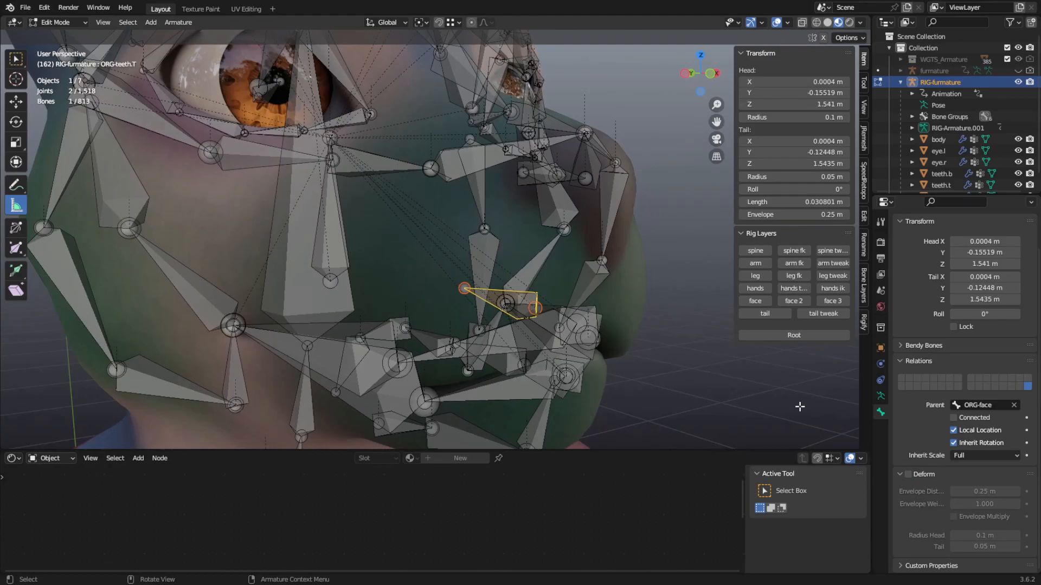
middle_drag(514, 402, 536, 398)
click(521, 346)
middle_drag(589, 365, 574, 387)
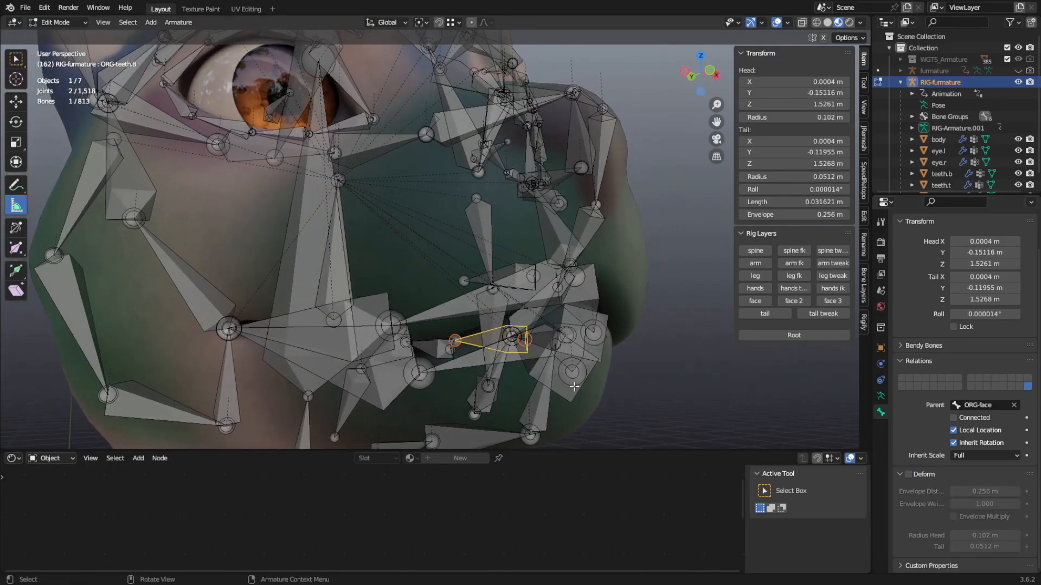
click(909, 473)
- In Object Mode, parent eye.l, eye.r, teeth.b and teeth.t to RIG-furmature using Armature Deform With Empty Groups
middle_drag(531, 325, 483, 301)
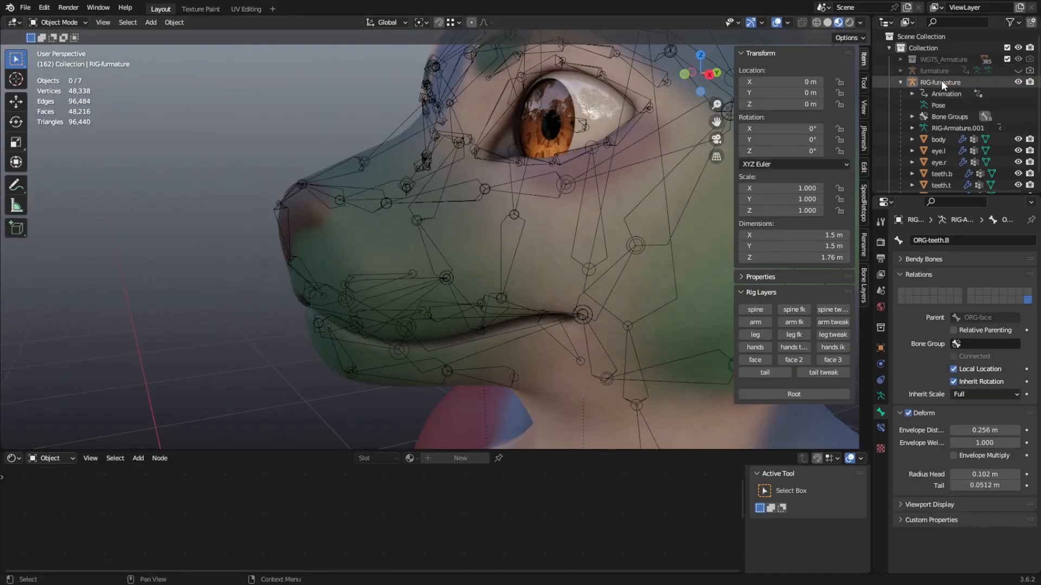
scroll(943, 149, down, 1)
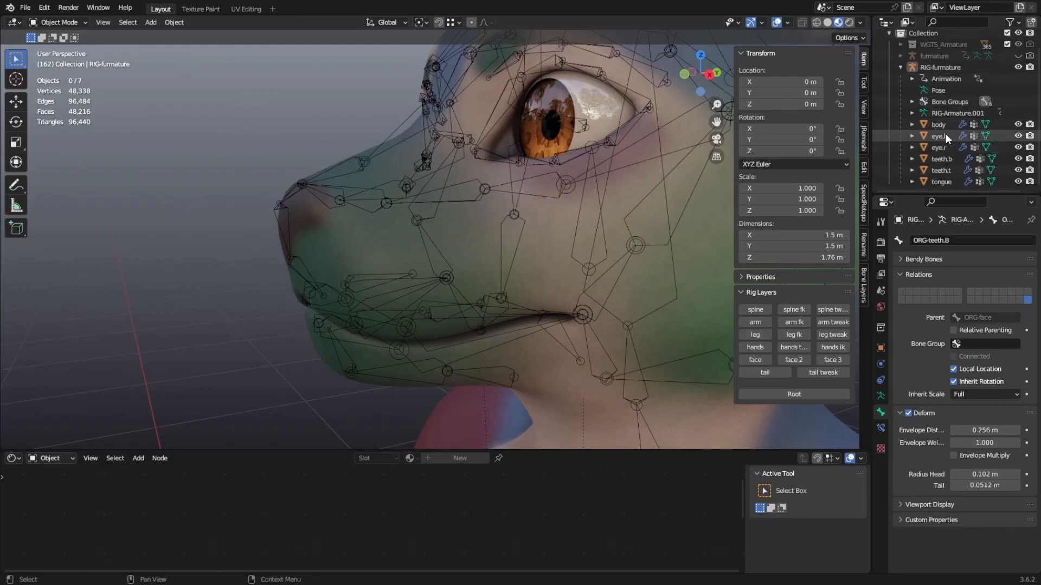
click(945, 135)
middle_drag(428, 169, 405, 218)
scroll(405, 218, up, 2)
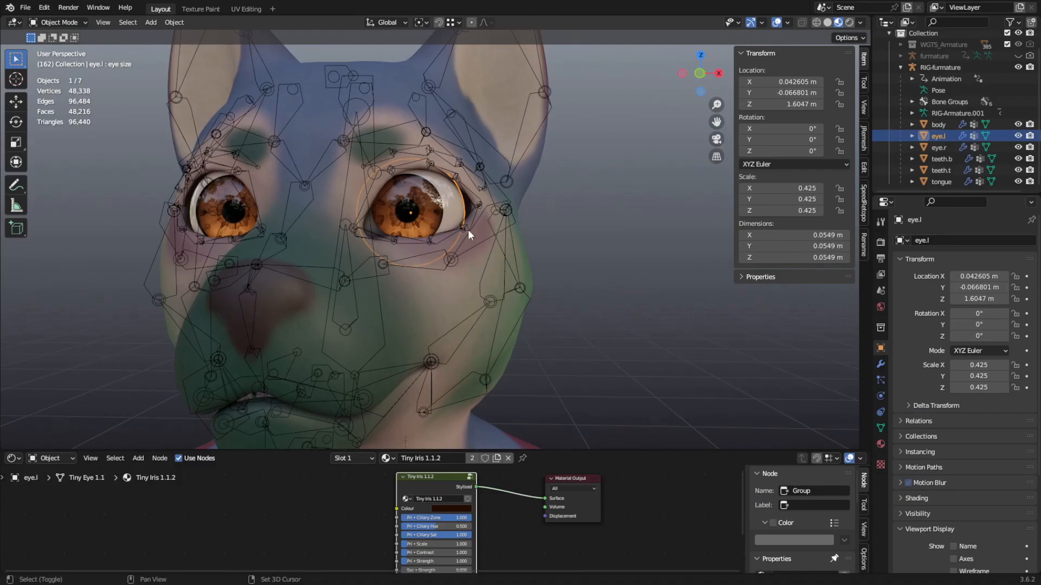
shift+middle_drag(342, 272, 391, 259)
ctrl+click(944, 147)
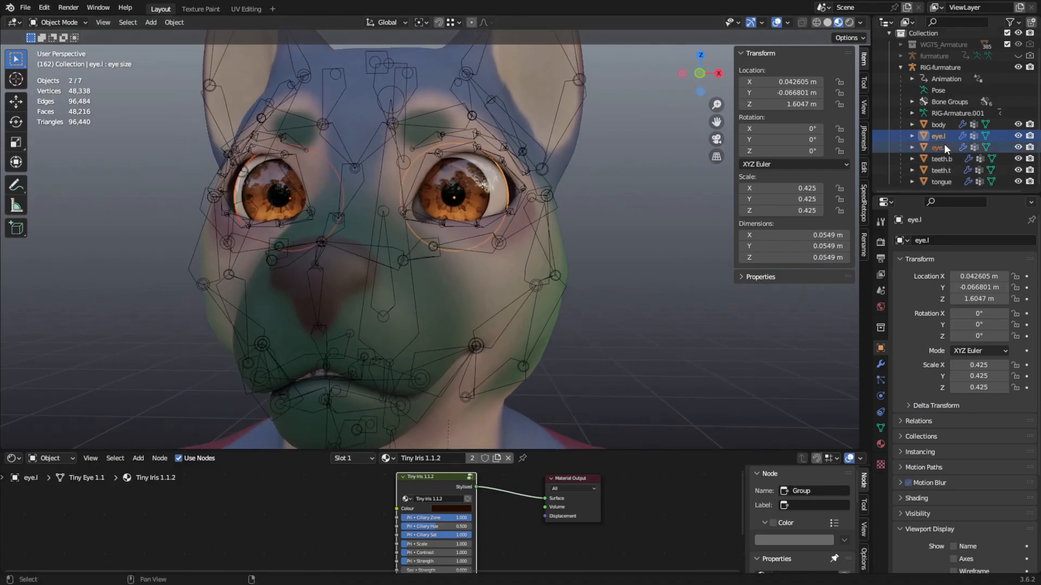
shift+middle_drag(464, 307, 480, 285)
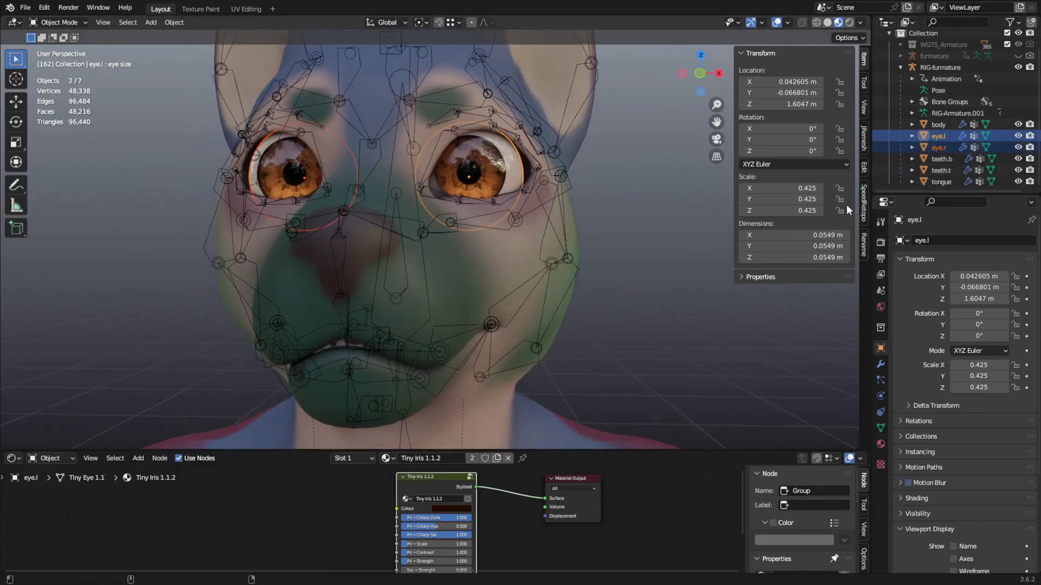
shift+click(939, 167)
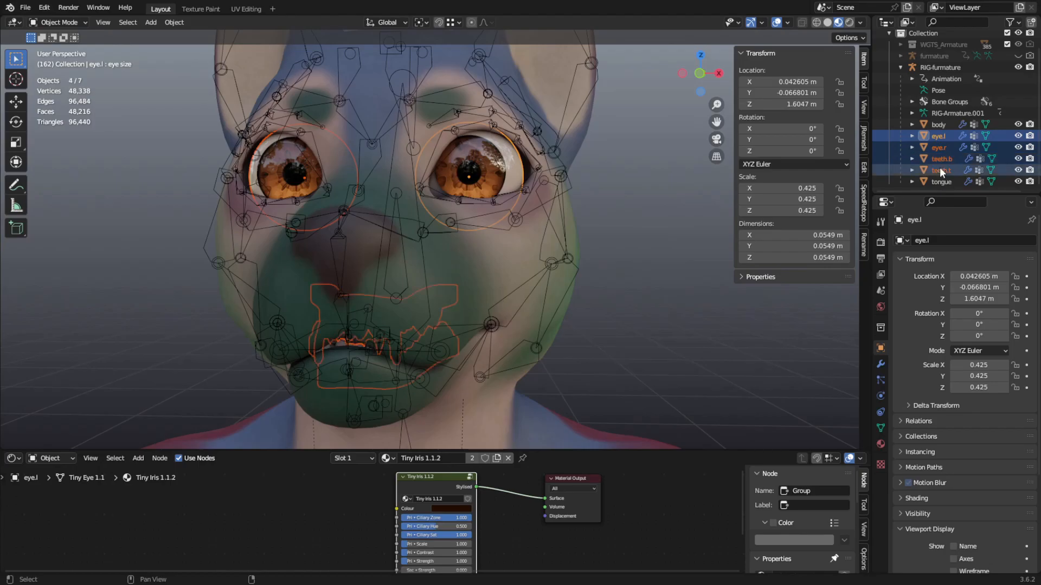
middle_drag(632, 307, 587, 269)
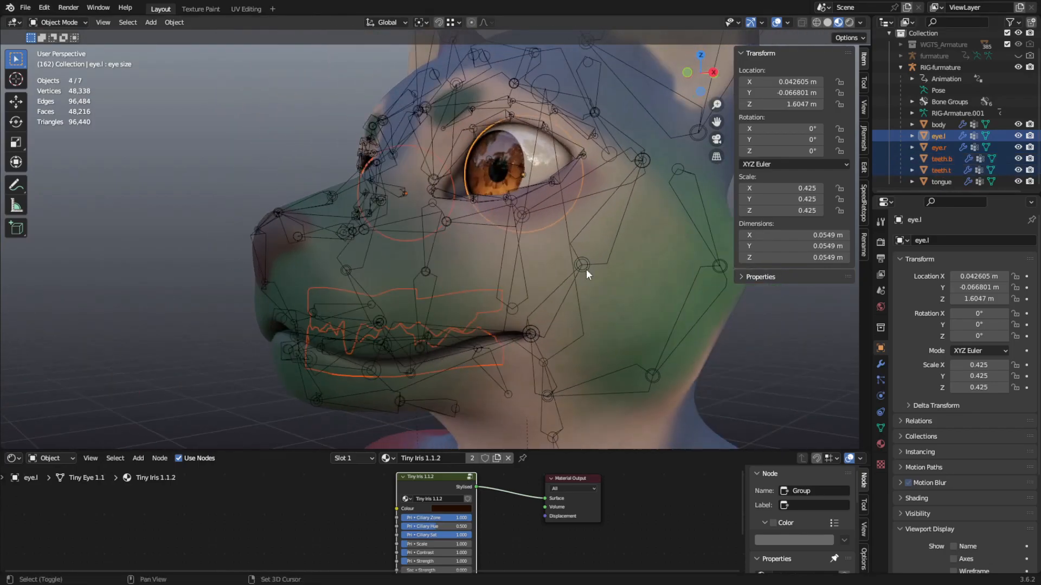
shift+click(590, 270)
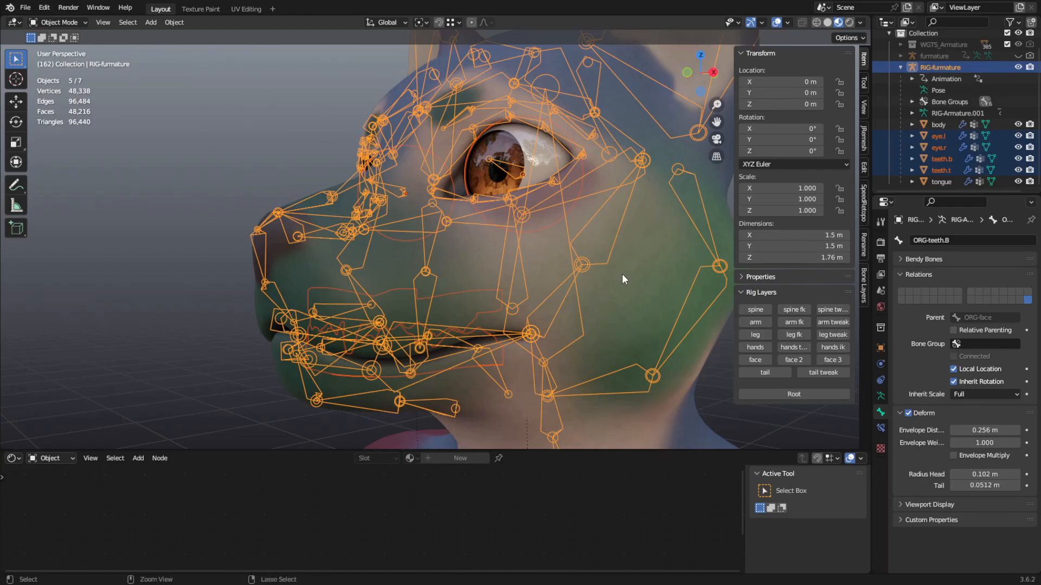
key(ctrl+p)
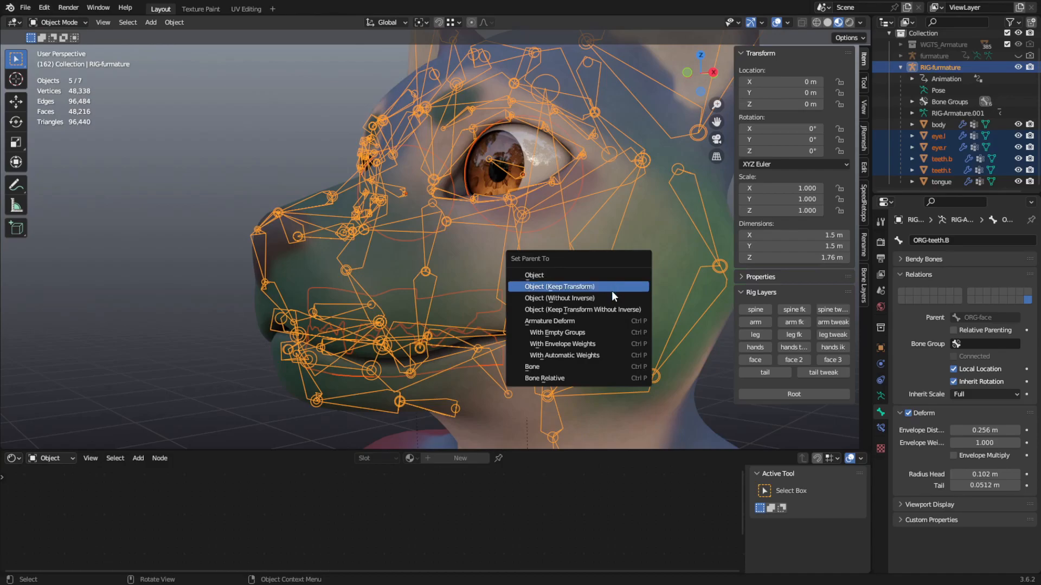
click(593, 332)
middle_drag(592, 330, 333, 254)
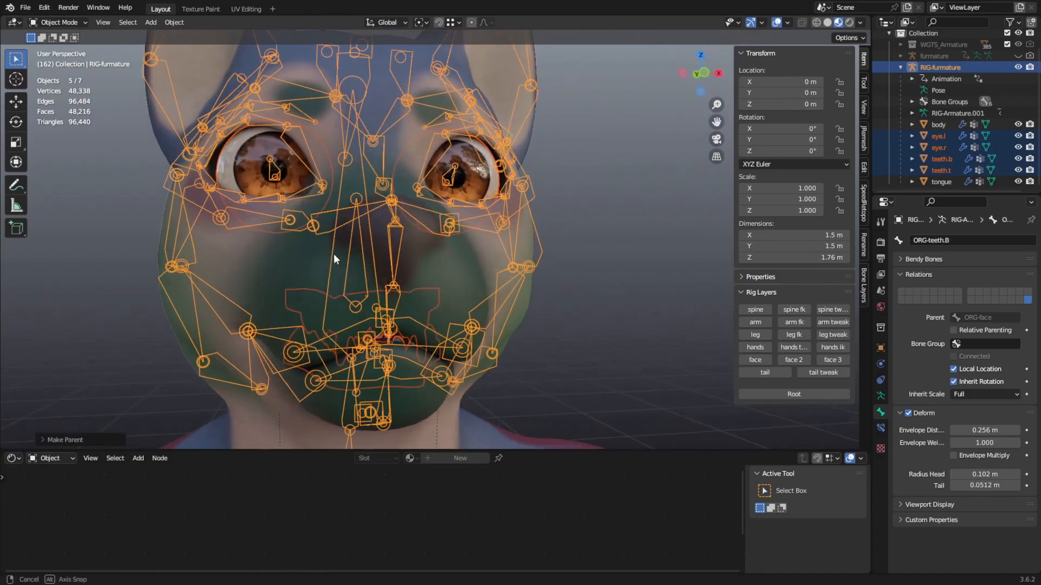
- Clear the selection, select only the eye.l object and enter Edit Mode on its mesh
click(76, 23)
click(620, 210)
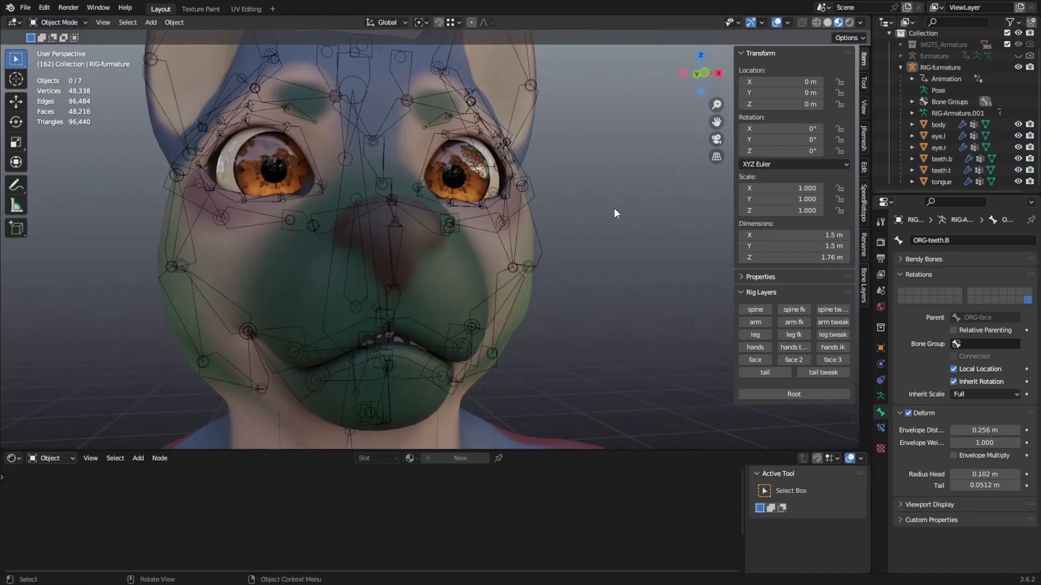
click(499, 173)
middle_drag(499, 173, 412, 163)
click(58, 22)
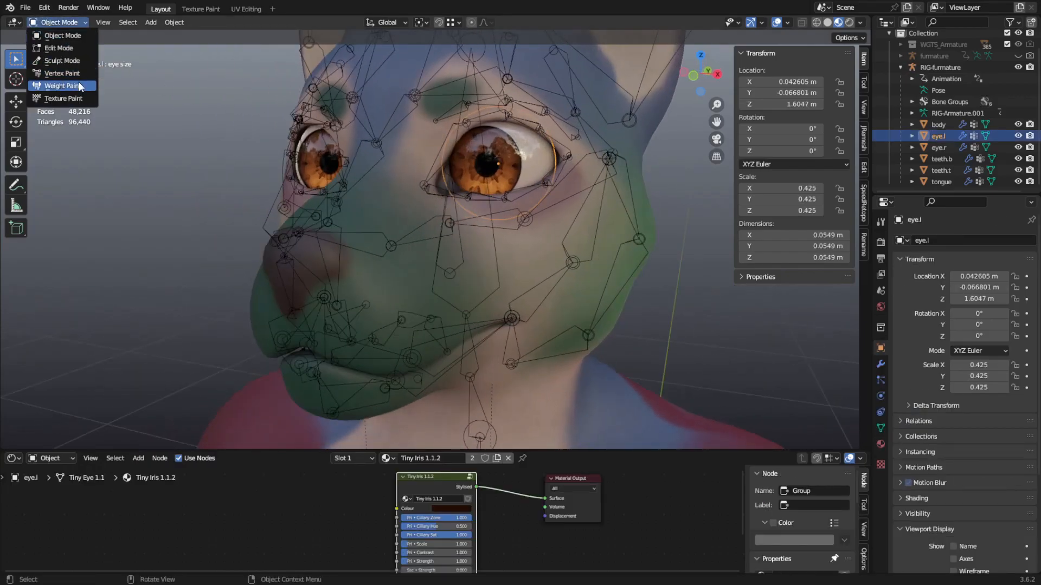
click(64, 54)
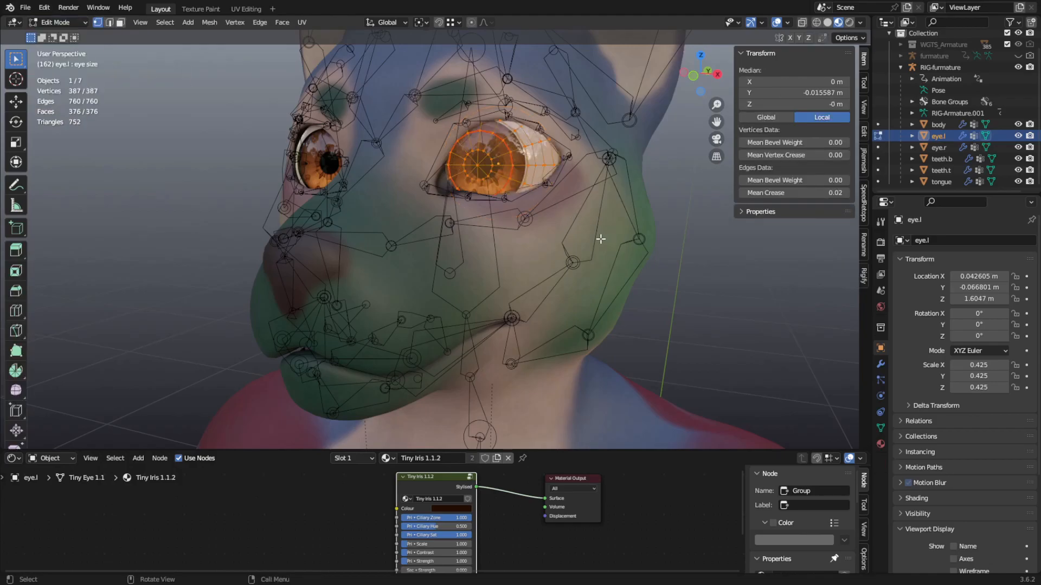
- Assign all eye.l vertices to the ORG-eye.L vertex group at weight 1.000 and return to Object Mode
click(880, 426)
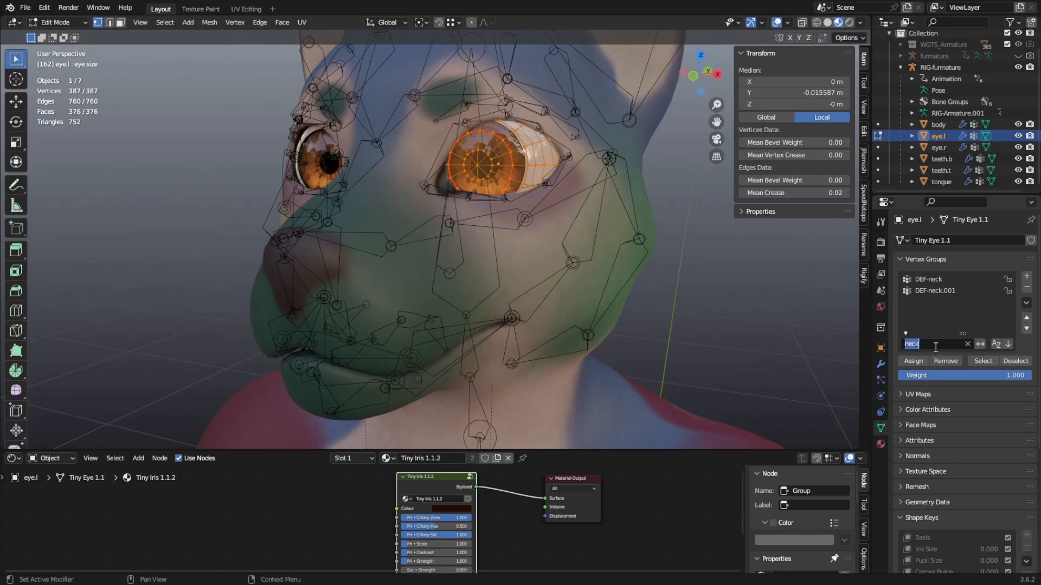
text(EYE)
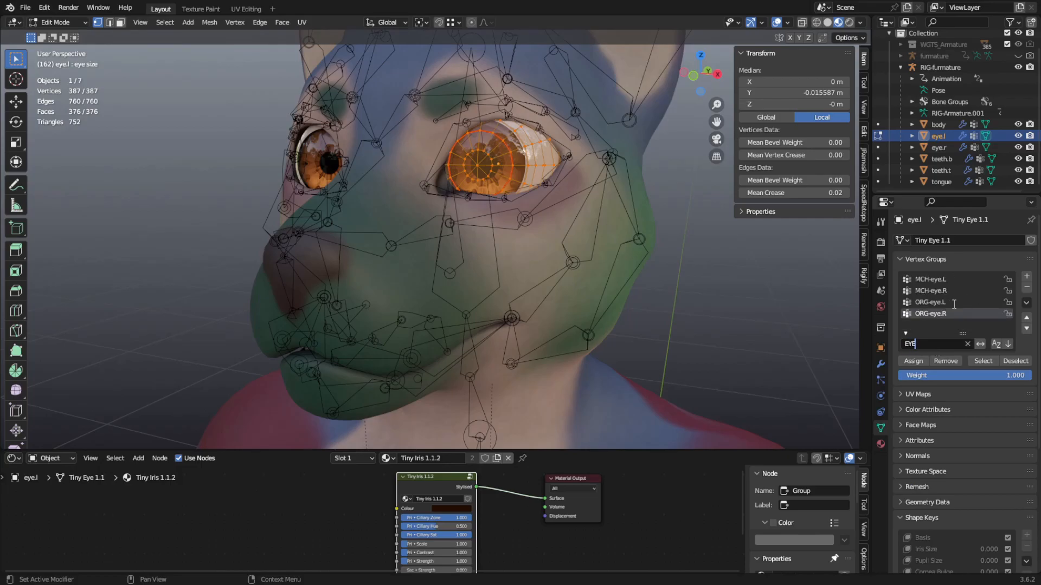
key(Return)
click(945, 303)
middle_drag(759, 325, 751, 273)
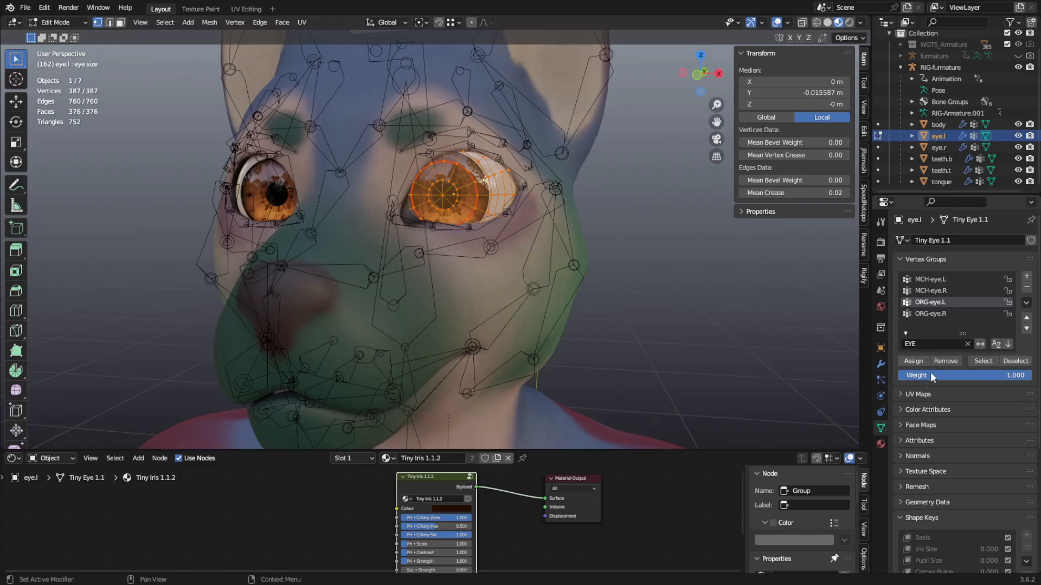
click(911, 361)
click(57, 22)
click(51, 33)
- Assign all eye.r vertices to the ORG-eye.R vertex group at weight 1.000 and return to Object Mode
scroll(418, 155, down, 3)
middle_drag(417, 155, 412, 198)
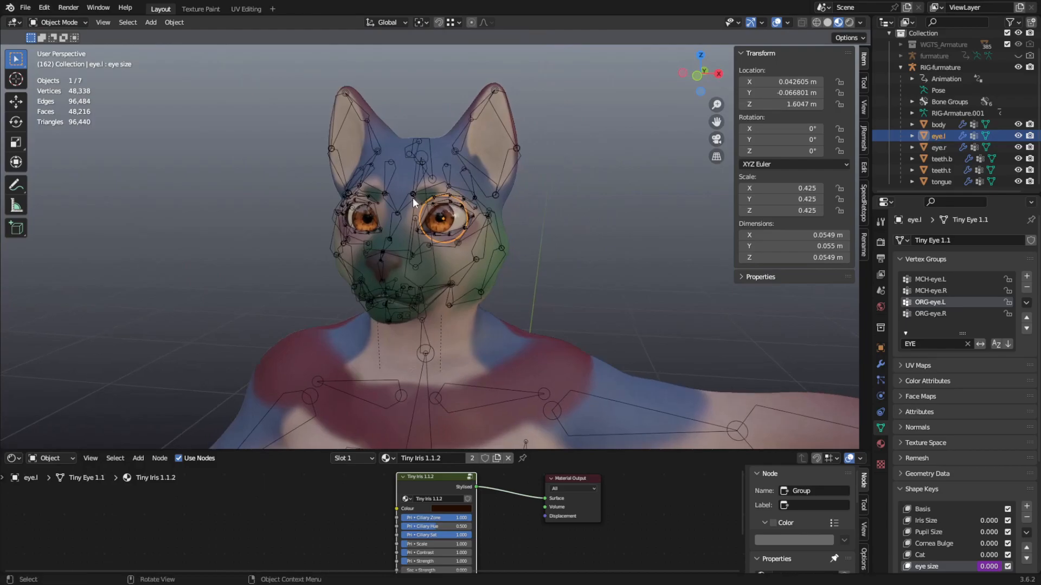
scroll(412, 198, up, 3)
click(323, 206)
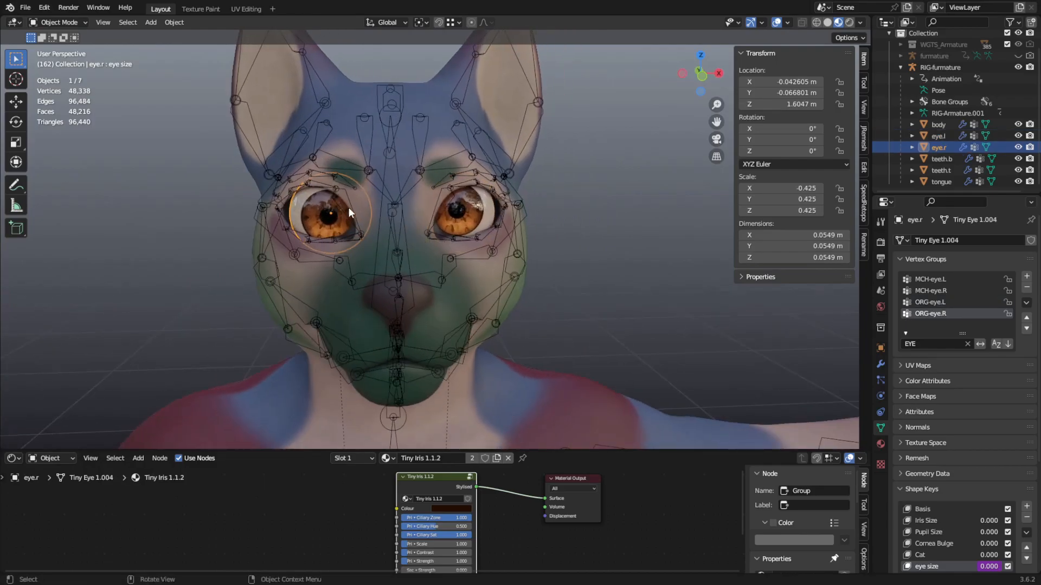
key(Tab)
middle_drag(348, 207, 379, 201)
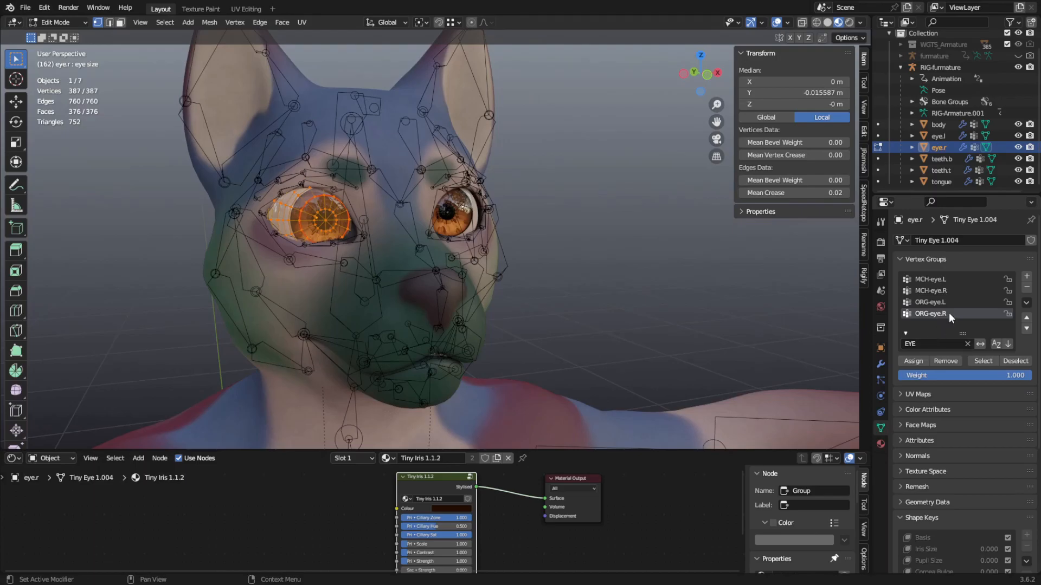
click(920, 362)
key(Tab)
- Assign all teeth.b vertices to the ORG-teeth.B vertex group, and open the teeth.t mesh in Edit Mode
middle_drag(619, 362, 507, 296)
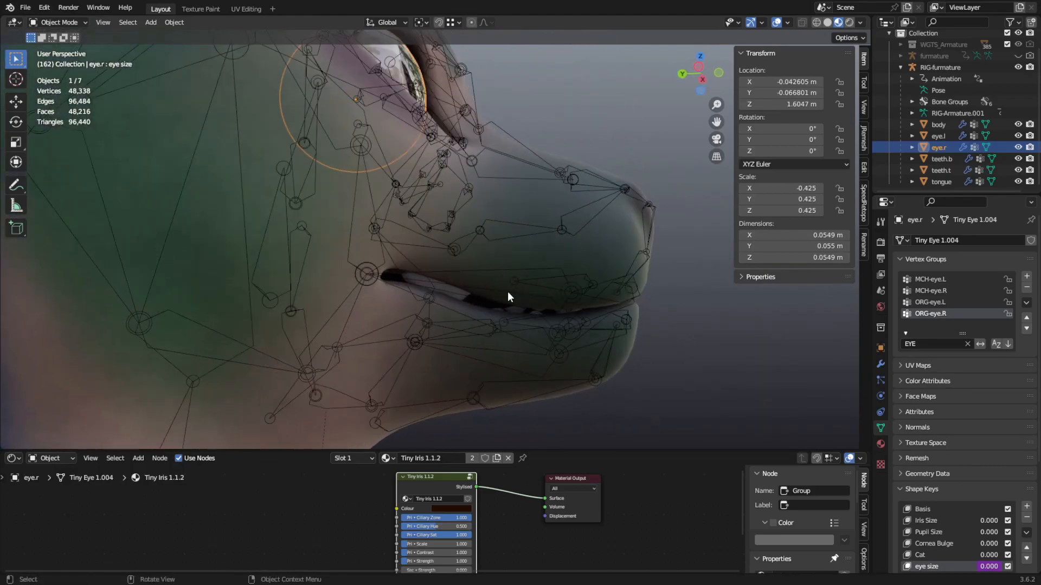
click(445, 294)
click(433, 298)
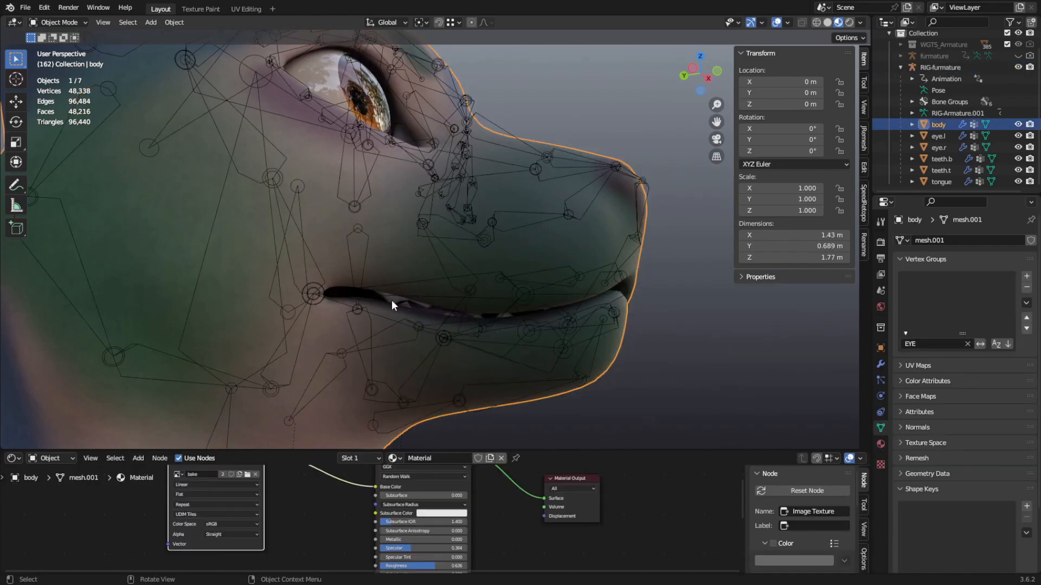
click(393, 300)
click(940, 159)
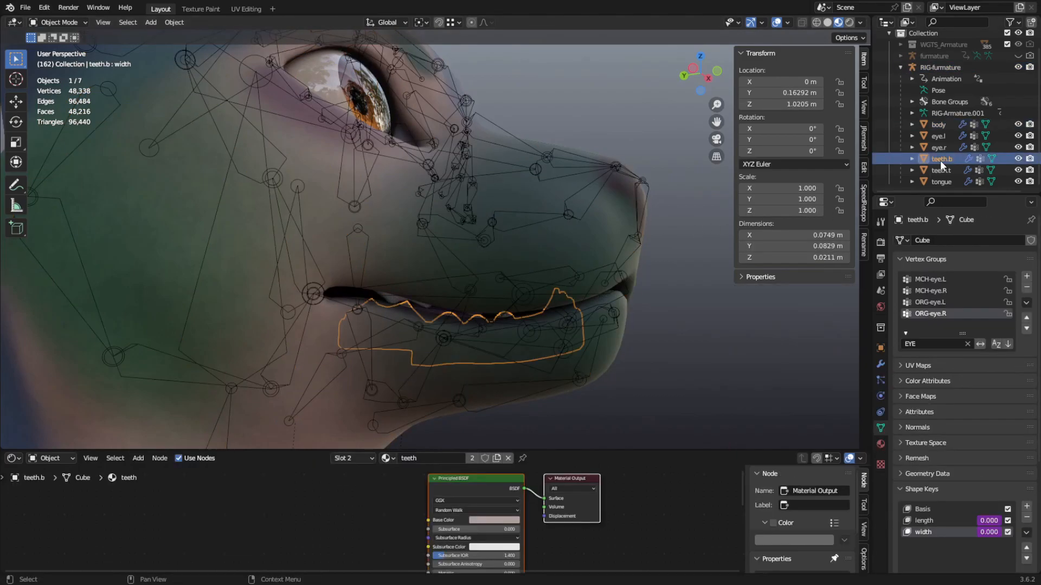
middle_drag(551, 278, 516, 282)
key(Tab)
click(931, 344)
text(TEE)
key(Return)
click(949, 312)
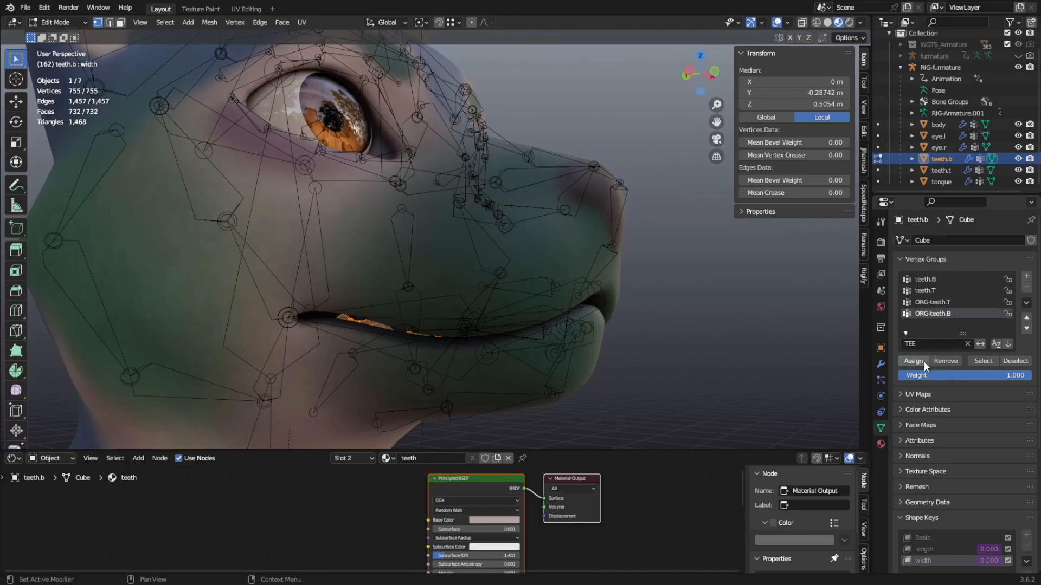
key(Tab)
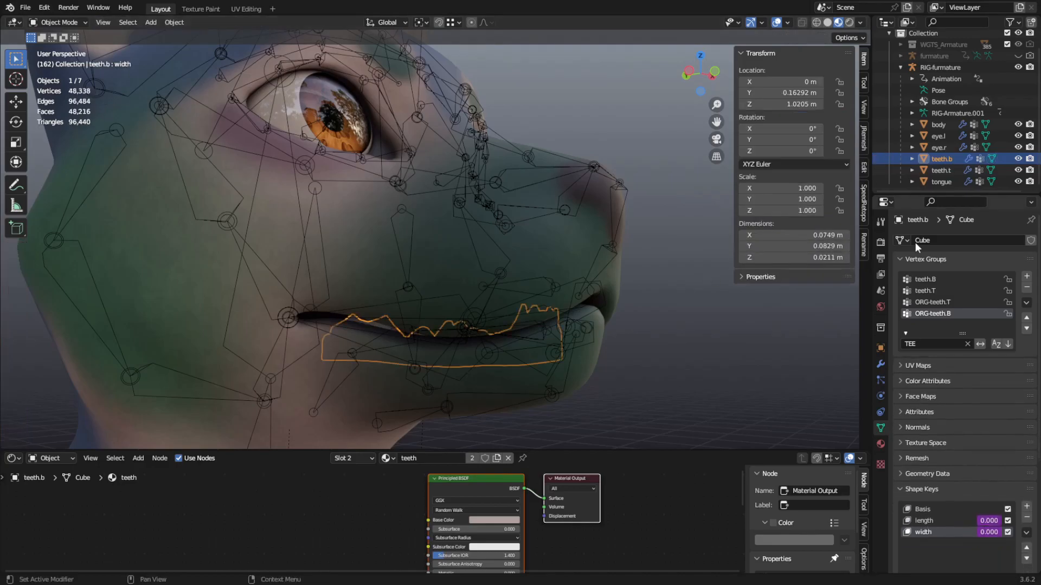
click(940, 171)
key(Tab)
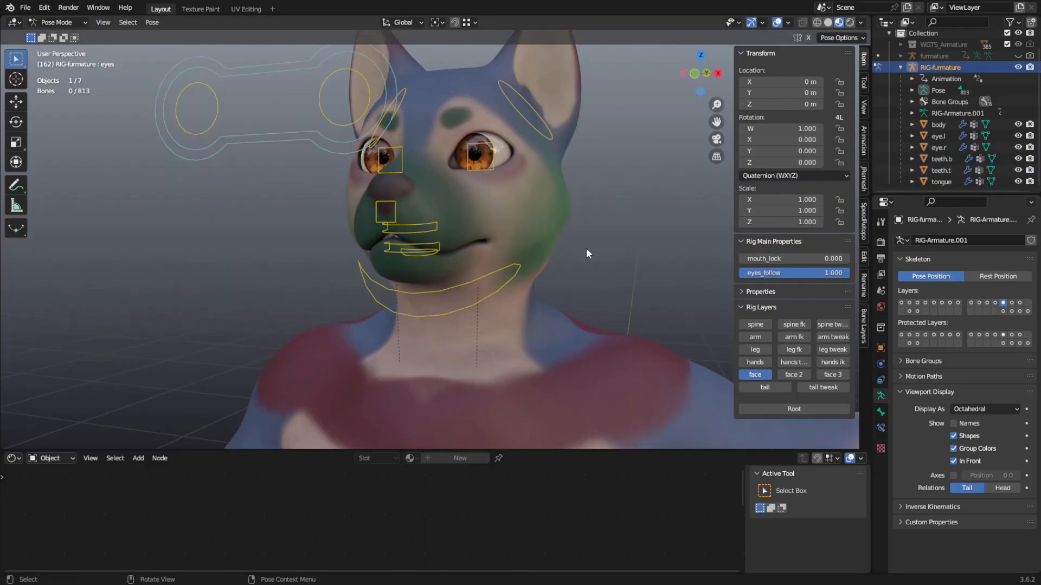
- Test the eyes control in Pose Mode by moving it, and cancel the move
click(330, 144)
scroll(421, 220, down, 1)
key(g)
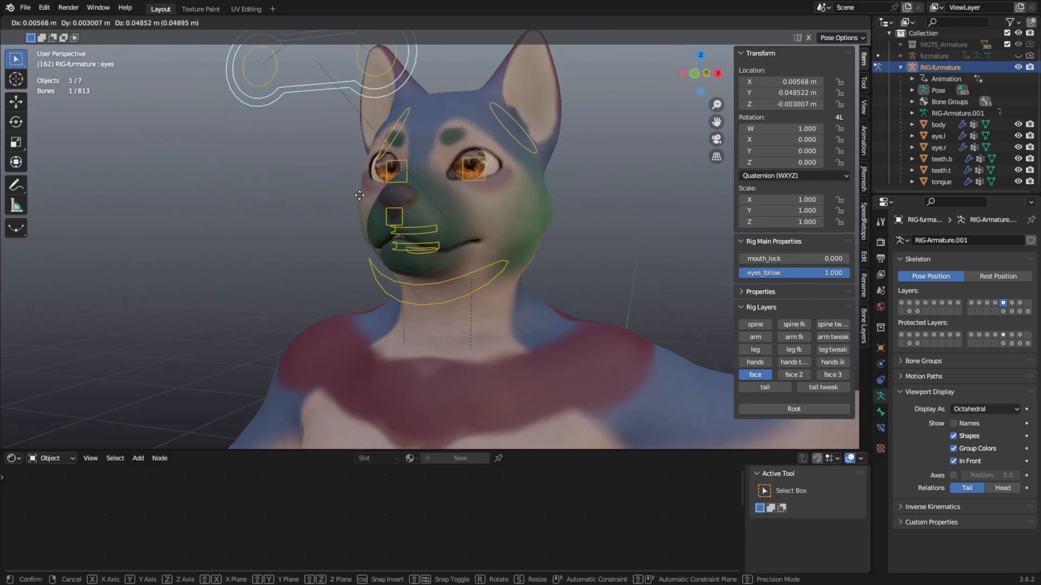
key(Escape)
- Rotate the jaw_master control downward to open the character's mouth
click(490, 271)
middle_drag(545, 272, 556, 274)
key(r)
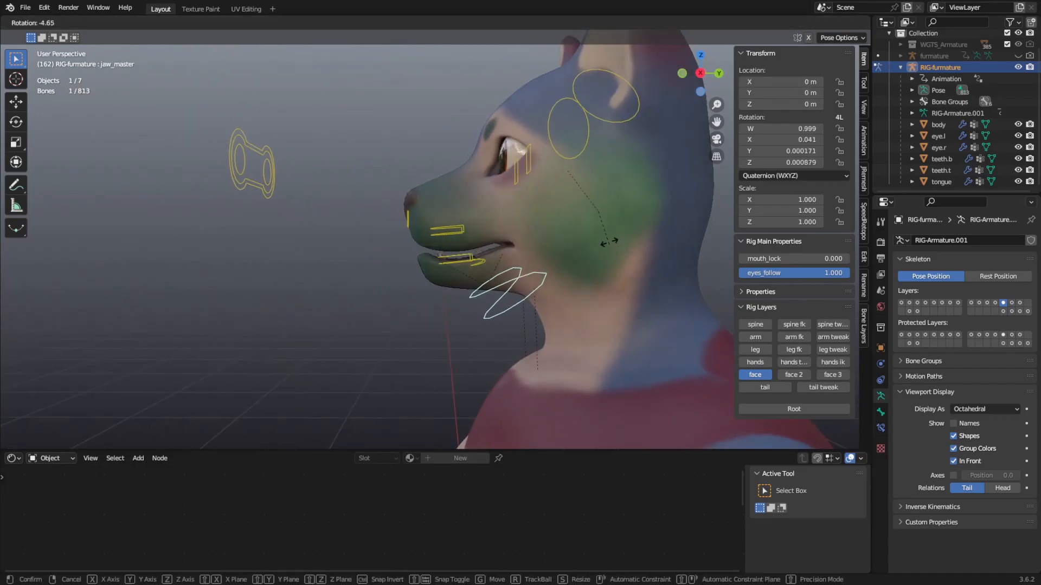
click(609, 235)
- Test the teeth.B and teeth.T controls inside the open mouth by moving each one, cancelling both moves
middle_drag(455, 276, 512, 287)
scroll(512, 287, up, 3)
click(441, 343)
middle_drag(443, 342, 556, 325)
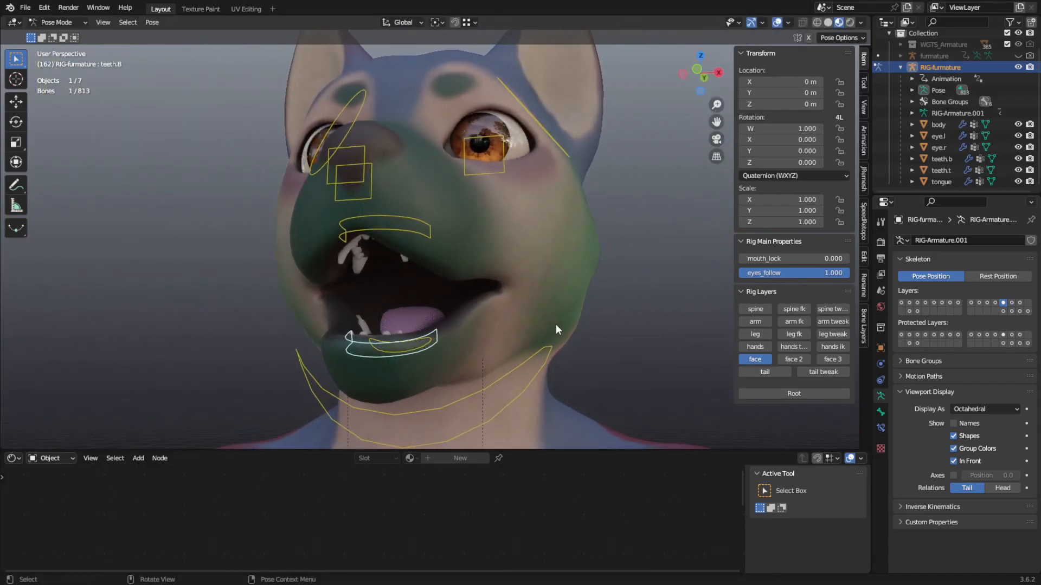
key(g)
right_click(565, 311)
middle_drag(476, 249, 424, 232)
scroll(453, 291, up, 3)
middle_drag(436, 336, 470, 272)
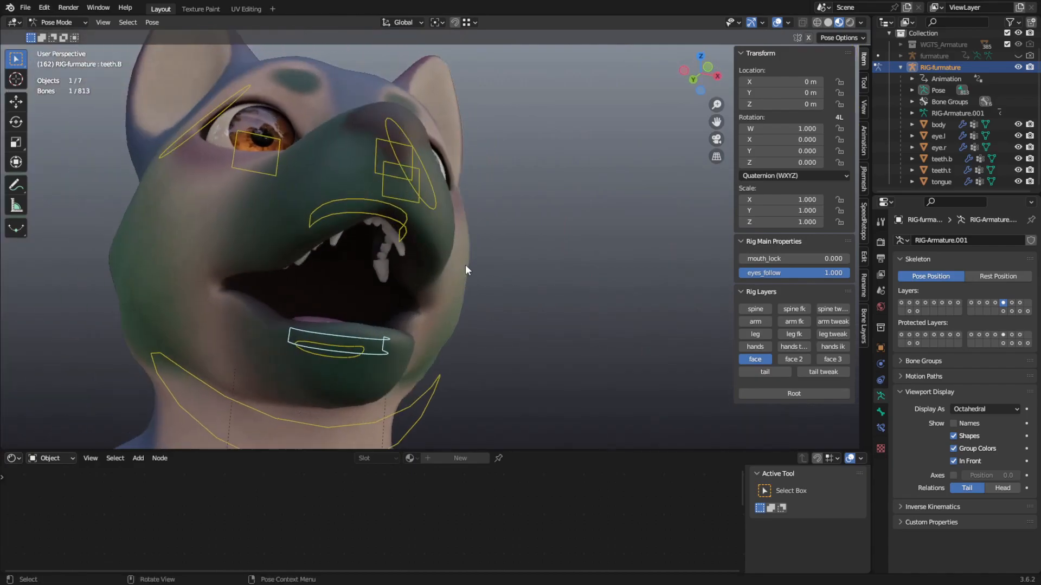
click(411, 217)
middle_drag(411, 217, 493, 242)
key(g)
right_click(492, 242)
- Select the body mesh in Object Mode and turn on viewport display for its body fur and face fur particle systems
scroll(515, 244, down, 4)
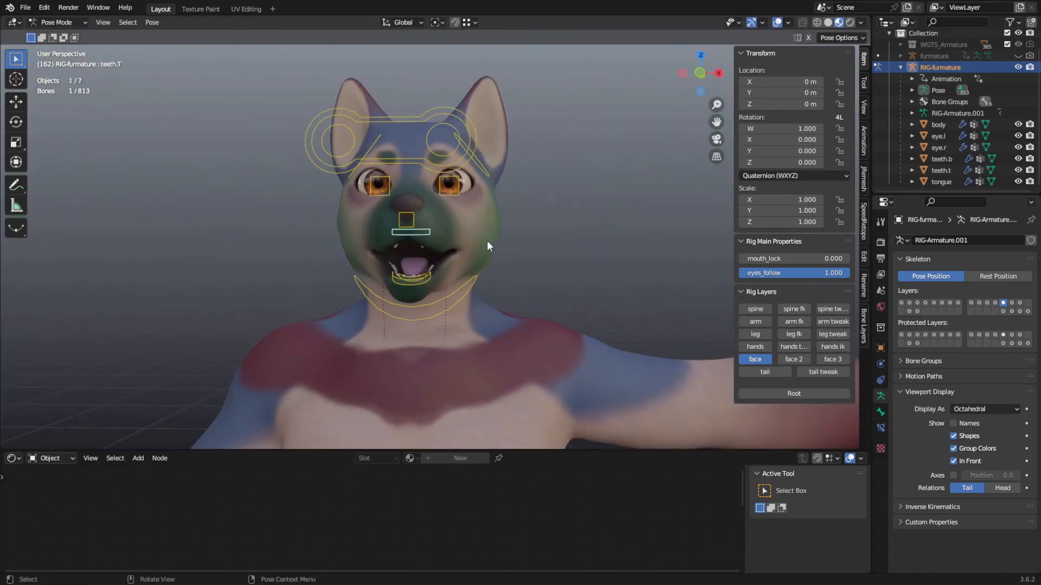
scroll(408, 224, down, 5)
scroll(420, 228, up, 3)
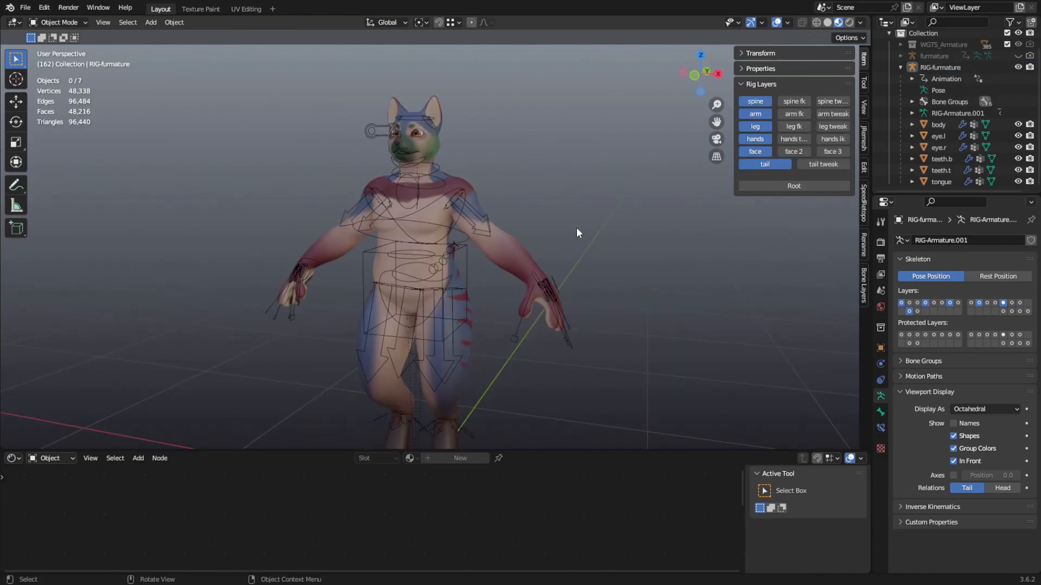
middle_drag(574, 215, 602, 228)
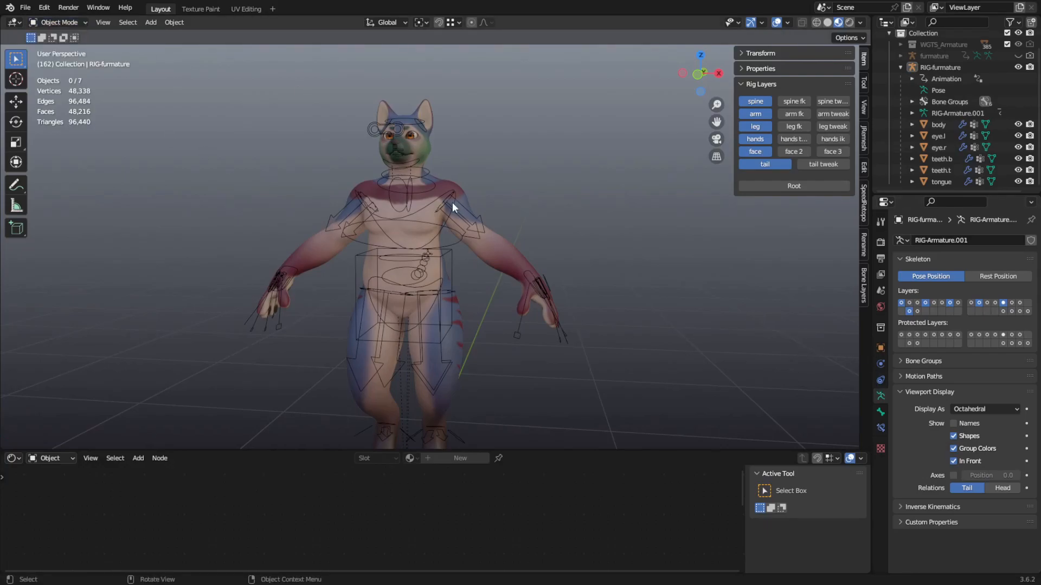
click(508, 243)
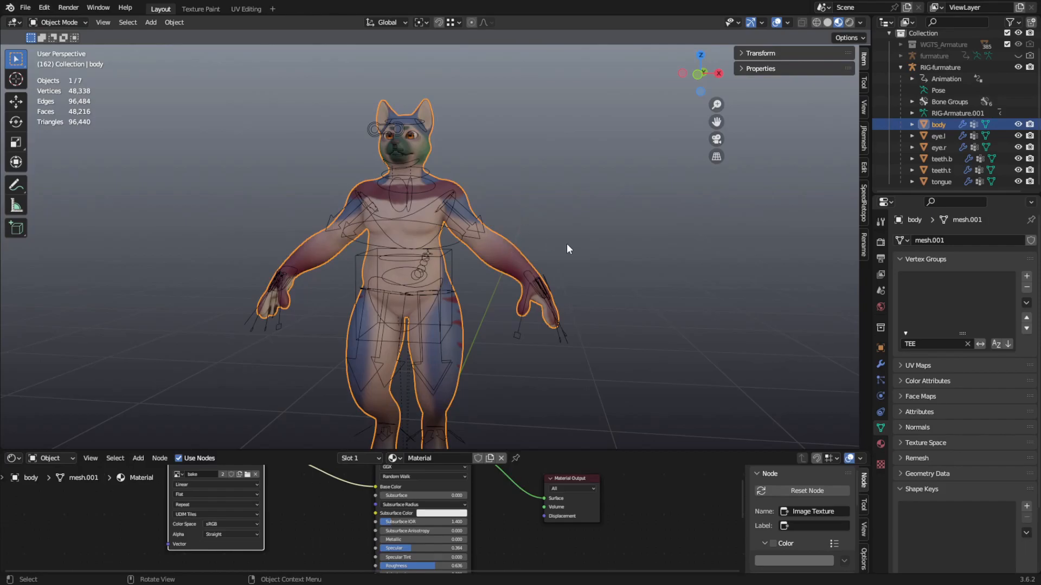
click(883, 382)
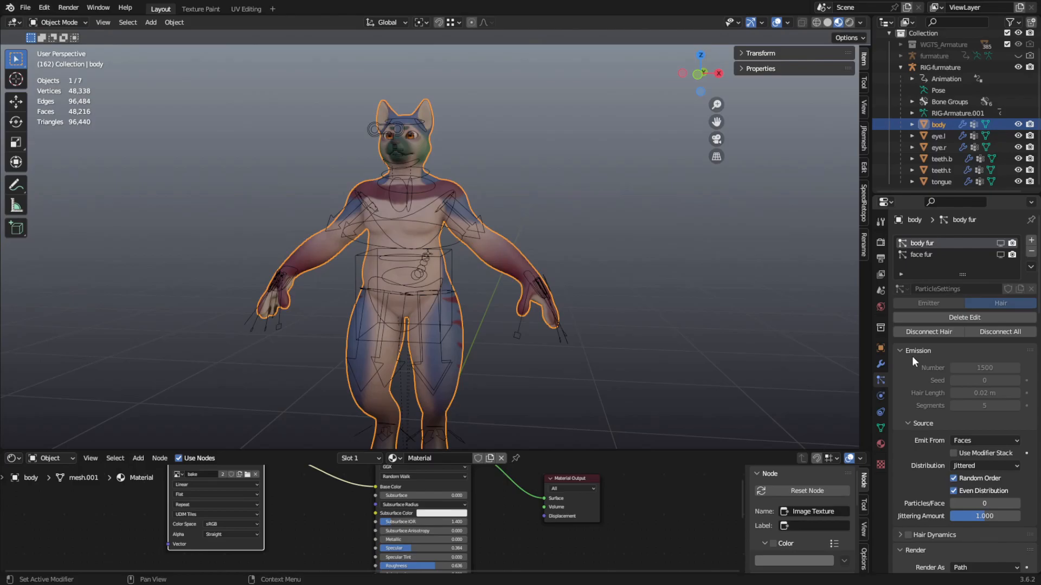
middle_drag(713, 289, 620, 286)
scroll(597, 265, up, 4)
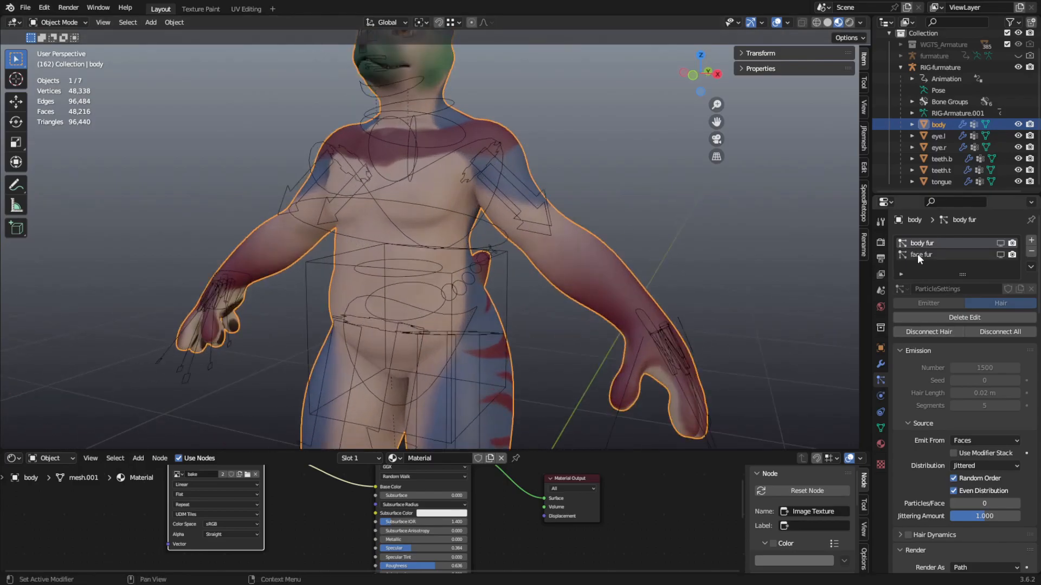
scroll(643, 212, down, 2)
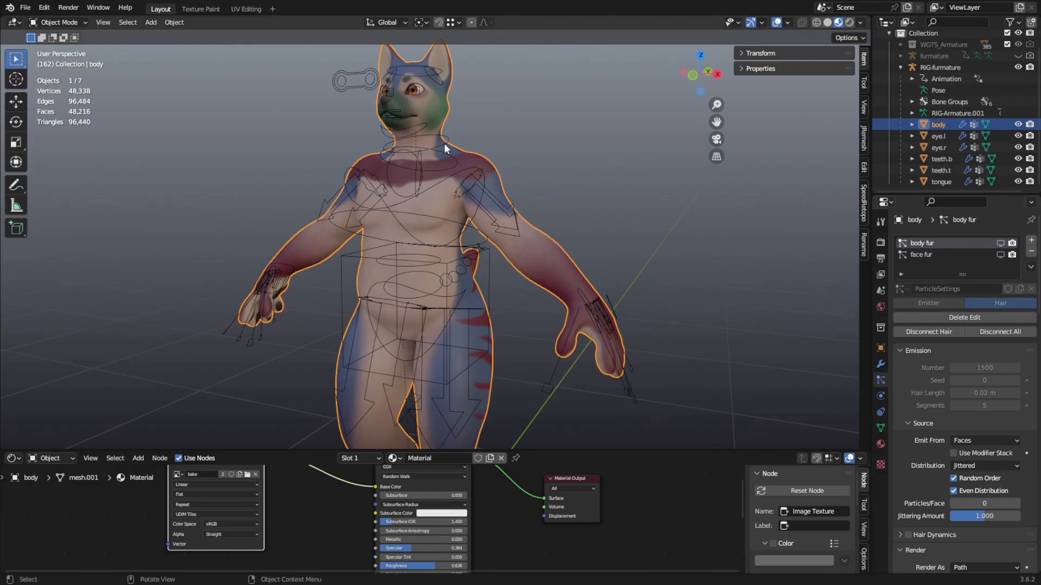
scroll(436, 135, up, 5)
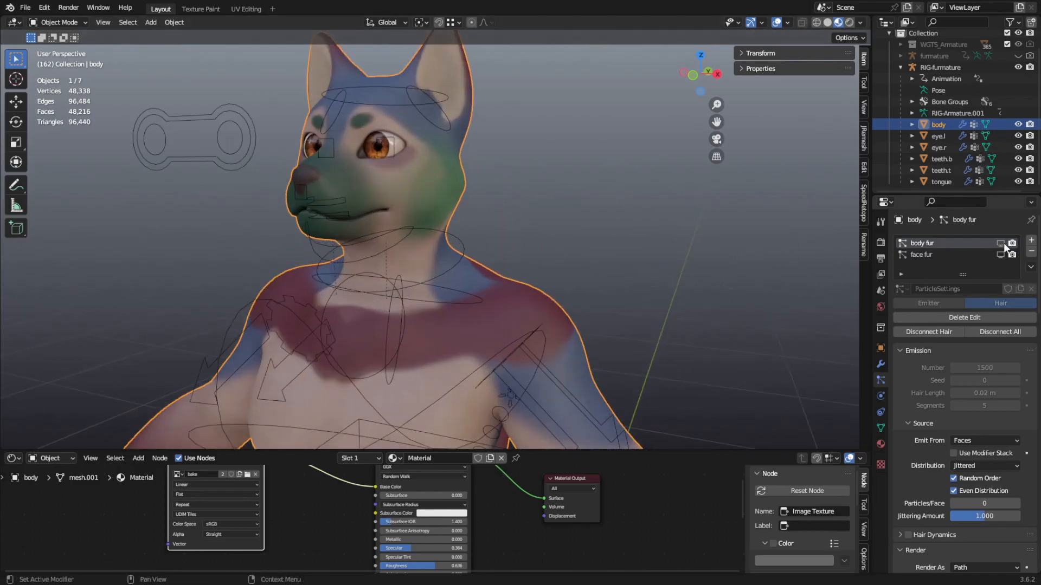
scroll(492, 190, down, 1)
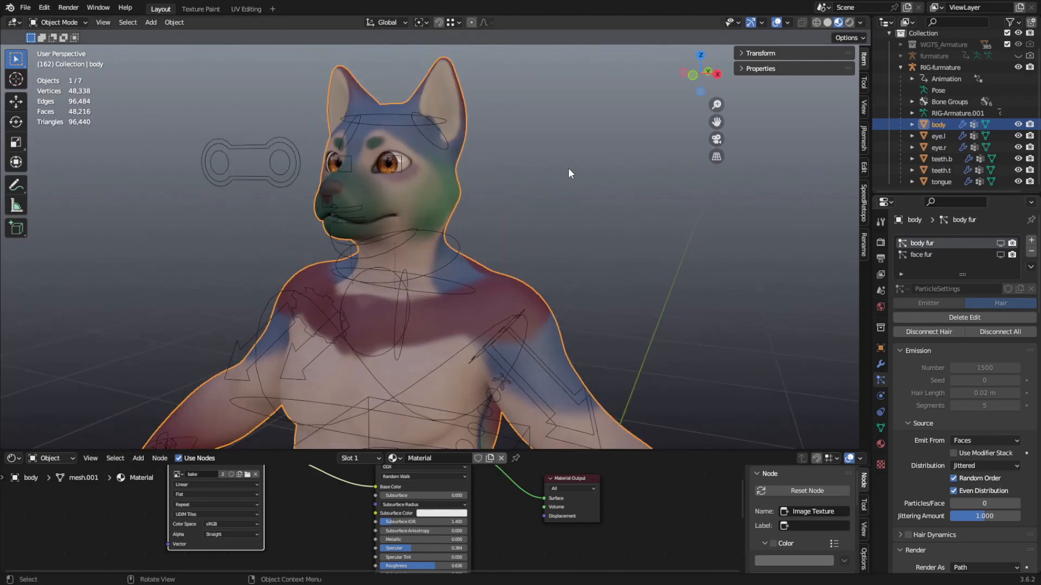
click(1001, 252)
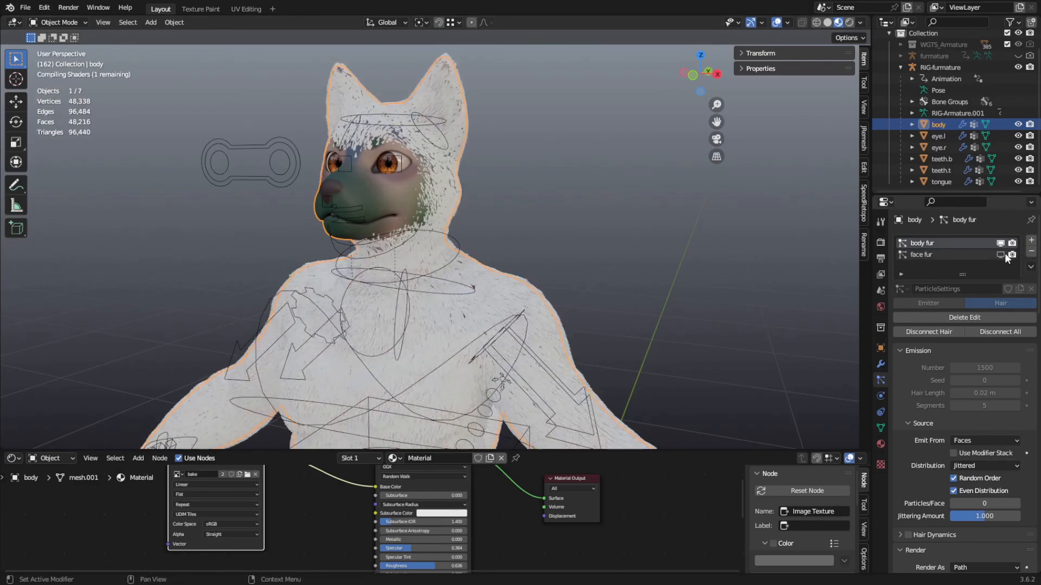
middle_drag(792, 238, 613, 258)
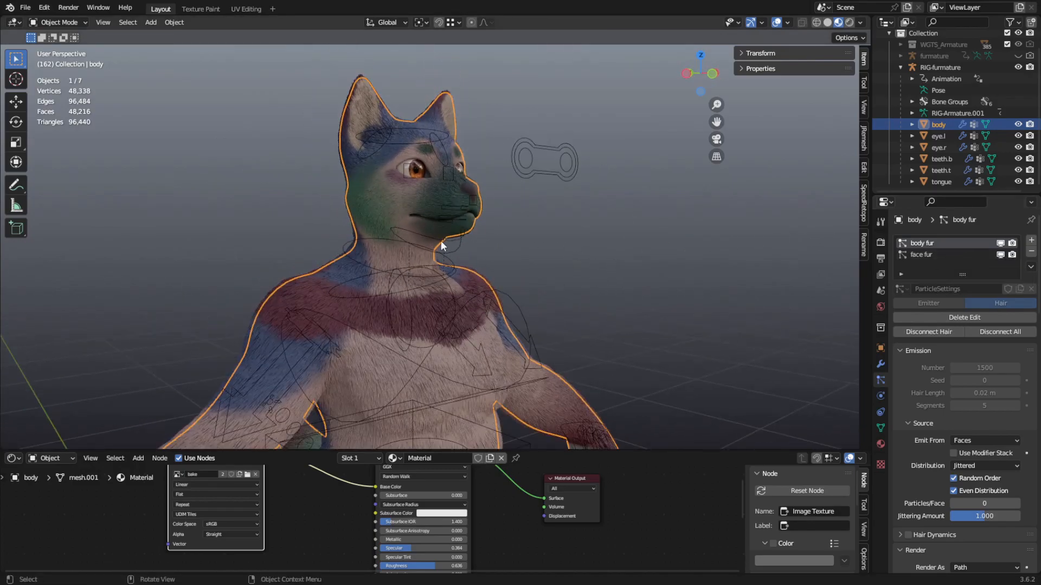
scroll(405, 181, up, 7)
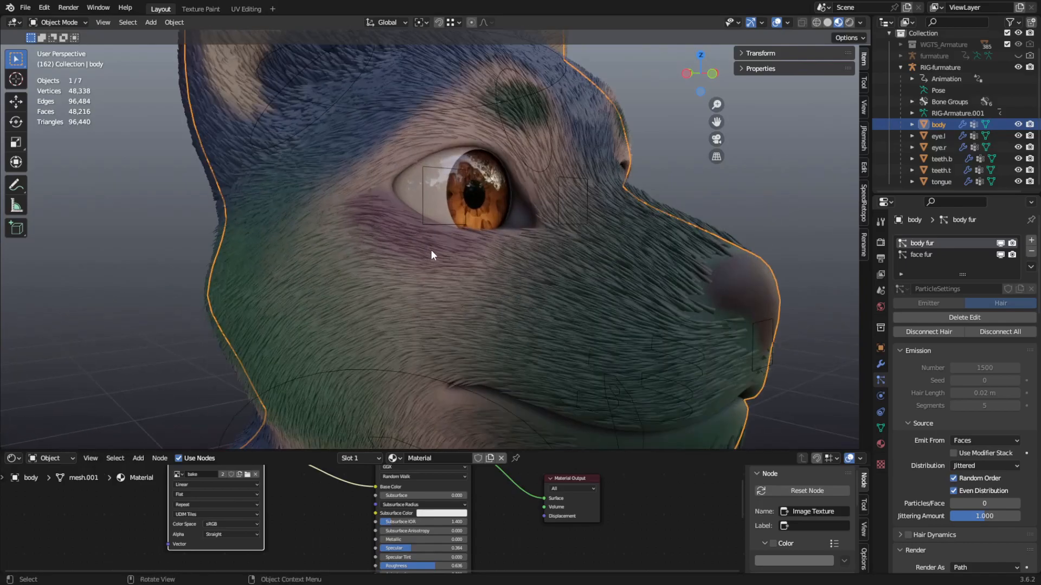
scroll(441, 253, down, 3)
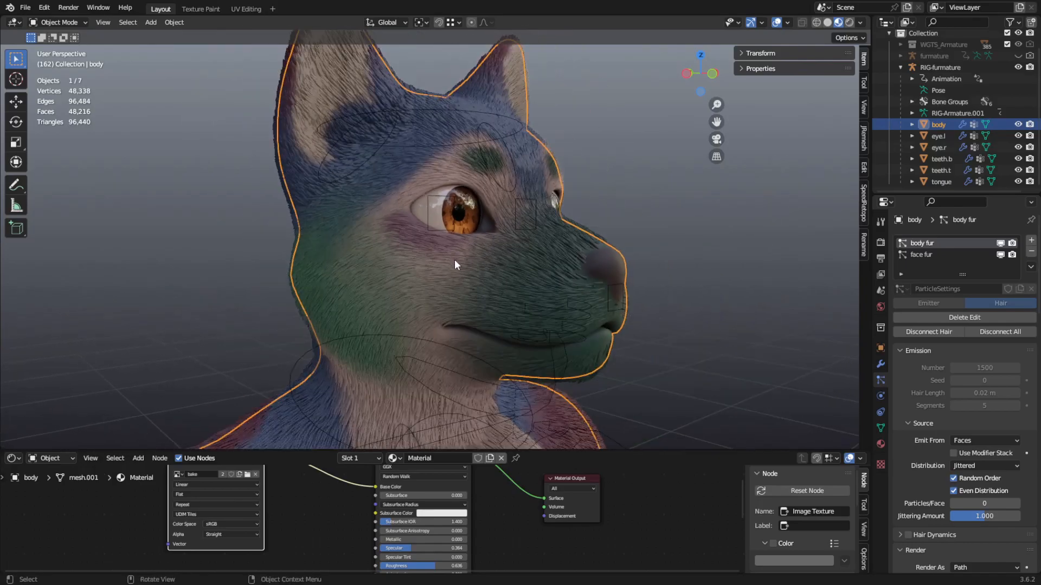
- Hide and re-show the face fur and the body fur in the viewport to compare which areas each system covers
click(1000, 254)
middle_drag(653, 308, 382, 260)
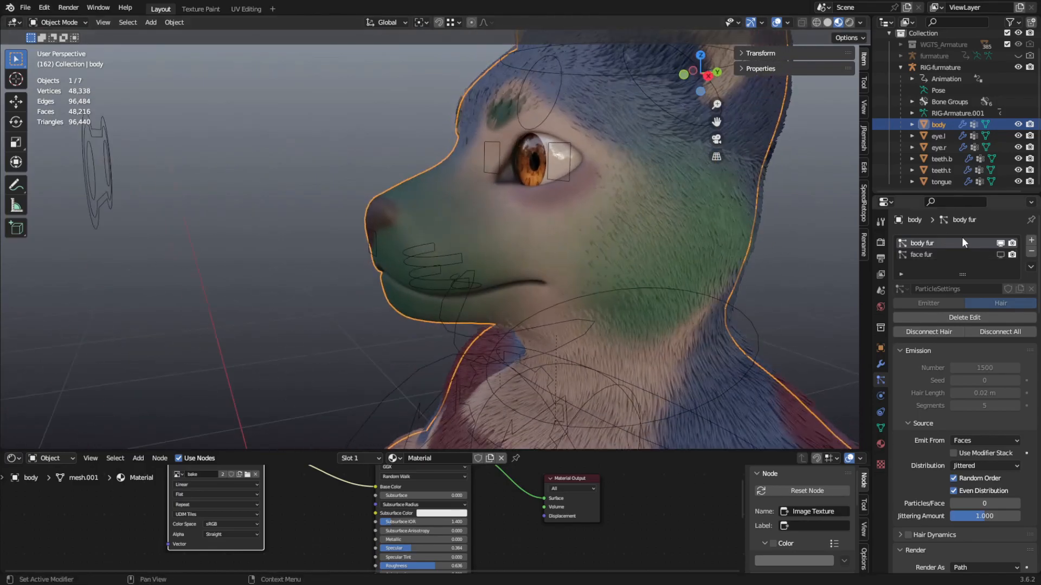
click(1002, 255)
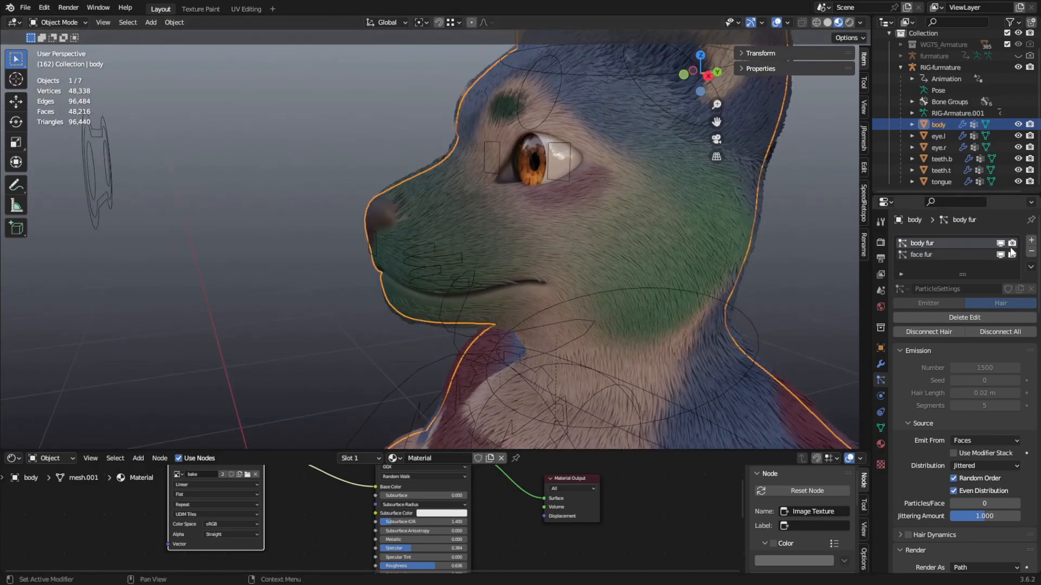
click(1001, 244)
scroll(649, 294, down, 5)
middle_drag(650, 295, 711, 275)
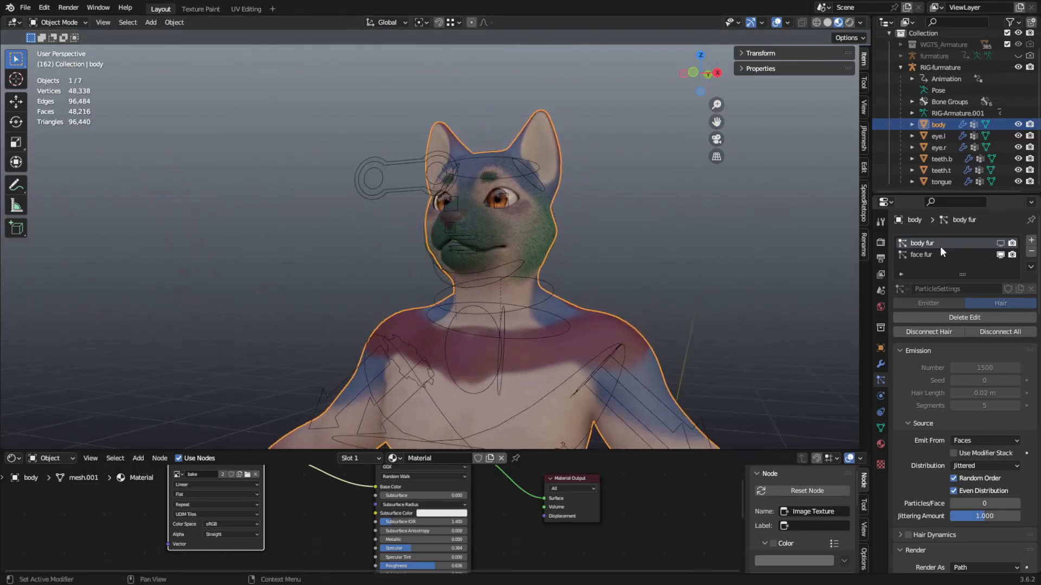
click(1002, 244)
- Switch the body mesh to Particle Edit mode with the body fur system active
shift+middle_drag(670, 324, 487, 262)
alt+middle_drag(483, 304, 453, 306)
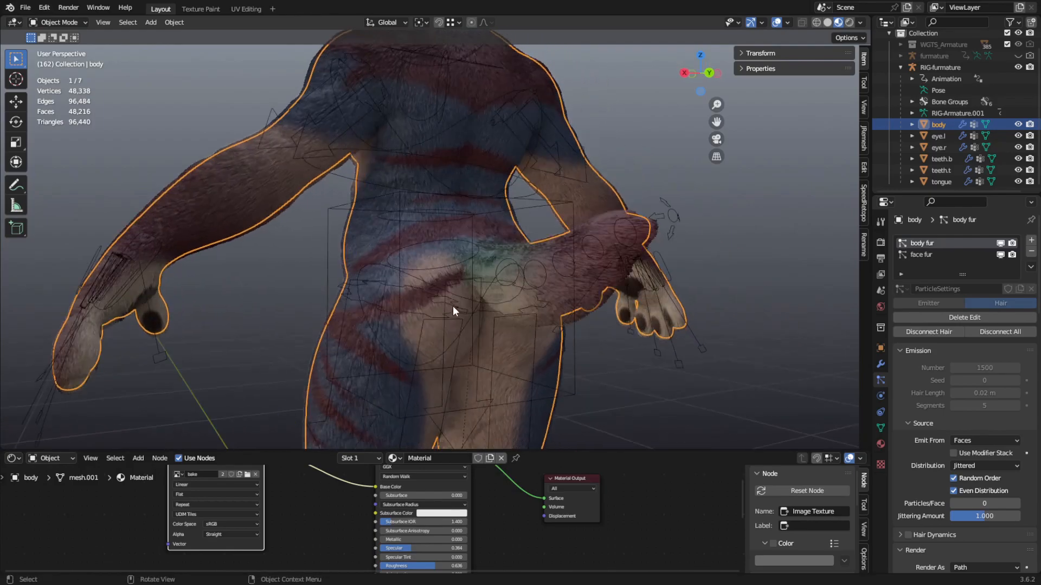
click(54, 23)
middle_drag(370, 132, 550, 186)
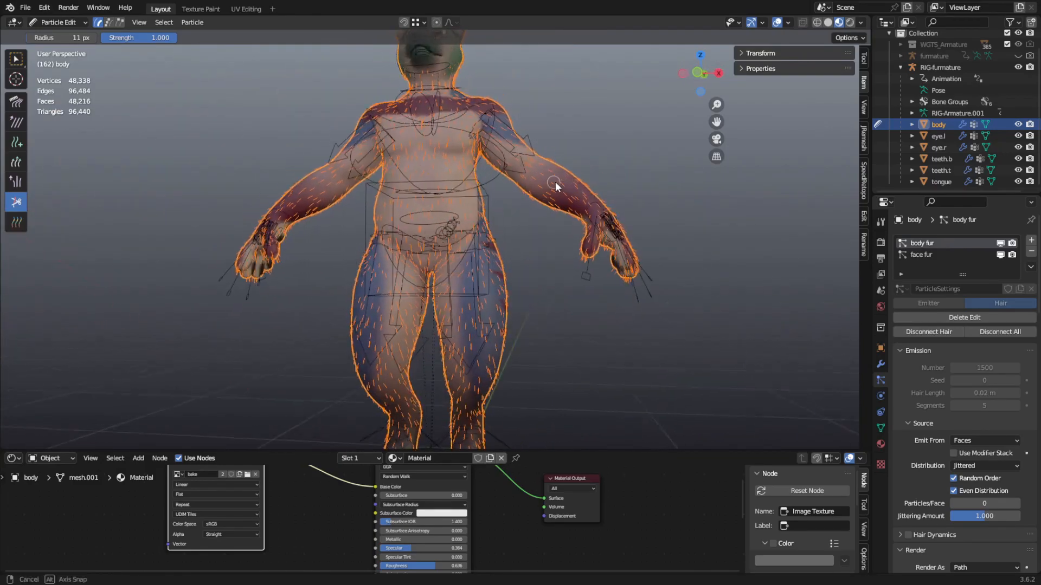
scroll(545, 195, up, 3)
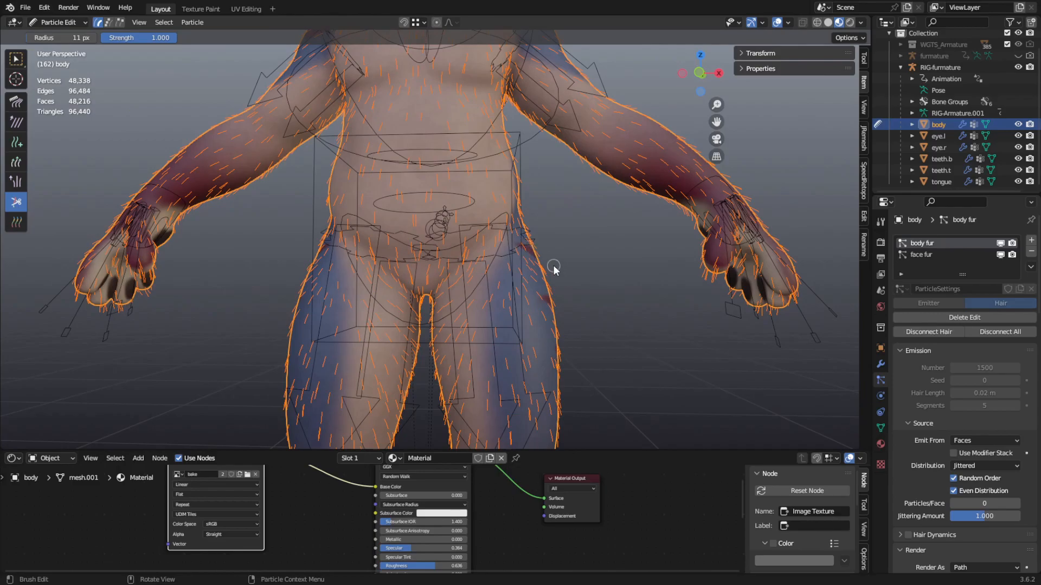
- Return the body mesh to Object Mode and inspect the fur on the head, chest, shoulders and arms
scroll(558, 255, down, 2)
middle_drag(512, 252, 562, 266)
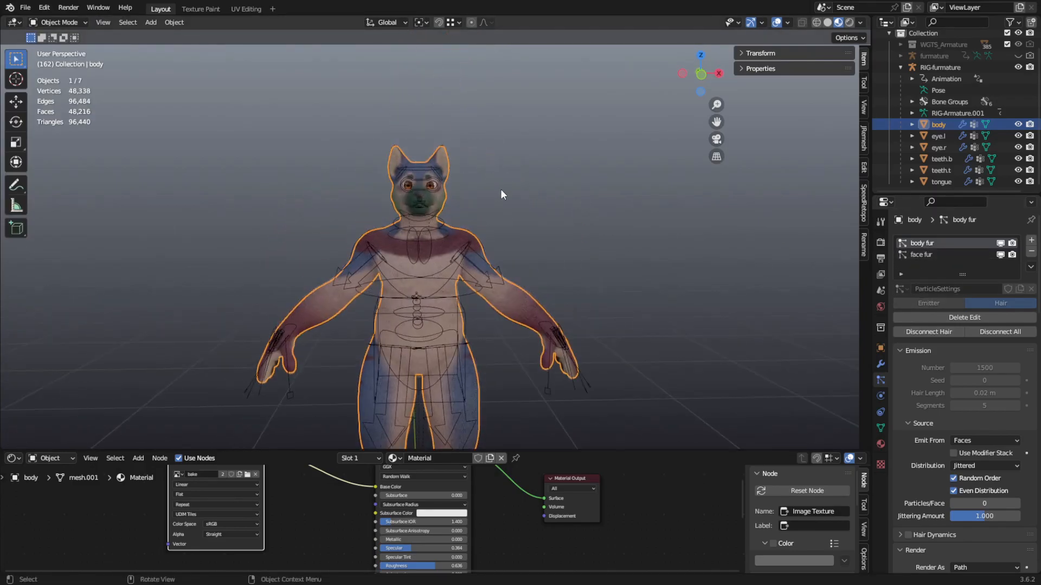
scroll(500, 187, up, 3)
scroll(935, 385, down, 6)
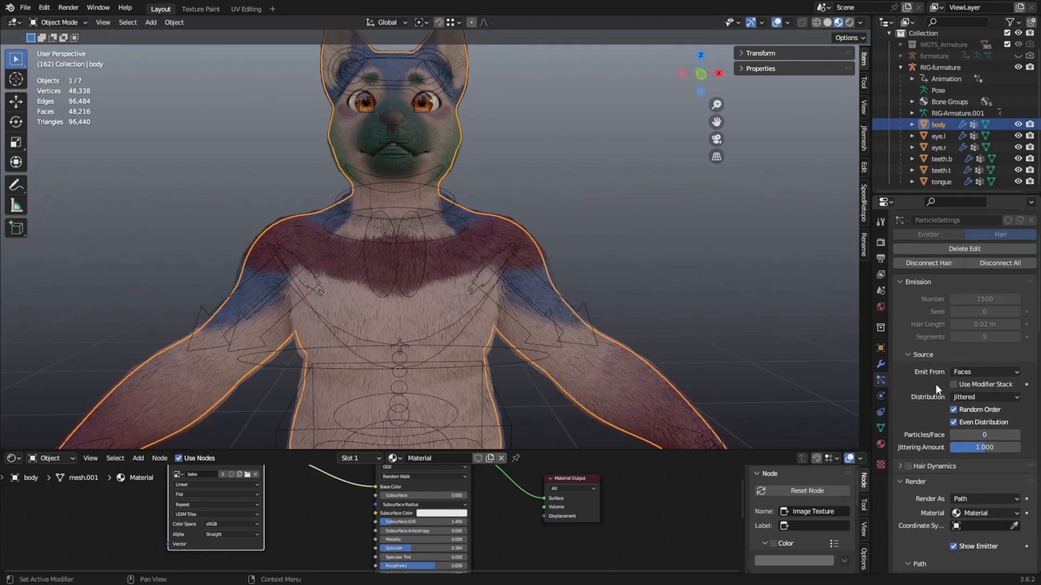
middle_drag(466, 328, 495, 265)
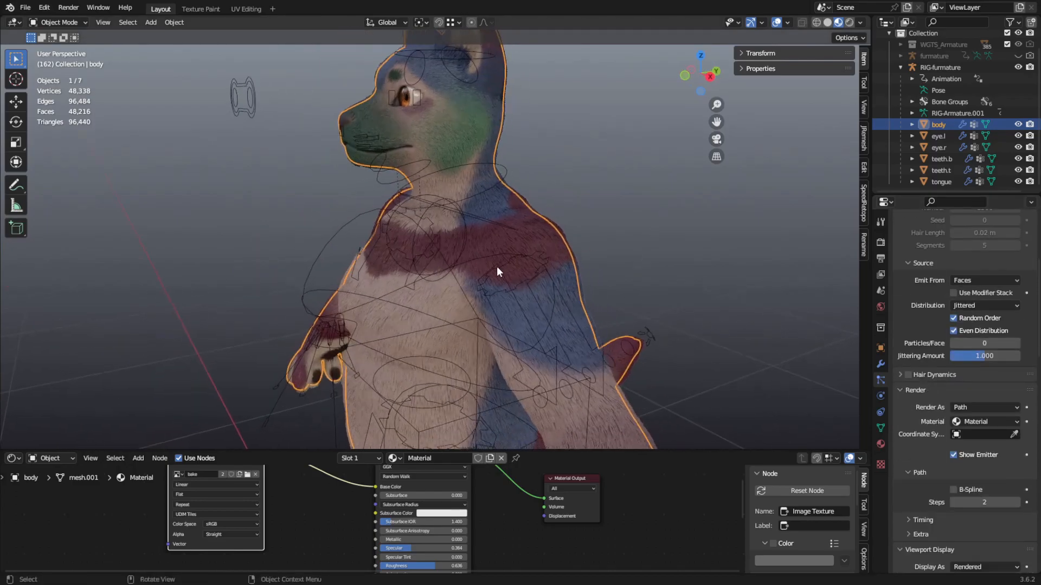
scroll(496, 264, up, 5)
scroll(489, 297, down, 3)
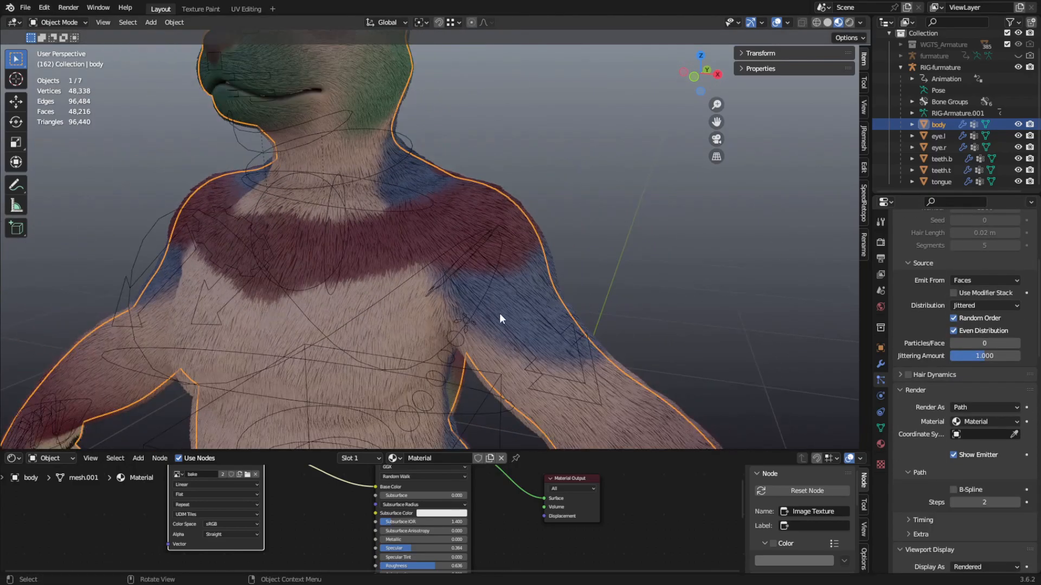
- Set the body fur's hair shape Diameter Scale to 2
scroll(942, 425, down, 8)
scroll(942, 425, down, 15)
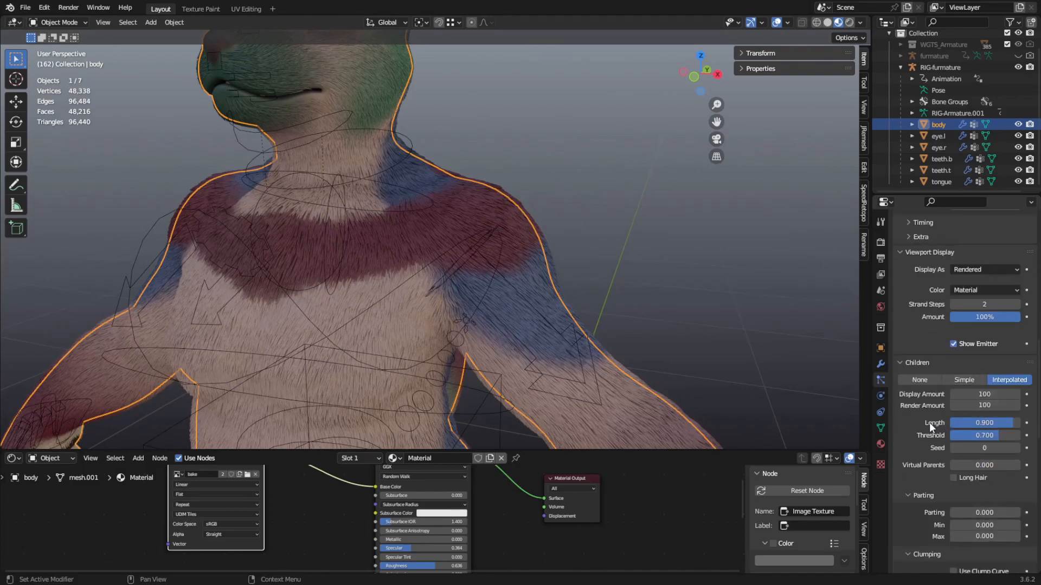
scroll(929, 415, down, 5)
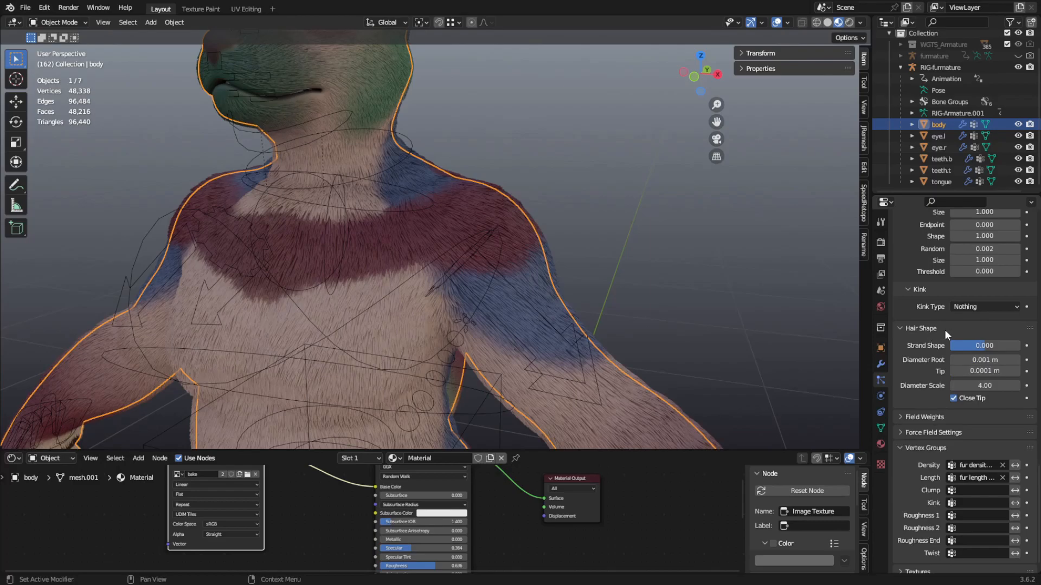
click(983, 386)
click(991, 387)
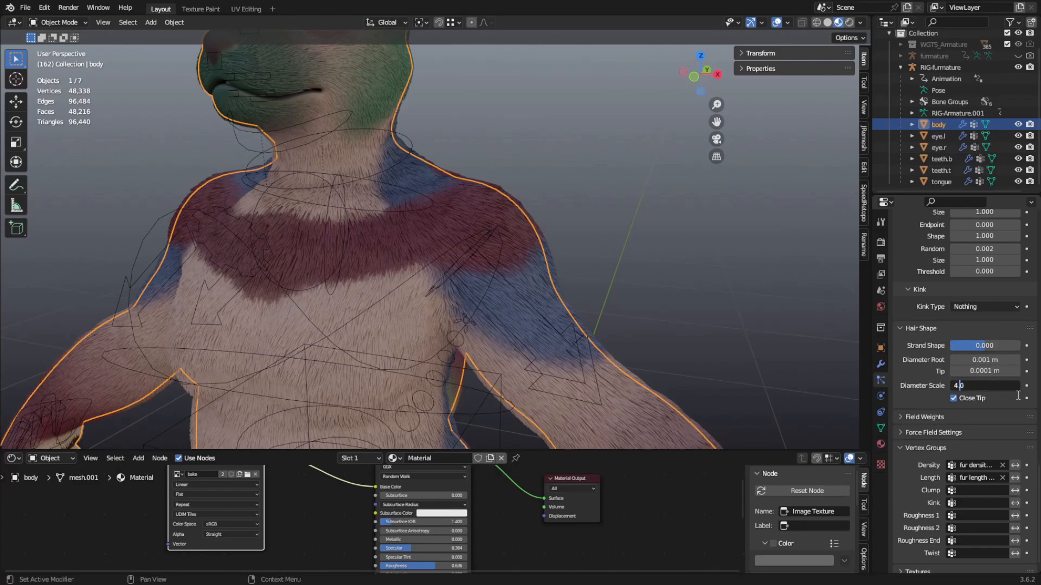
key(BackSpace)
text(2)
key(Return)
- Set the body fur's interpolated children Display Amount to 200
scroll(989, 366, up, 15)
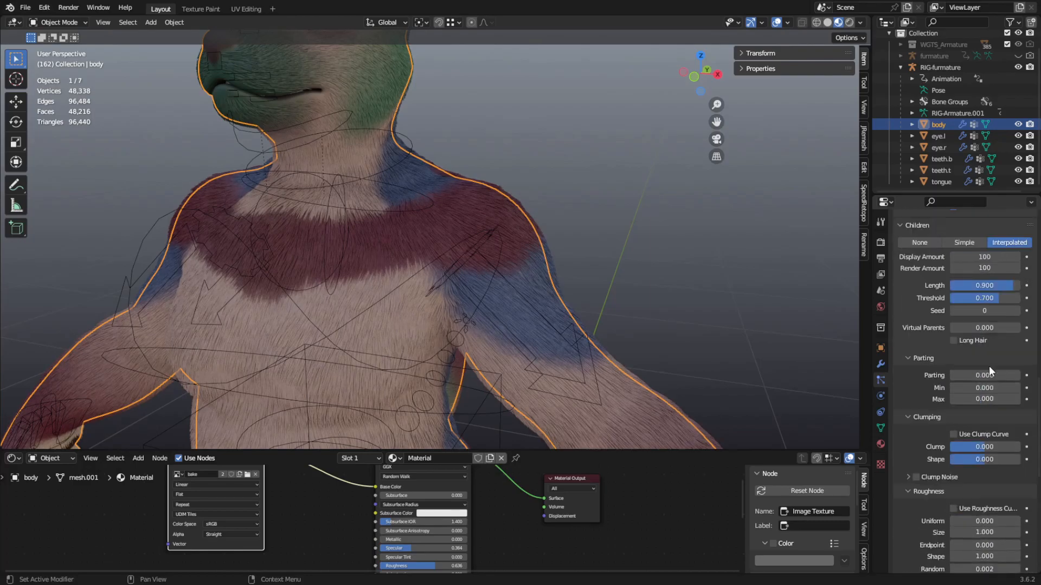
click(988, 348)
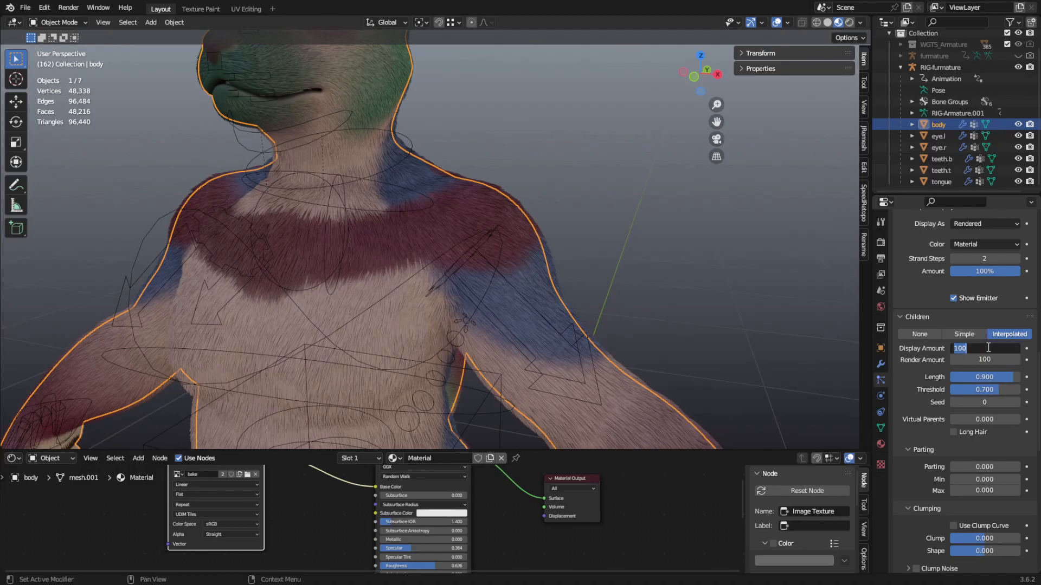
text(200)
key(Return)
- Examine the thickness and coverage of the body fur around the chest, shoulders, arms and head
middle_drag(492, 399, 480, 269)
shift+middle_drag(328, 174, 450, 226)
scroll(356, 275, up, 3)
scroll(456, 232, down, 3)
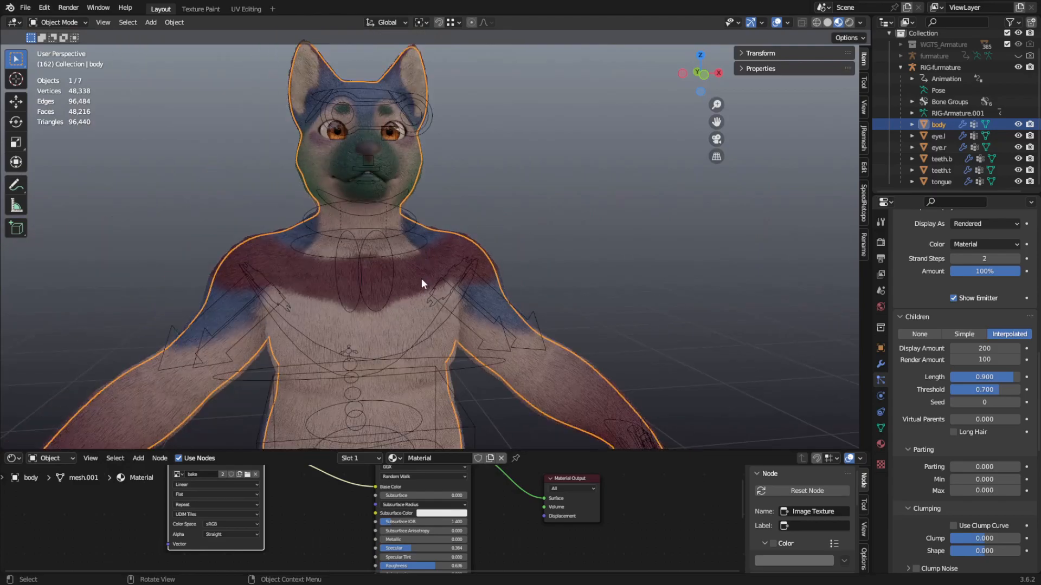
scroll(488, 290, up, 3)
scroll(443, 234, up, 2)
middle_drag(442, 230, 404, 236)
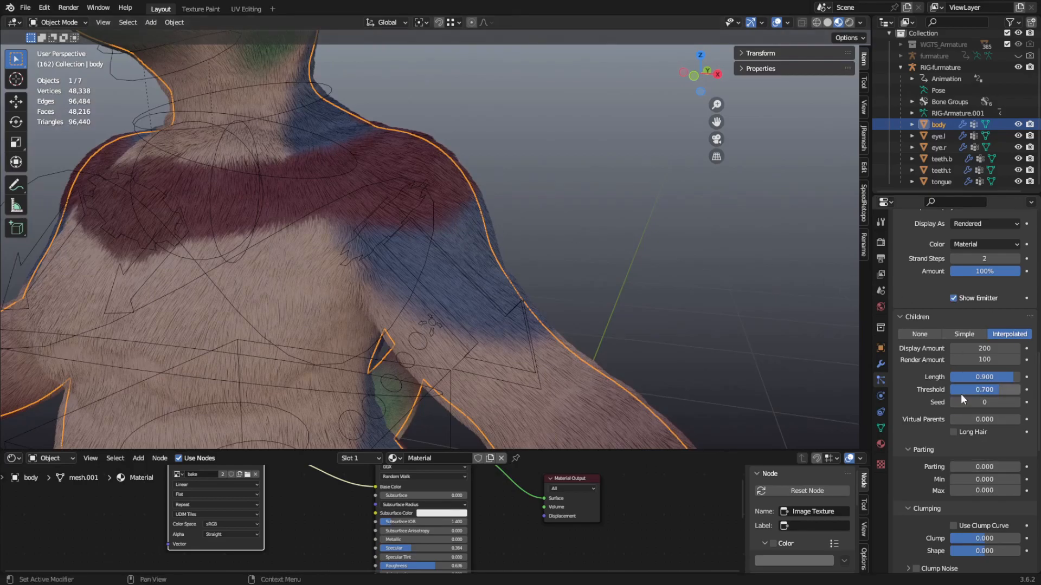
middle_drag(480, 297, 506, 282)
middle_drag(510, 243, 495, 226)
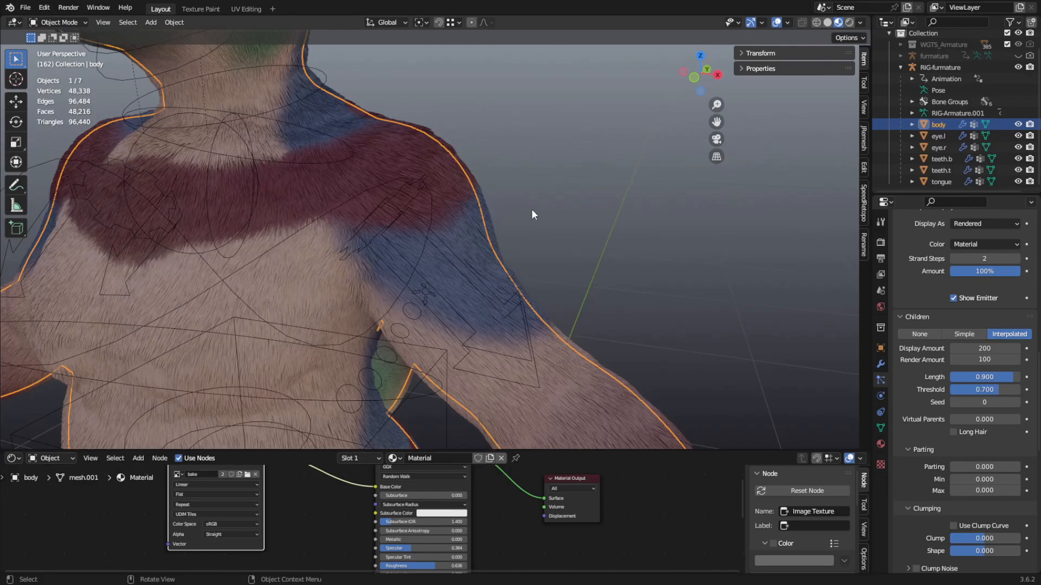
scroll(531, 215, down, 1)
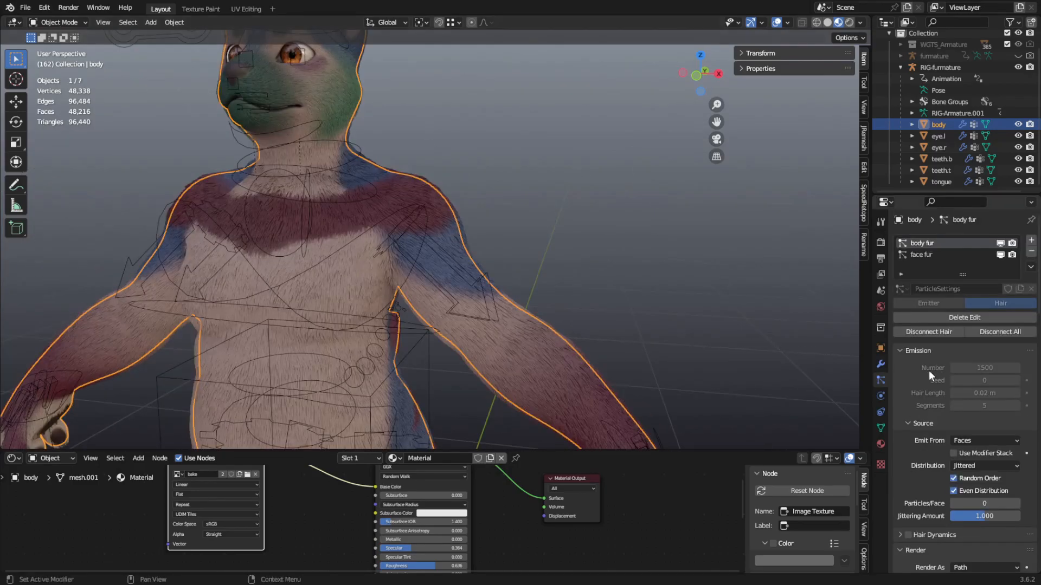
- Filter the body mesh's vertex groups by FUR and select the fur density weight group
scroll(928, 370, down, 15)
scroll(922, 372, down, 8)
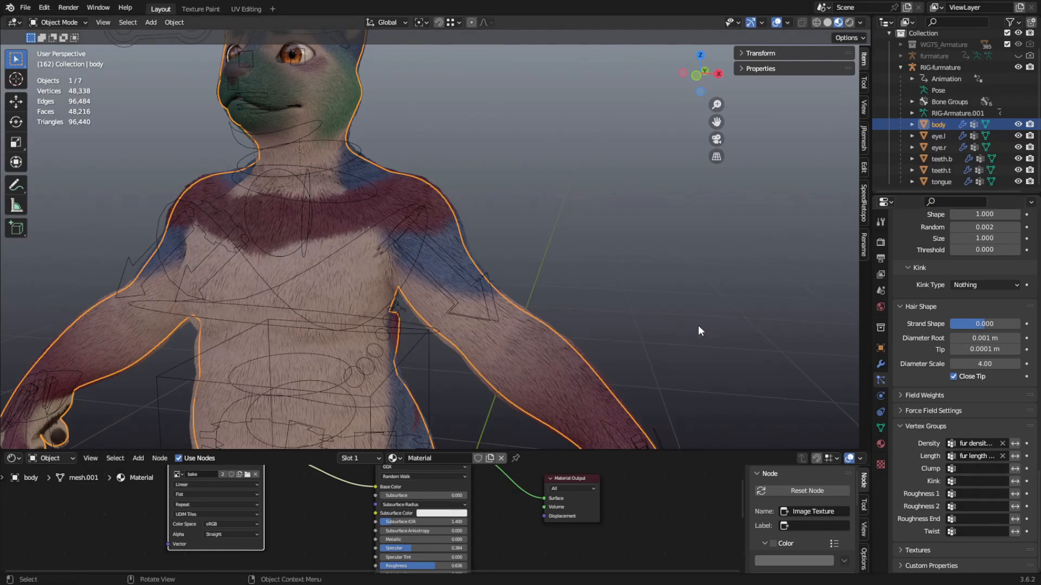
click(881, 432)
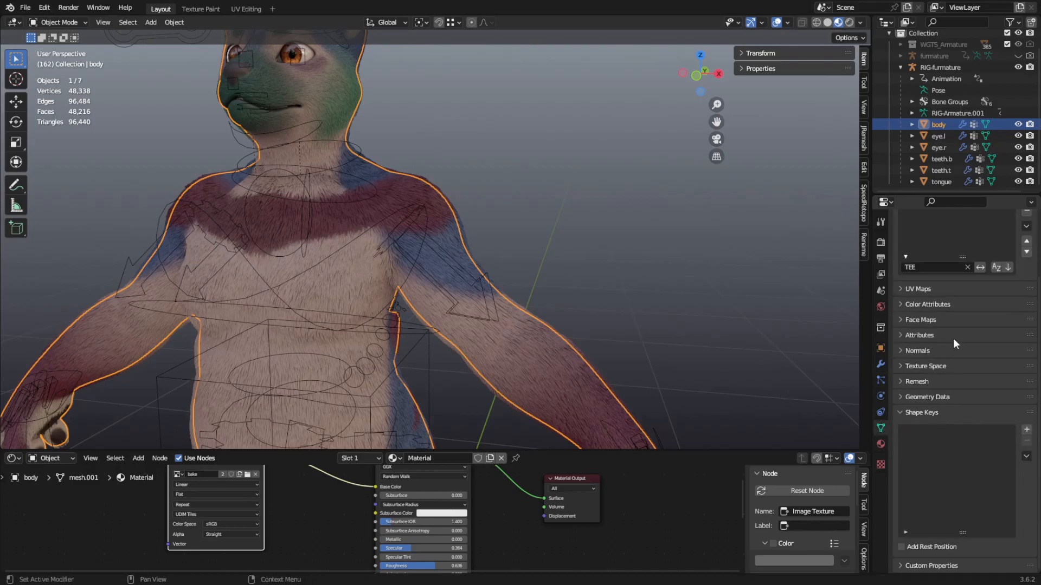
scroll(949, 325, up, 1)
click(937, 313)
key(BackSpace)
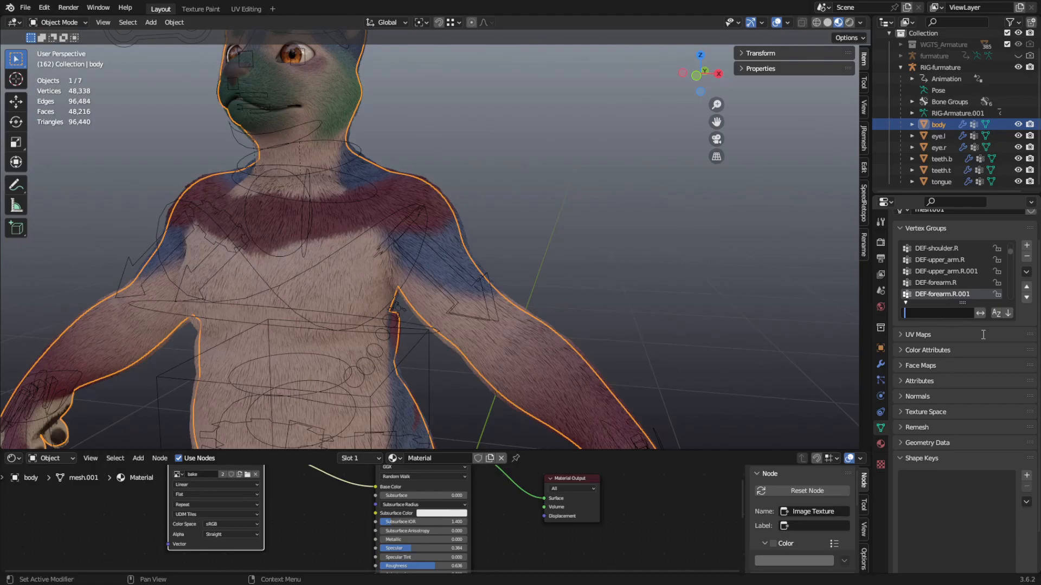
text(FUR)
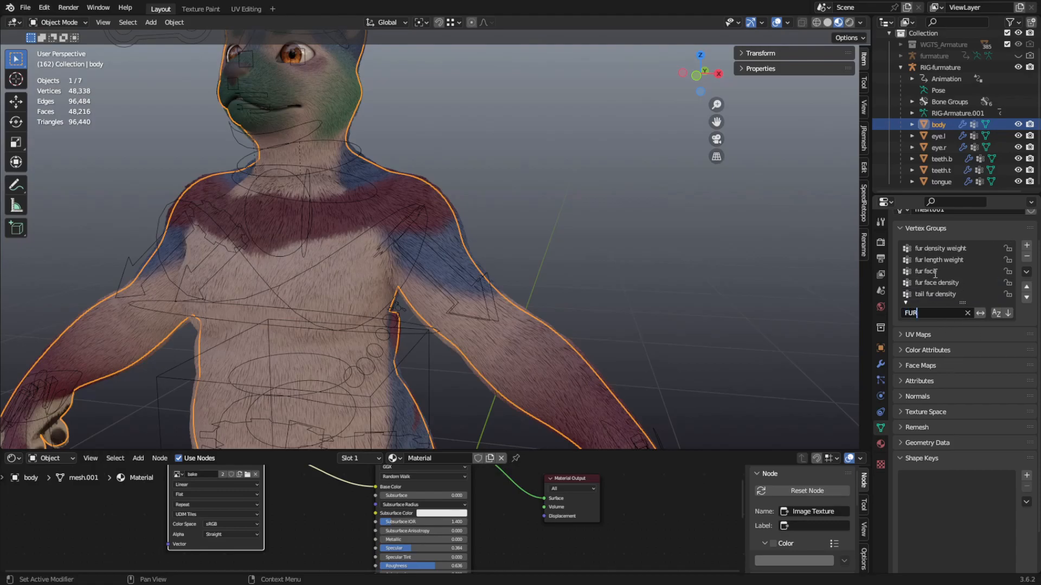
click(928, 248)
click(940, 250)
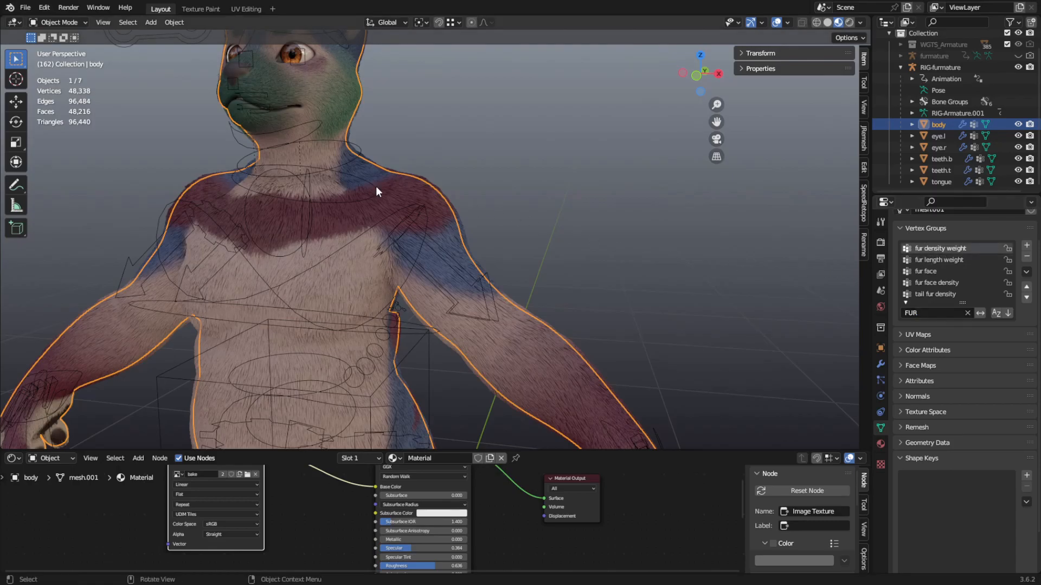
- Turn off viewport display for both the body fur and face fur particle systems
click(881, 380)
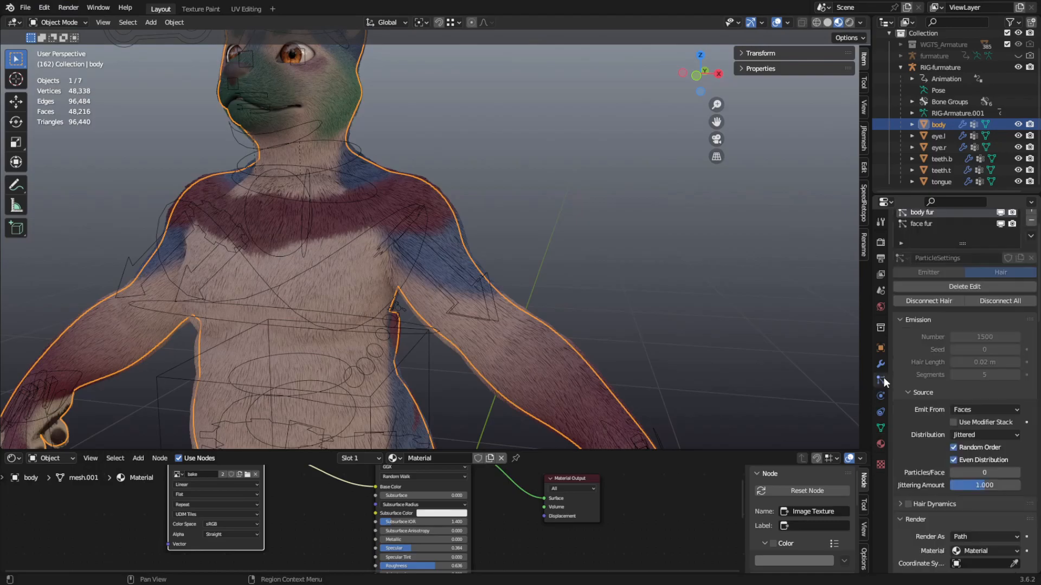
scroll(926, 339, up, 2)
click(1000, 243)
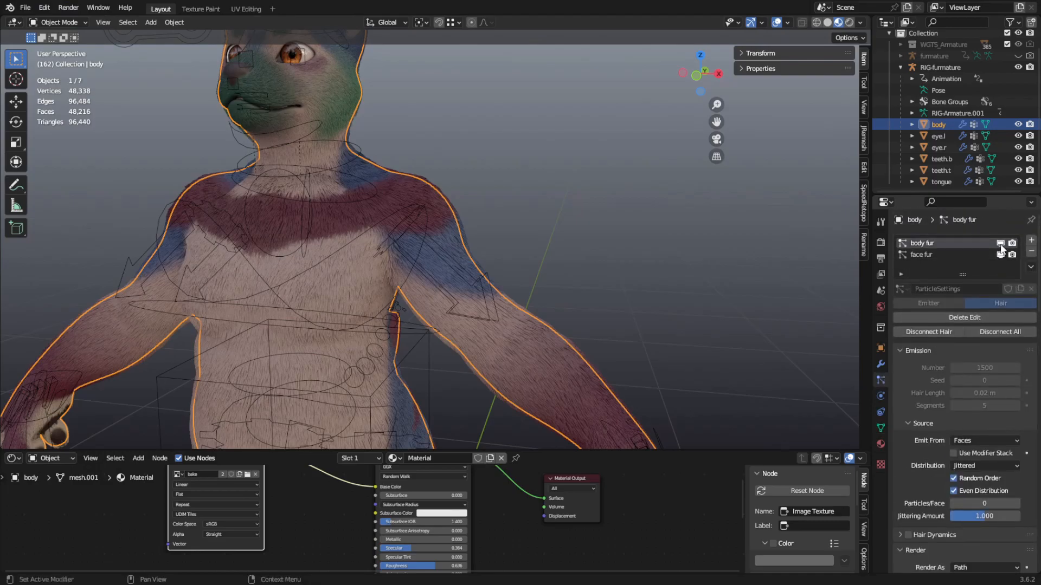
click(1000, 254)
middle_drag(505, 258, 445, 252)
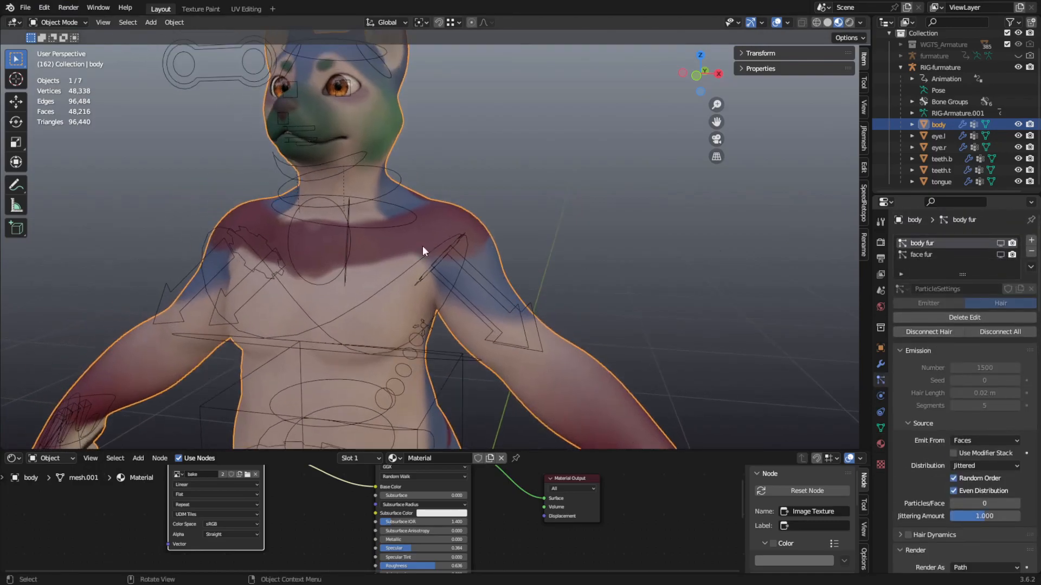
- Show the fur density weight group on the body mesh in Weight Paint mode and activate the Draw brush
click(880, 427)
click(67, 22)
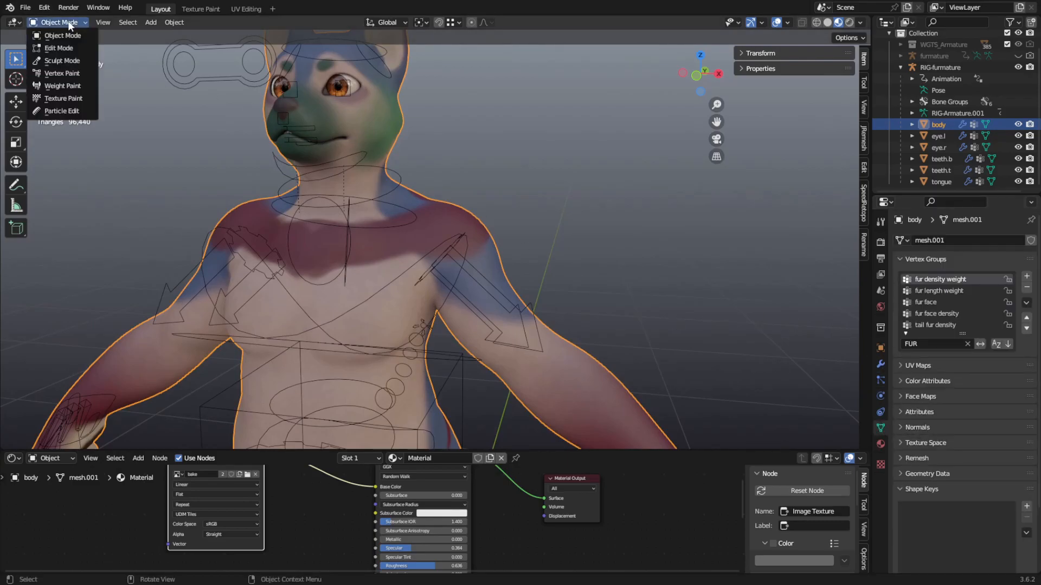
click(83, 86)
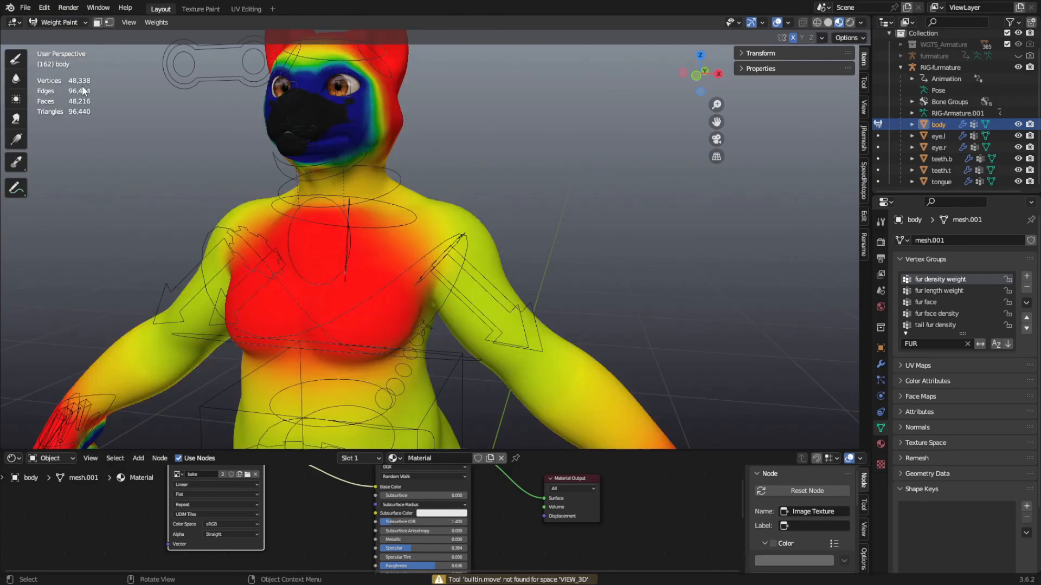
scroll(559, 291, down, 4)
middle_drag(559, 293, 189, 192)
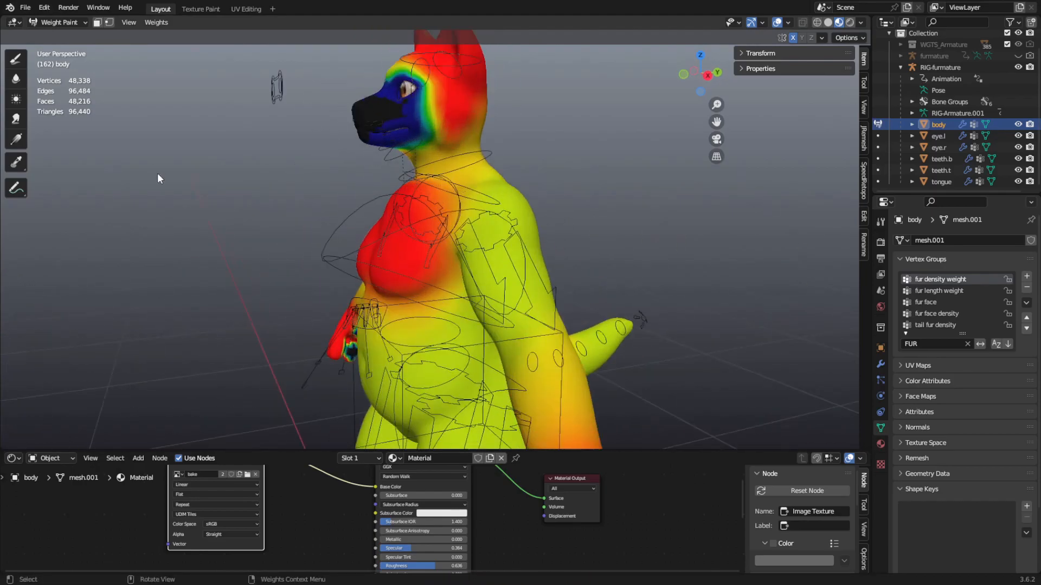
click(16, 64)
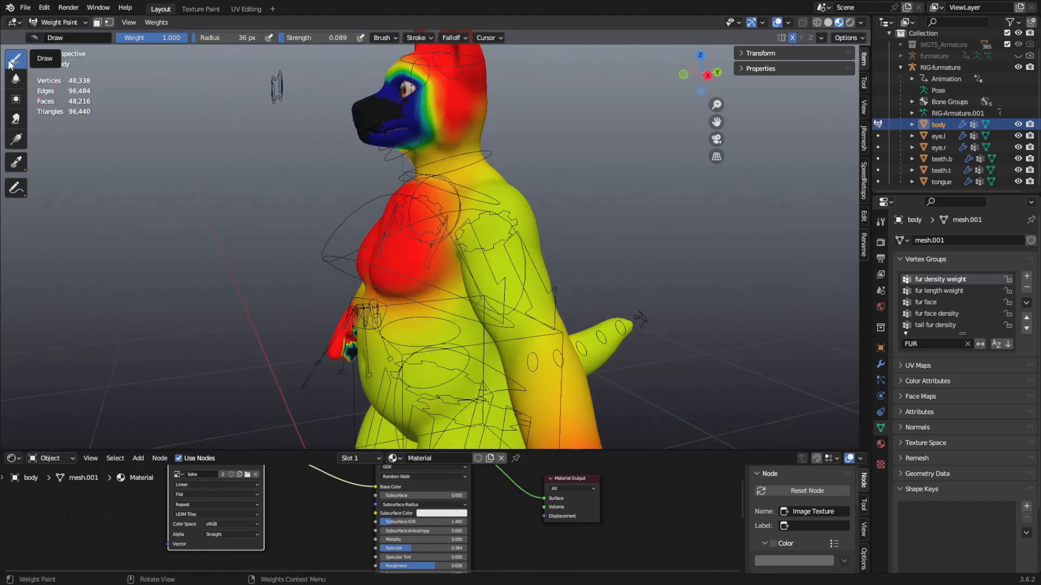
- Examine the fur density weights across the whole body and up close on the face
middle_drag(299, 285, 337, 255)
scroll(412, 241, down, 3)
scroll(461, 230, up, 1)
scroll(460, 231, down, 4)
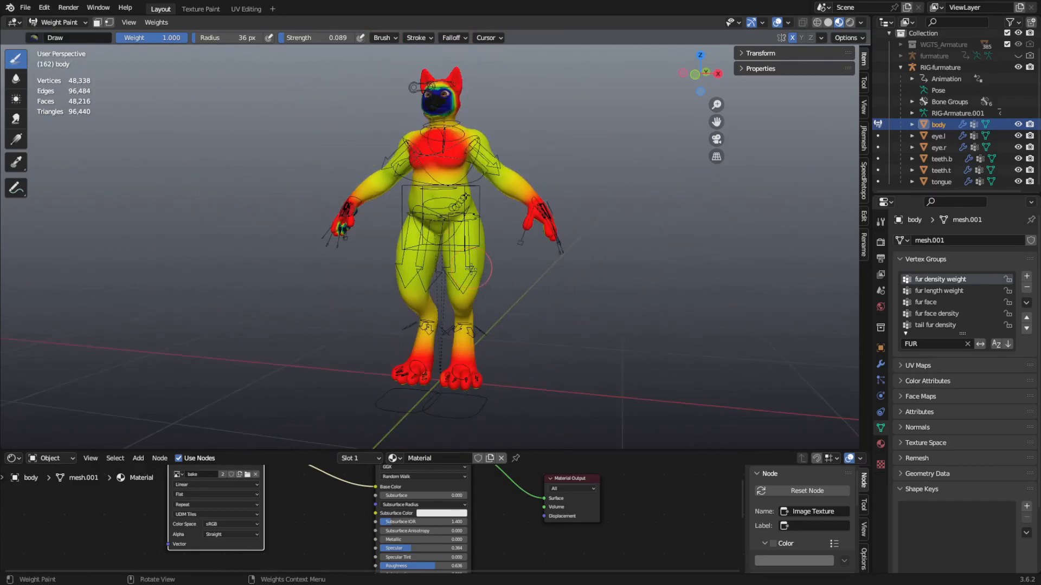
scroll(438, 148, up, 7)
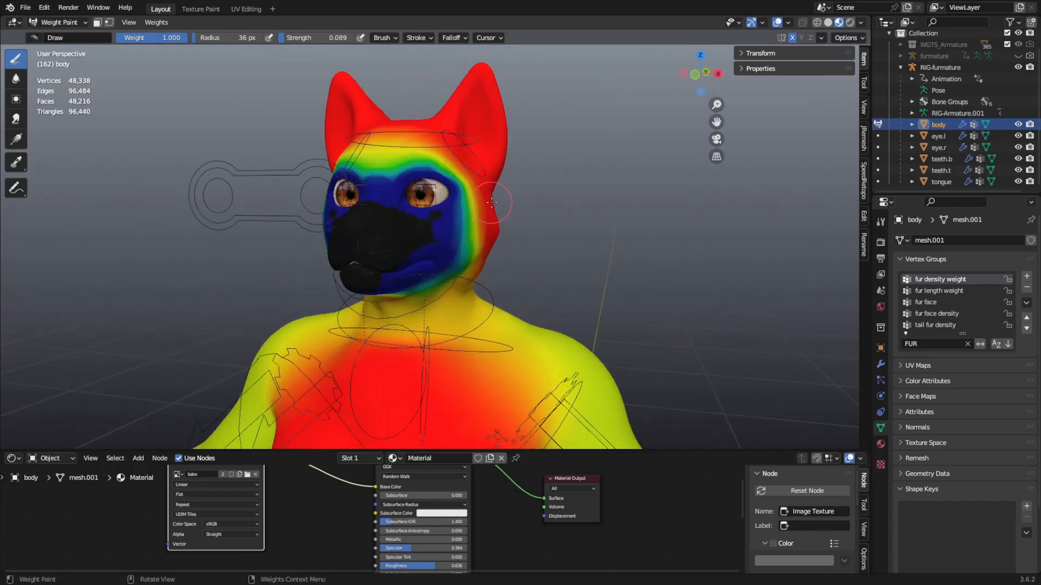
mouse_move(496, 294)
middle_down()
mouse_move(260, 293)
mouse_move(565, 290)
mouse_move(489, 288)
middle_up()
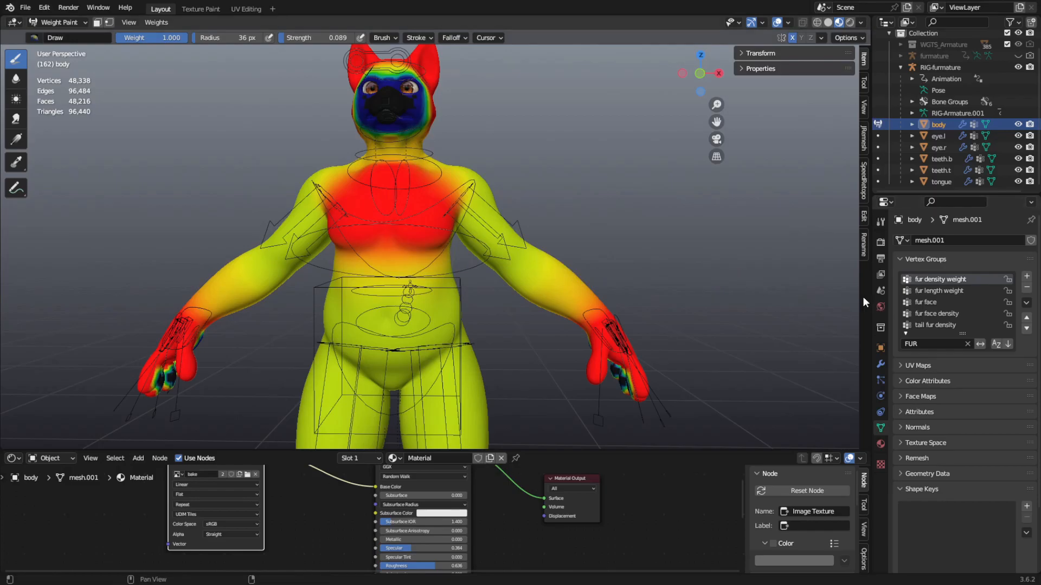
- Select the fur length weight group and examine its weights on the torso, limbs, hands, feet and head
click(941, 294)
shift+middle_drag(476, 249, 519, 87)
scroll(492, 272, down, 3)
scroll(526, 98, up, 2)
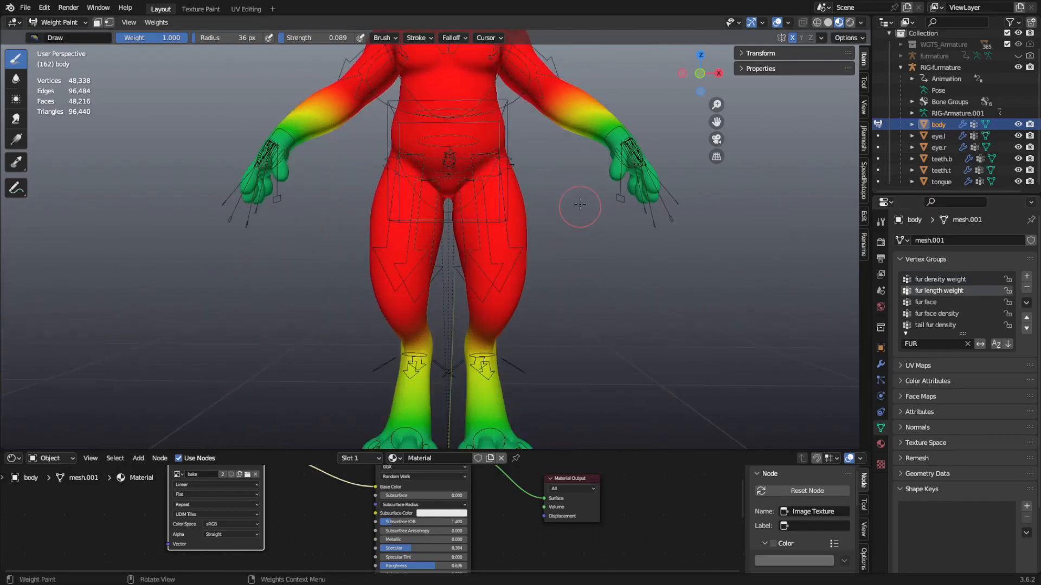
shift+middle_drag(593, 167, 536, 250)
scroll(534, 252, down, 1)
scroll(477, 141, down, 1)
shift+middle_drag(477, 141, 478, 293)
scroll(475, 218, up, 3)
scroll(410, 254, up, 3)
middle_drag(529, 260, 359, 328)
scroll(359, 328, down, 5)
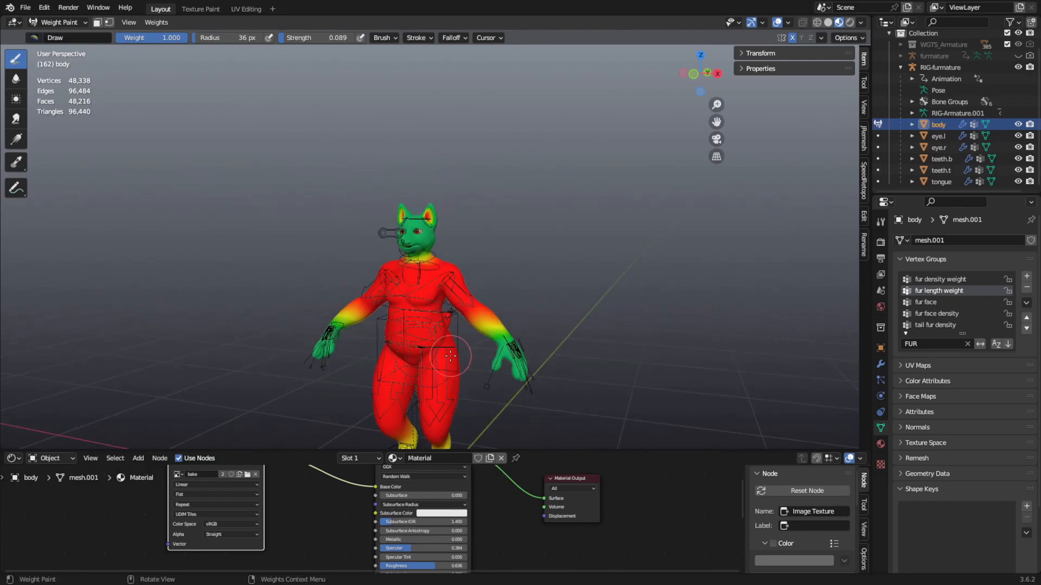
scroll(474, 326, up, 1)
scroll(473, 325, up, 4)
shift+middle_drag(473, 326, 565, 433)
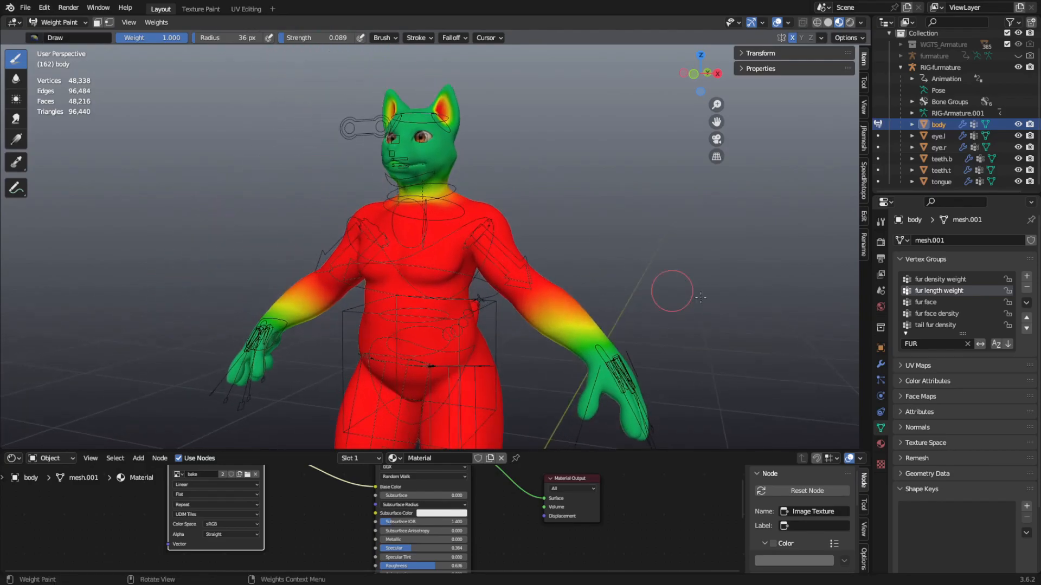
- Compare the fur face density and fur face weight maps on the head by alternating between the two groups
click(958, 311)
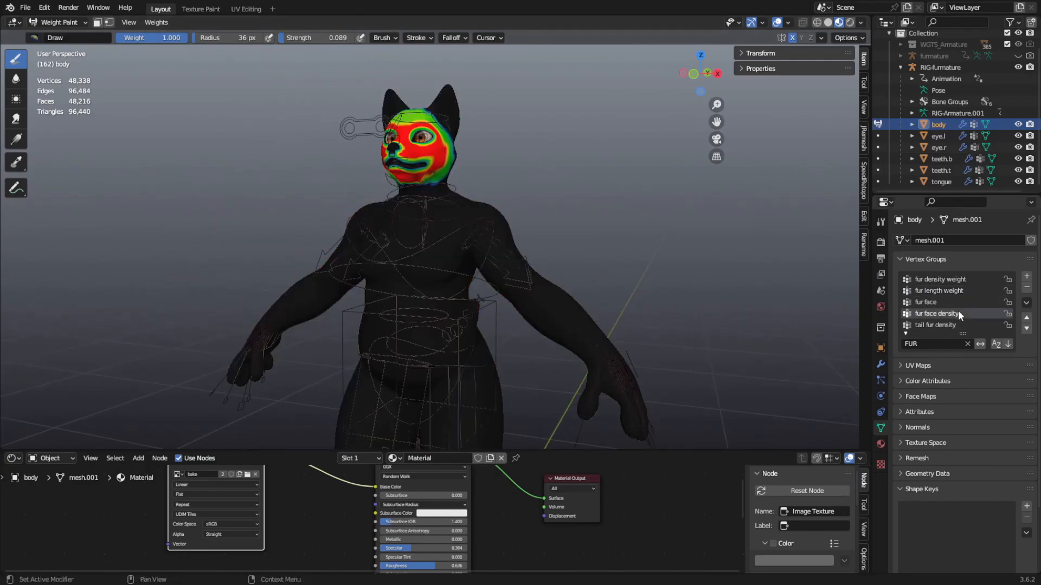
middle_drag(620, 234, 645, 256)
click(967, 301)
click(964, 313)
click(961, 302)
click(959, 313)
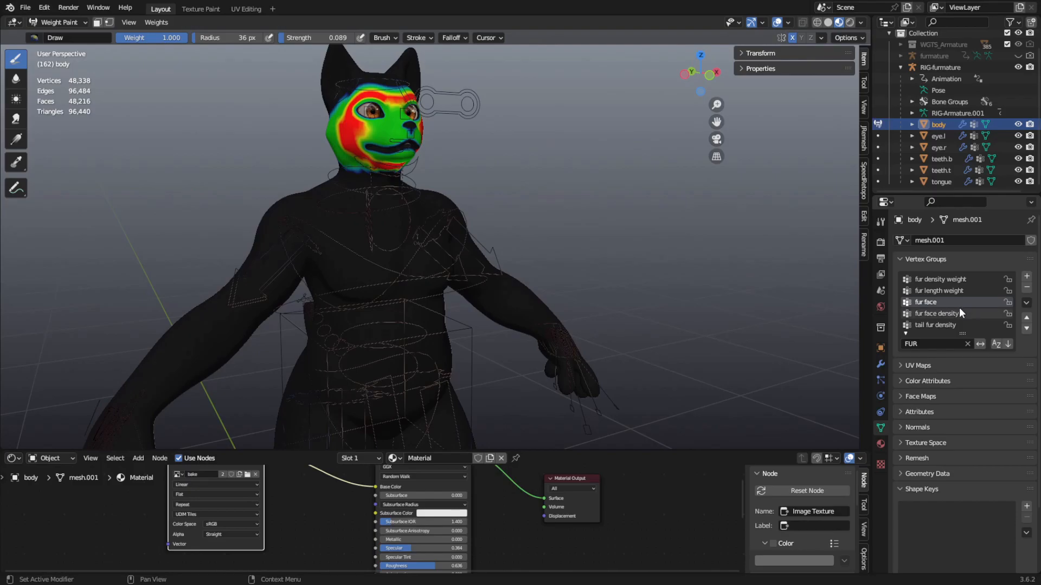